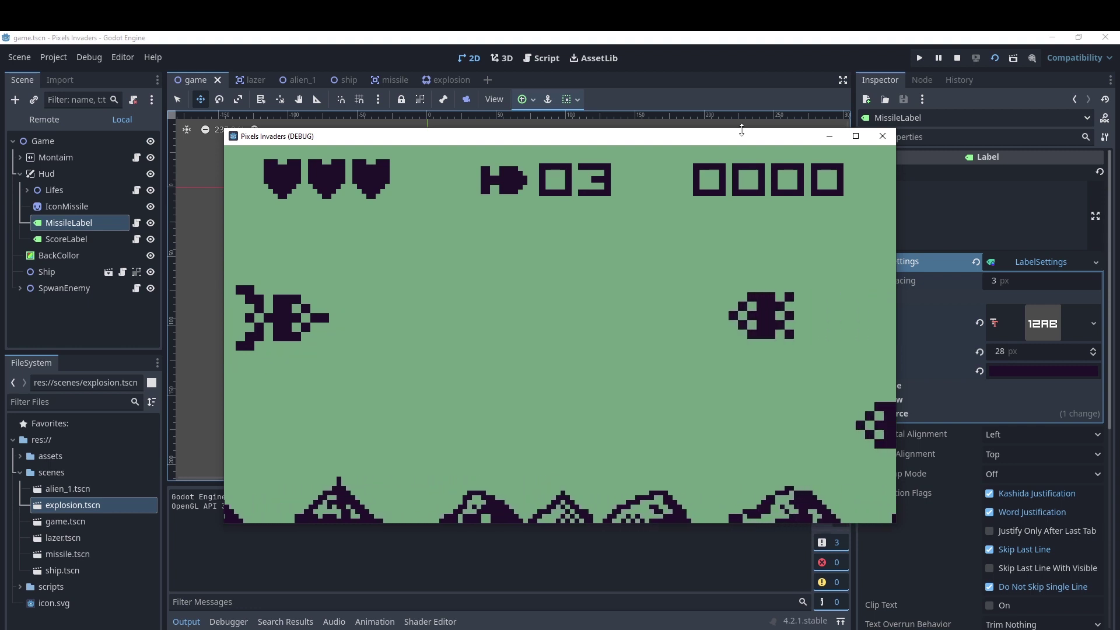
Steer the ship up and down and fire missiles at aliens until the score reads 0150.
key(space)
key(Up)
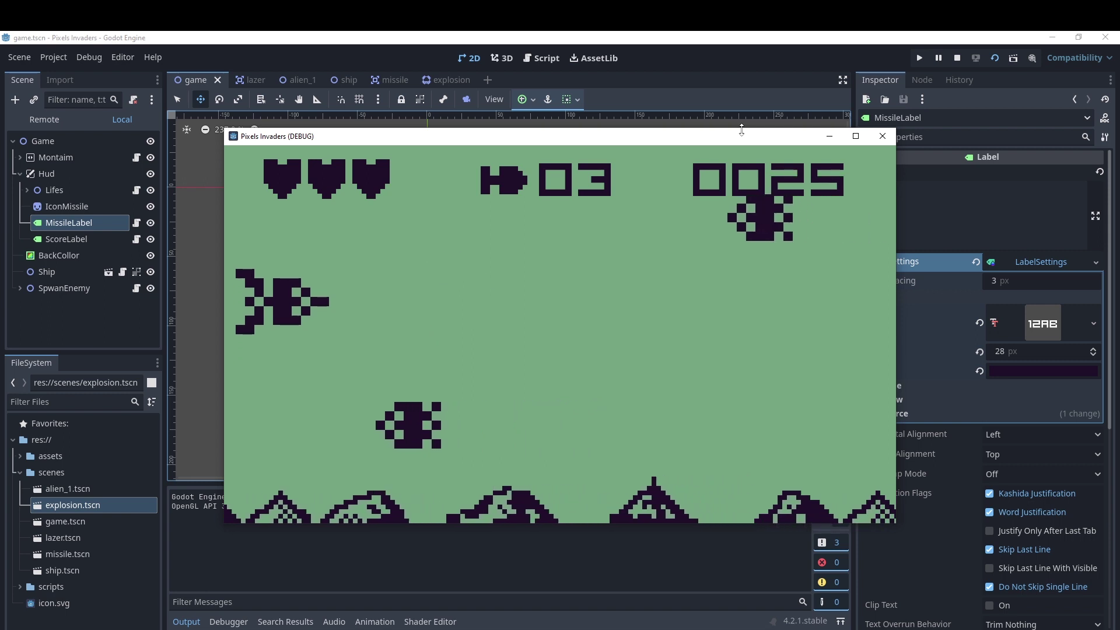
key(Up)
key(Down)
key(space)
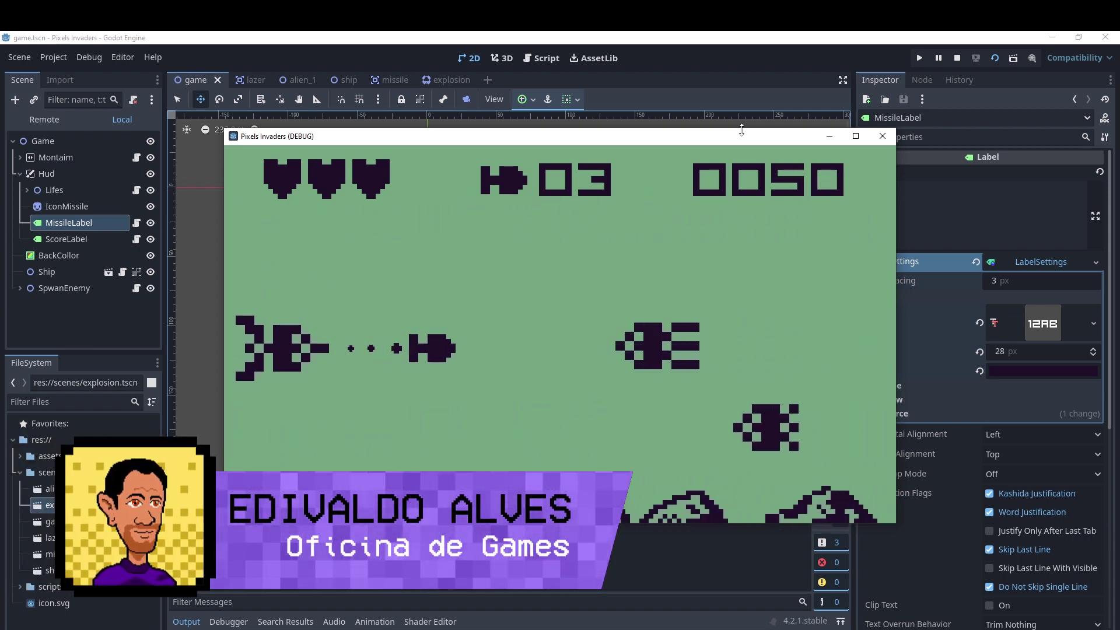
key(Down)
key(Down)
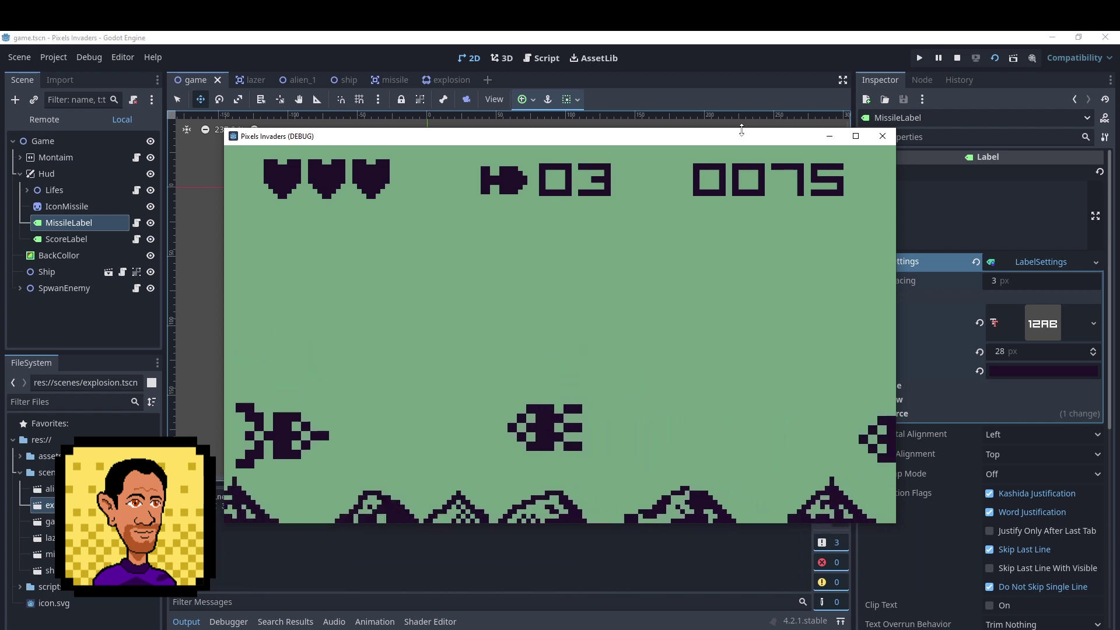
key(space)
key(Up)
key(Down)
key(space)
key(Up)
key(Up)
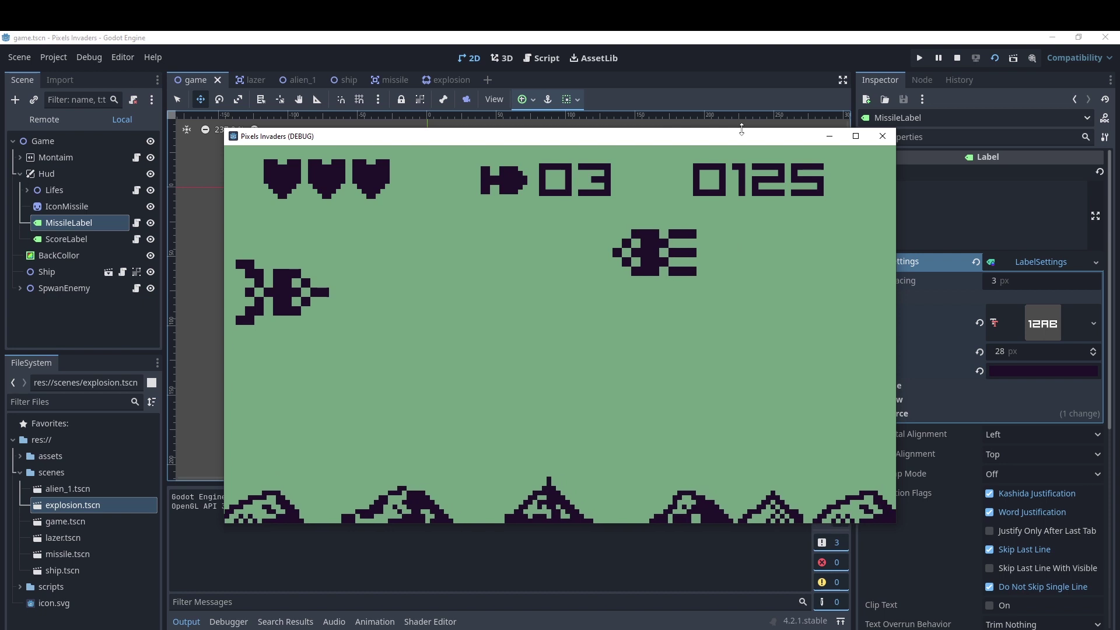
key(space)
key(Down)
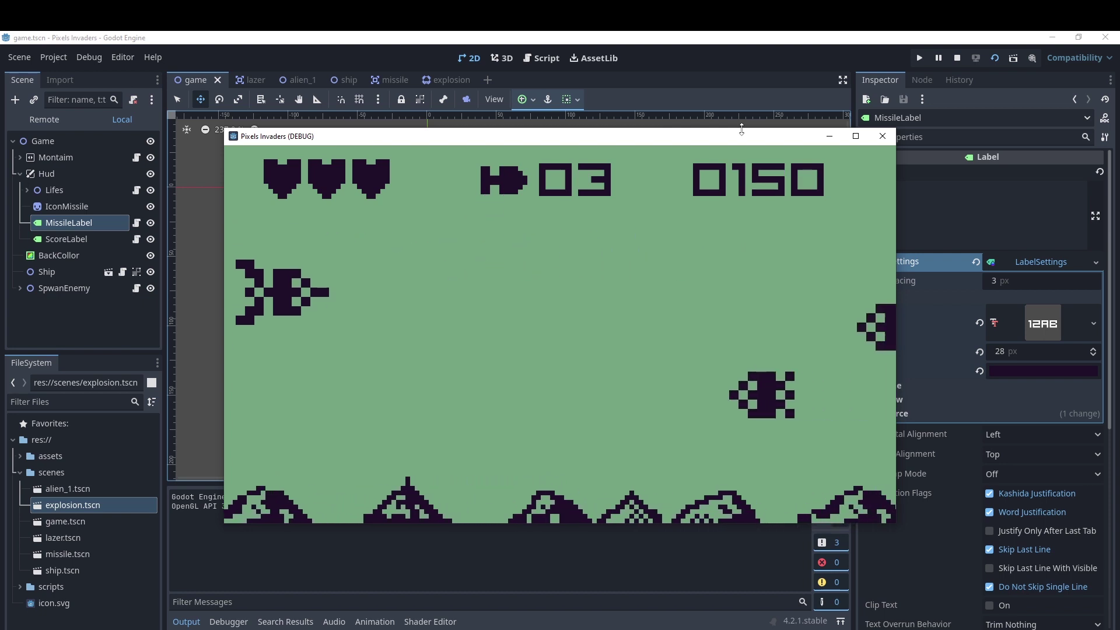
key(space)
key(Up)
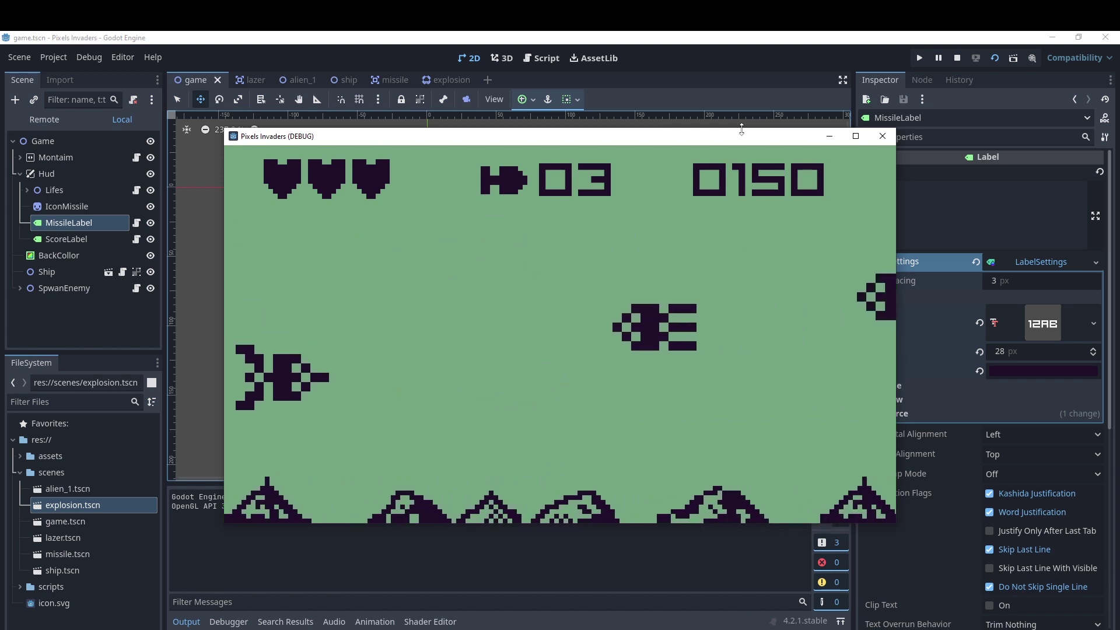
Stop the game, deselect MissileLabel, collapse SpwanEnemy and Montaim, and select the Game root.
click(894, 137)
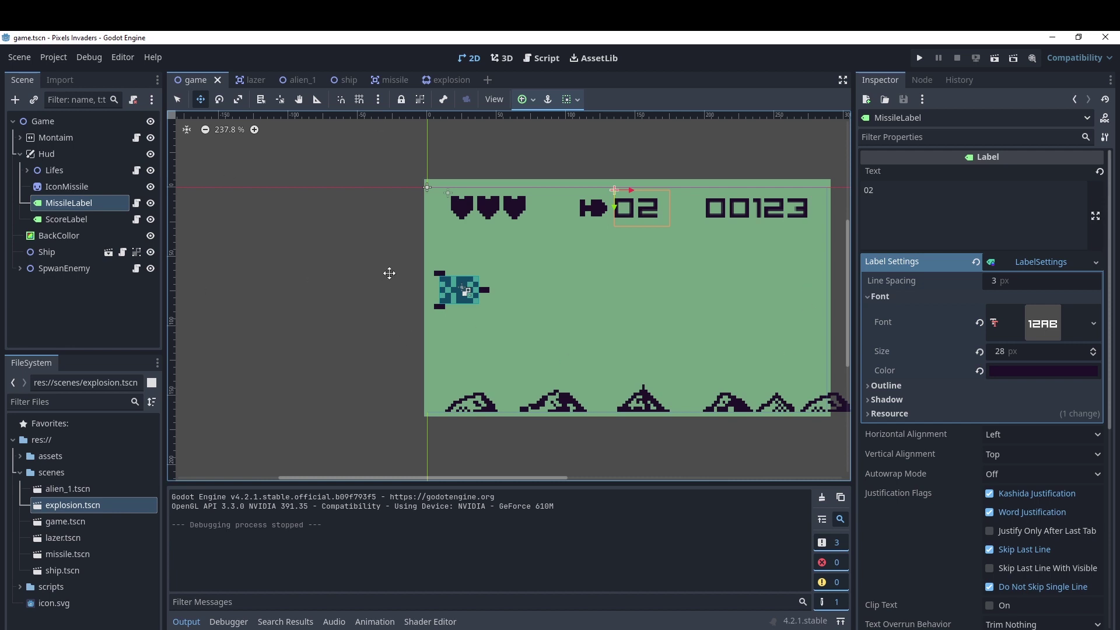
click(178, 101)
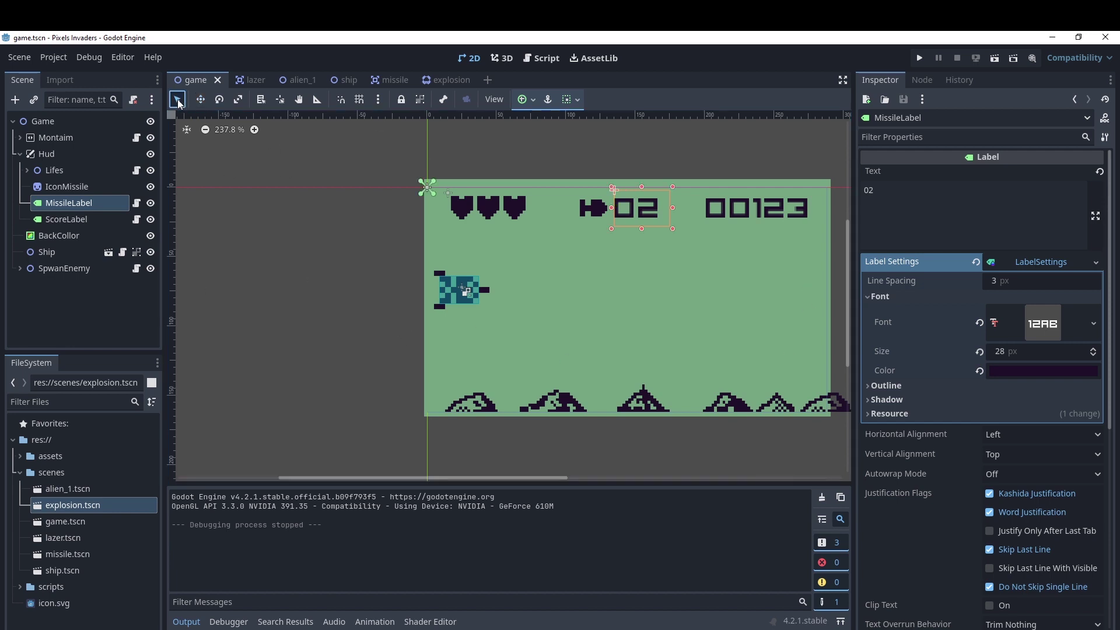
click(777, 154)
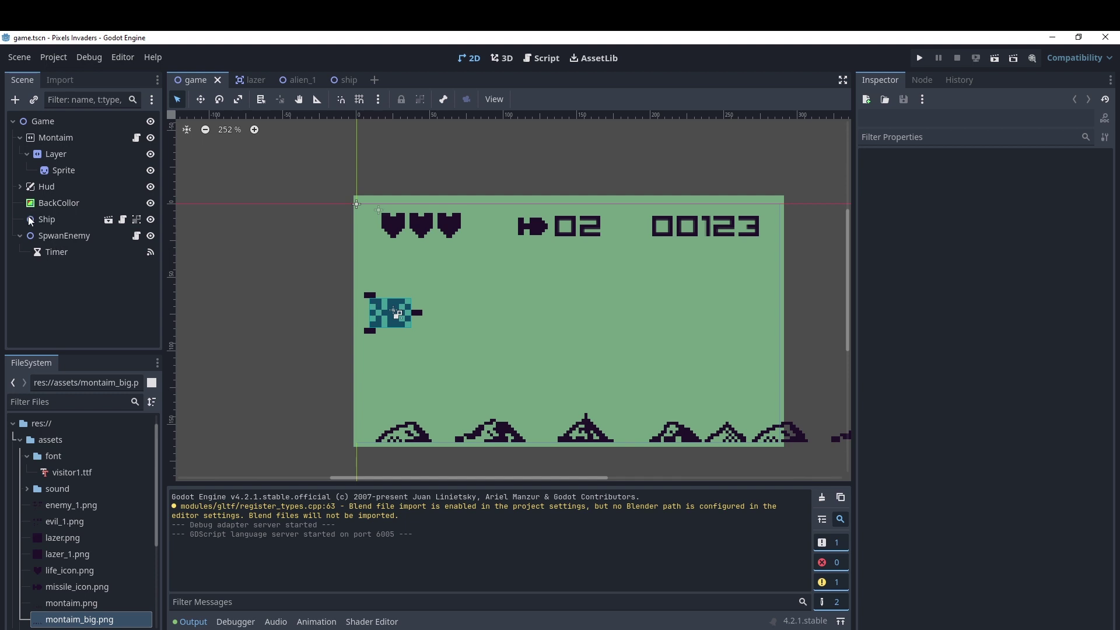
click(20, 236)
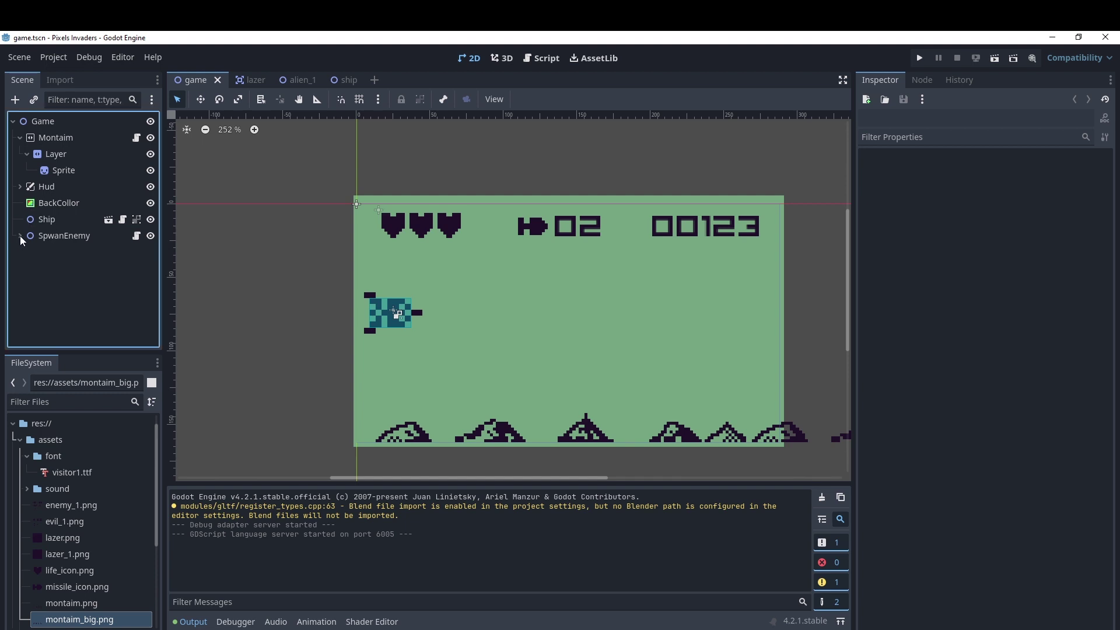
click(20, 137)
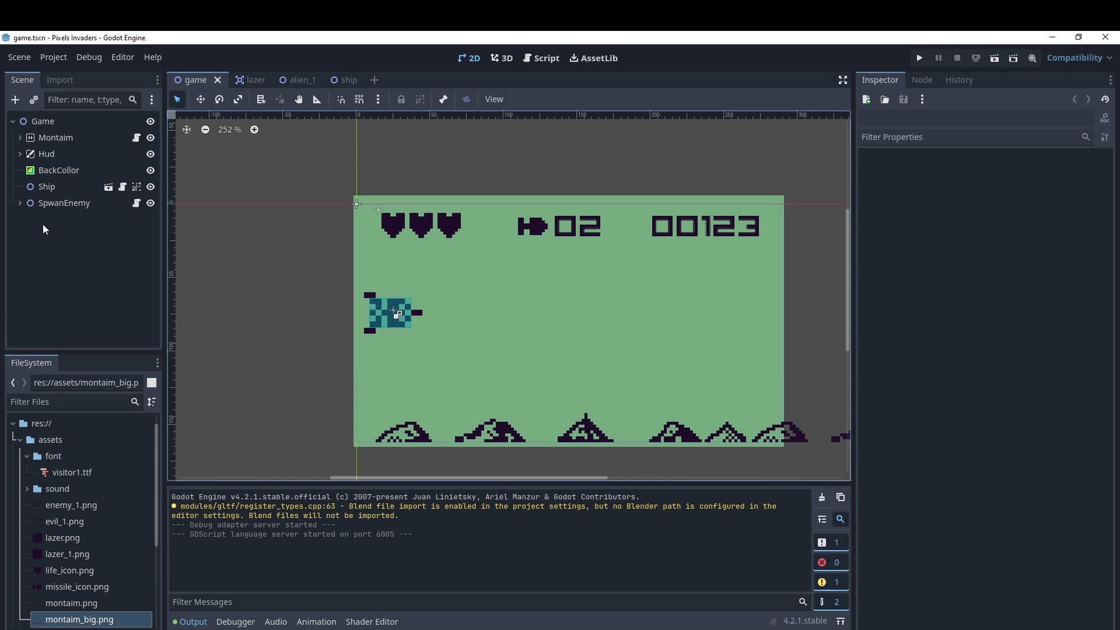
click(30, 122)
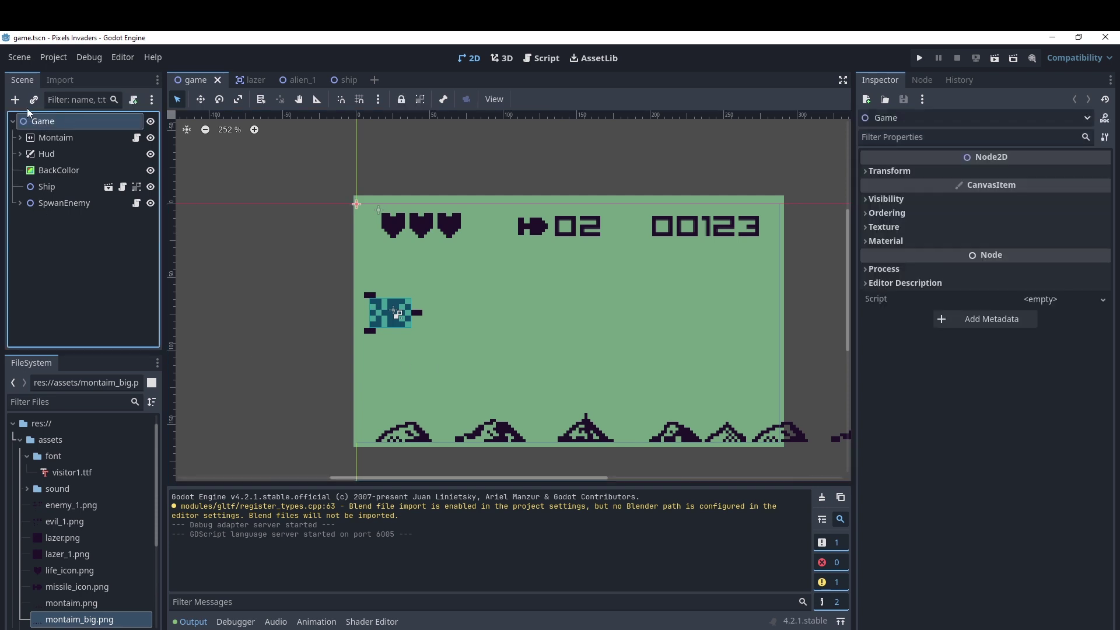
Add an Area2D node to the scene and rename it Missile.
click(15, 99)
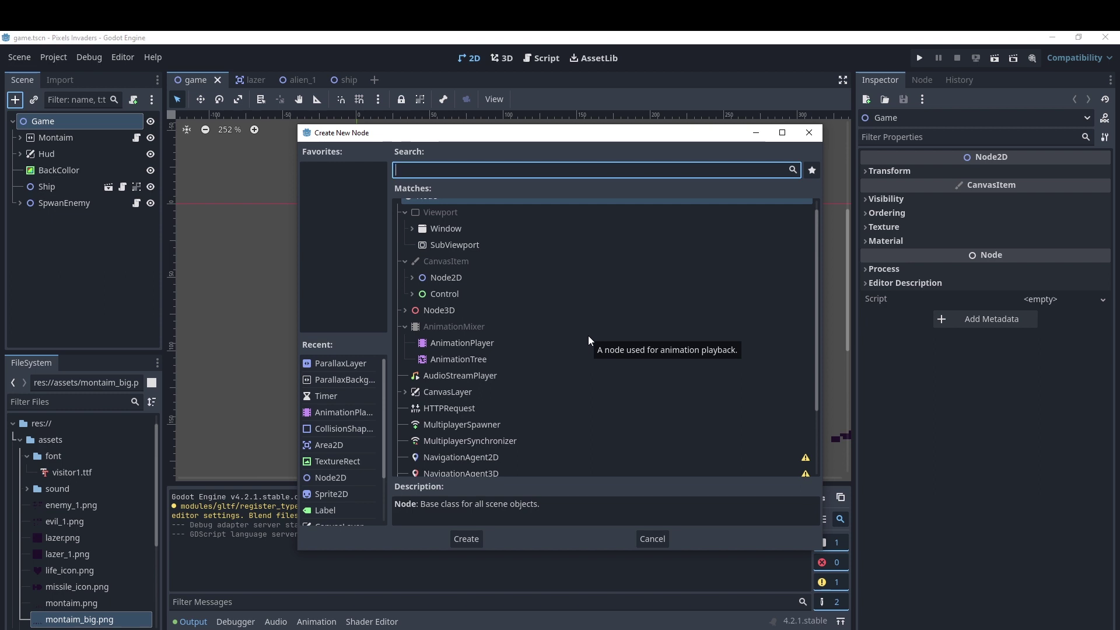
text(are)
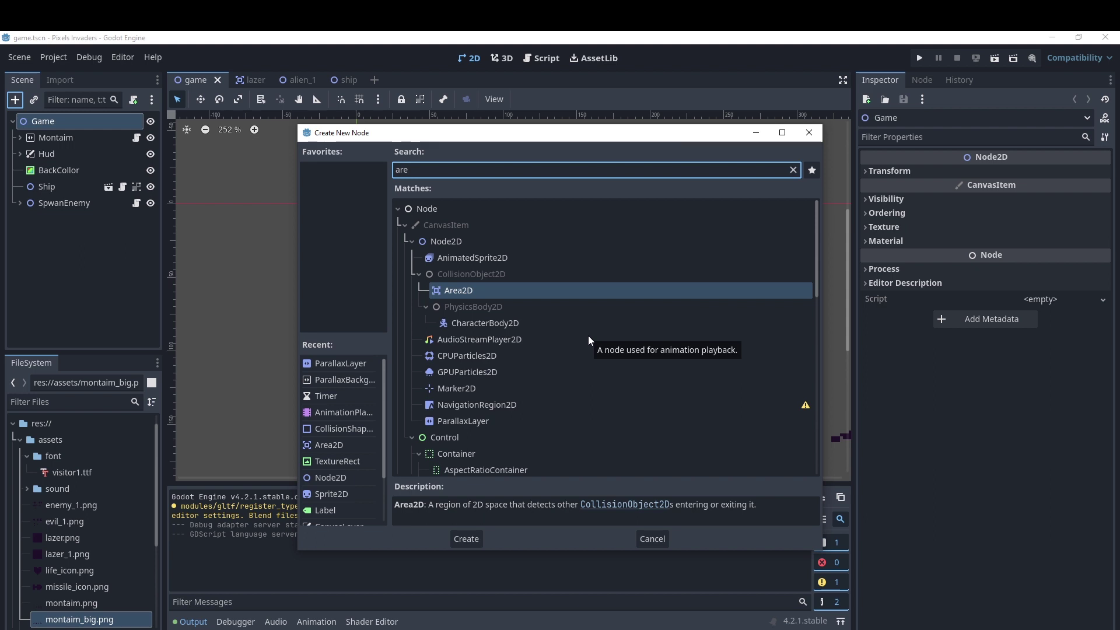
double_click(457, 292)
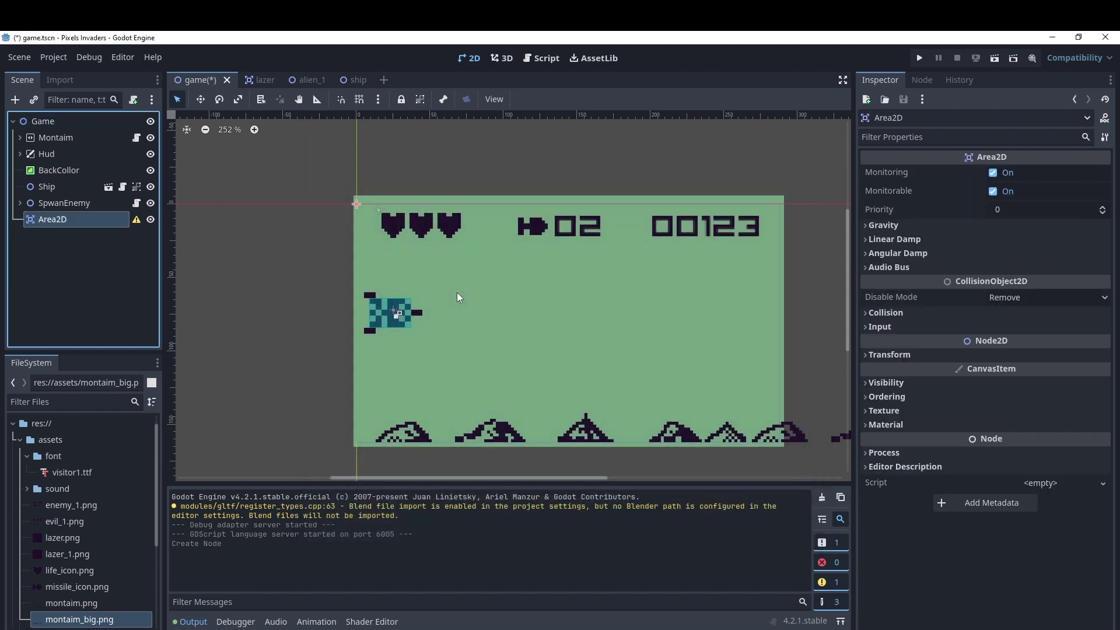
double_click(69, 219)
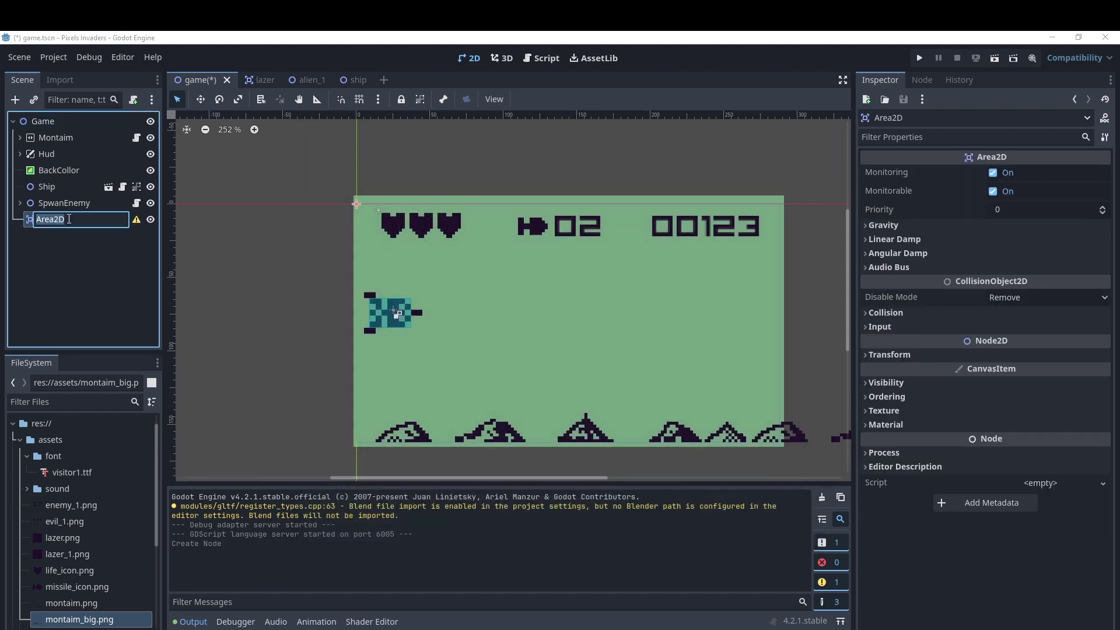
text(Miss)
text(ile)
key(Return)
Add a CollisionShape2D child under Missile and rename it Collision.
right_click(86, 216)
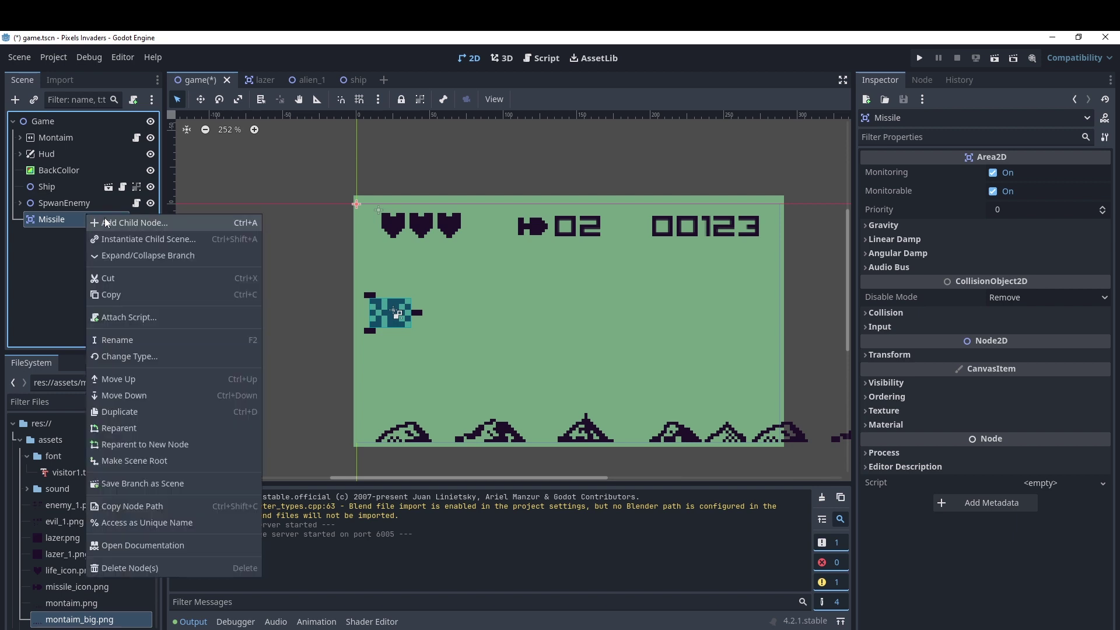
click(110, 223)
click(336, 445)
click(465, 537)
double_click(82, 236)
click(82, 238)
drag(76, 238, 116, 238)
key(BackSpace)
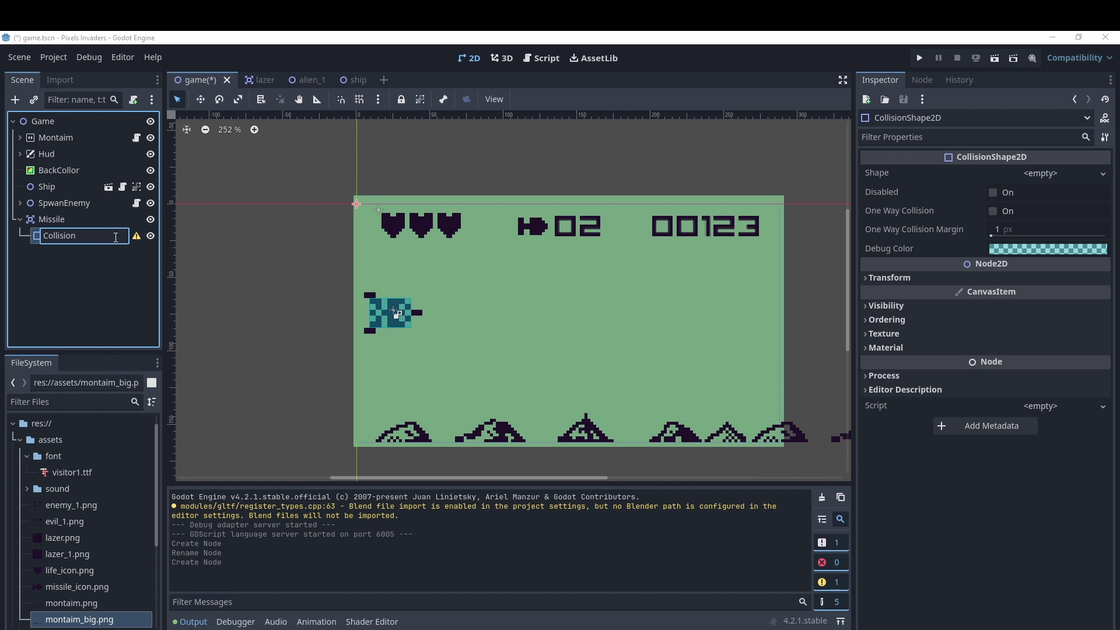
key(Return)
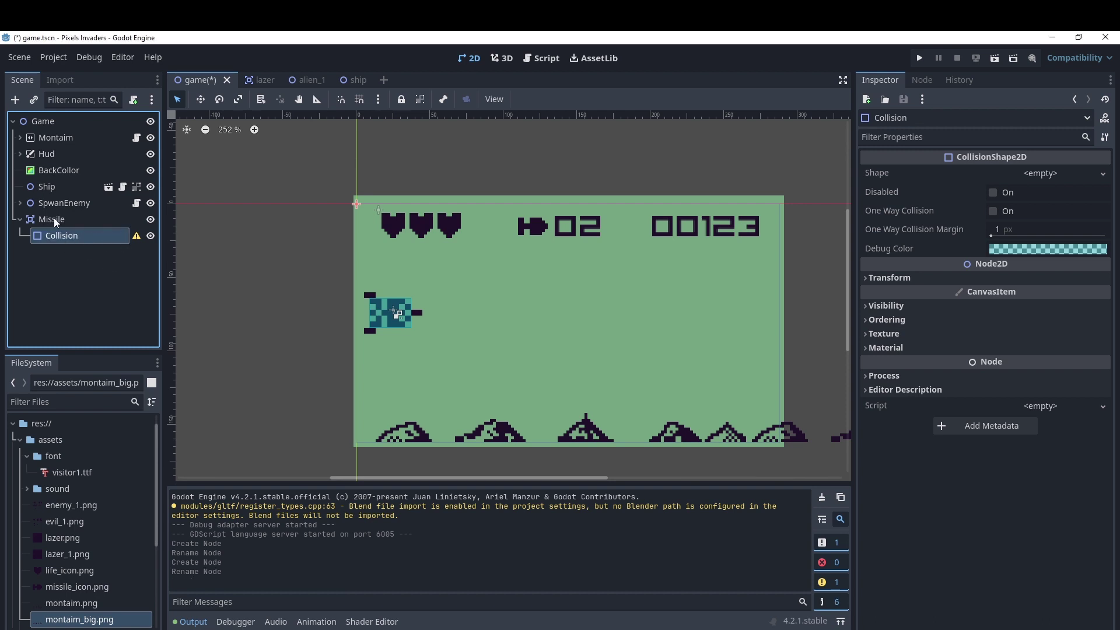
Add a Sprite2D child under Missile named Sprite.
click(52, 218)
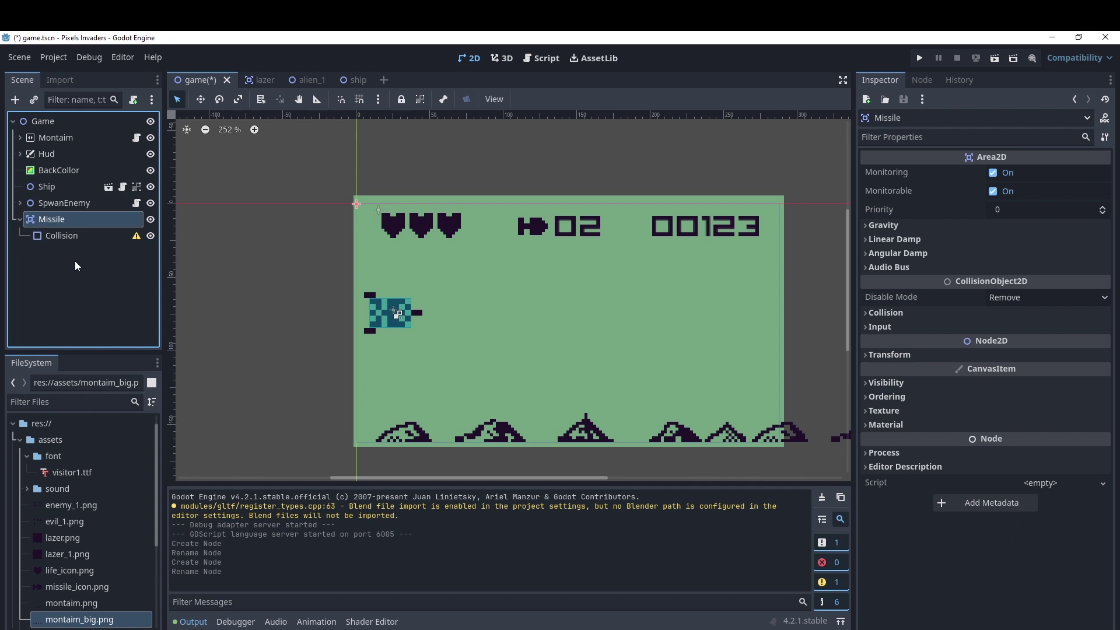
click(15, 100)
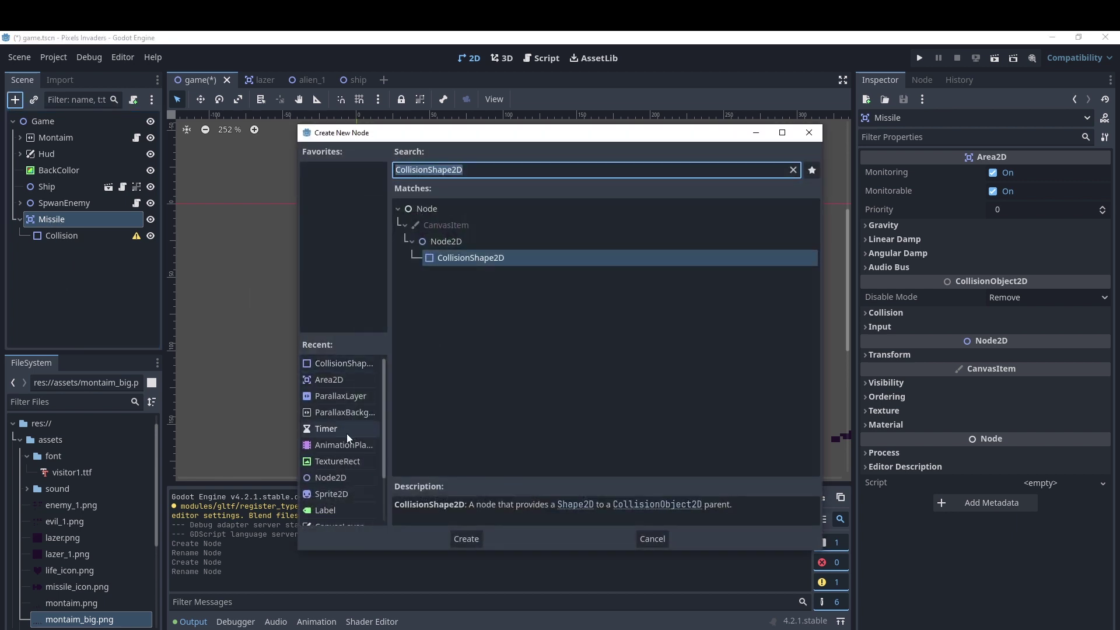
scroll(326, 466, down, 1)
click(327, 474)
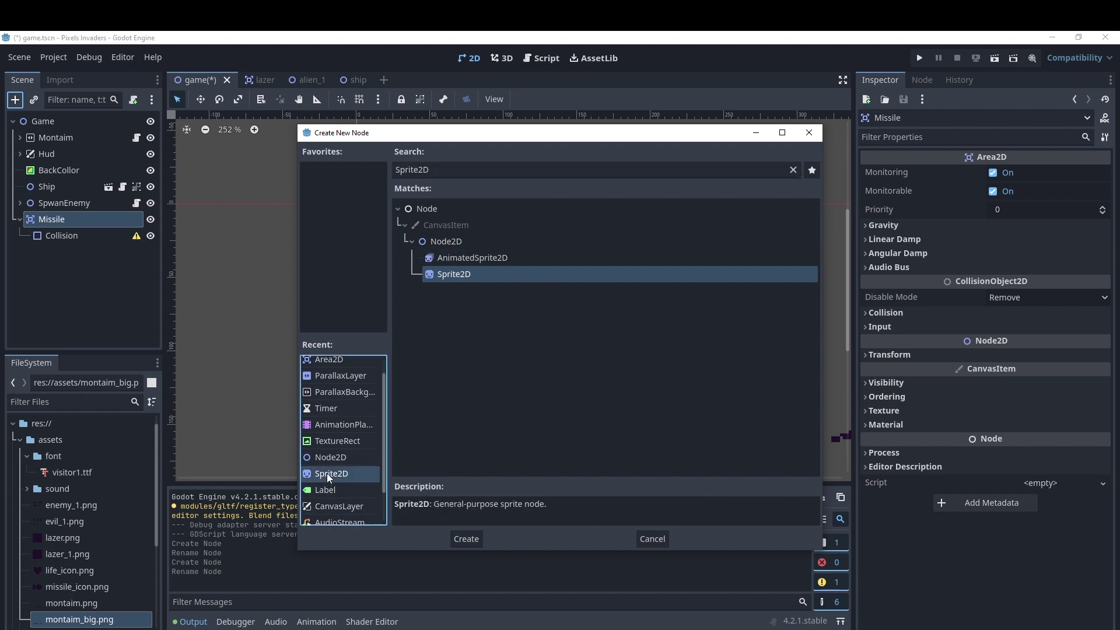
click(467, 539)
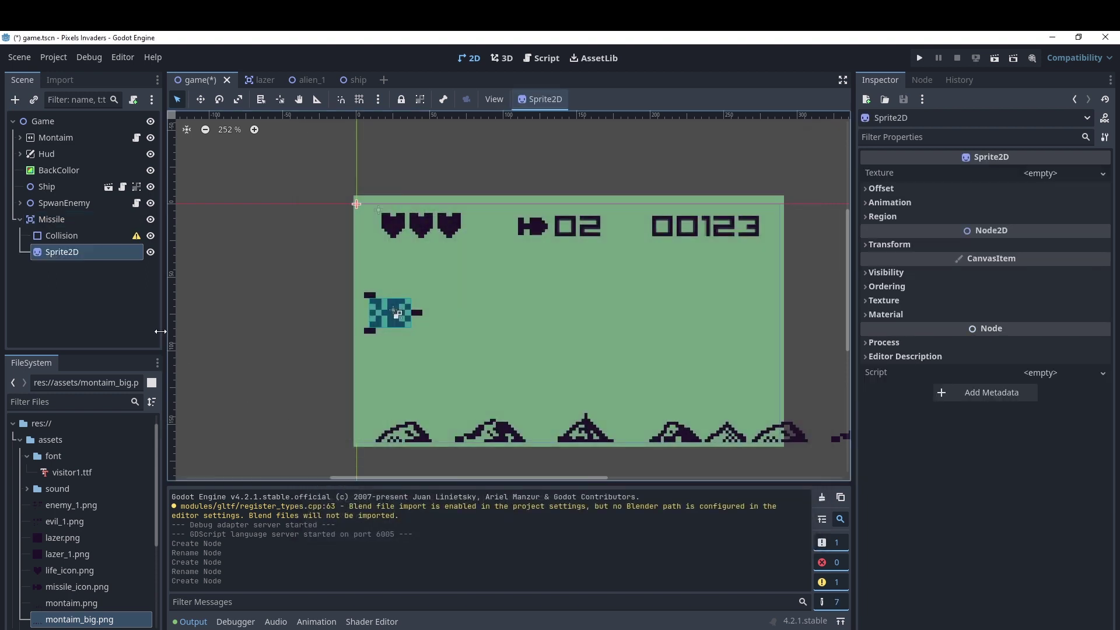
double_click(88, 252)
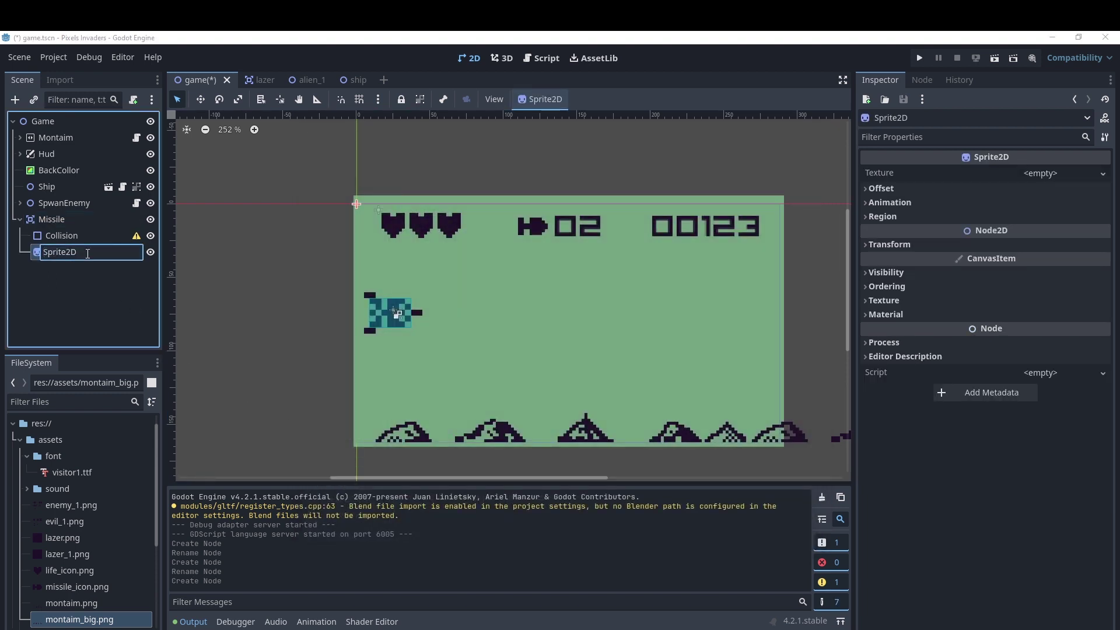
key(Return)
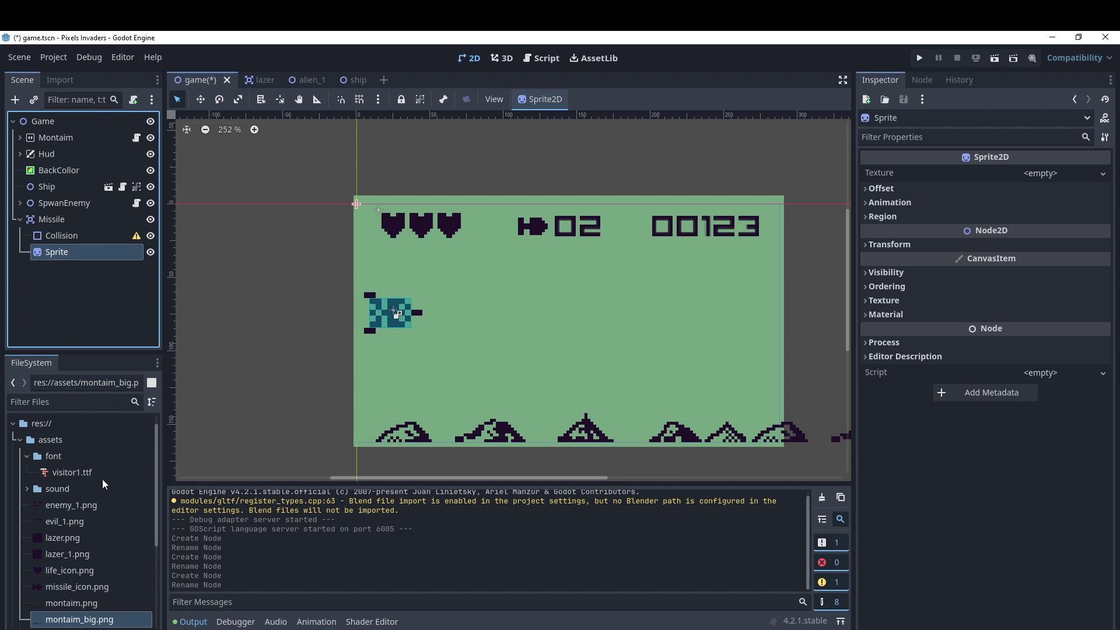
Give the sprite the missile_icon.png texture and move the missile beside the player ship.
scroll(48, 554, down, 1)
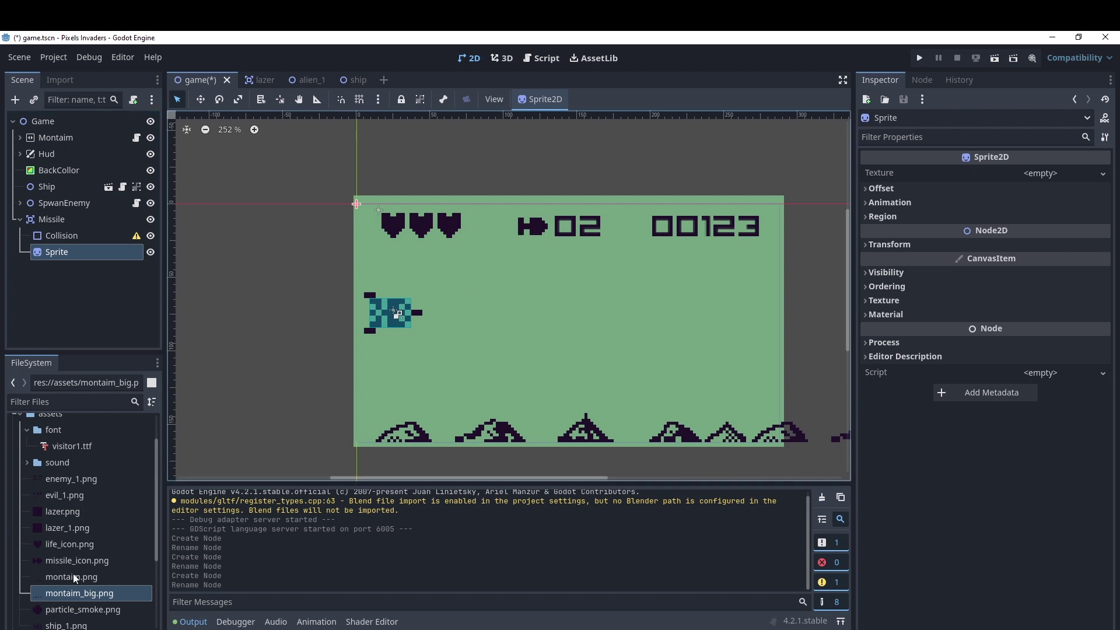
mouse_move(102, 562)
mouse_down()
mouse_move(942, 306)
mouse_move(1047, 175)
mouse_up()
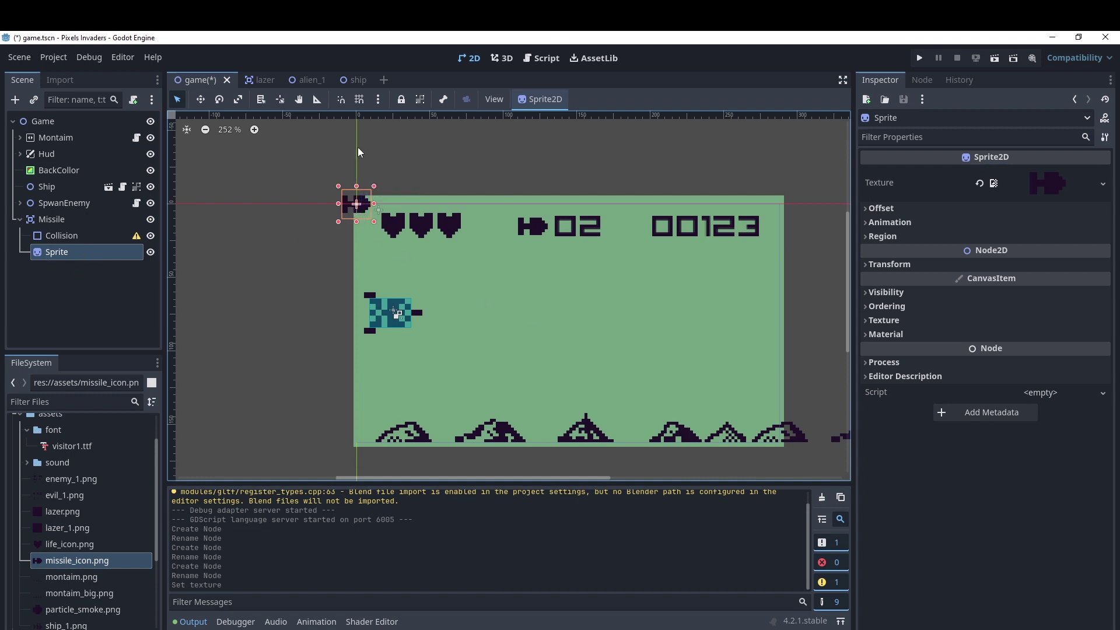
click(200, 99)
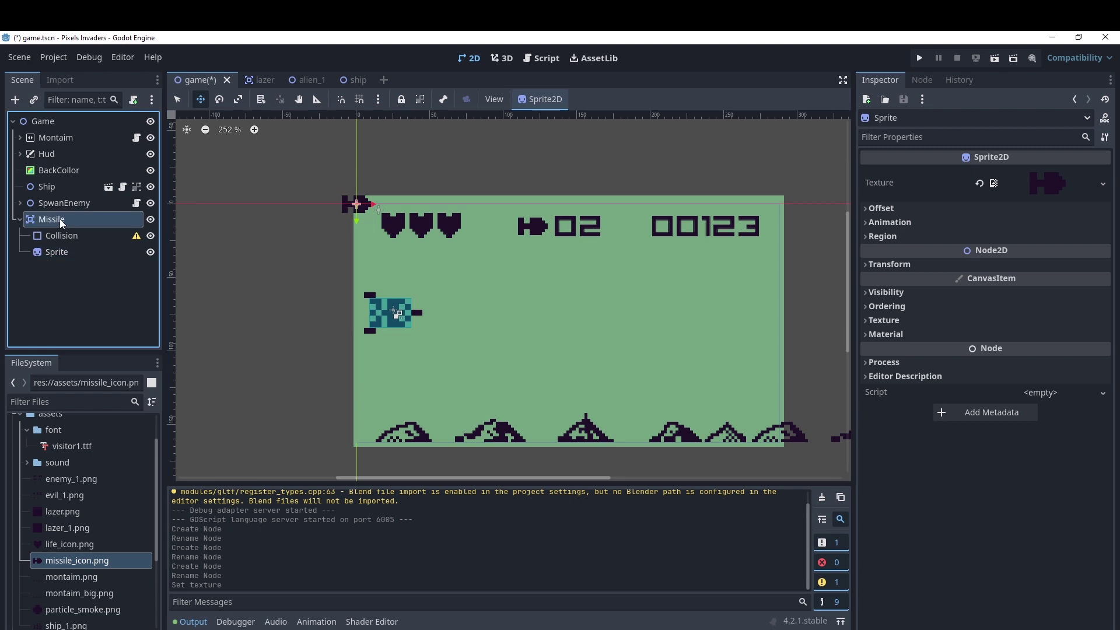
click(59, 218)
mouse_move(360, 222)
mouse_down()
mouse_move(372, 388)
mouse_move(451, 398)
mouse_move(451, 363)
mouse_up()
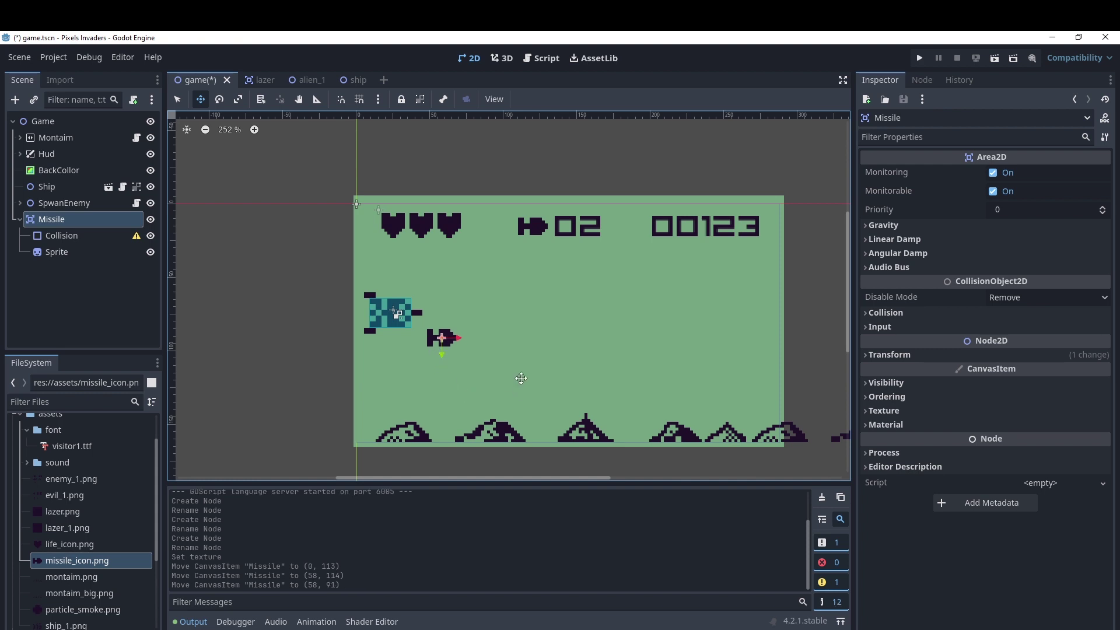
Give Collision a new RectangleShape2D and trim its top and bottom edges to the sprite.
click(56, 236)
click(1030, 173)
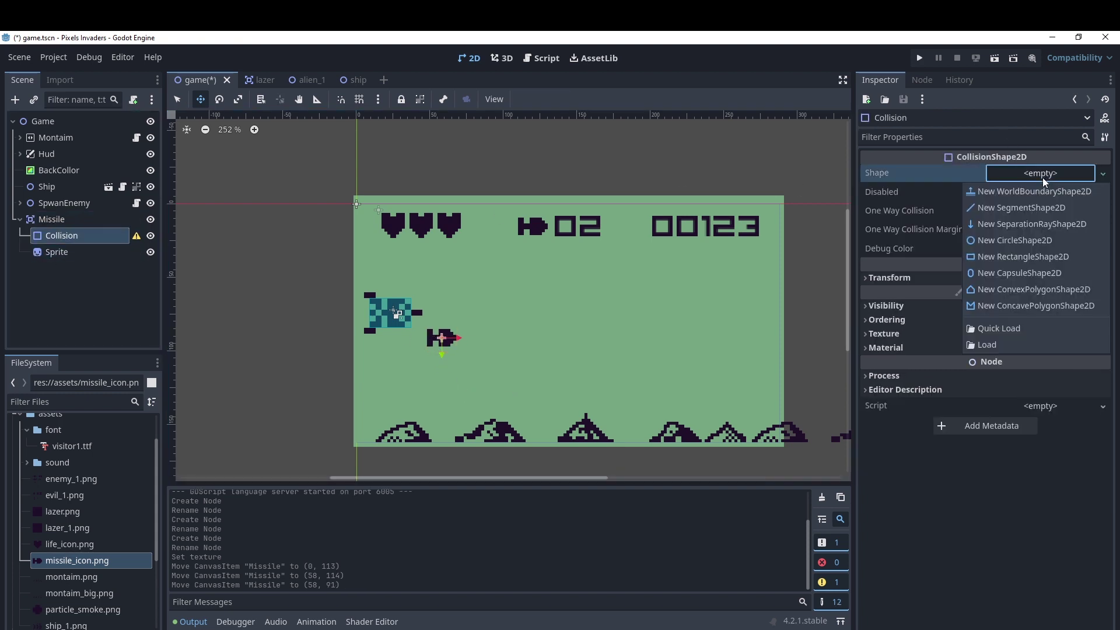
click(1003, 257)
scroll(441, 353, up, 4)
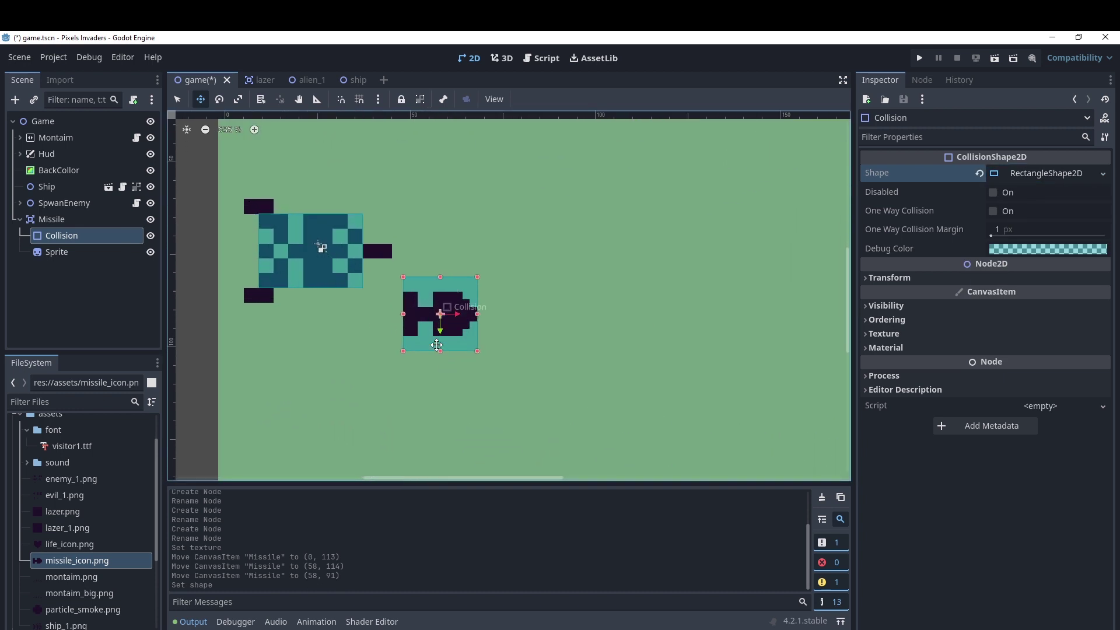
click(177, 99)
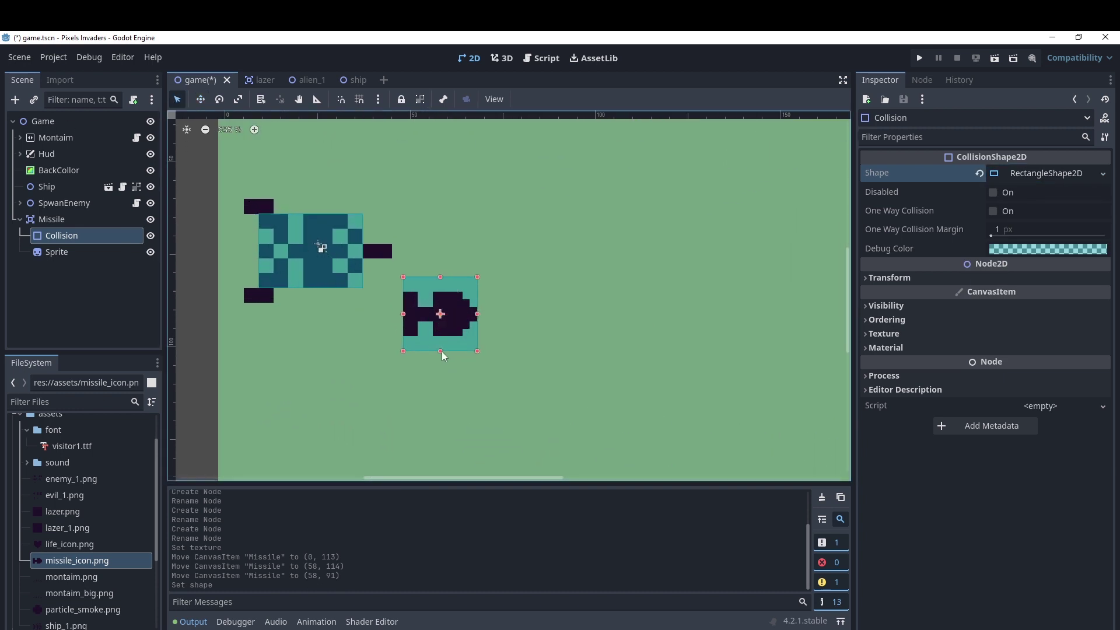
drag(440, 351, 440, 336)
drag(441, 277, 441, 292)
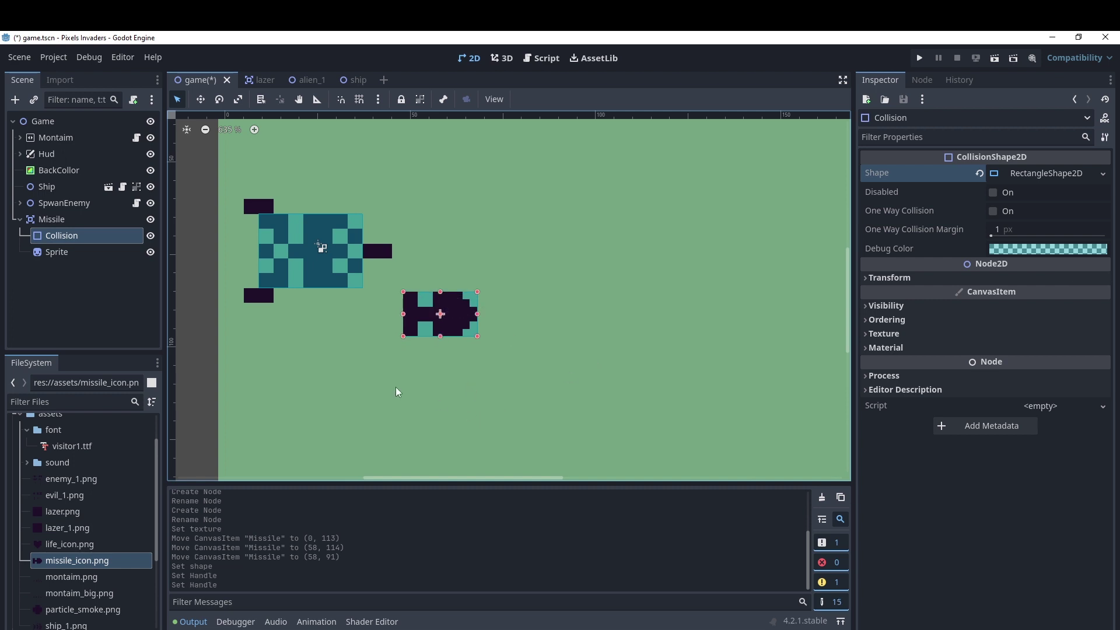
click(344, 365)
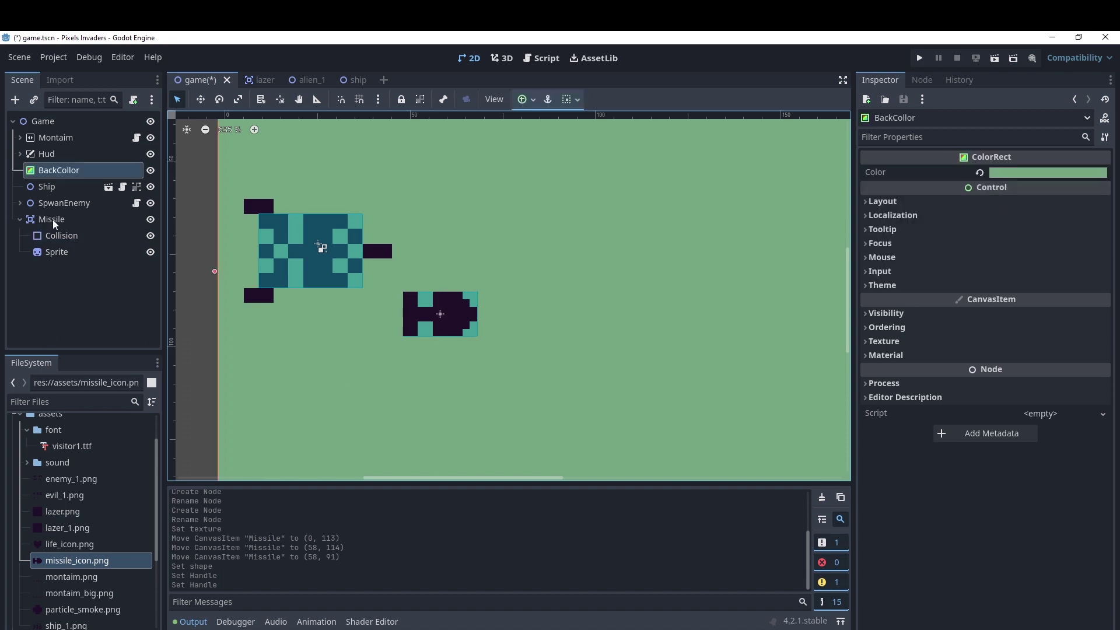
Move Missile from collision layer 1 to layer 3 and change its mask from 1 to 2.
click(56, 220)
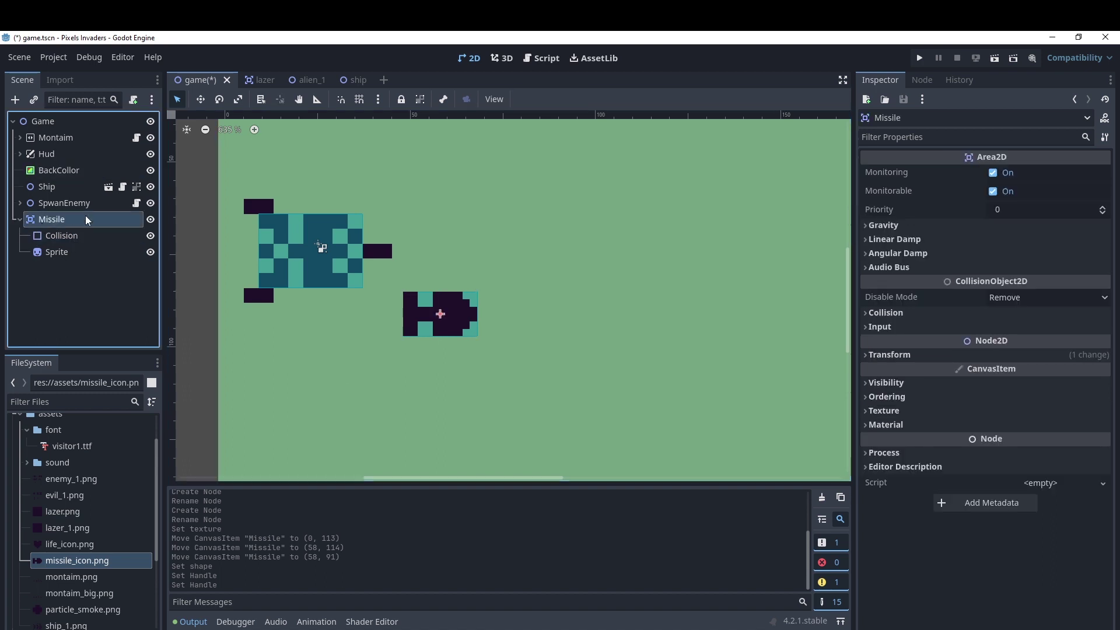
click(869, 316)
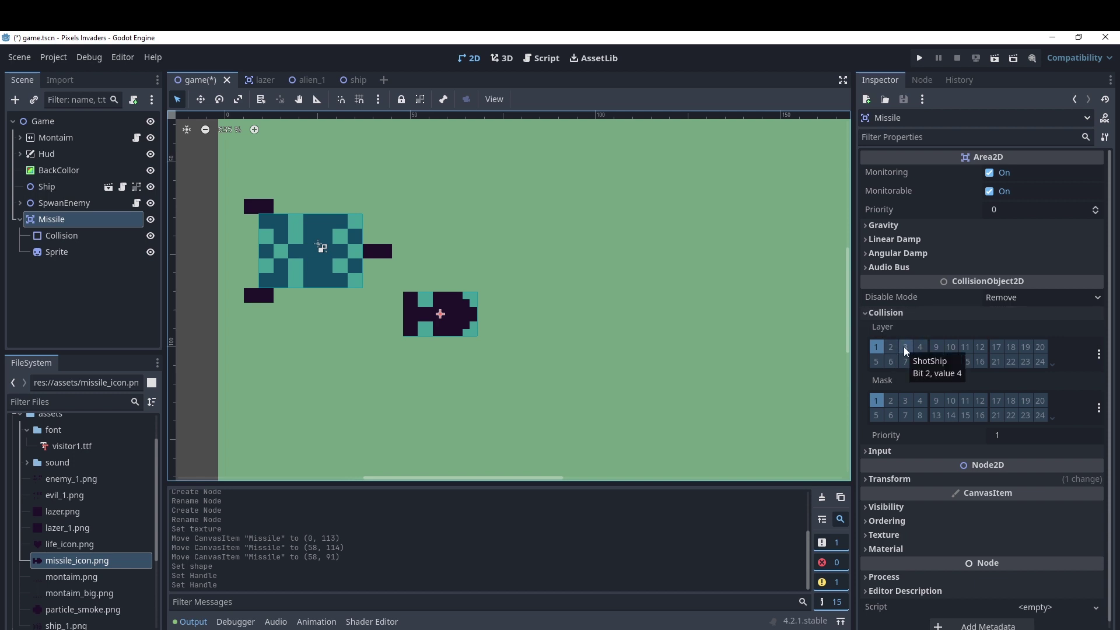
click(876, 347)
click(905, 347)
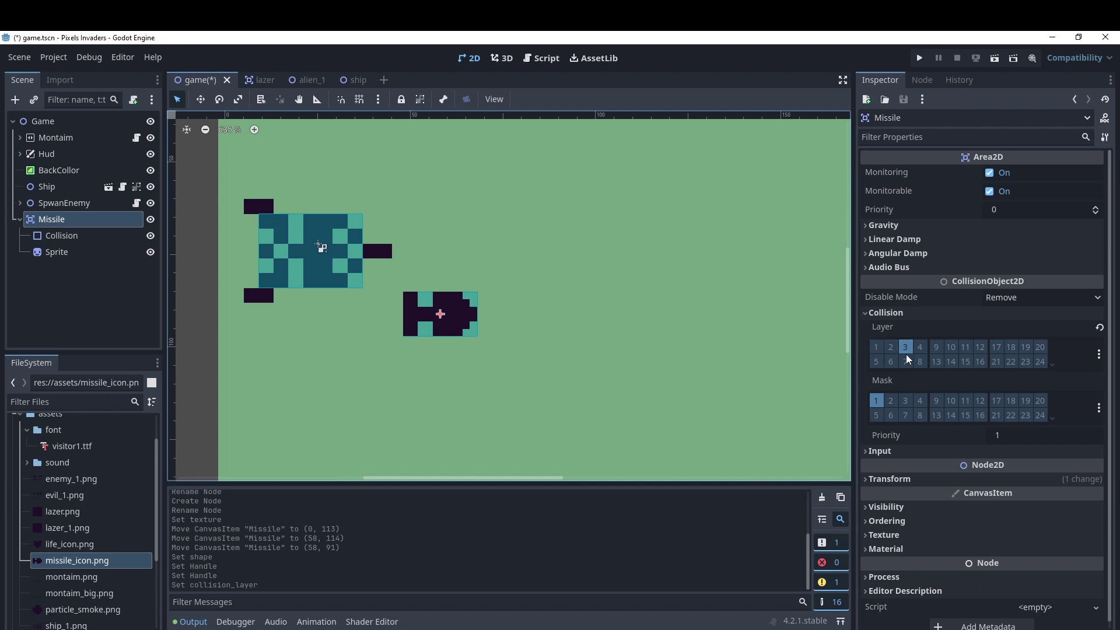
click(890, 403)
click(877, 402)
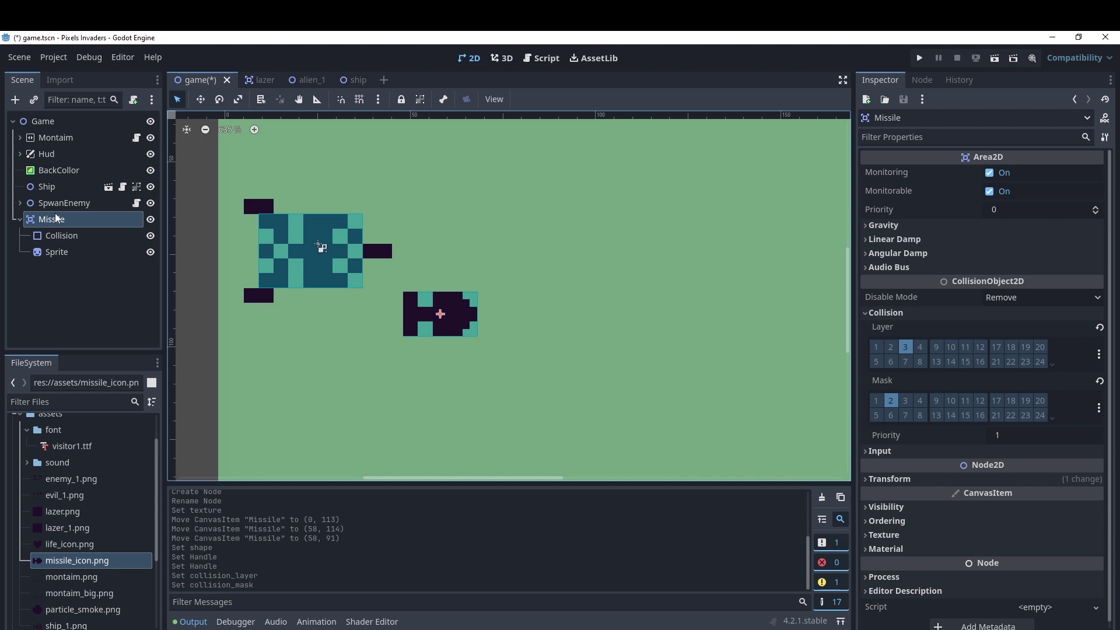
Attach a new script to Missile saved as missile.gd in the res://scripts folder.
right_click(86, 219)
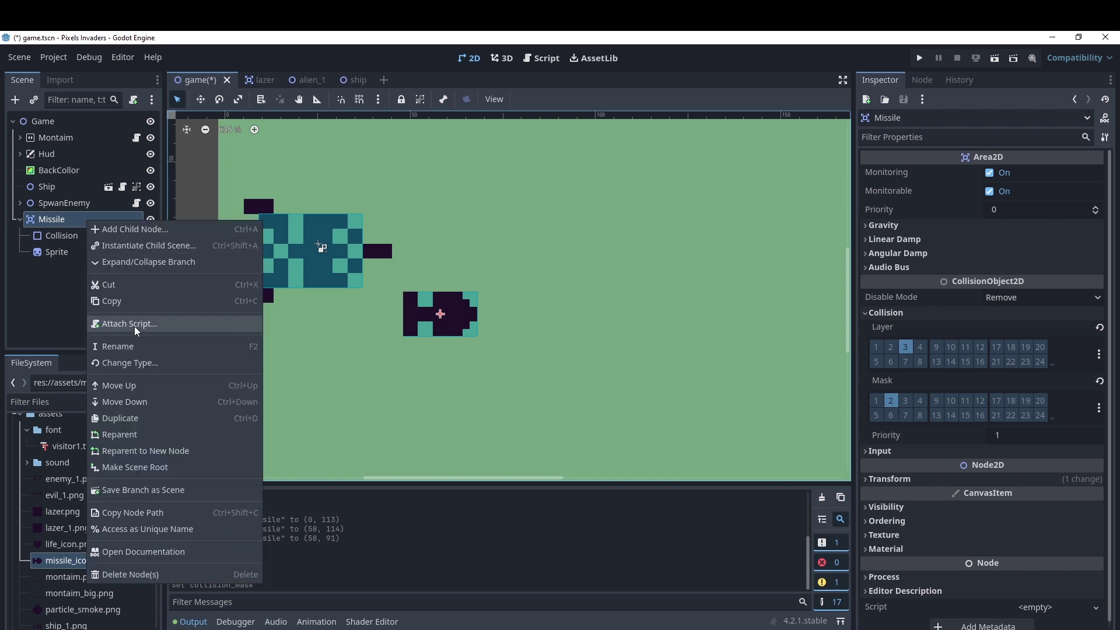
click(134, 327)
click(685, 333)
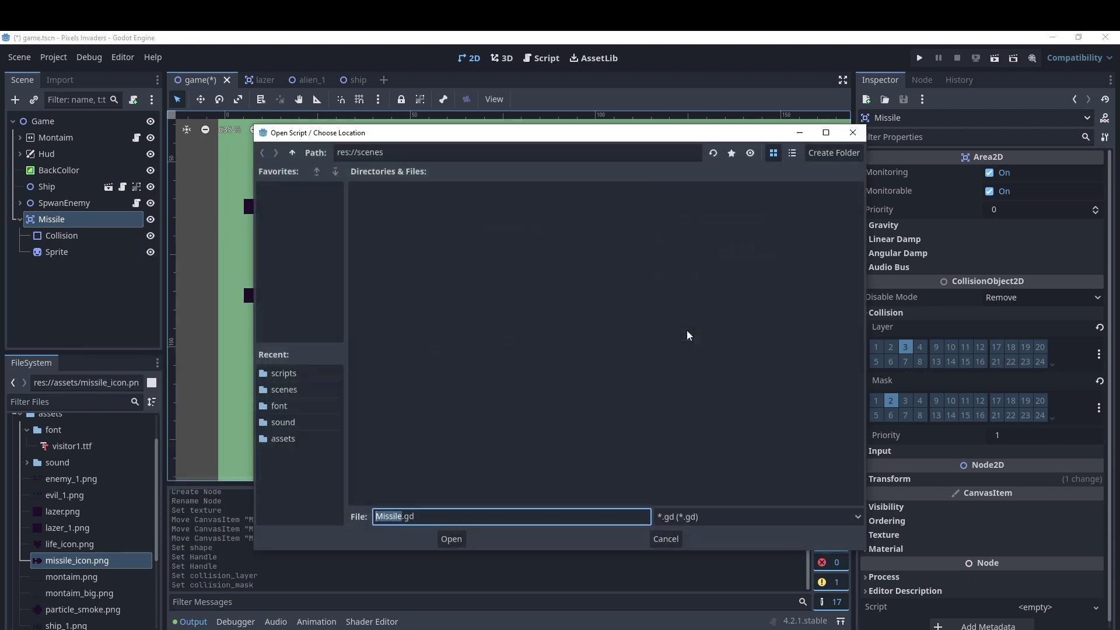
click(288, 374)
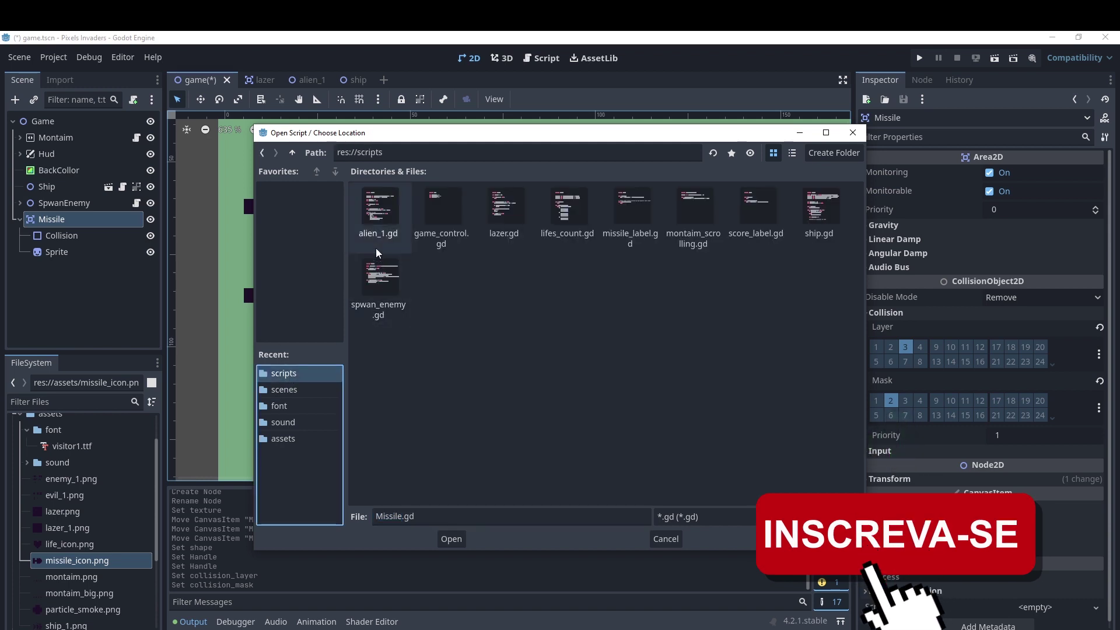
click(292, 153)
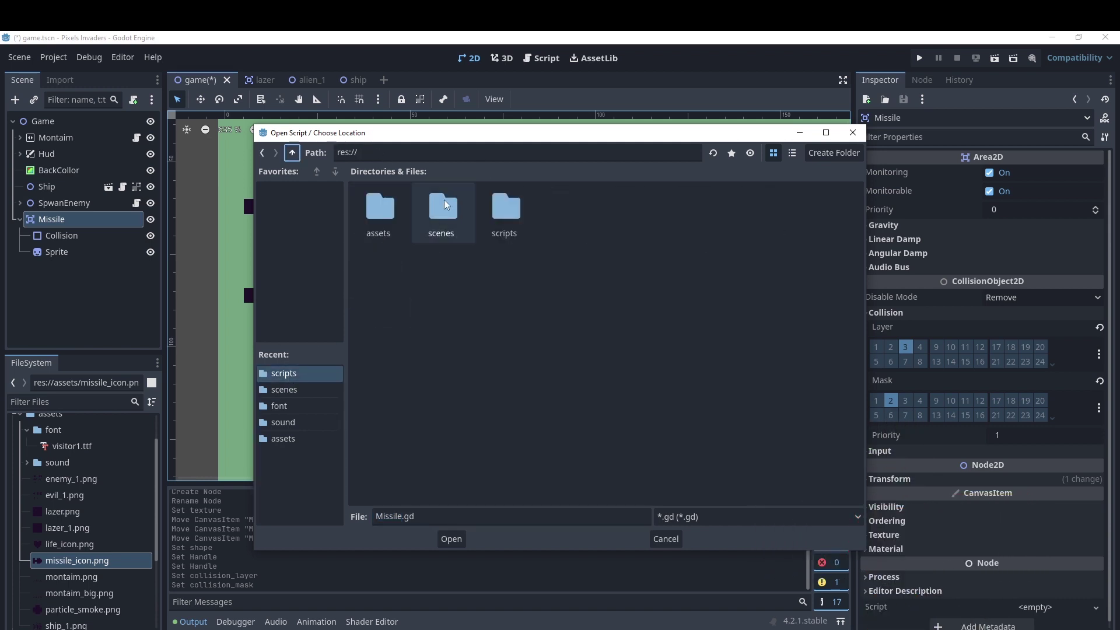
double_click(506, 220)
click(383, 517)
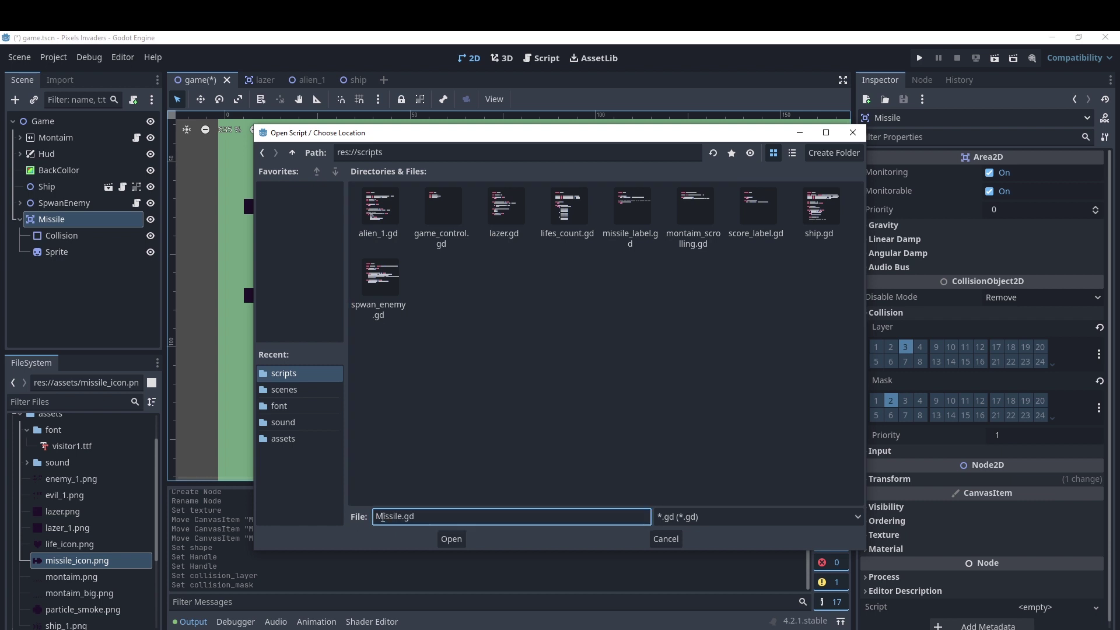
key(BackSpace)
text(m)
click(460, 541)
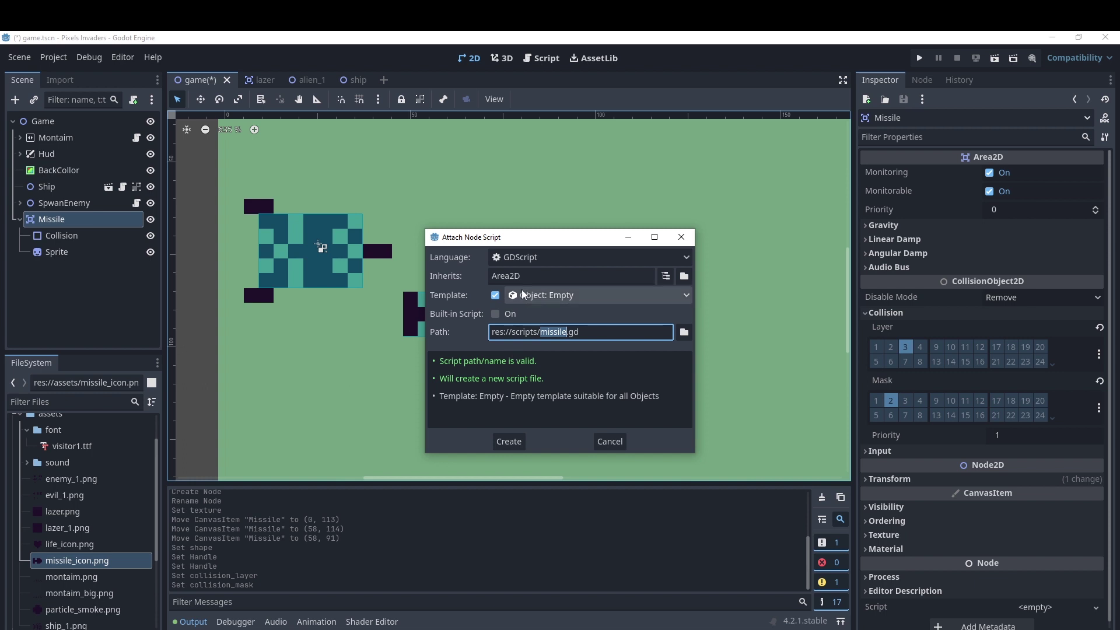
click(523, 443)
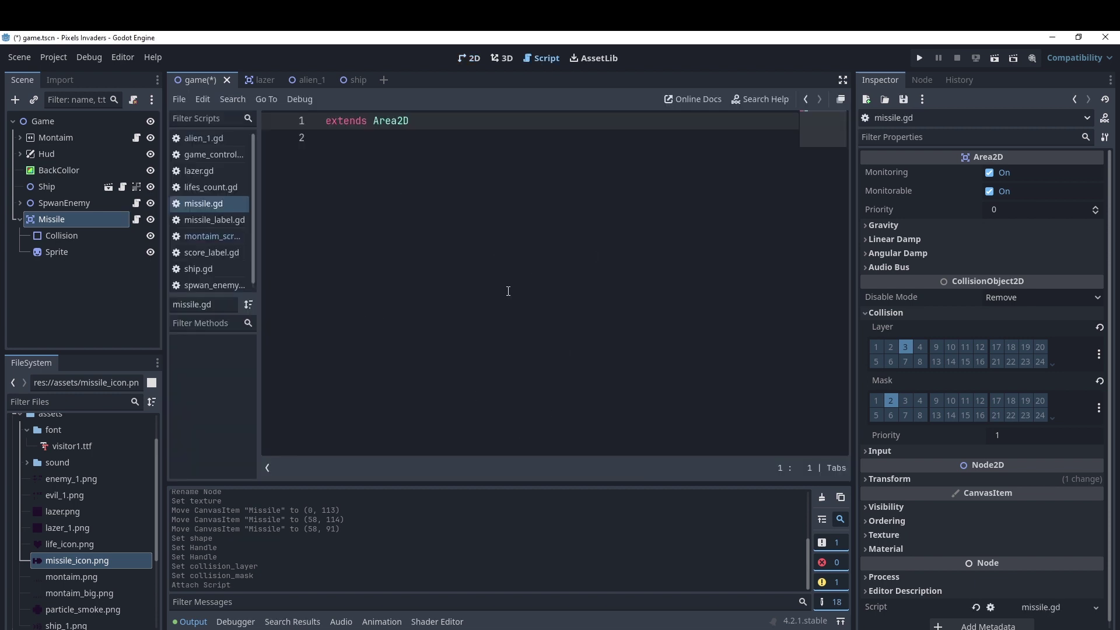
Copy lazer.gd's vel variable and _process movement code into missile.gd below extends Area2D.
click(252, 82)
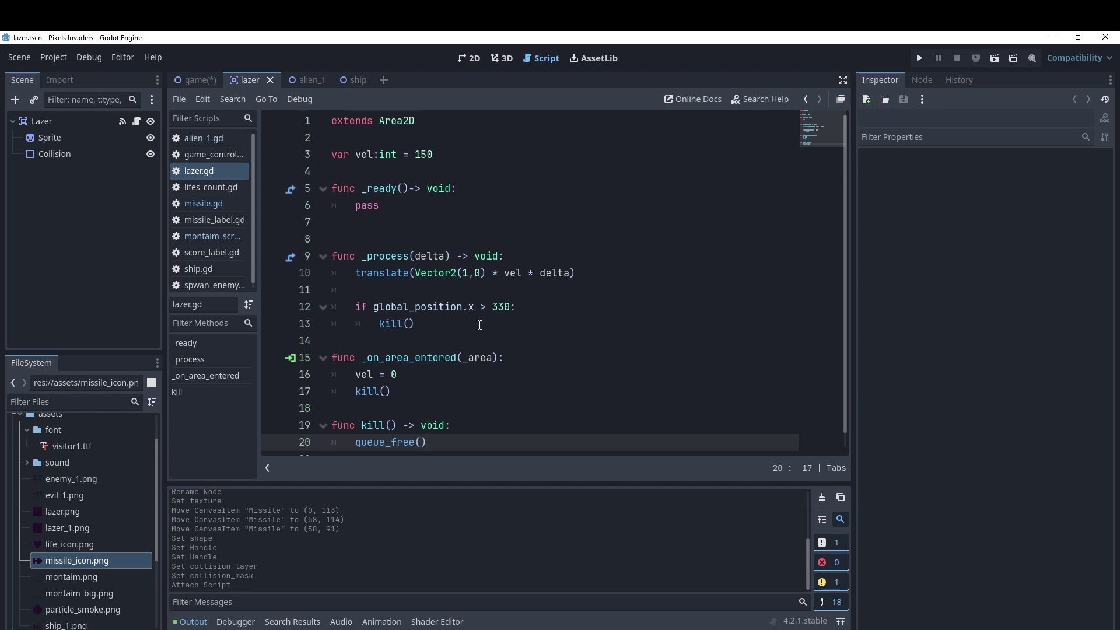
mouse_move(564, 283)
mouse_down()
mouse_move(343, 221)
mouse_move(330, 155)
mouse_up()
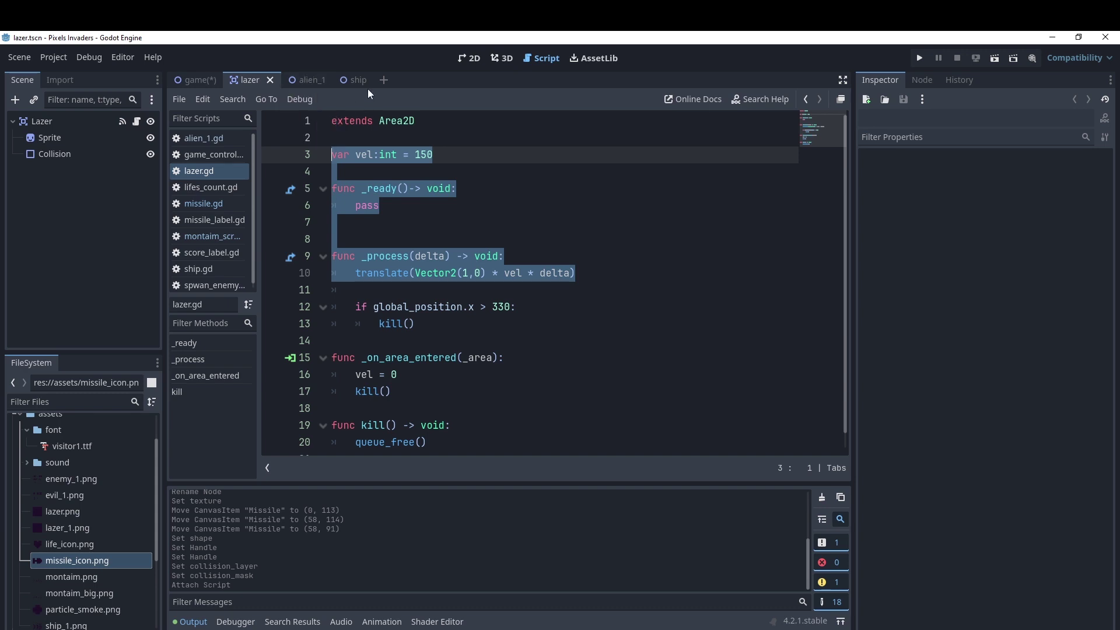
click(198, 82)
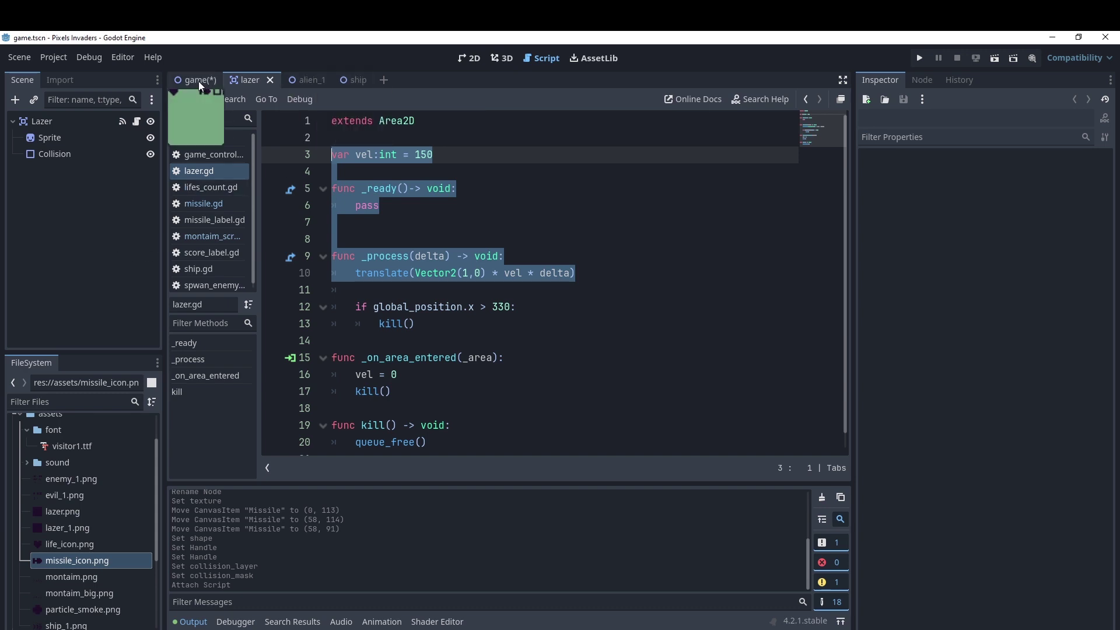
click(64, 221)
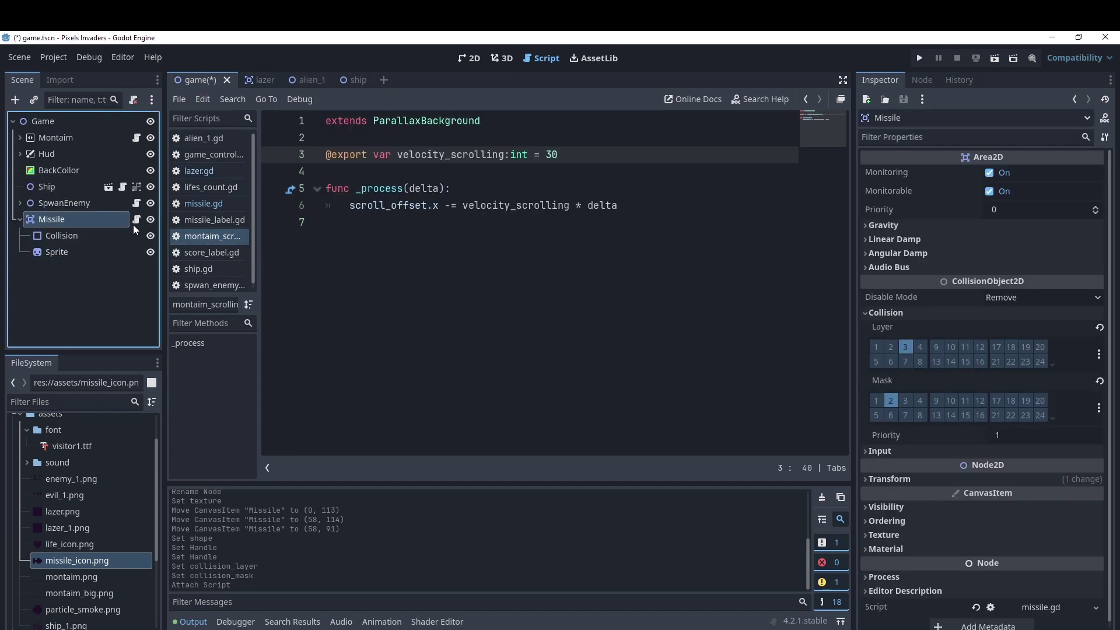
click(137, 222)
click(356, 149)
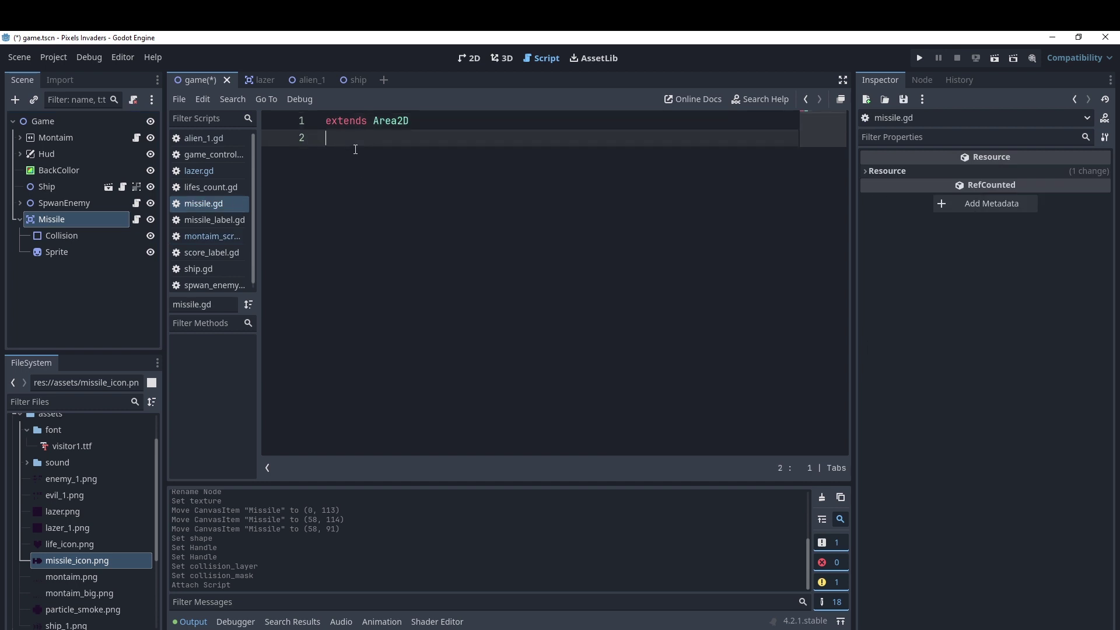
text(var vel:int = 150  func _ready()-> void: 	pass   func _process(delta) -> void: 	translate(Vector2(1,0) * vel * delta))
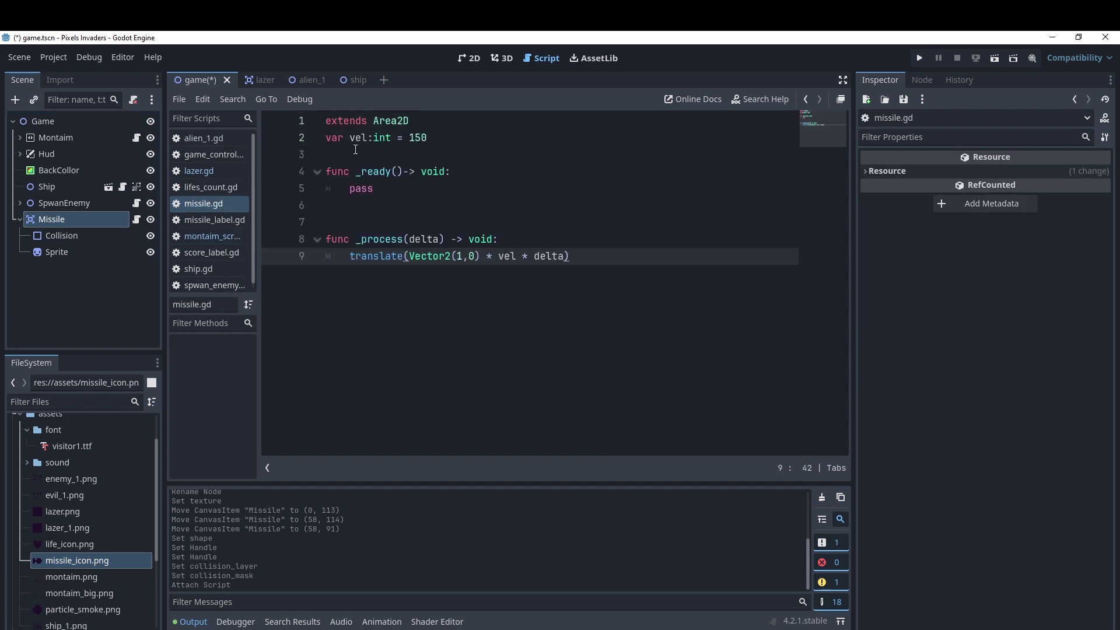
Delete the unneeded _ready function and leftover blank lines from missile.gd.
click(521, 209)
drag(377, 188, 327, 171)
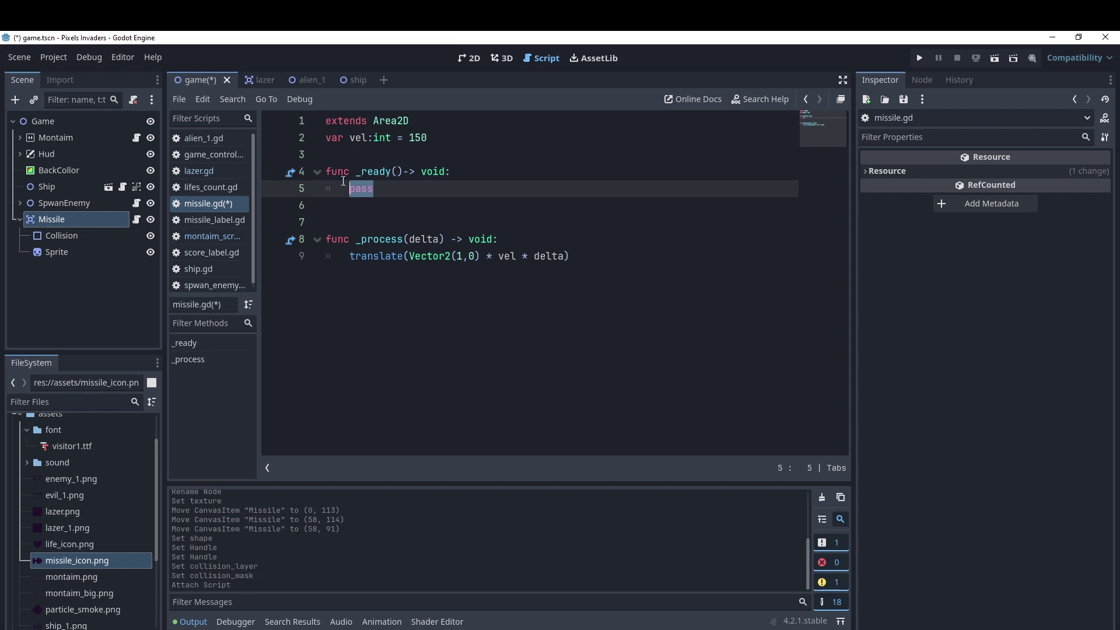
key(Delete)
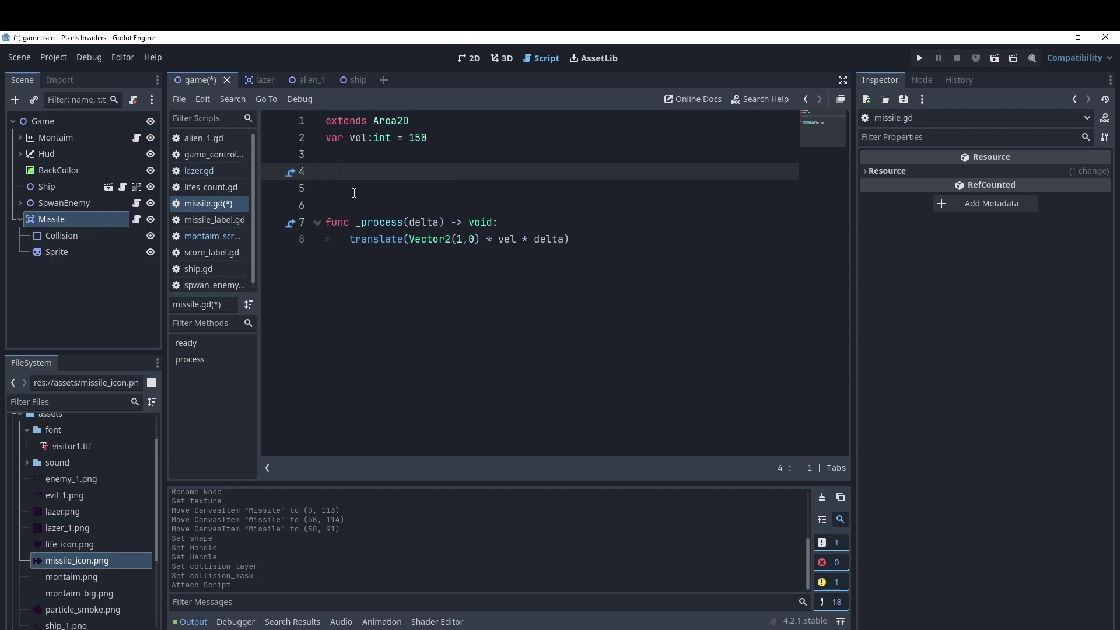
key(BackSpace)
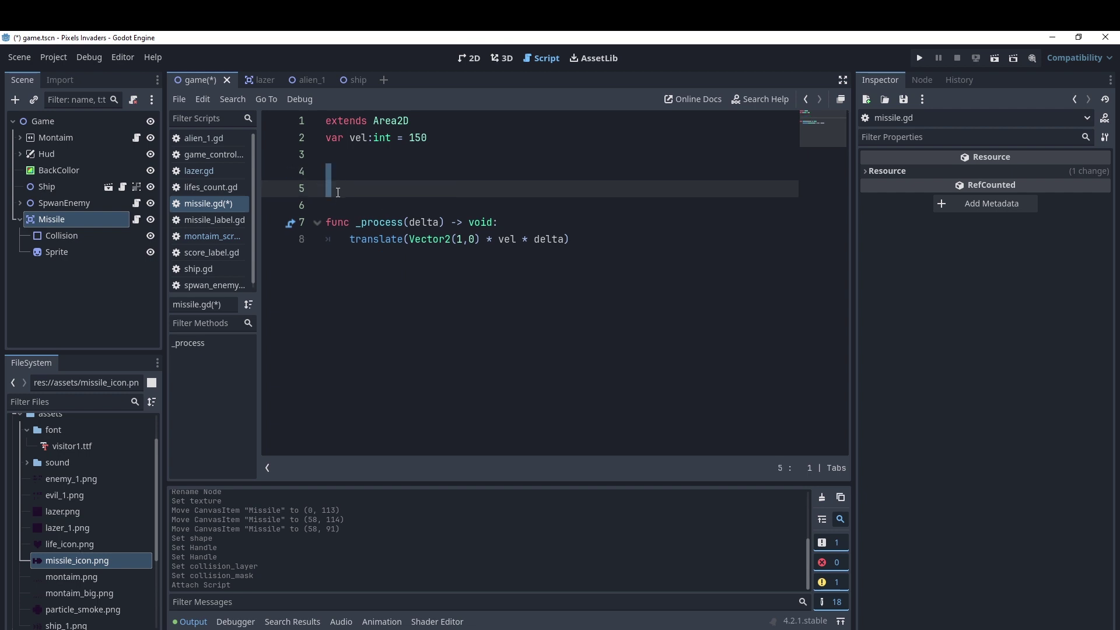
key(BackSpace)
key(ctrl+End)
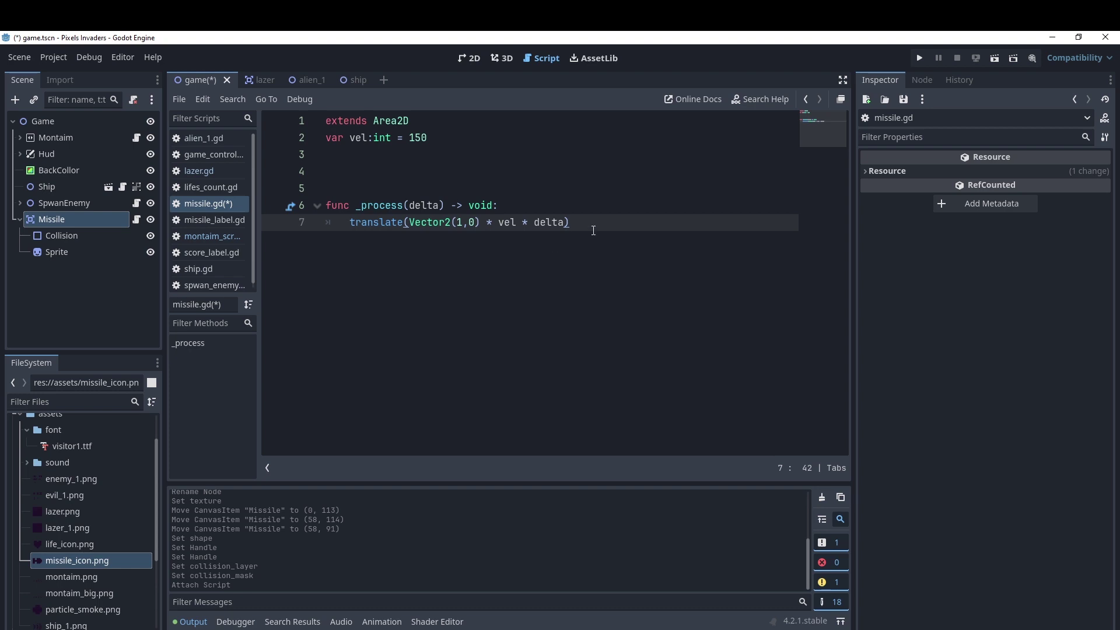
Run the game to test the missile, close it, then view Missile in the 2D scene.
click(997, 60)
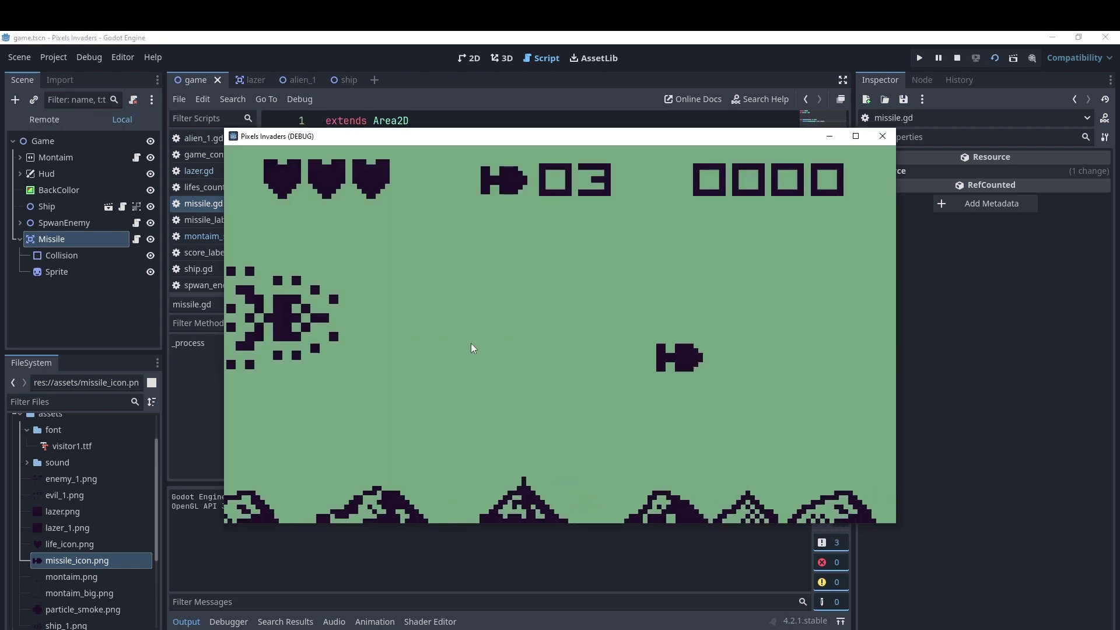
click(882, 136)
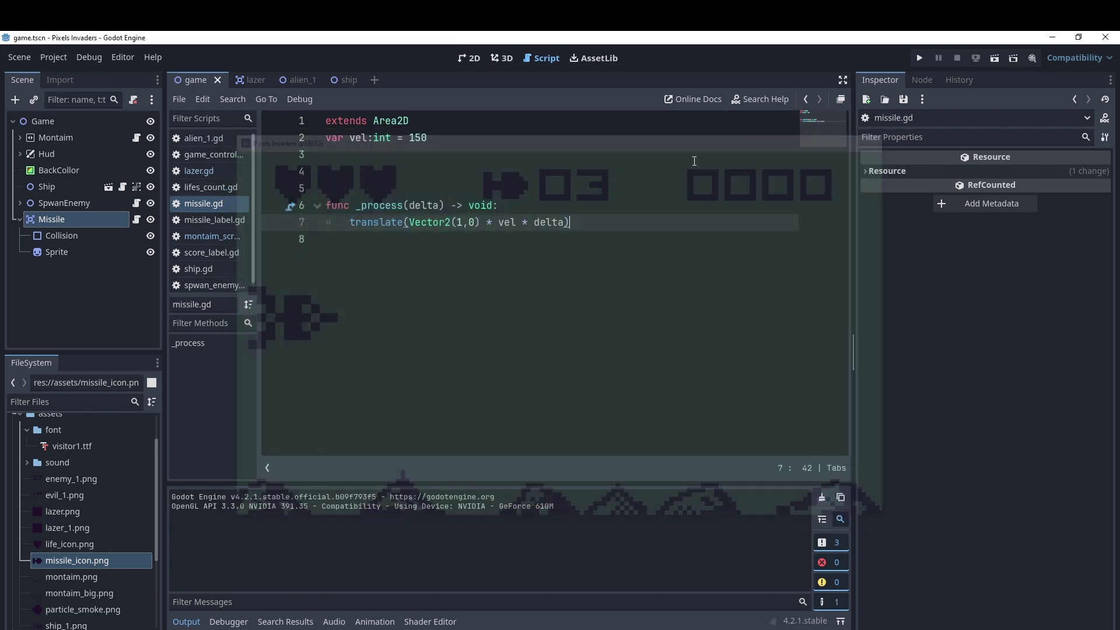
click(419, 139)
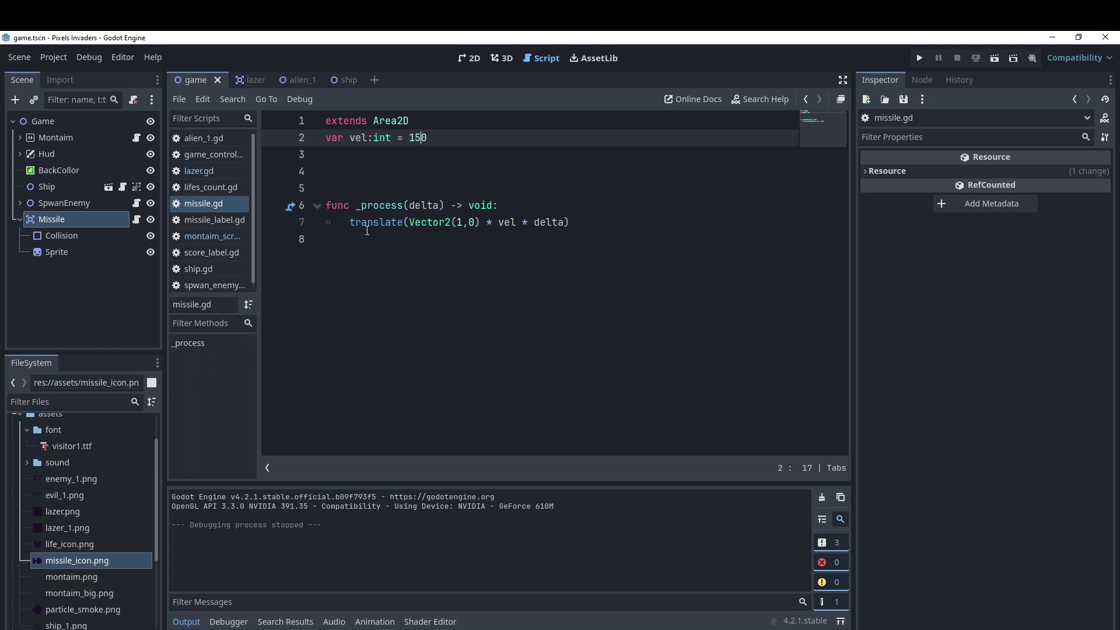
click(361, 170)
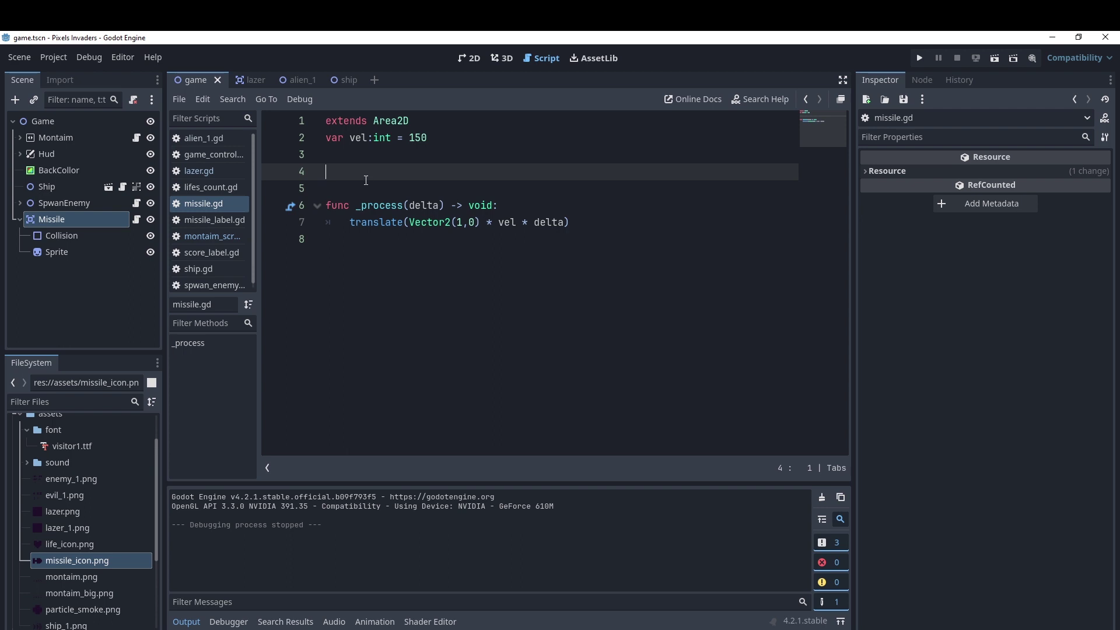
click(49, 220)
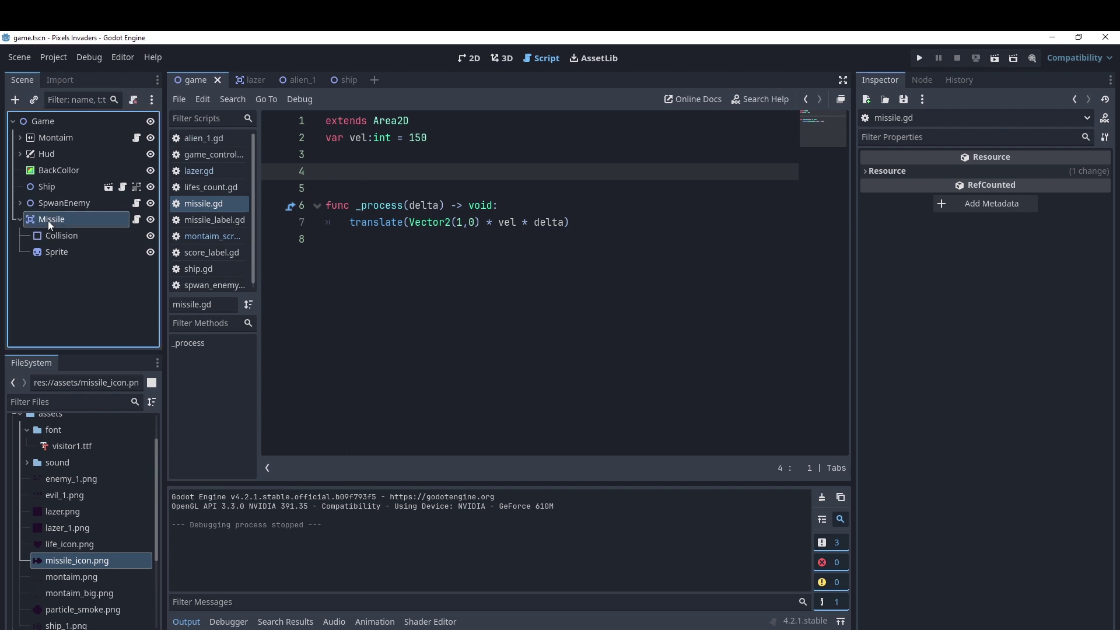
click(468, 59)
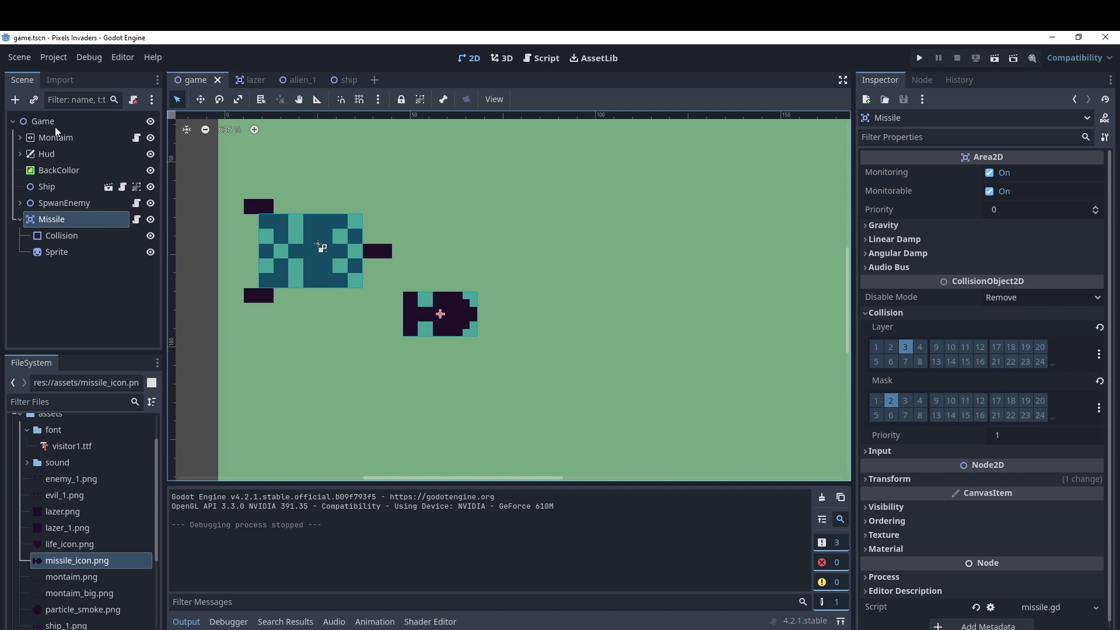
Search 'part' and add a GPUParticles2D child under Missile.
click(16, 100)
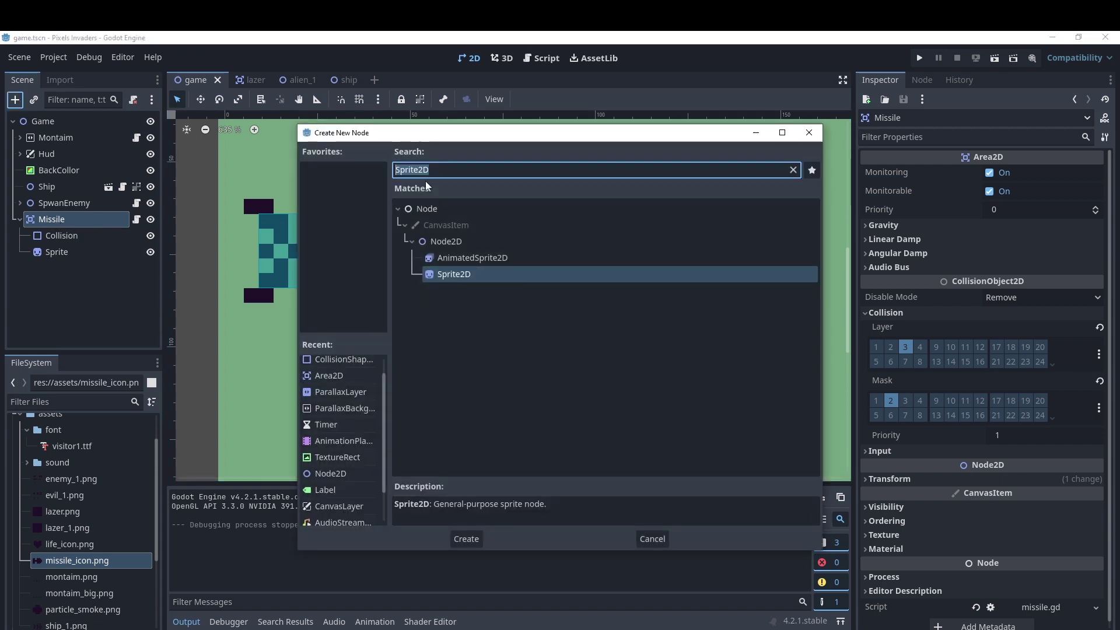
text(part)
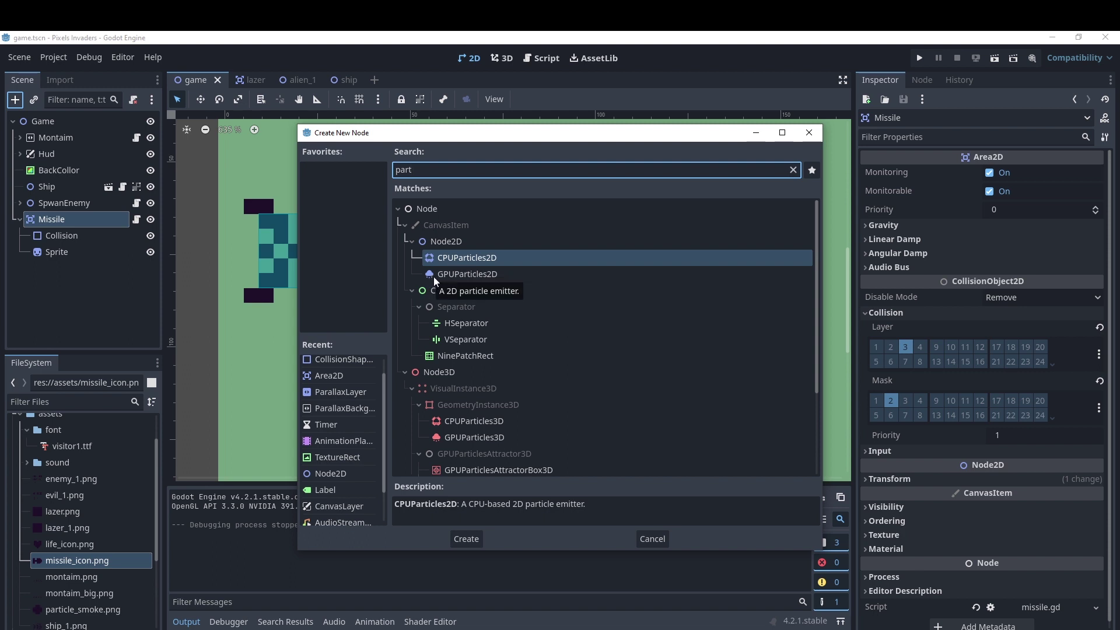
click(477, 275)
click(477, 261)
click(476, 278)
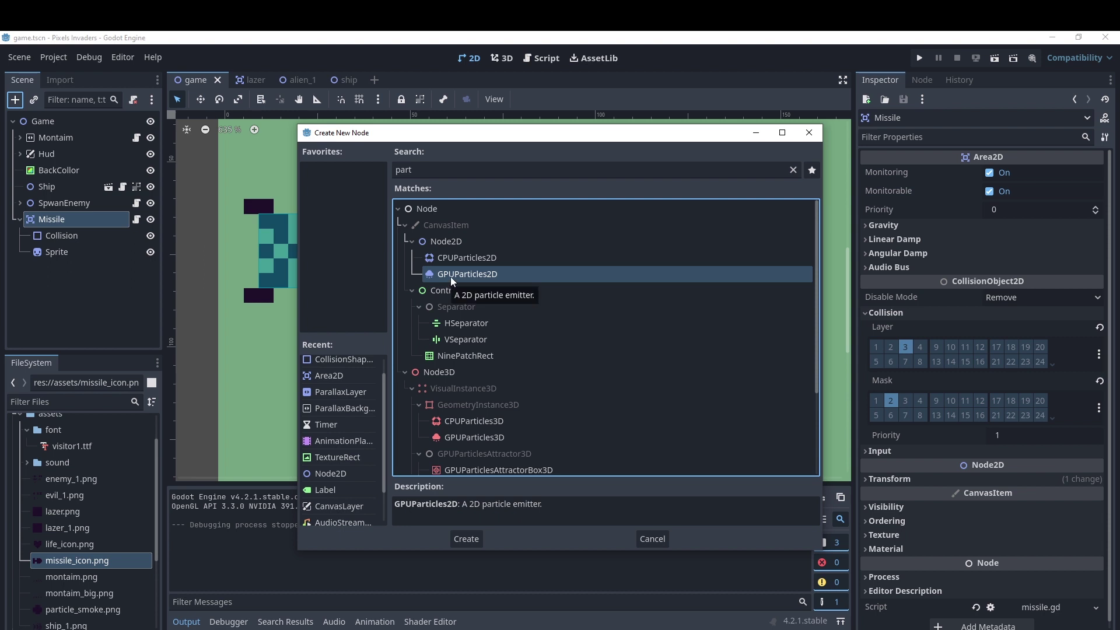
click(469, 540)
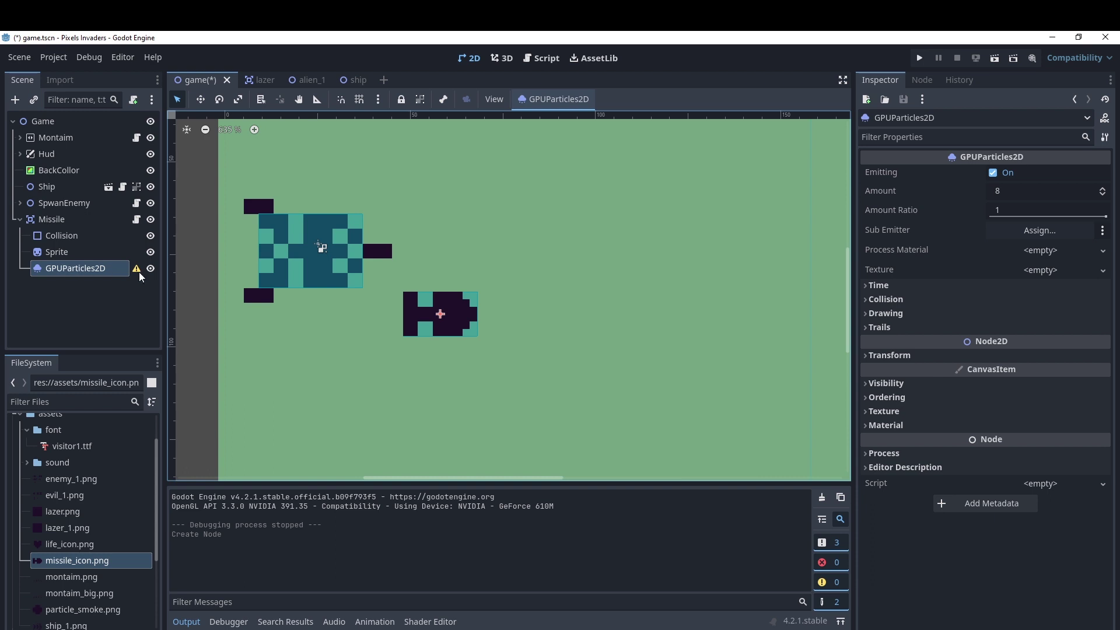
Set the emitter's Process Material to a new ParticleProcessMaterial and review its Inspector settings.
mouse_move(138, 272)
click(1034, 250)
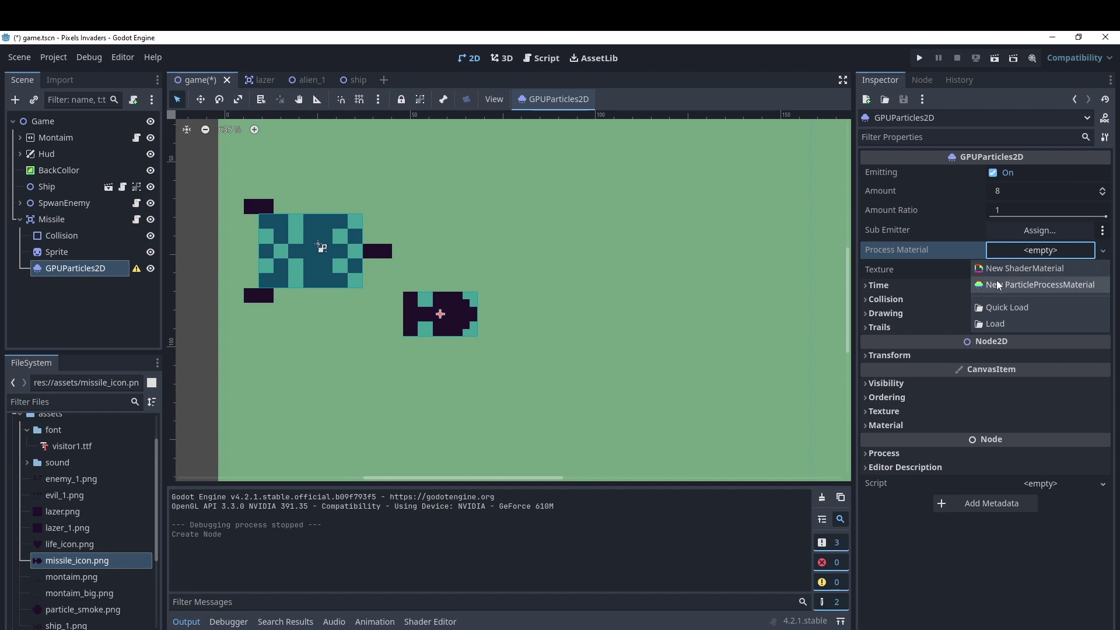
click(1034, 288)
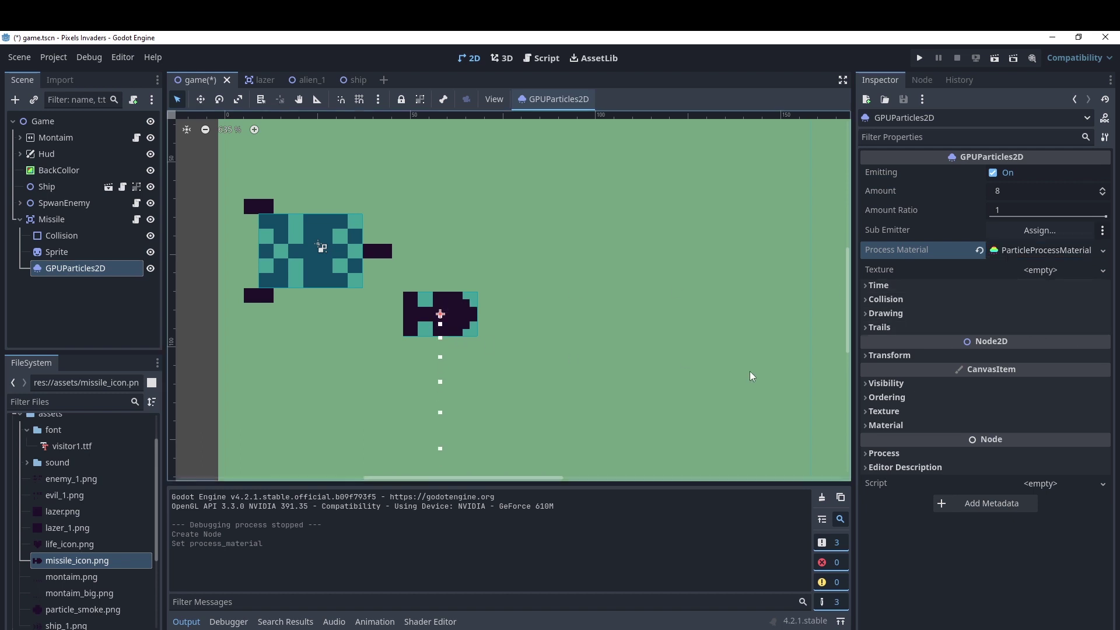
scroll(449, 341, up, 2)
scroll(457, 338, up, 2)
scroll(444, 326, up, 3)
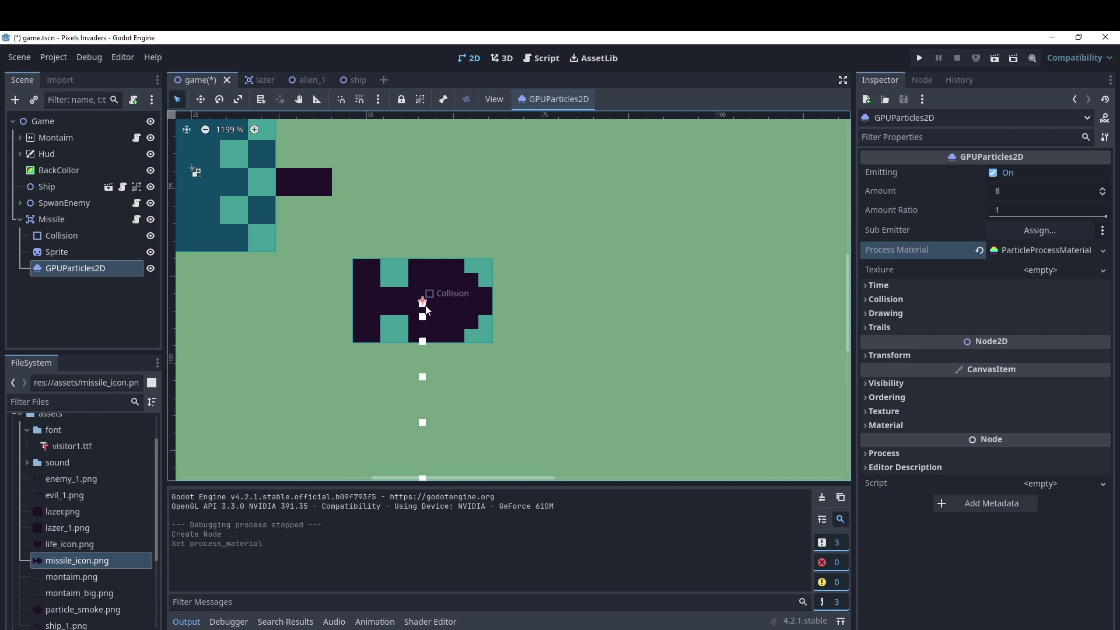
scroll(426, 309, down, 1)
scroll(426, 309, down, 1)
scroll(426, 309, down, 1)
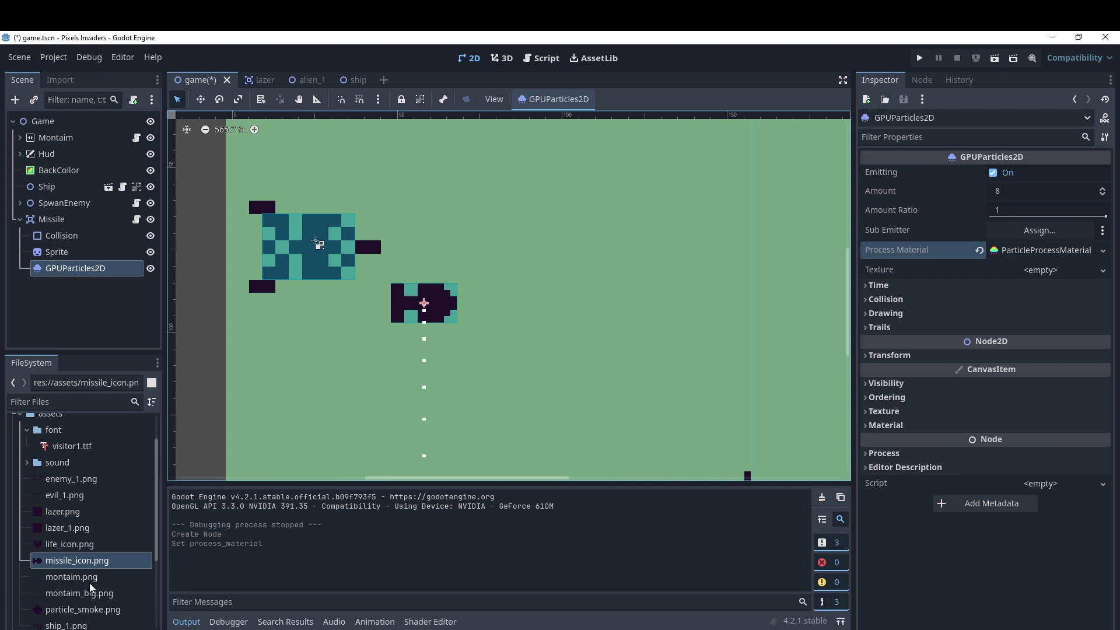
scroll(55, 580, down, 1)
Assign particle_smoke.png as the GPUParticles2D texture in the Inspector.
click(51, 585)
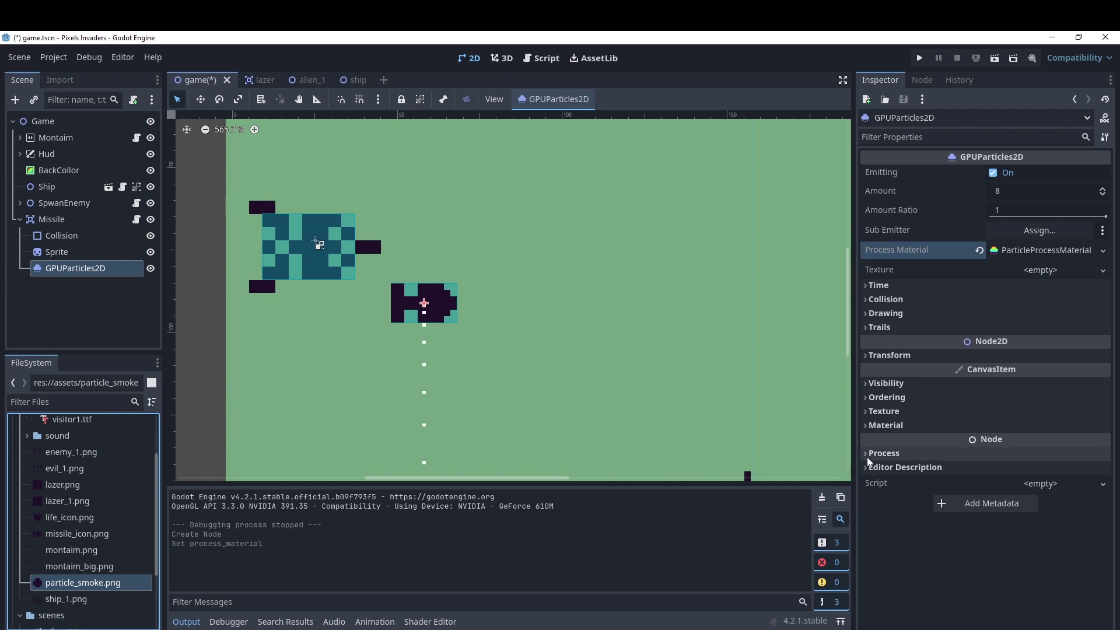
drag(66, 584, 1013, 278)
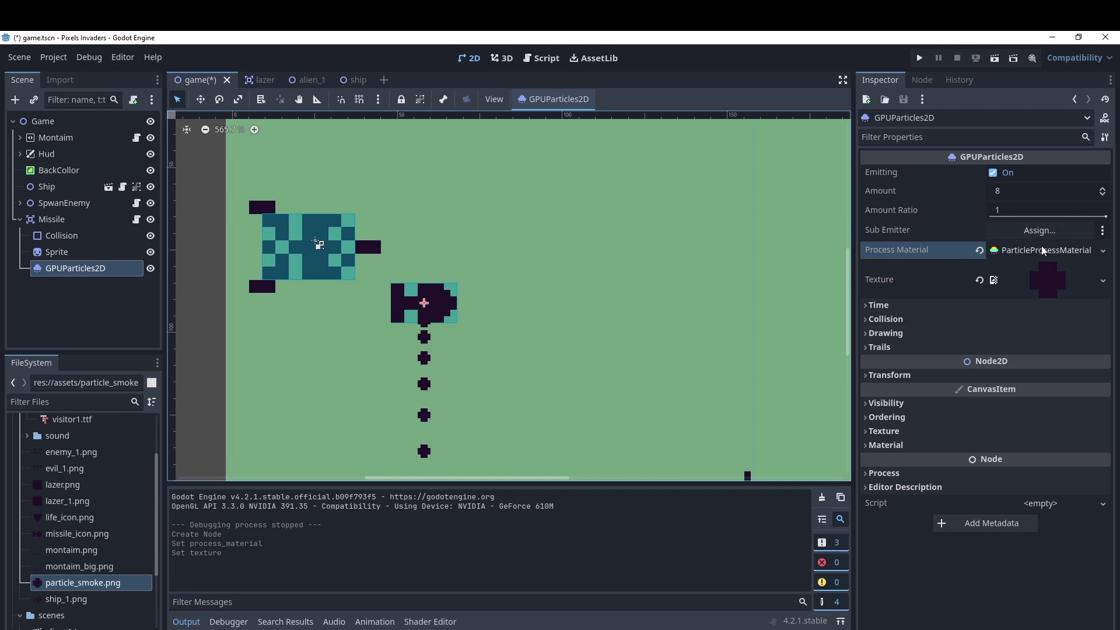
Set the GPUParticles2D Time > Lifetime to 0.5 seconds.
click(872, 305)
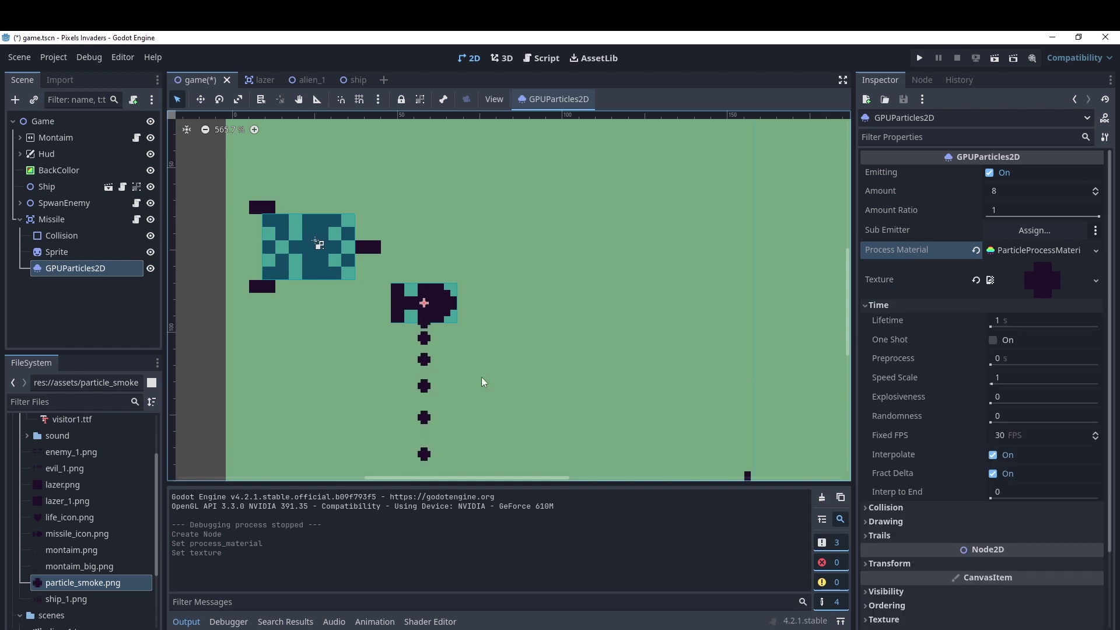
scroll(480, 373, down, 6)
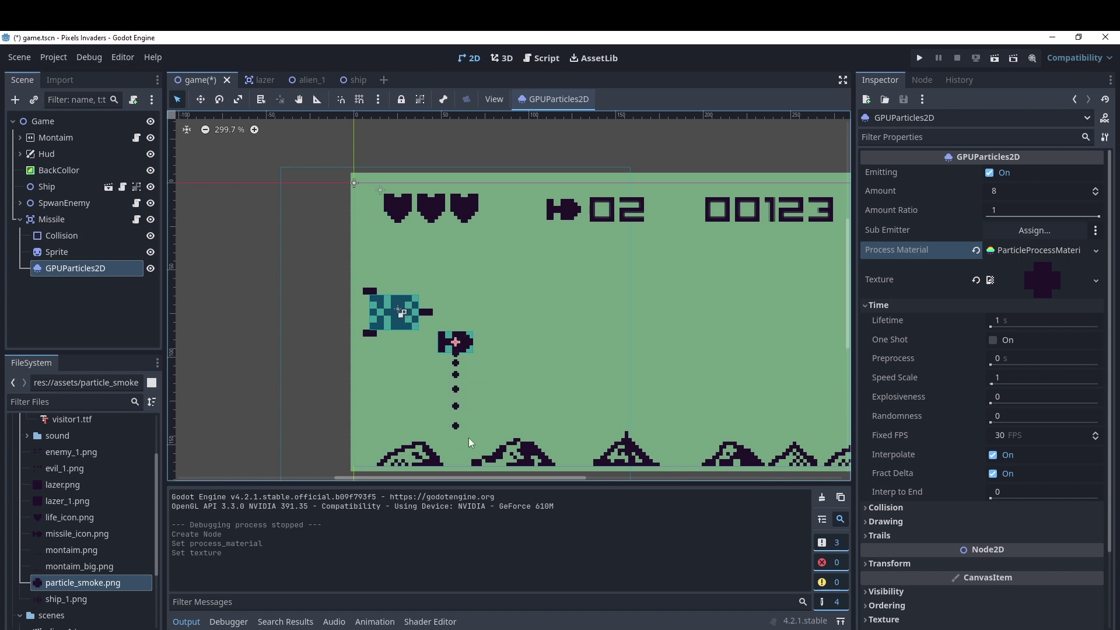
click(1002, 322)
text(0)
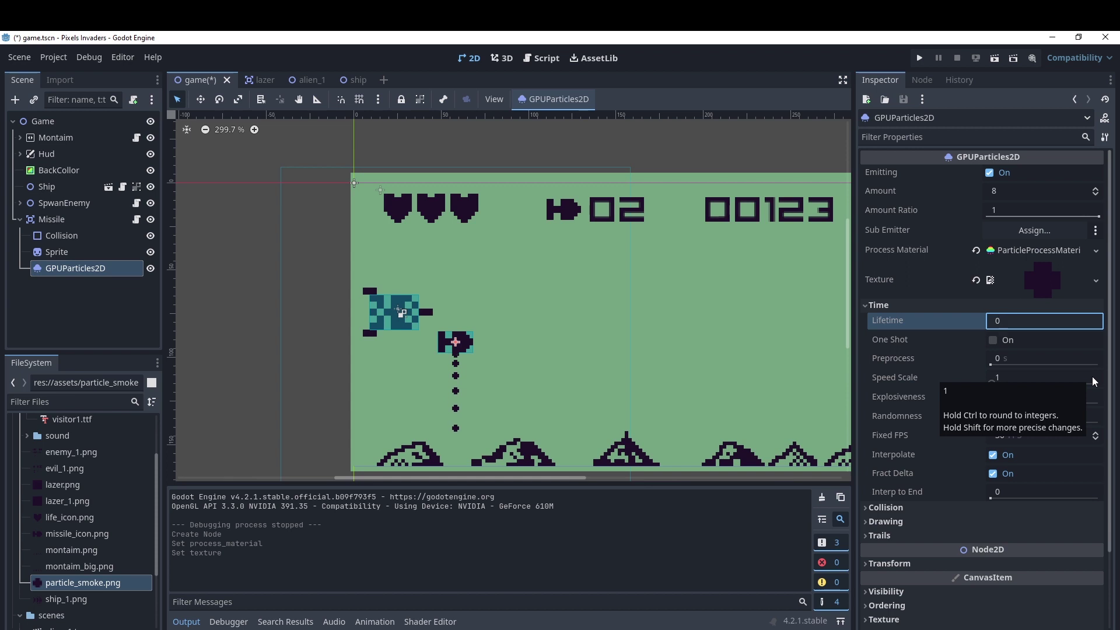
text(.5)
key(Return)
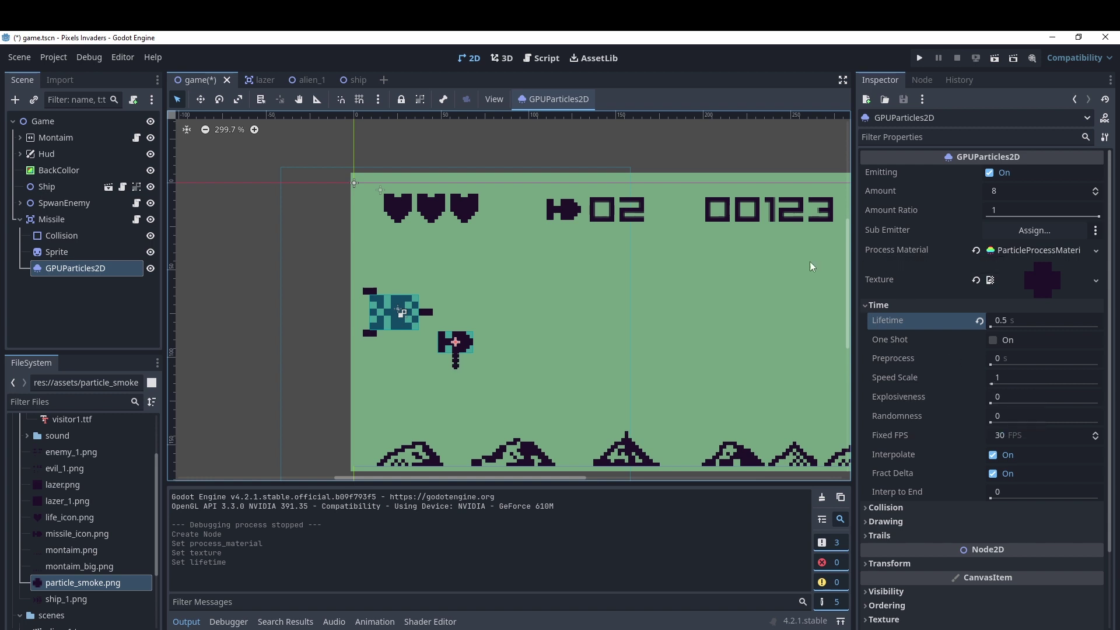
Set the process material's Accelerations > Gravity y value to 0.
click(1037, 250)
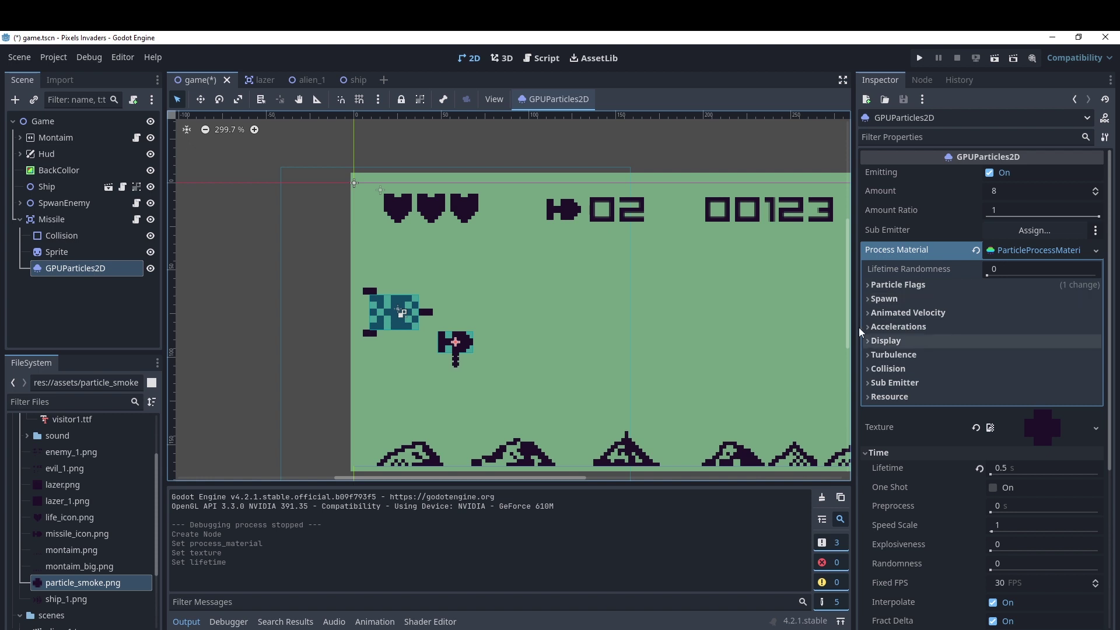
click(867, 286)
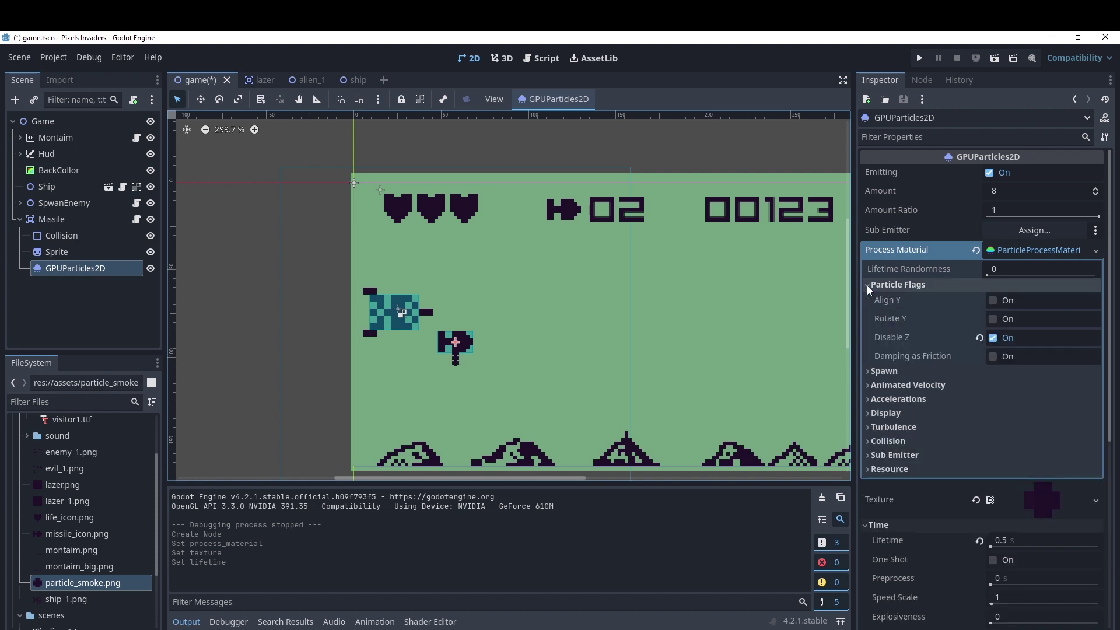
click(867, 285)
click(869, 300)
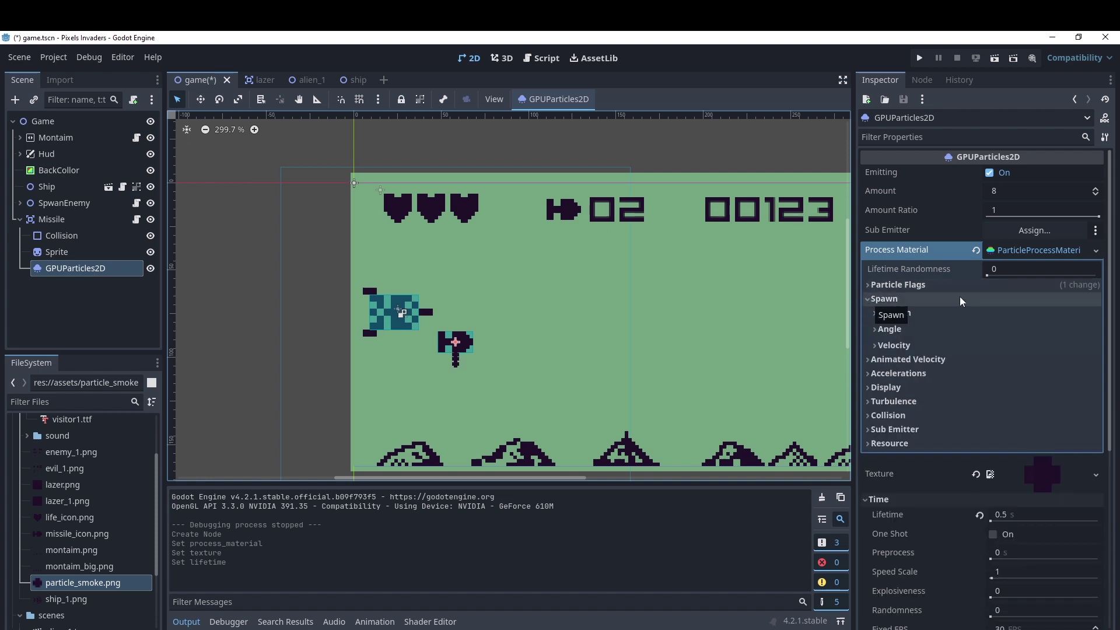
click(867, 299)
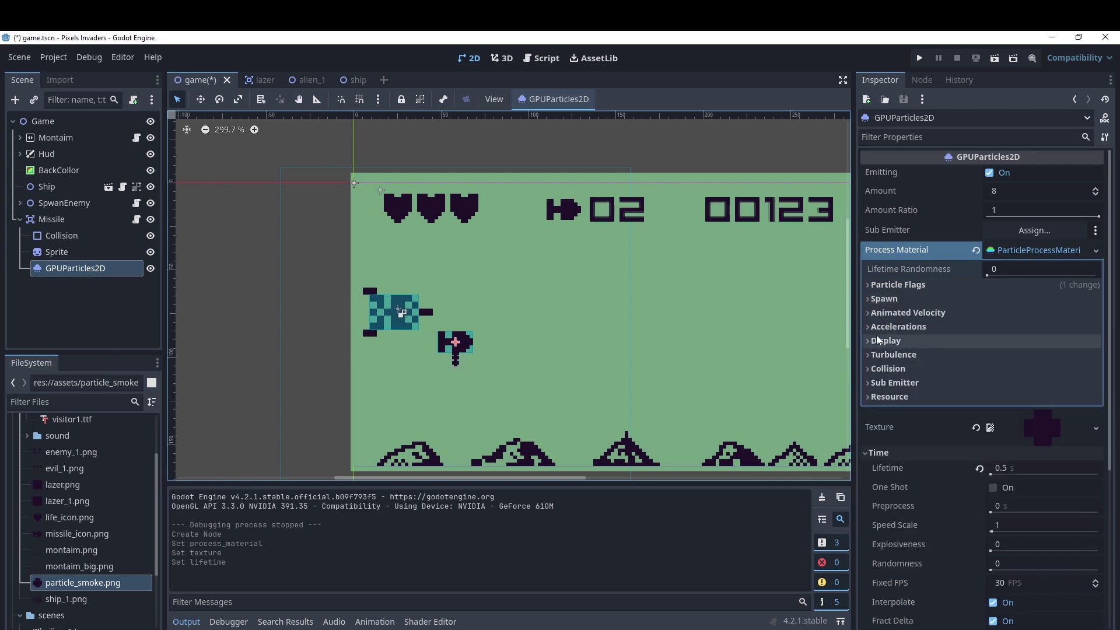
click(869, 327)
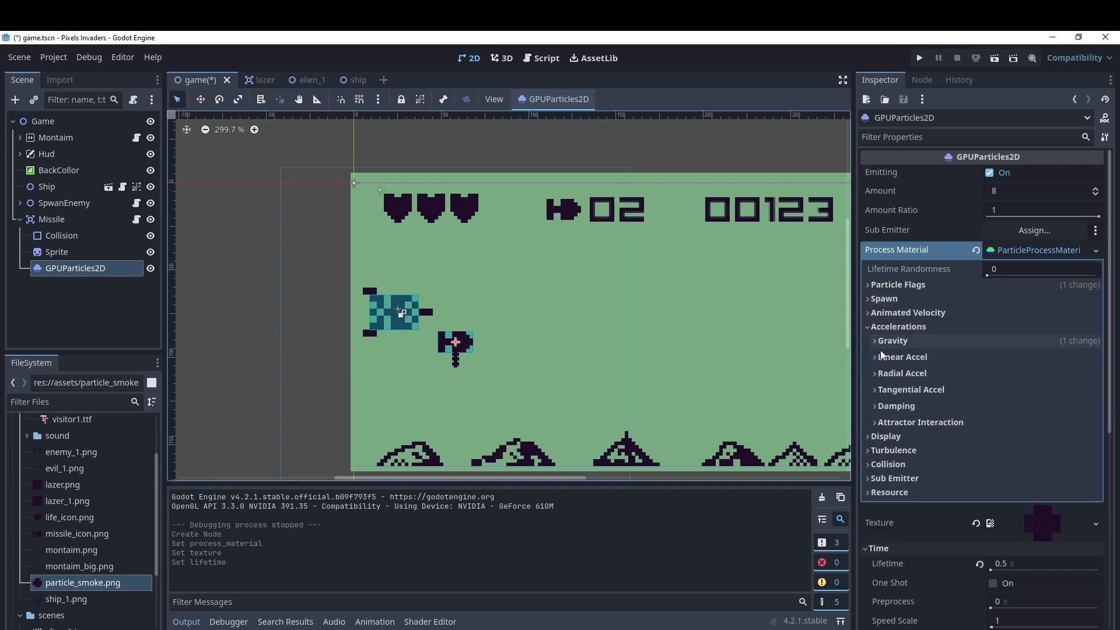
click(877, 340)
click(978, 373)
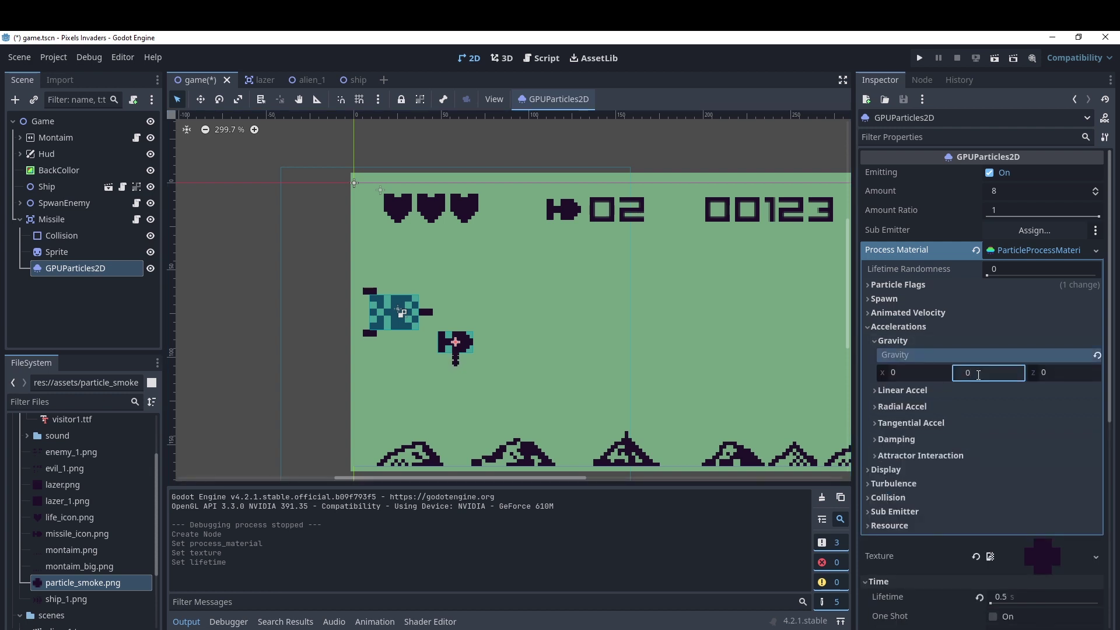
key(Return)
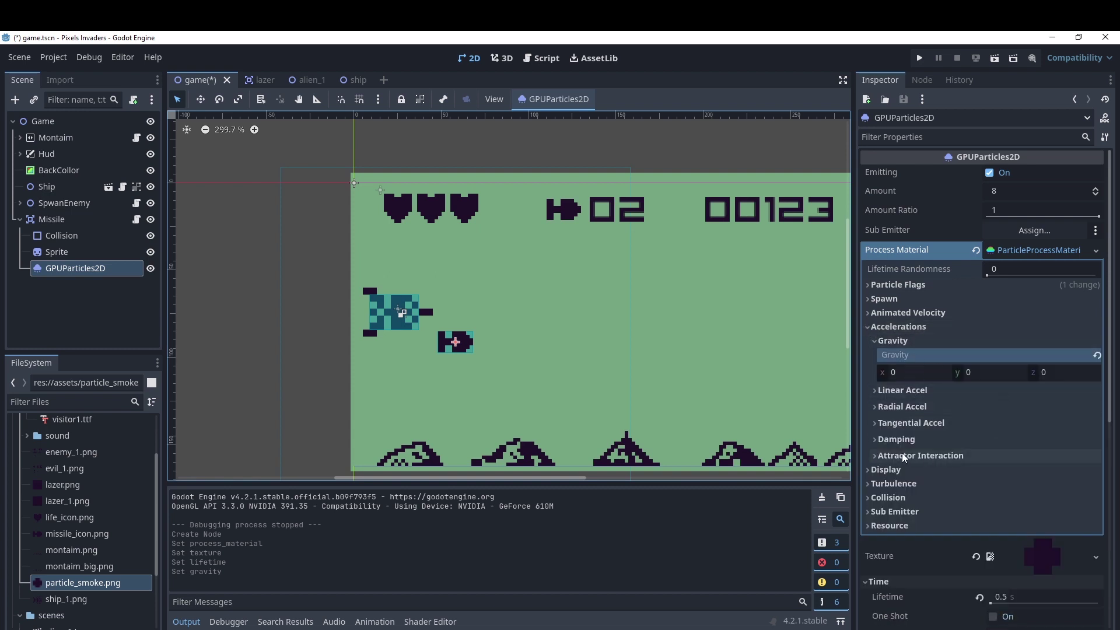
Reset Linear Accel Min and Max back to 0.
click(875, 392)
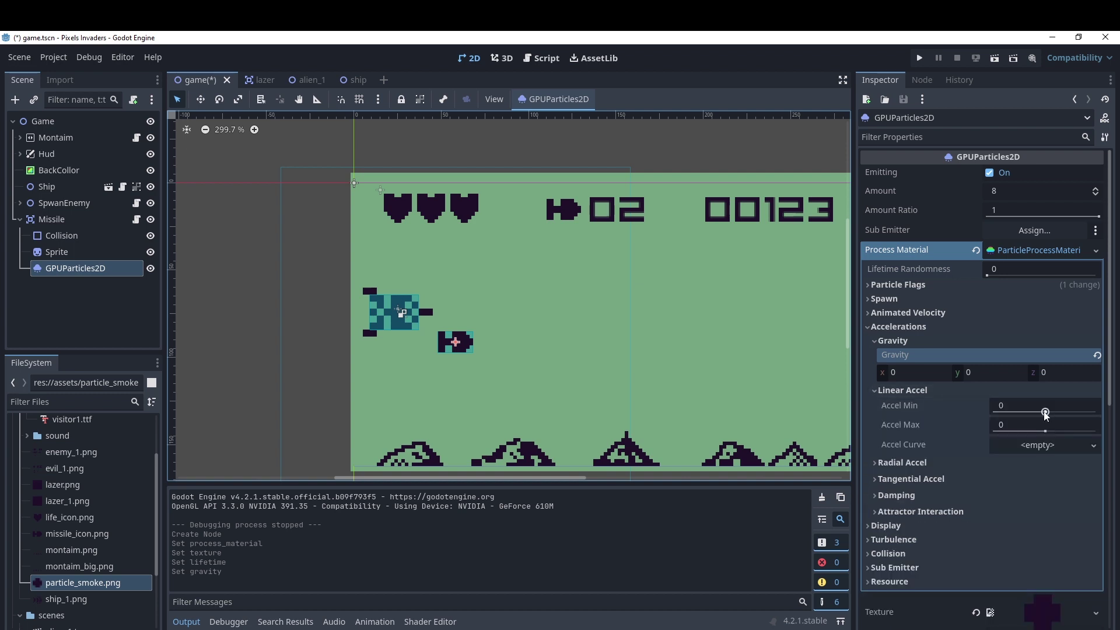
drag(1045, 413, 1033, 413)
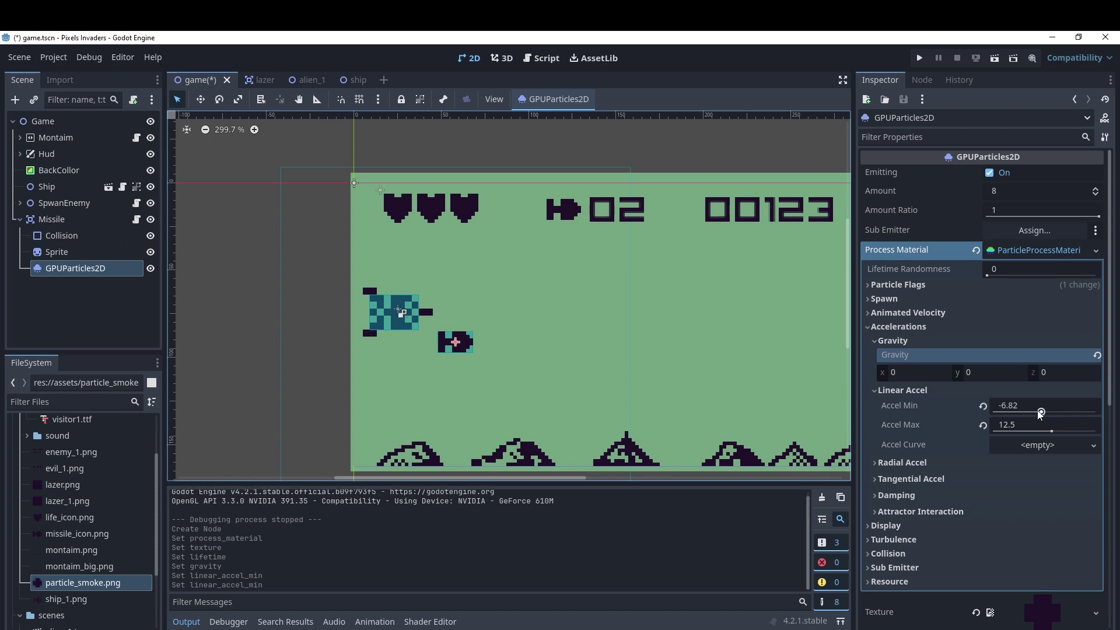
click(983, 407)
click(983, 426)
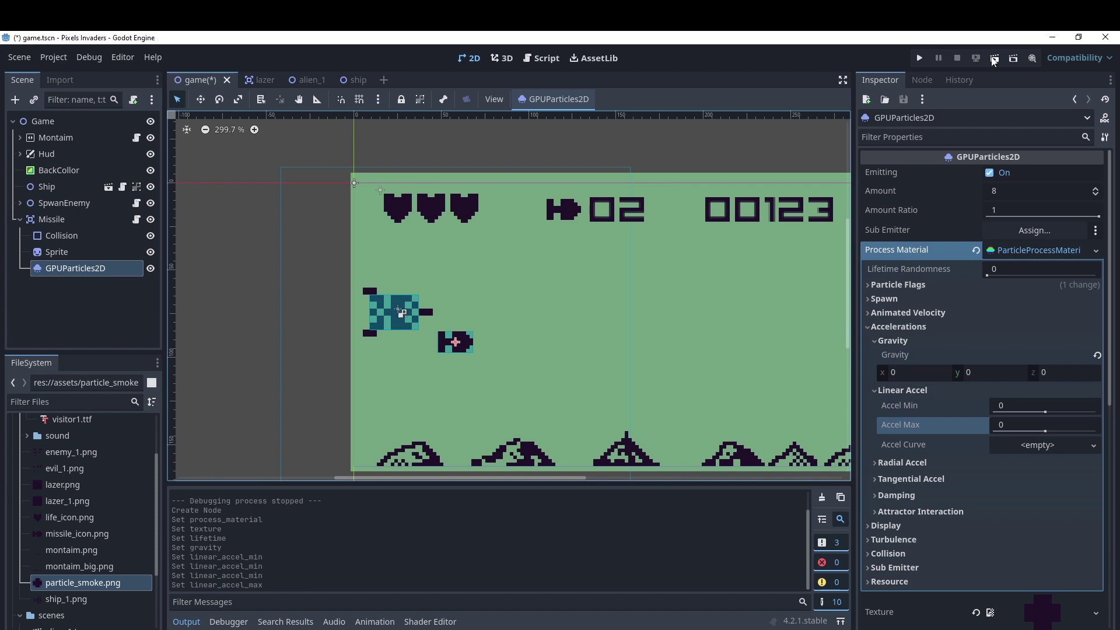
Run the current scene to watch the missile's smoke trail, then close the game.
click(994, 59)
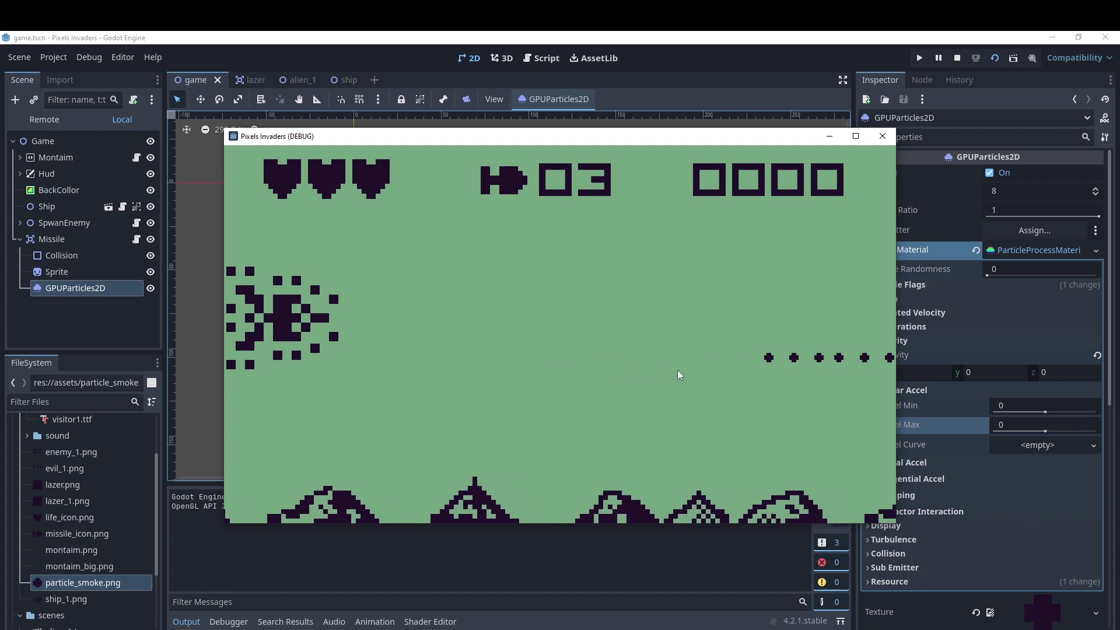
click(883, 136)
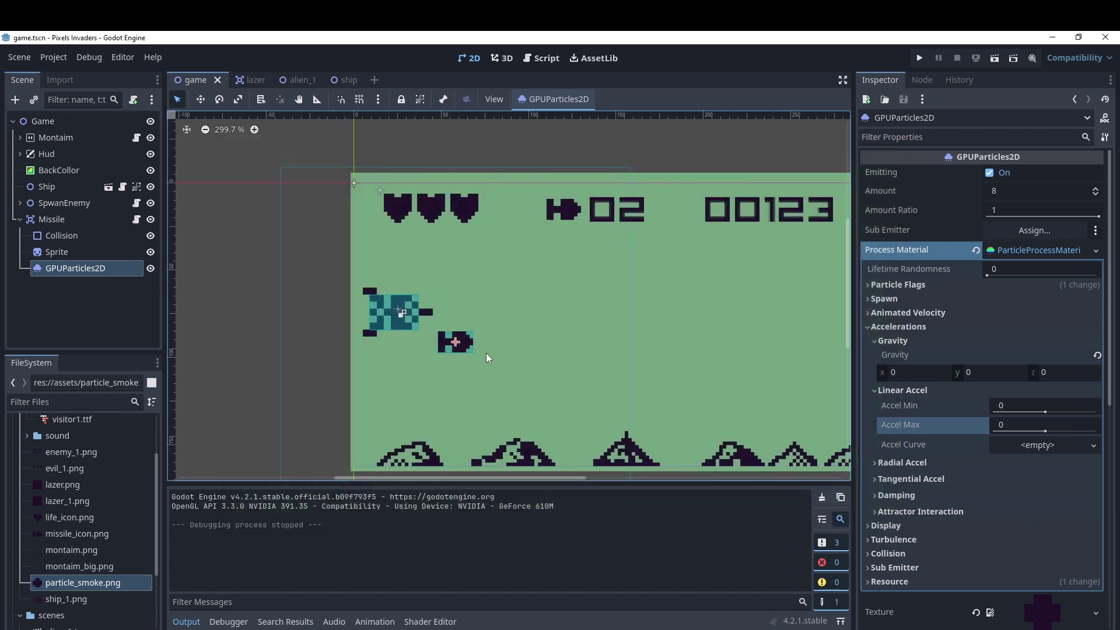
Set the particles' Display Scale Min to 0.5 and Scale Max to 1.5.
click(878, 342)
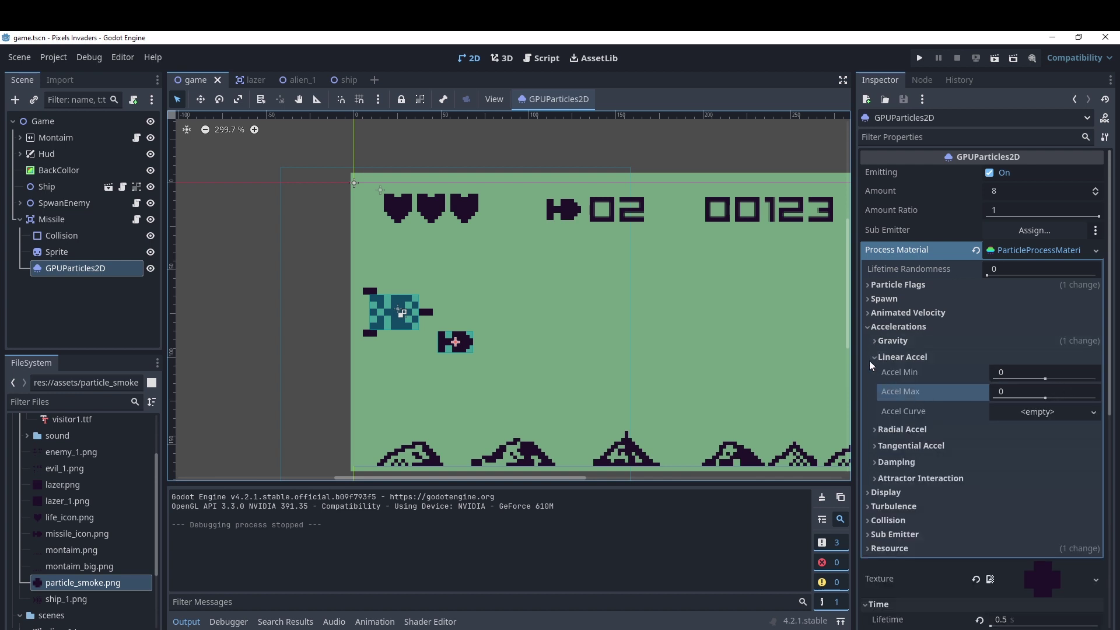
click(870, 360)
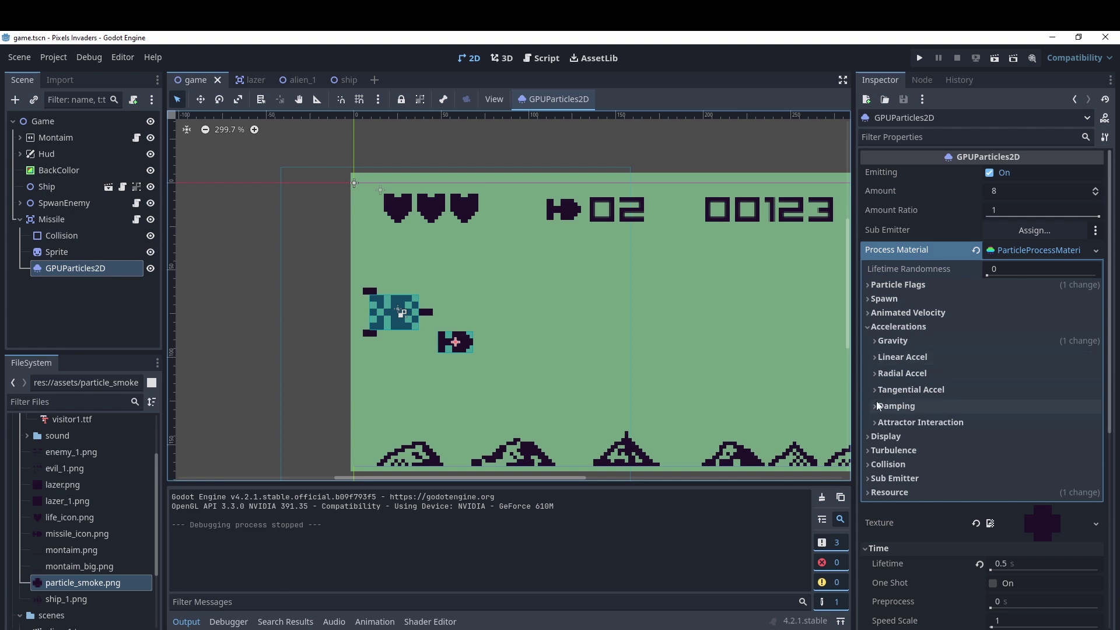
click(870, 328)
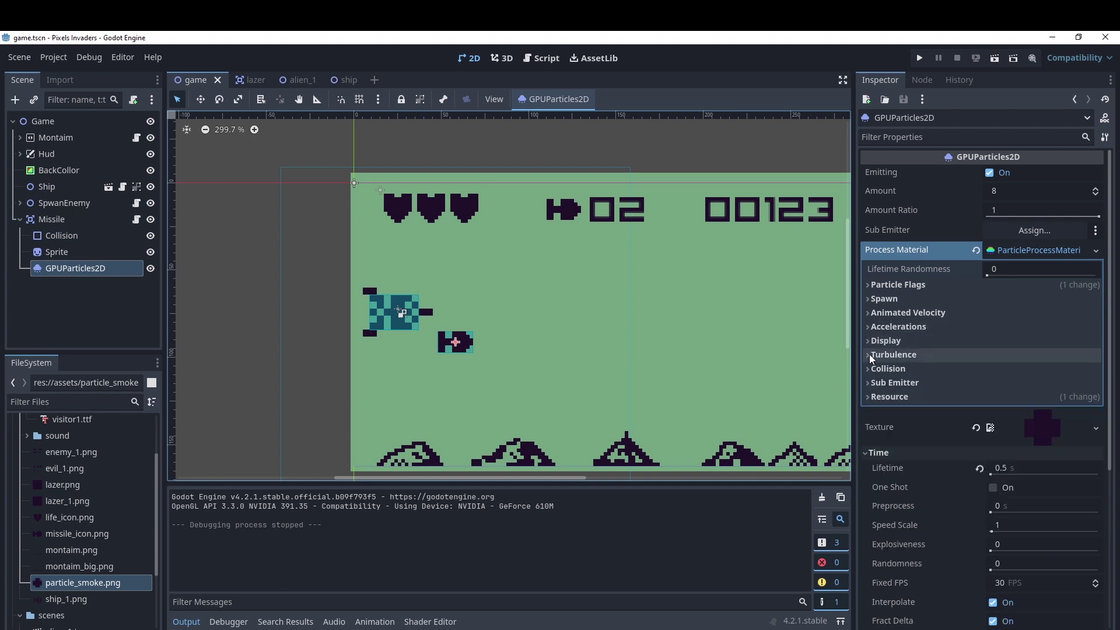
click(867, 303)
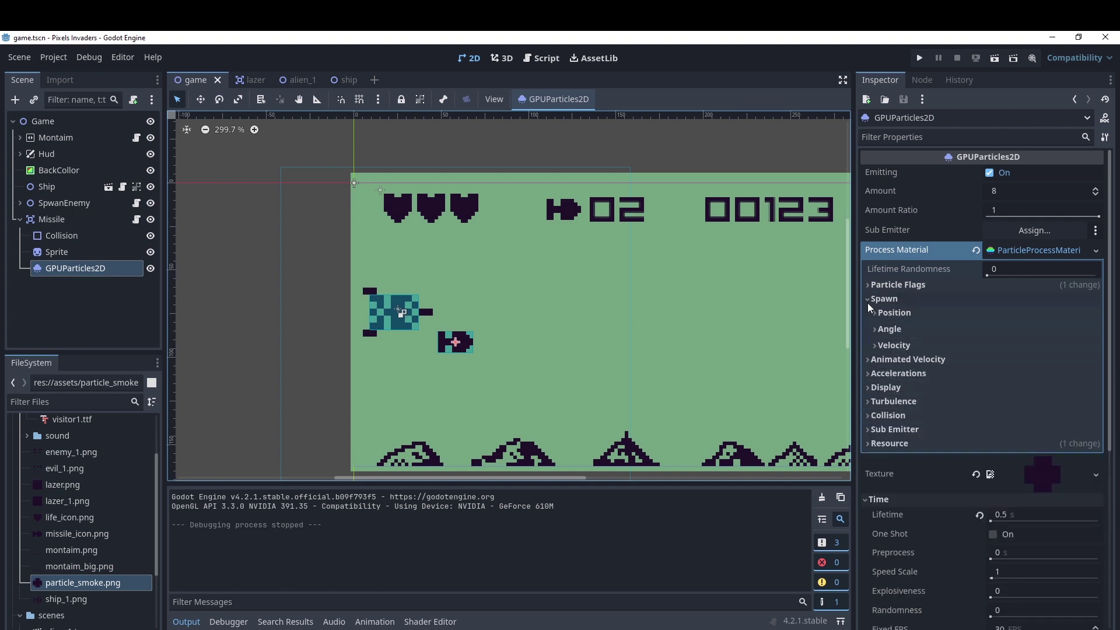
click(867, 303)
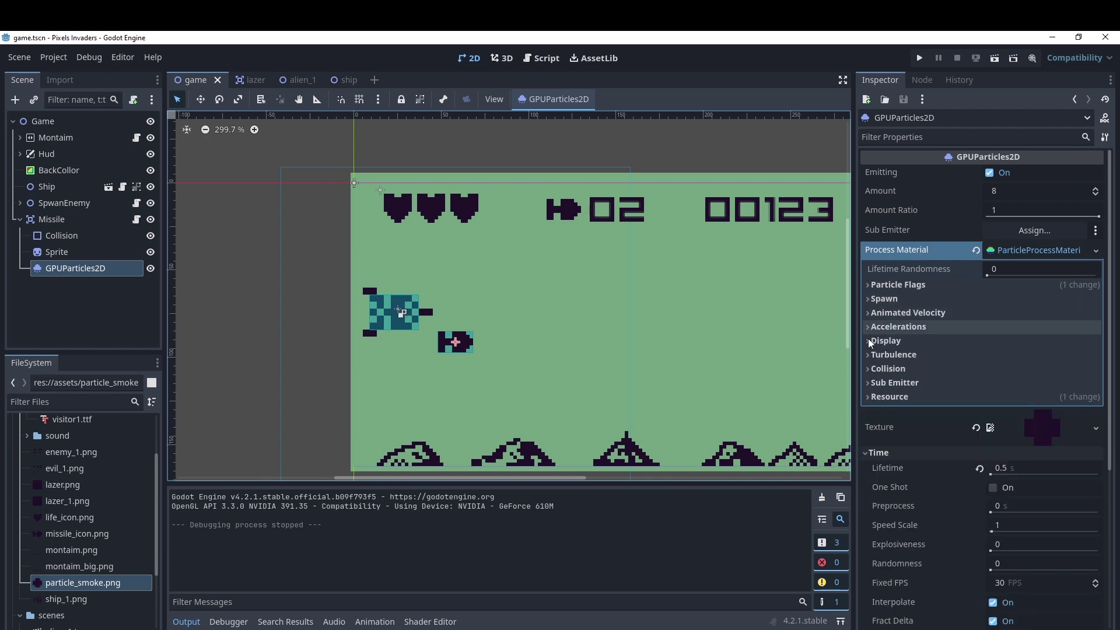
click(868, 340)
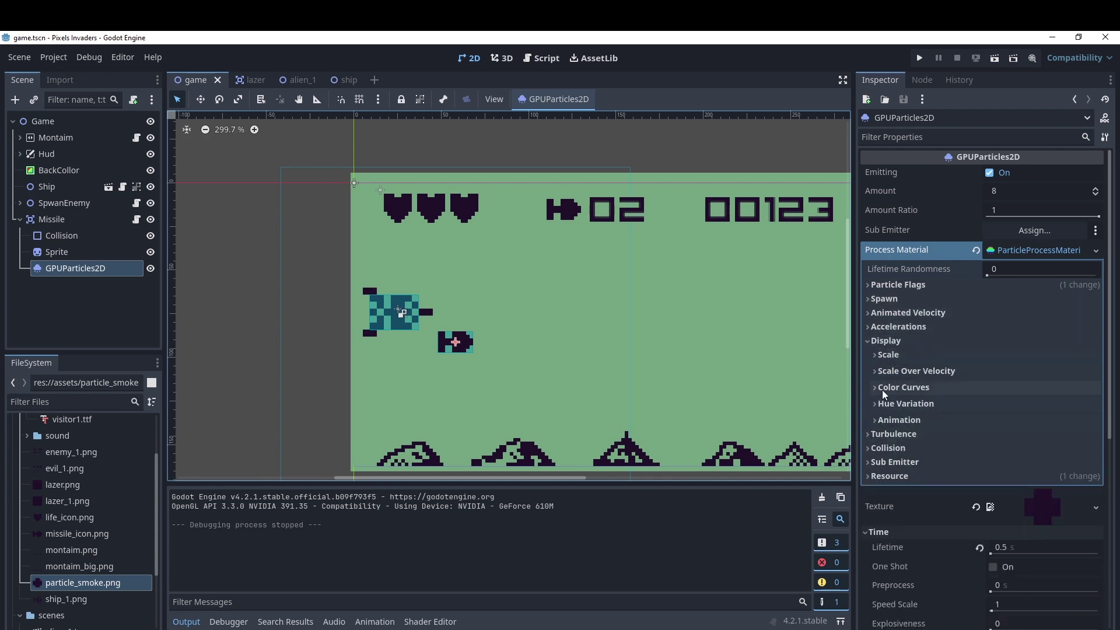
click(873, 355)
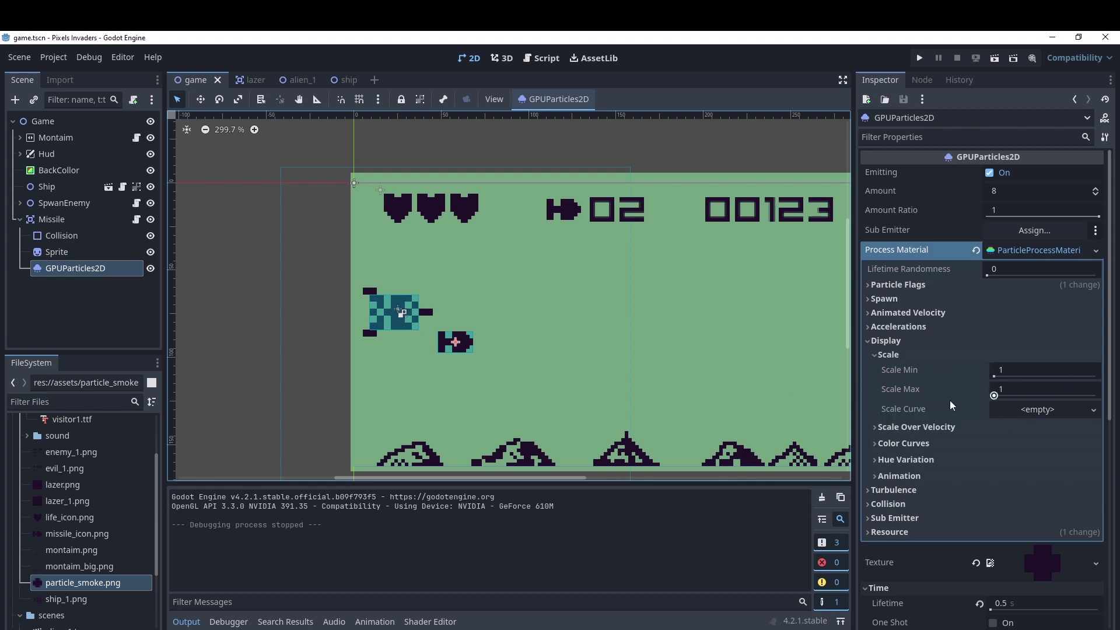
click(1005, 374)
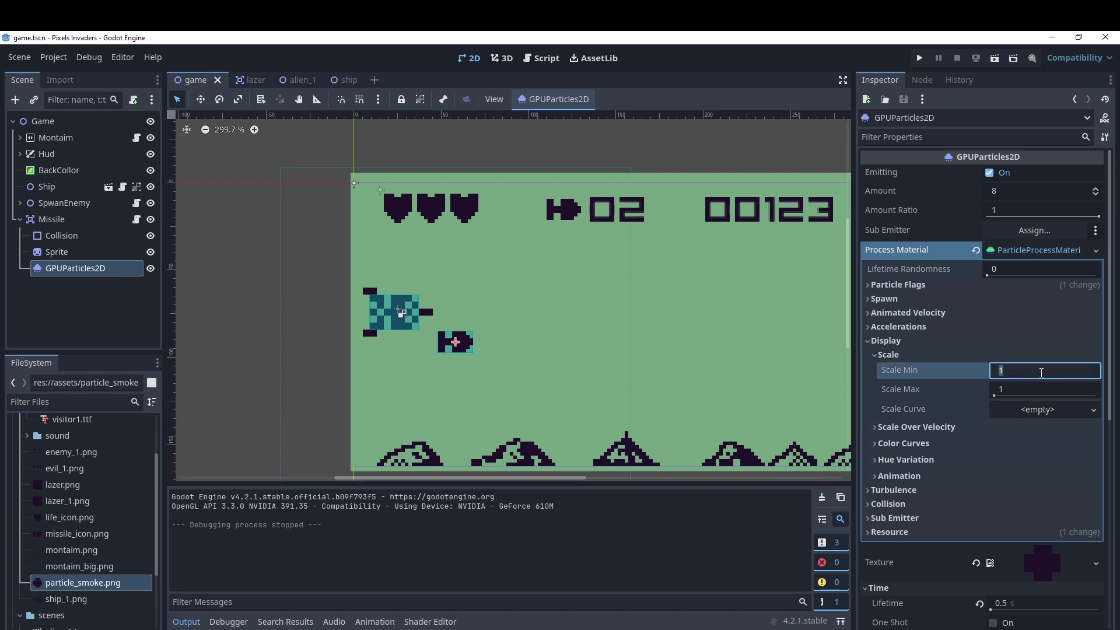
text(0.5)
key(Return)
click(1002, 390)
text(.5)
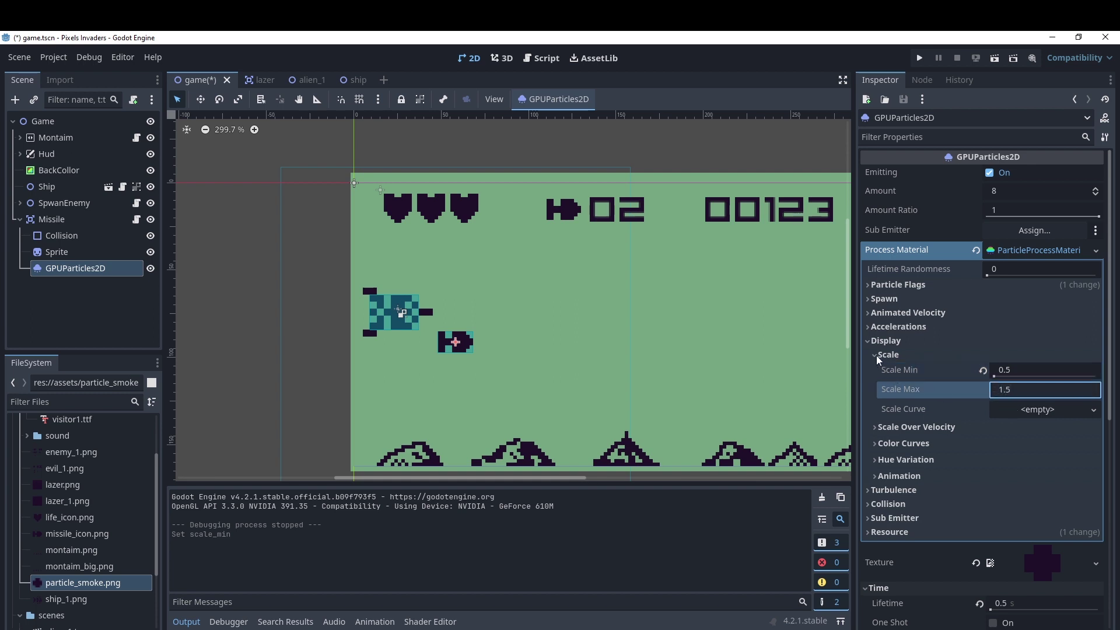
click(876, 355)
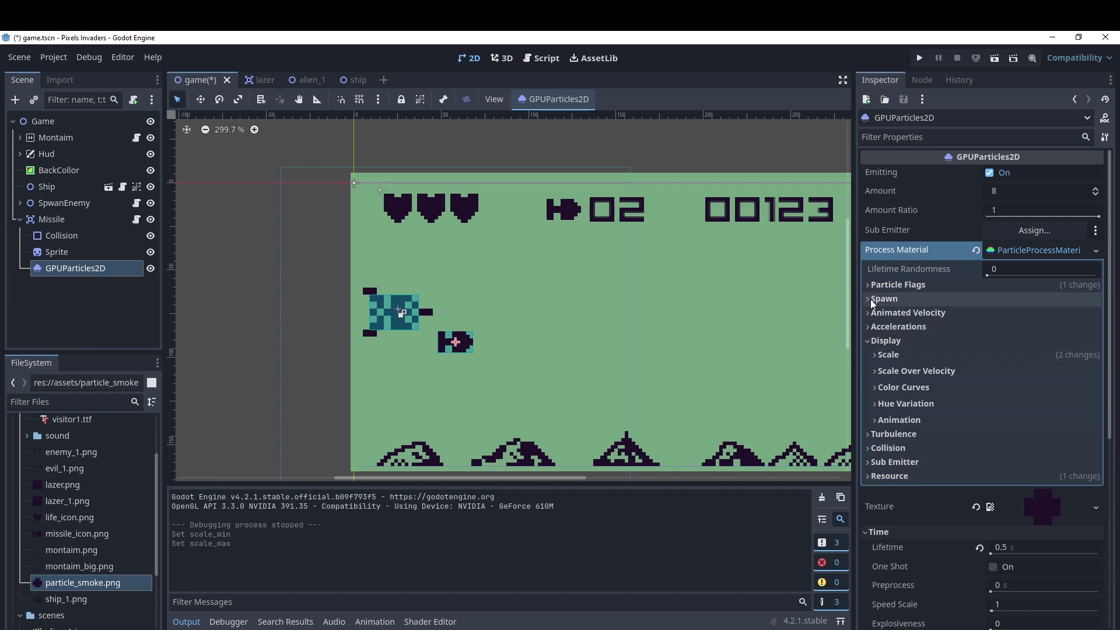
Set the process material's Gravity y value to 98.
click(870, 328)
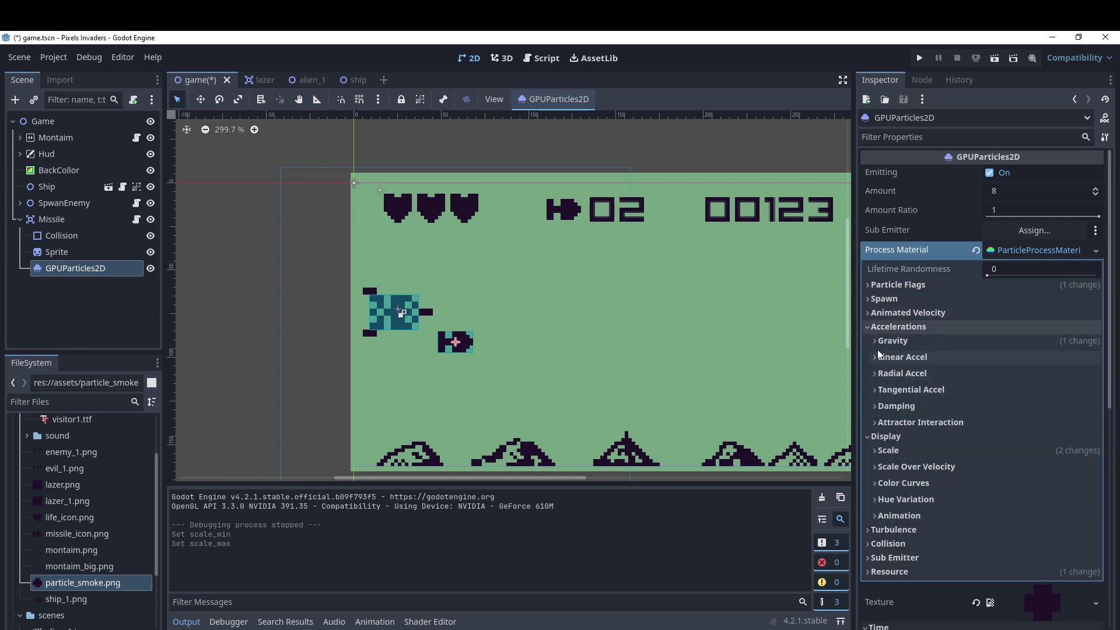
click(878, 347)
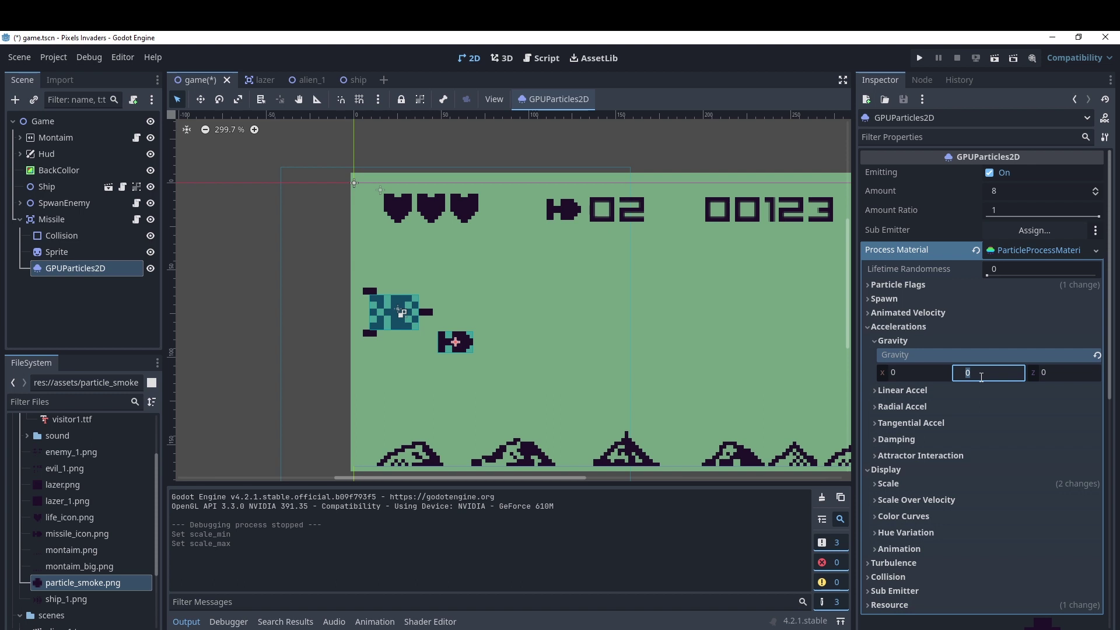
text(98)
key(Return)
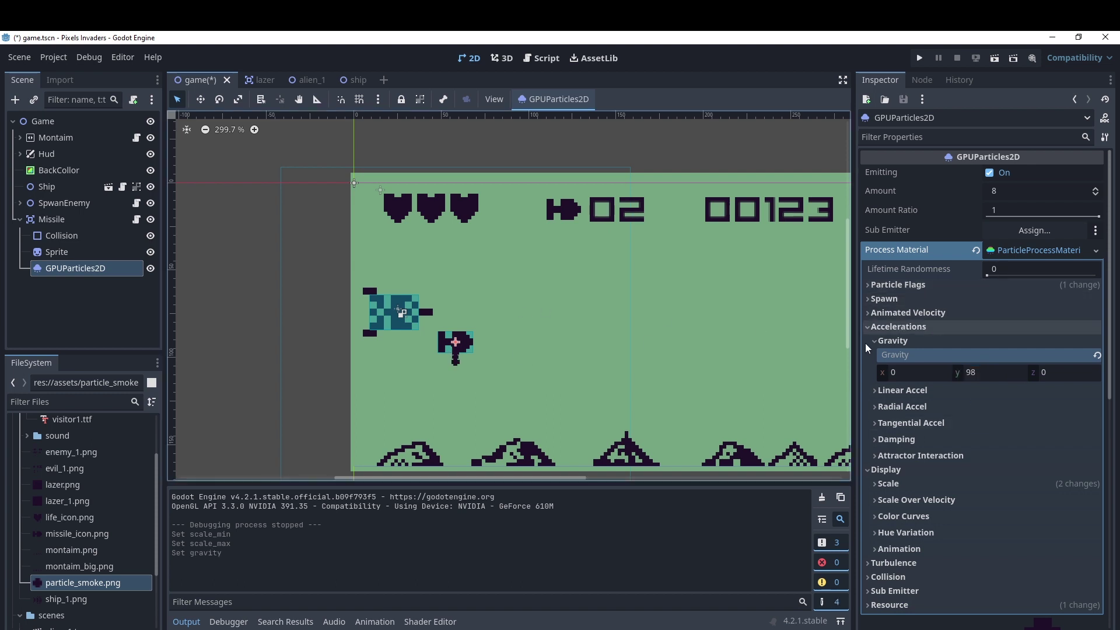
Change the particle Lifetime to 1, then shorten it to 0.6 seconds.
click(1030, 251)
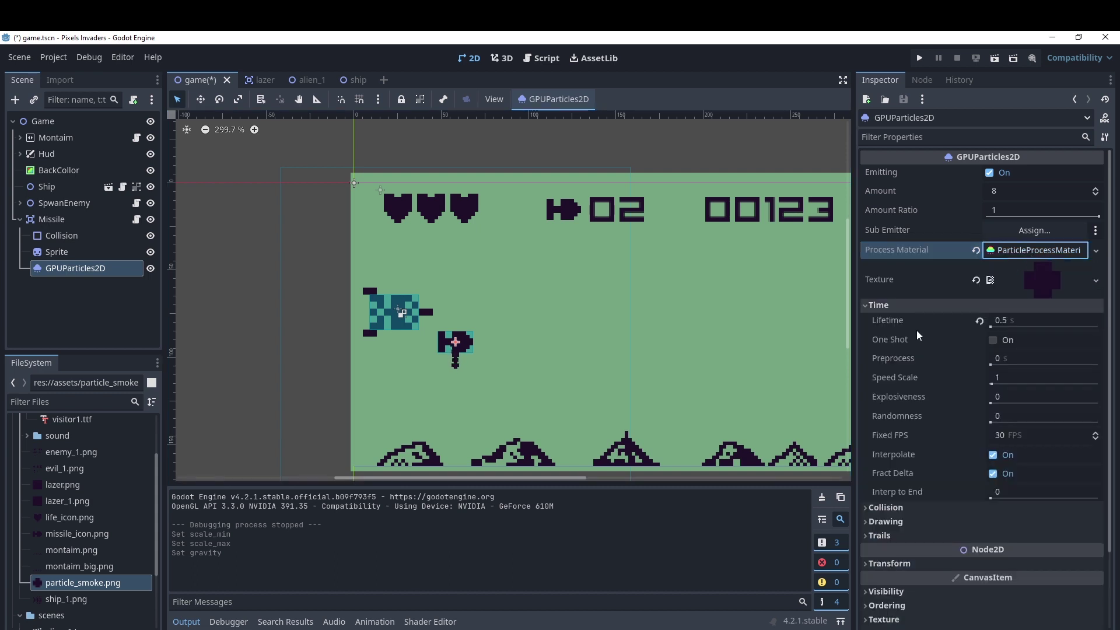
click(1010, 320)
text(1)
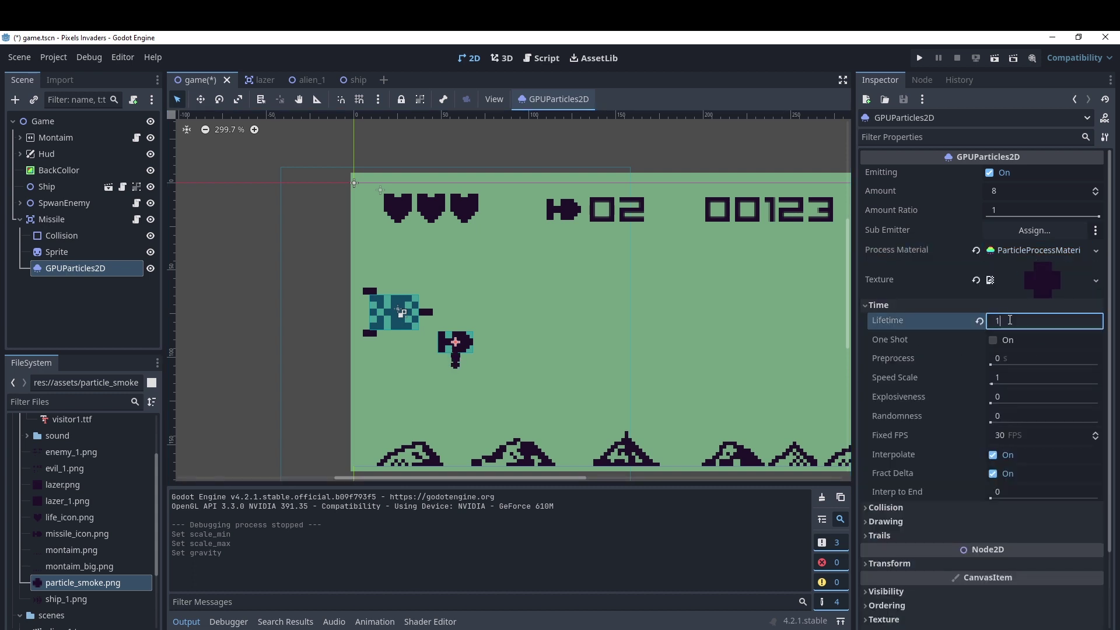
key(Return)
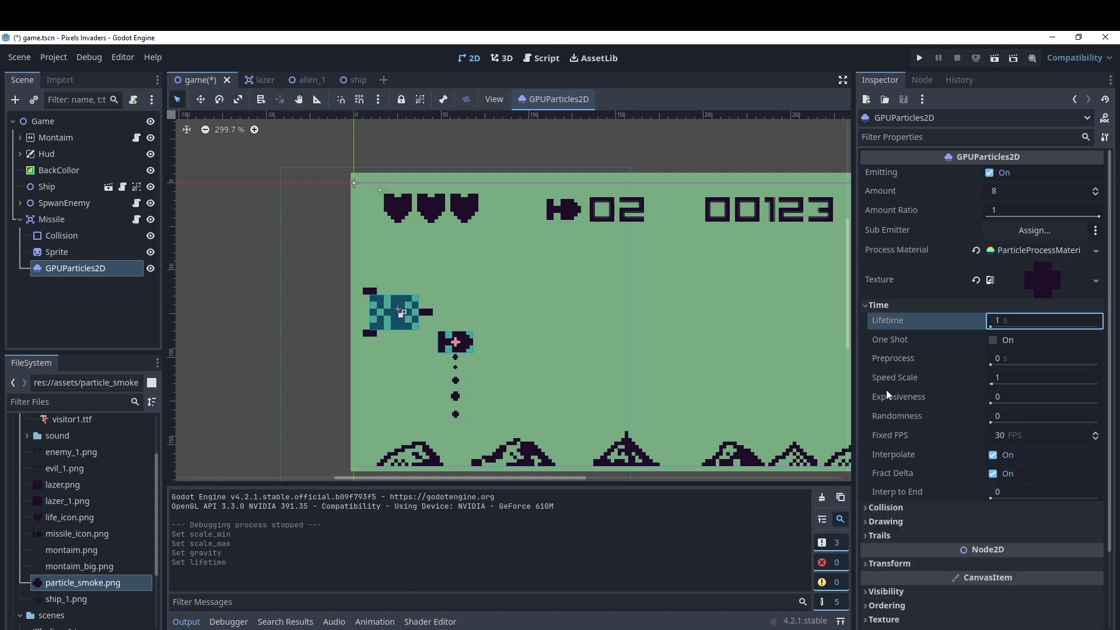
scroll(474, 380, up, 1)
scroll(474, 379, up, 2)
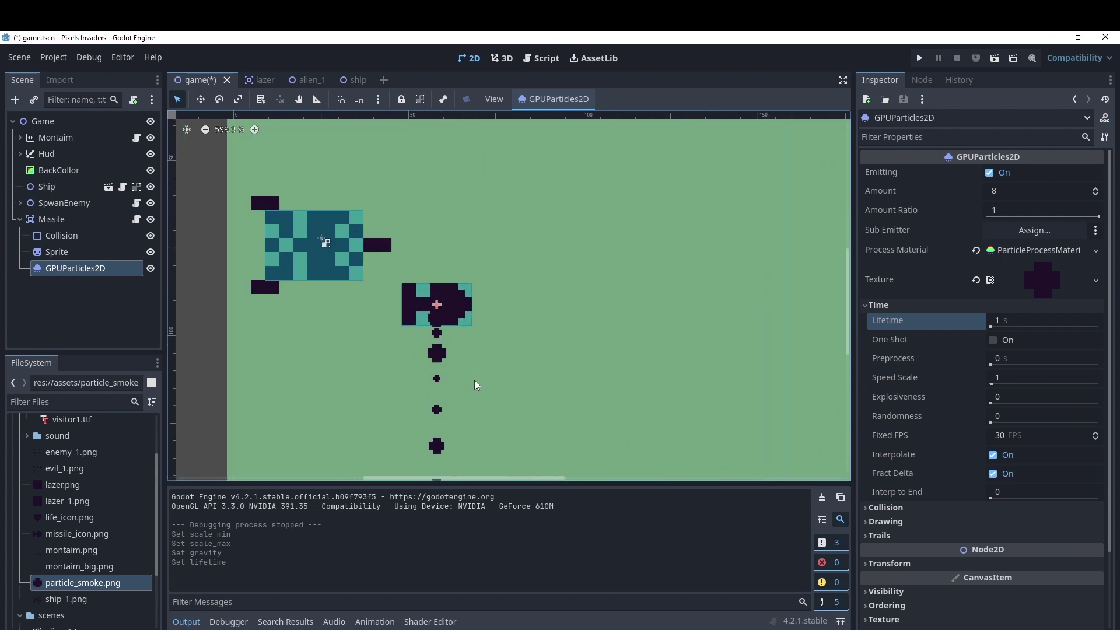
scroll(474, 380, up, 2)
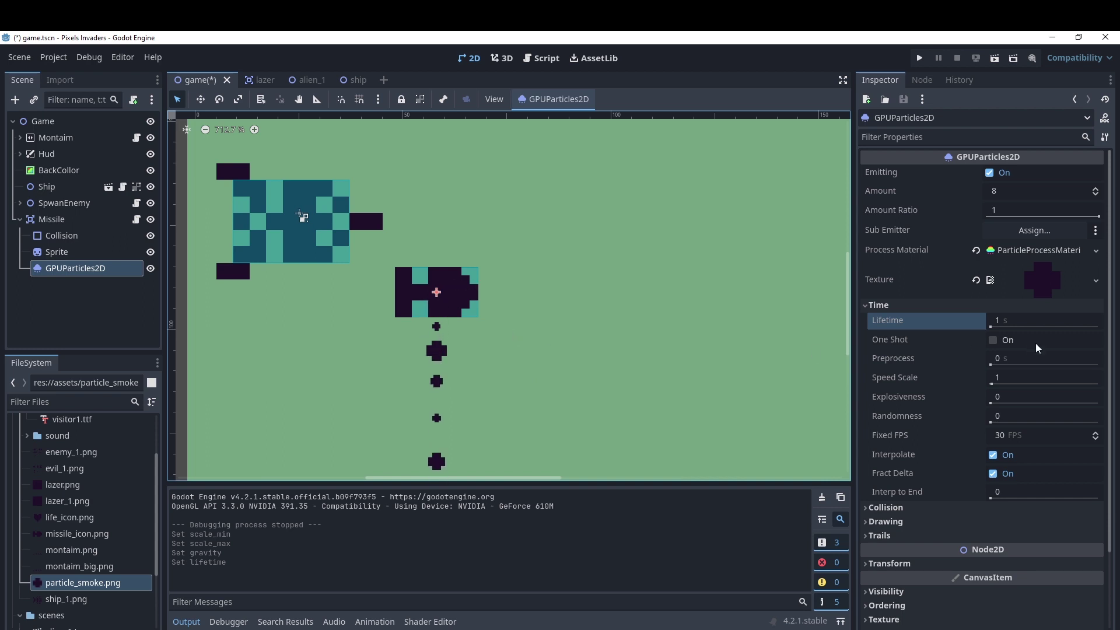
click(1002, 324)
text(0.)
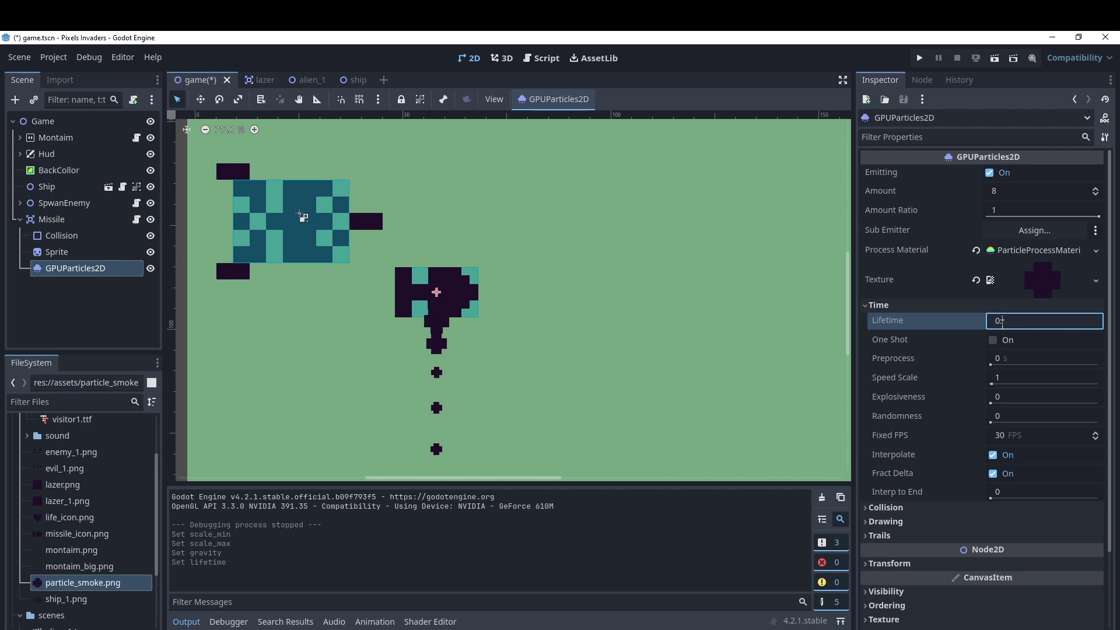
text(6)
key(Return)
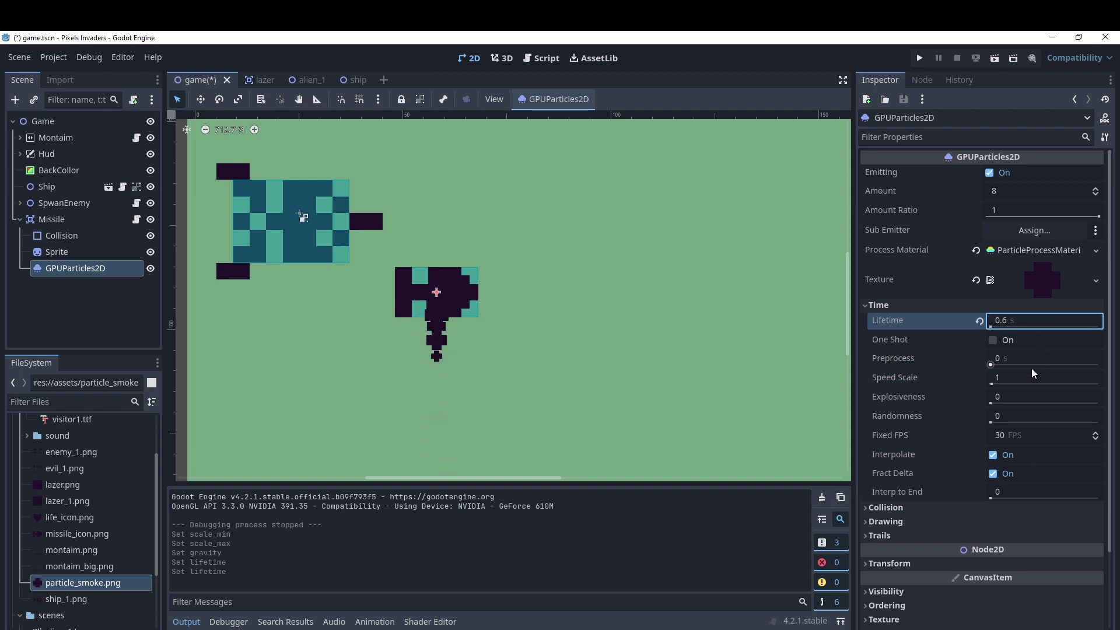
click(867, 305)
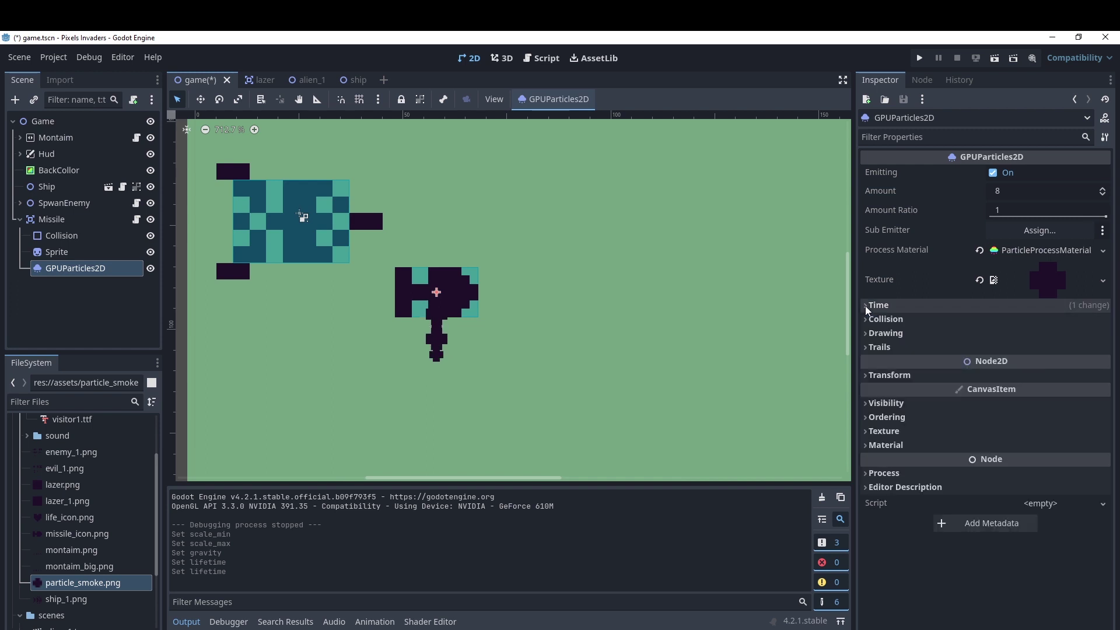
Set the process material's Gravity y back to 0.
click(1030, 251)
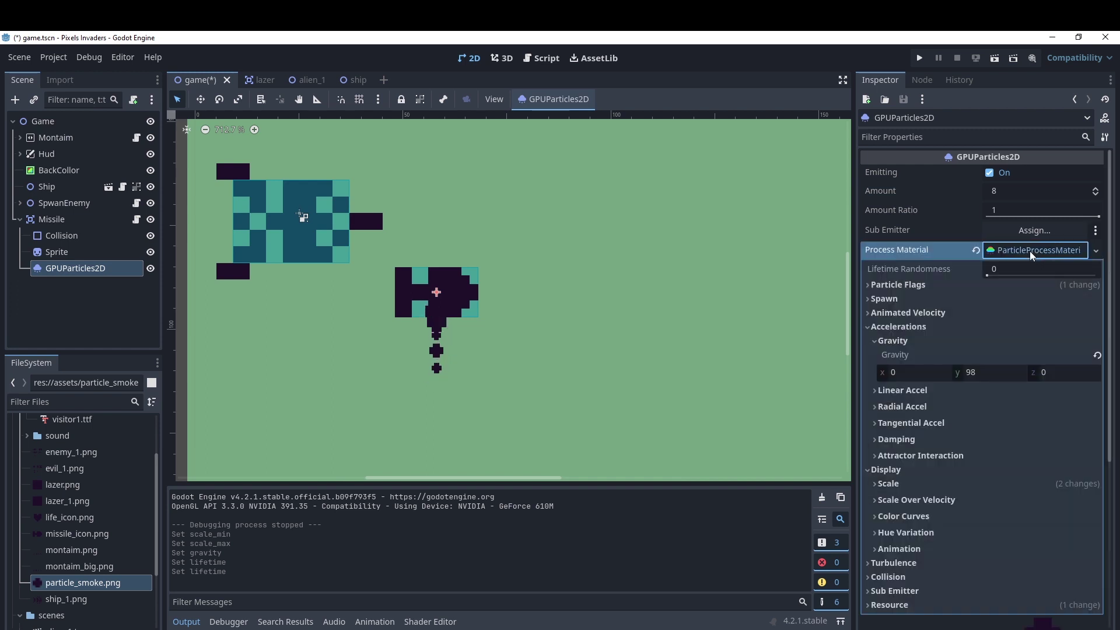
click(993, 376)
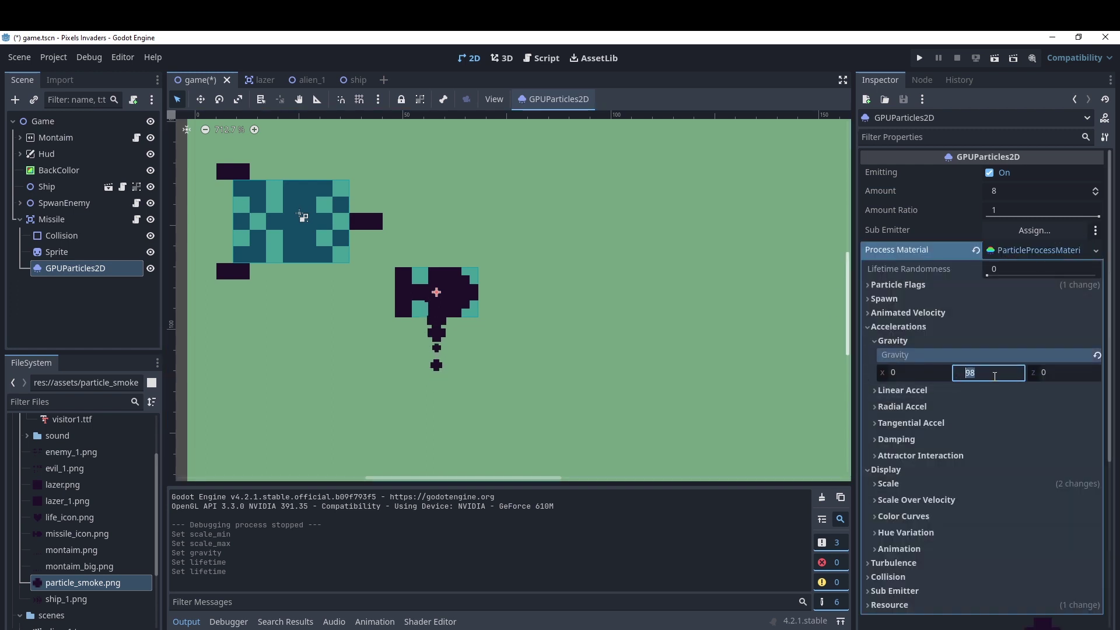
text(0)
key(Return)
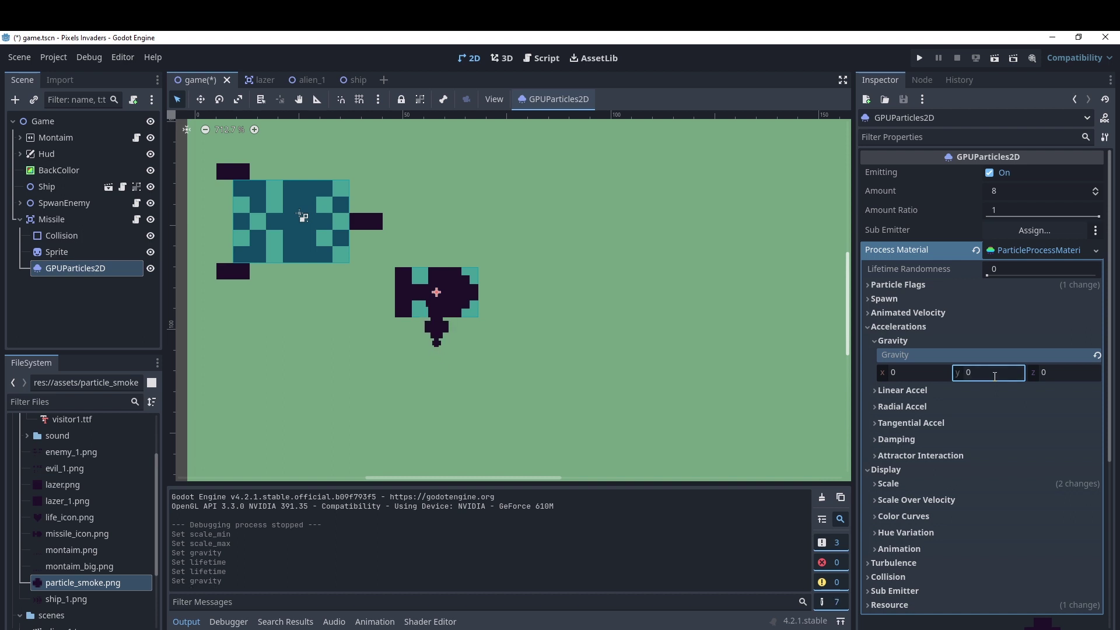
click(876, 341)
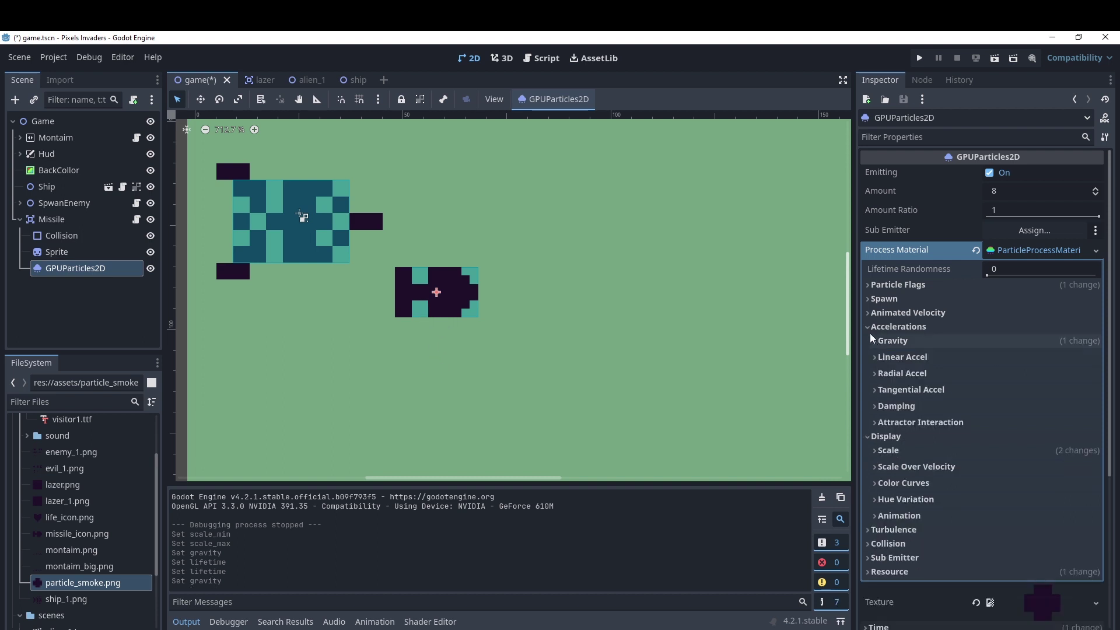
click(867, 327)
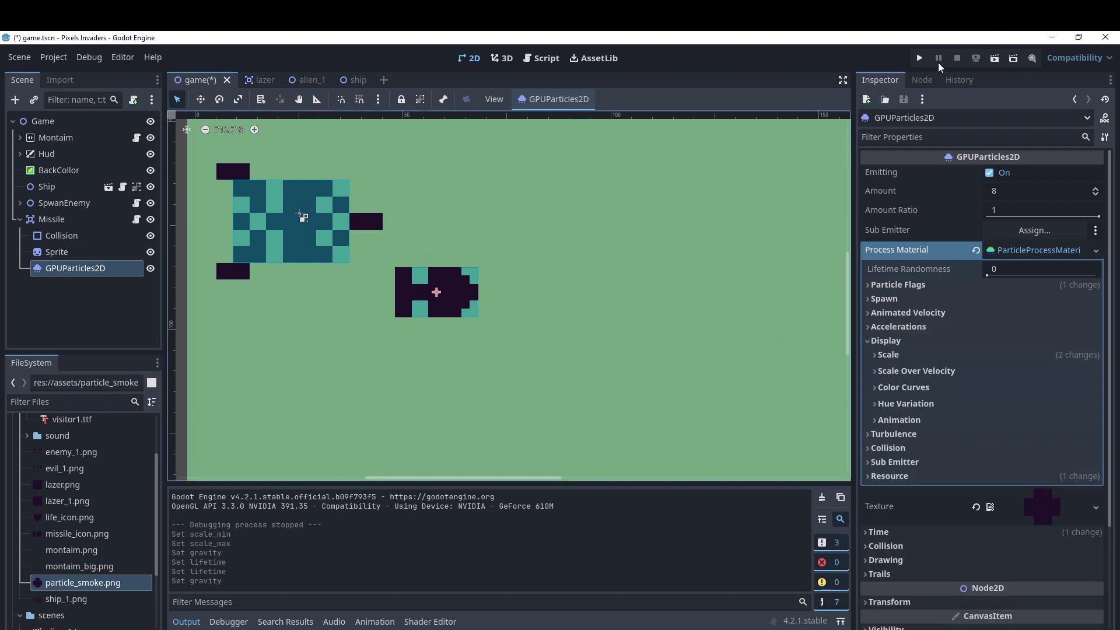
Save and run game.tscn, close the Pixels Invaders window, and select BackCollor.
click(994, 58)
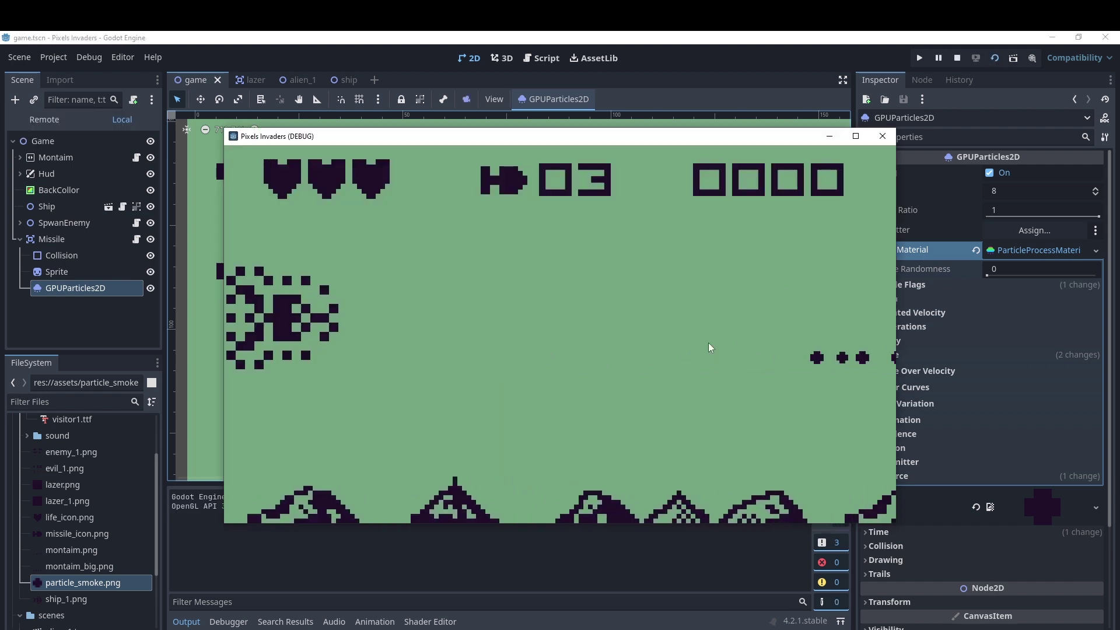
click(887, 139)
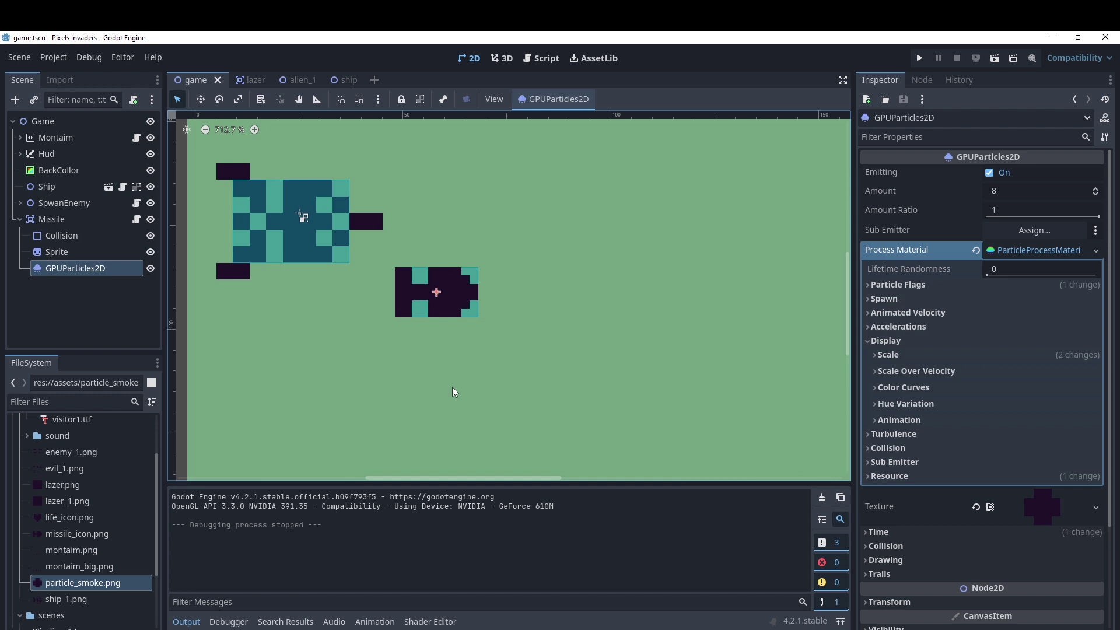
click(547, 327)
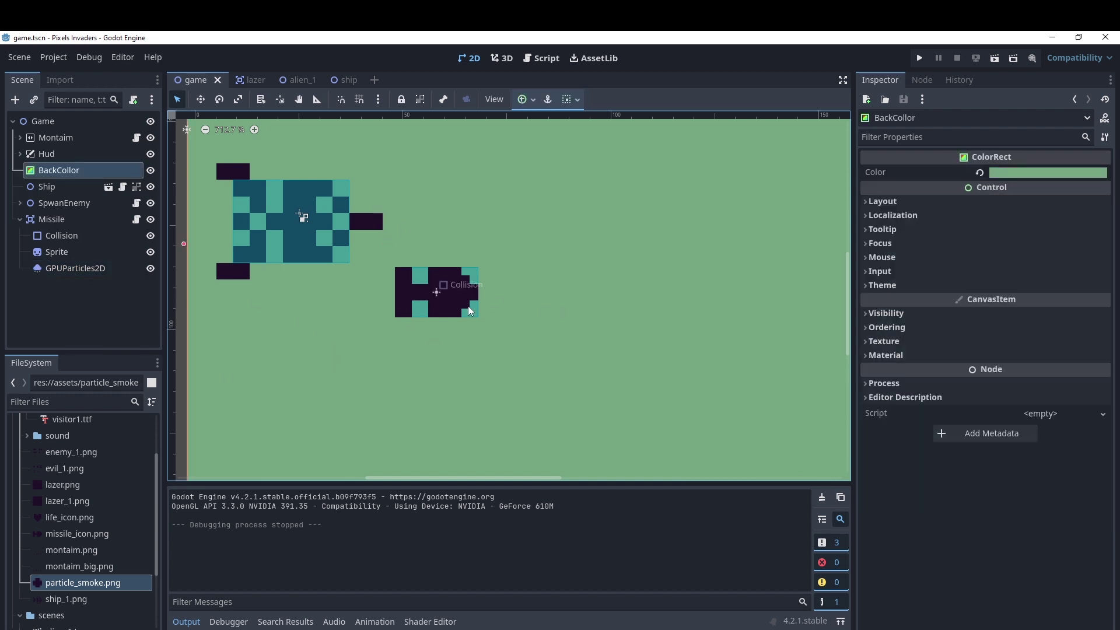
Select the Missile node and reset its position to the origin.
click(19, 220)
click(45, 220)
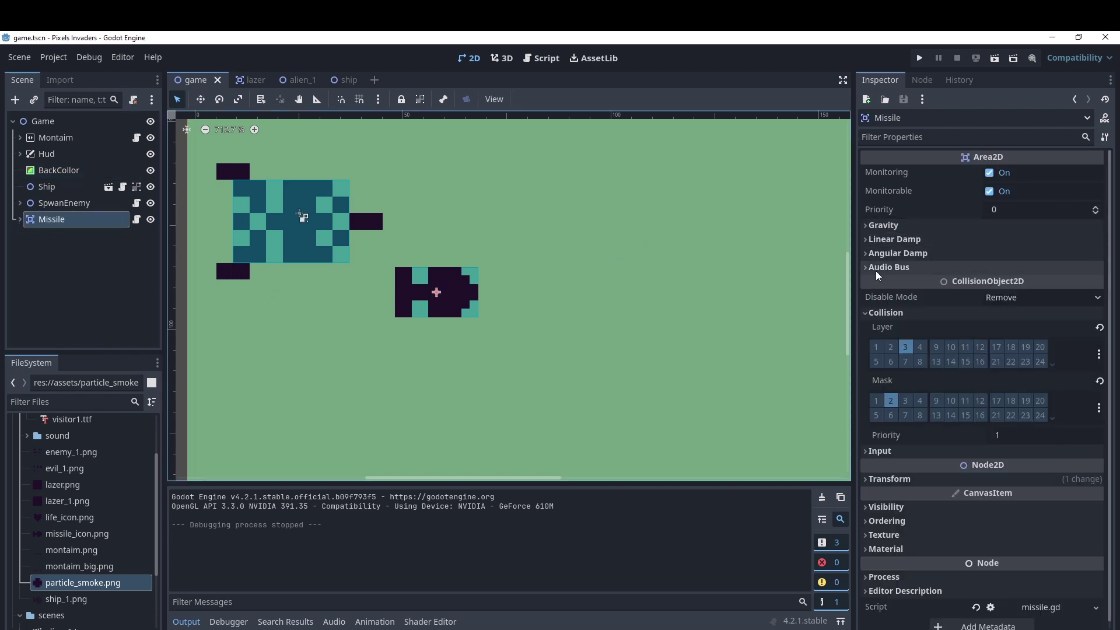
click(867, 315)
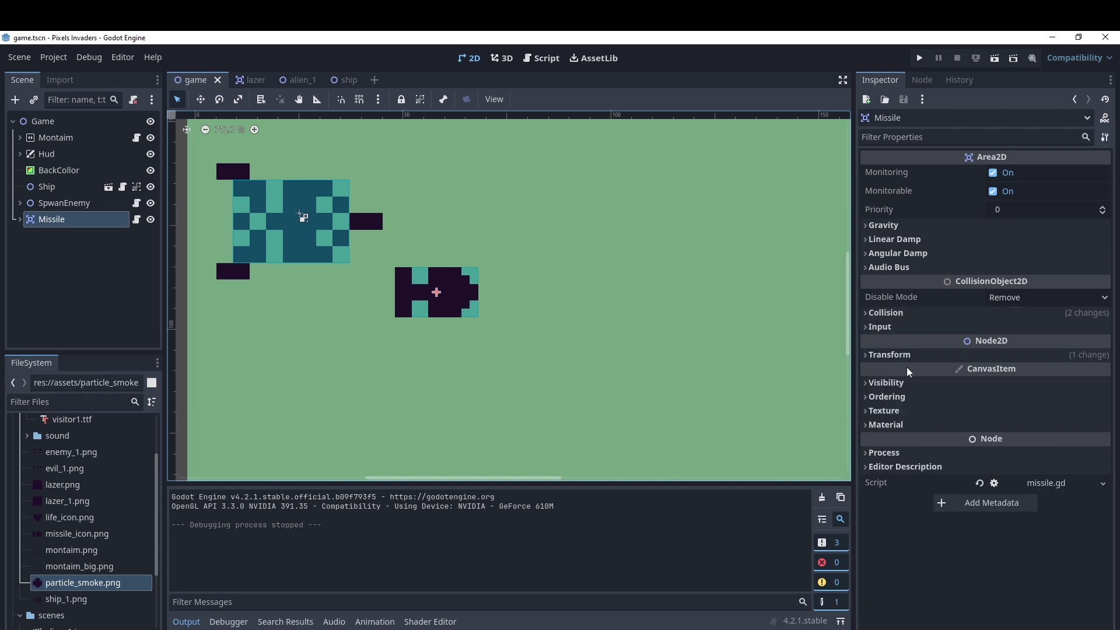
click(868, 355)
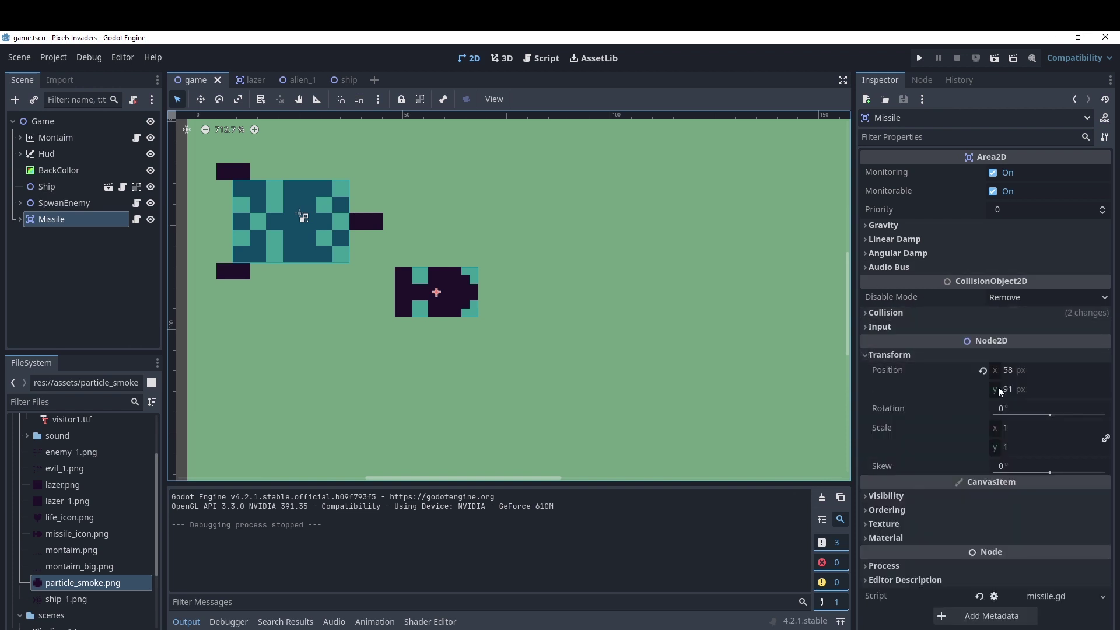
click(983, 370)
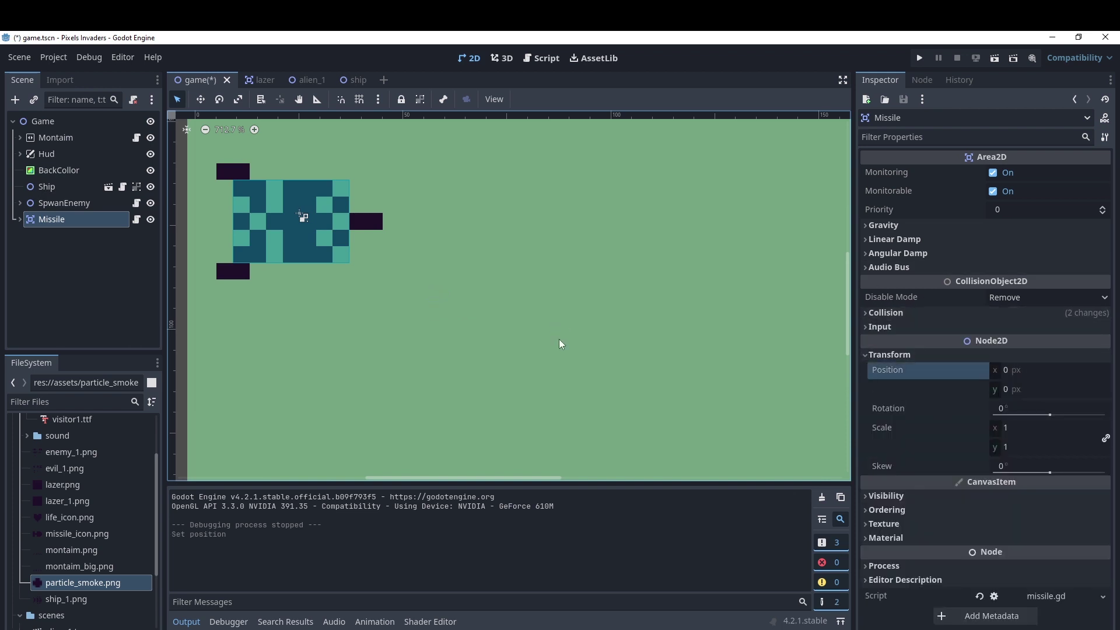
scroll(559, 345, down, 5)
scroll(560, 343, down, 2)
scroll(530, 303, down, 3)
scroll(476, 244, down, 1)
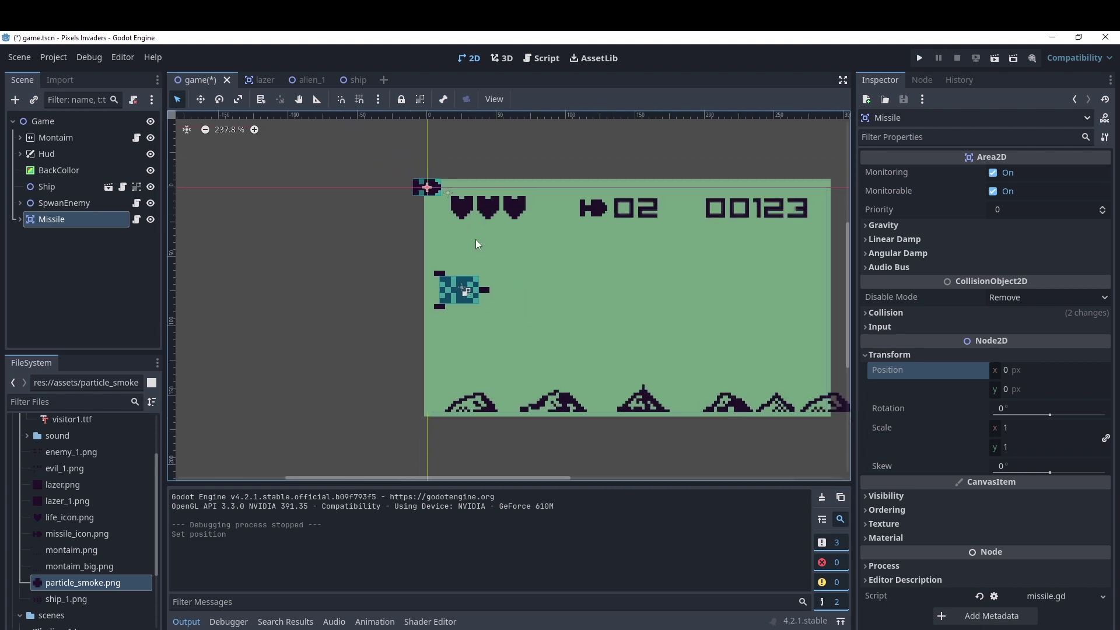
Save the Missile branch as missile.tscn in the res://scenes folder.
right_click(53, 224)
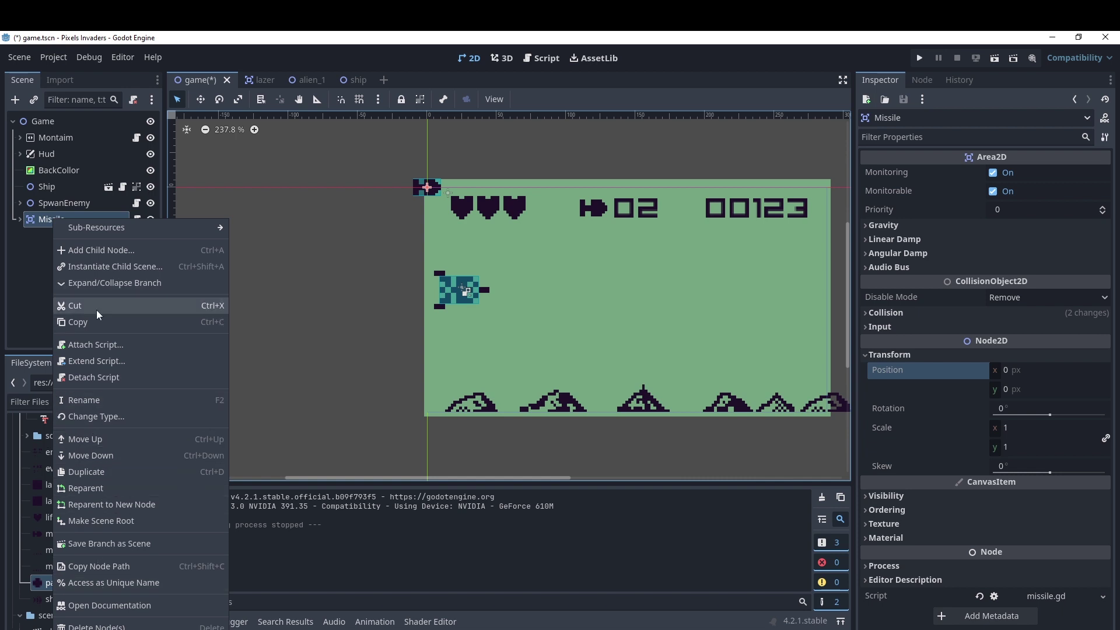
click(99, 543)
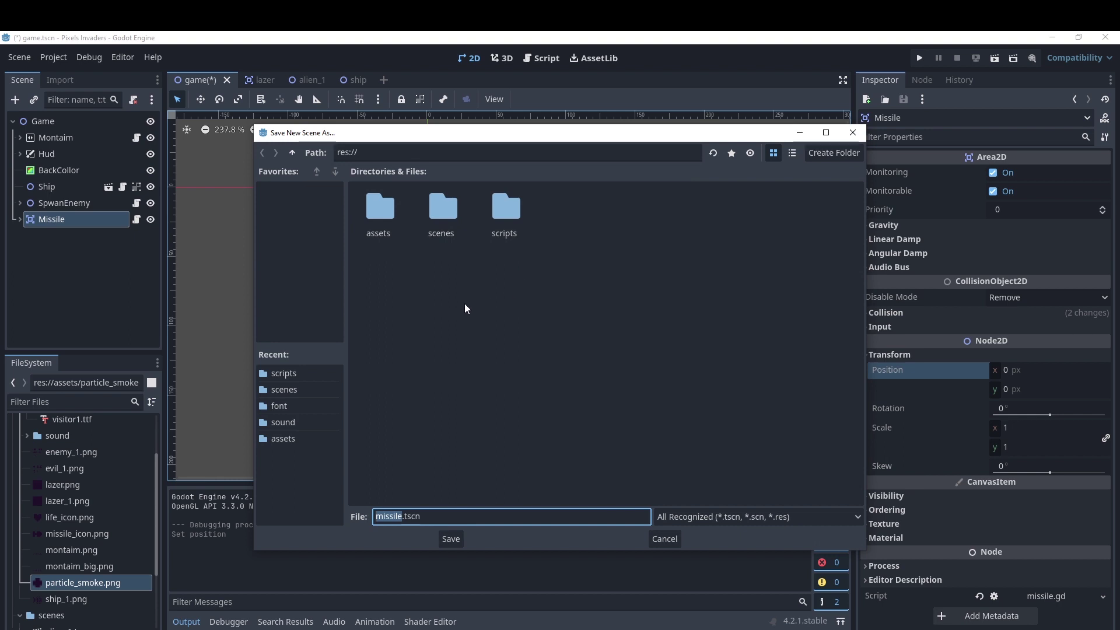
double_click(447, 223)
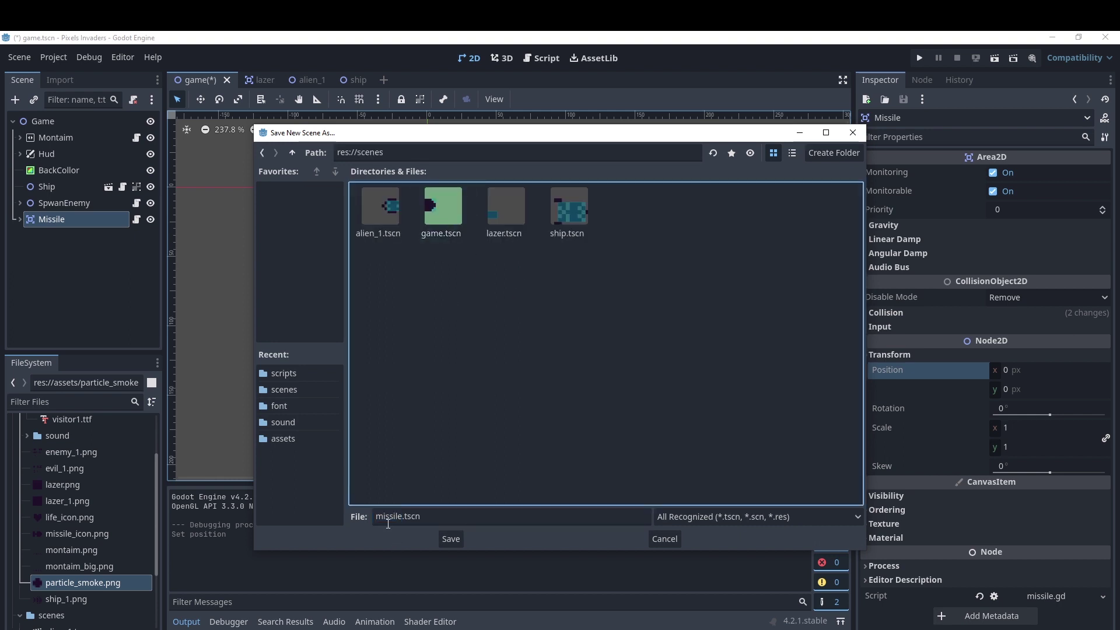
click(451, 539)
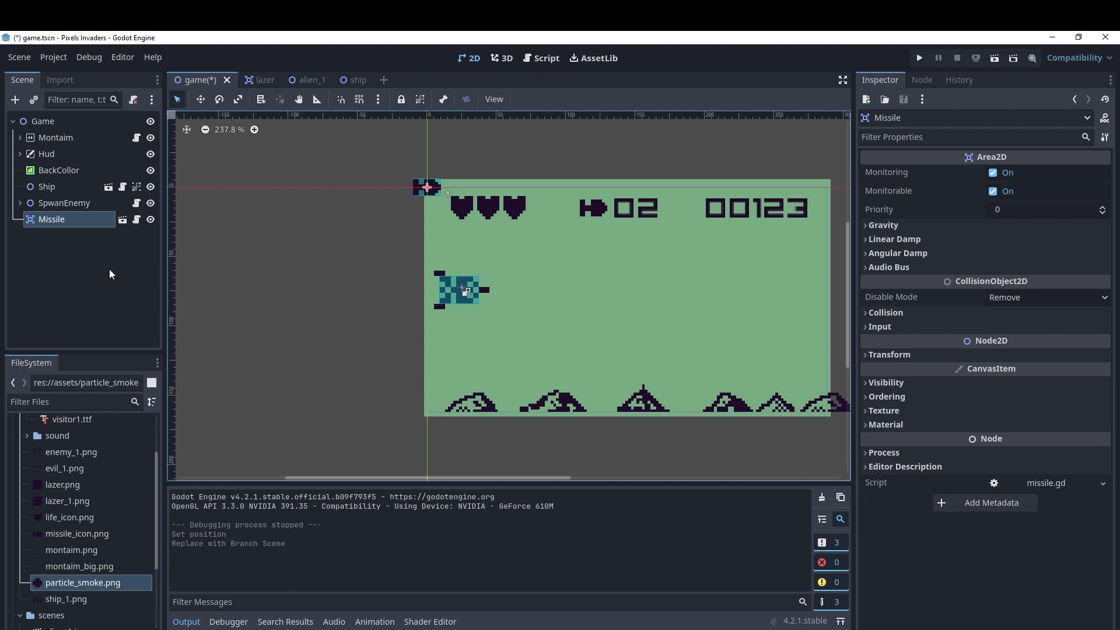
Delete the Missile node from game.tscn and confirm.
click(109, 270)
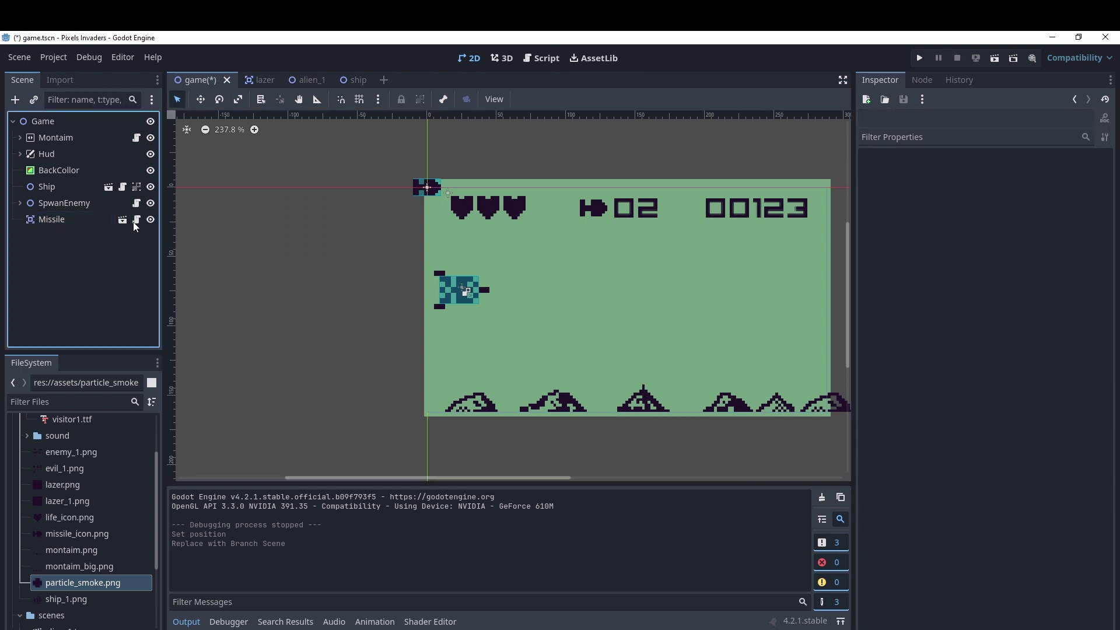
click(71, 219)
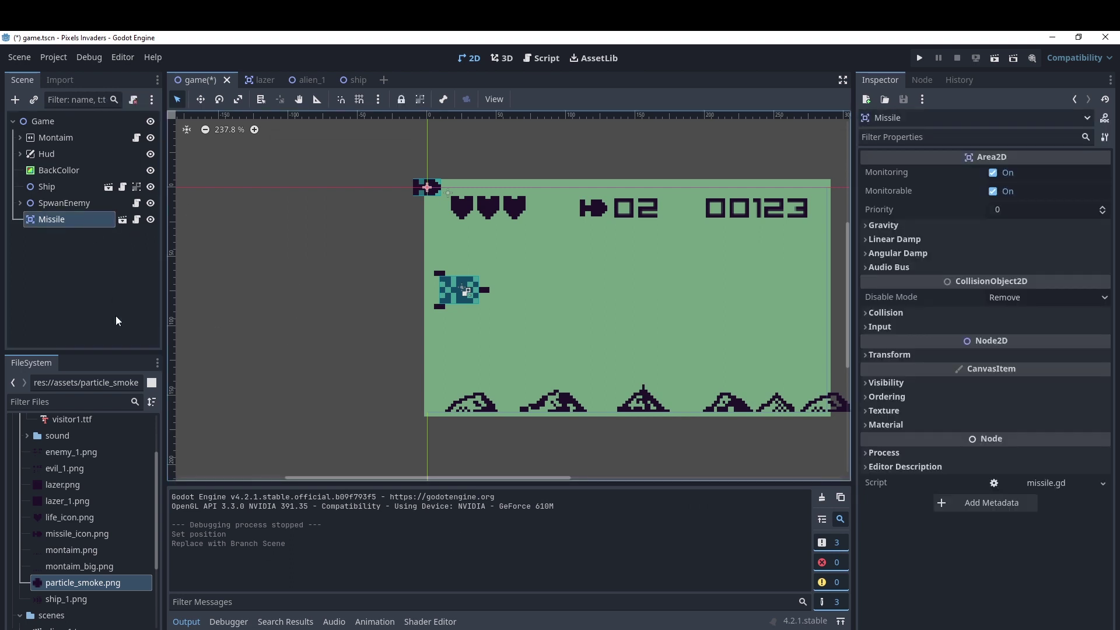
key(Delete)
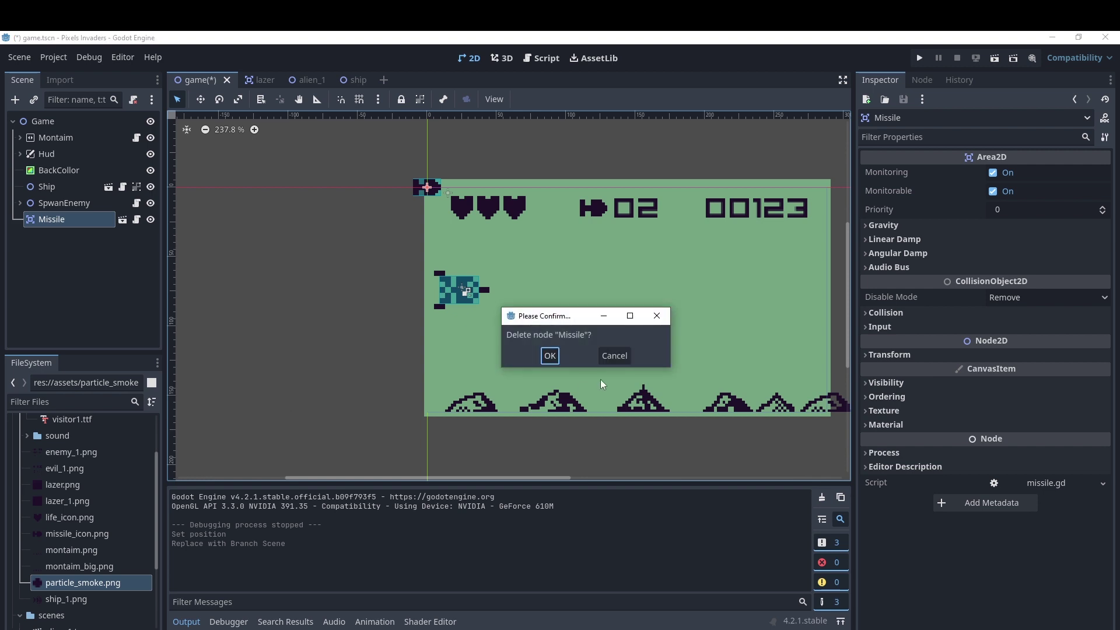
click(551, 356)
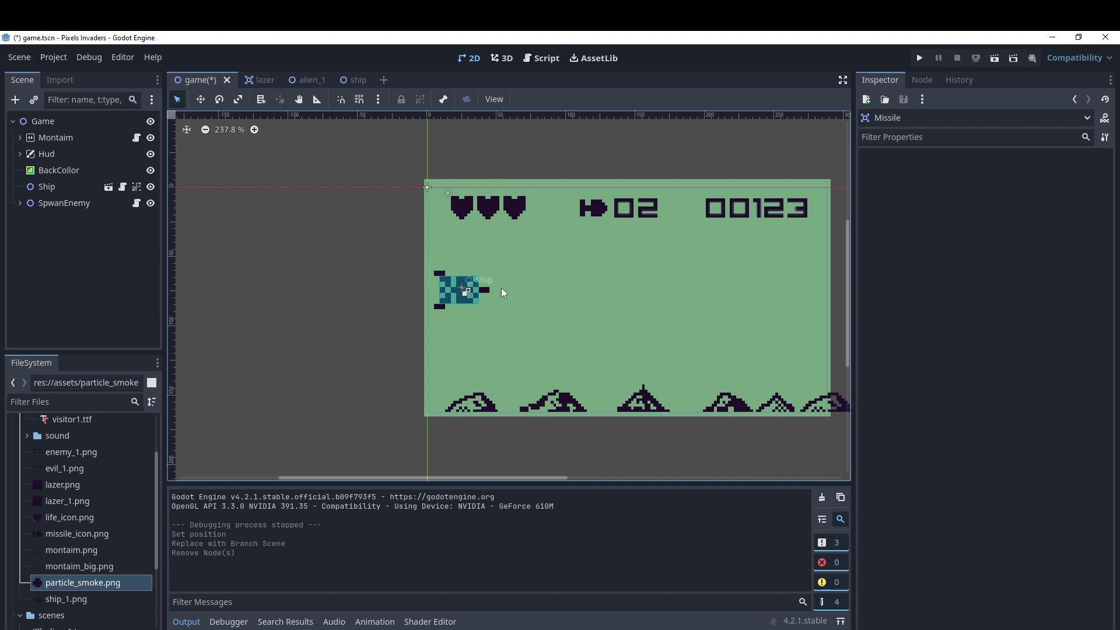
Open Project Settings on the Input Map tab.
click(54, 58)
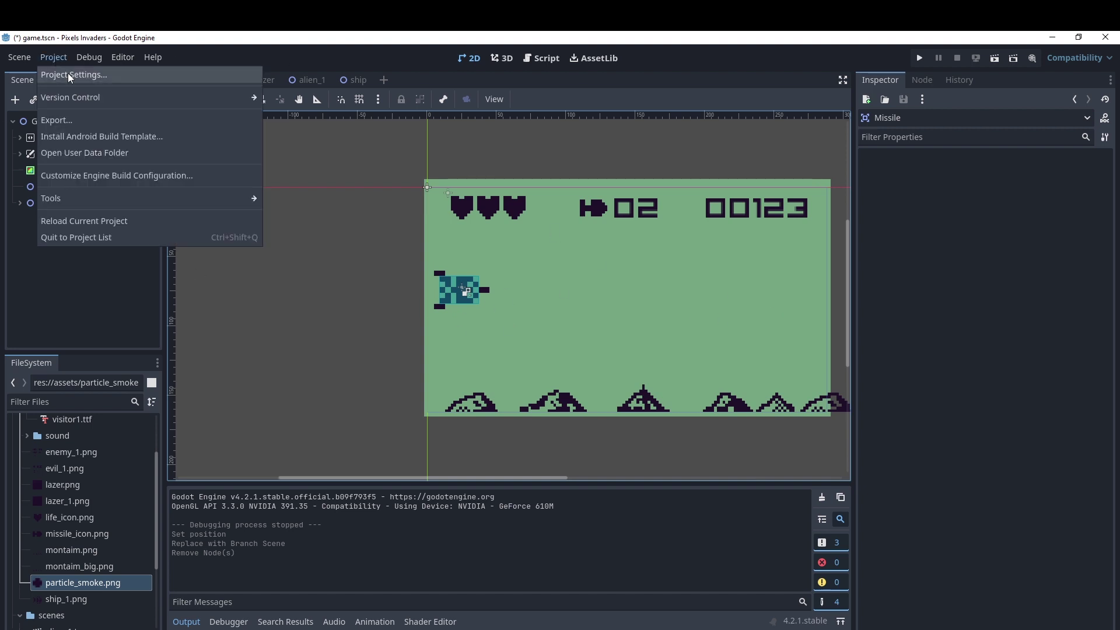
click(68, 72)
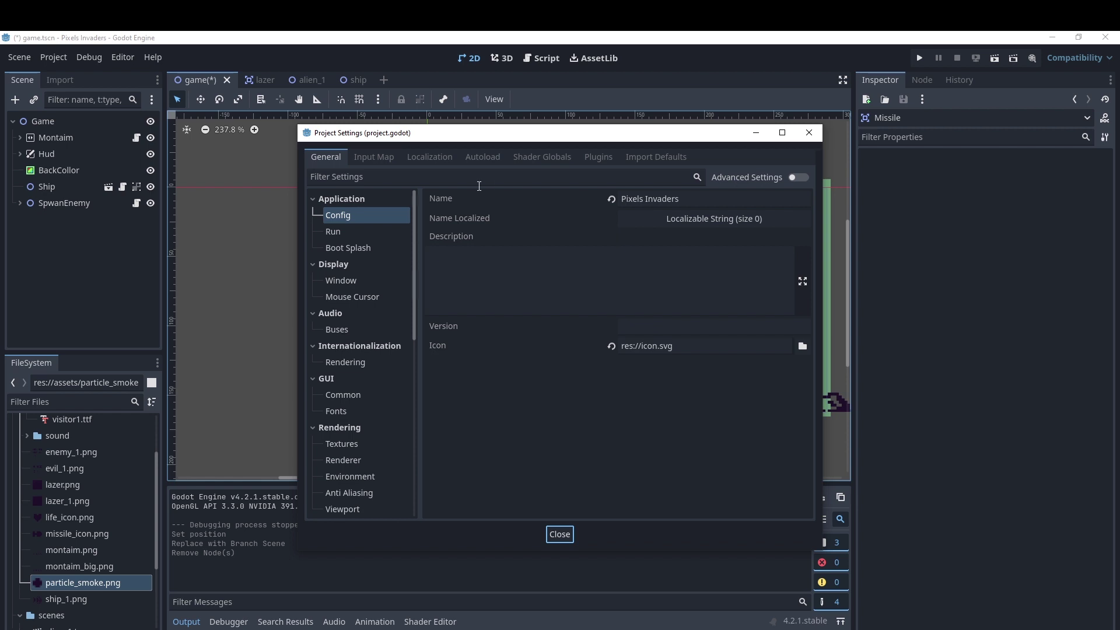
click(377, 163)
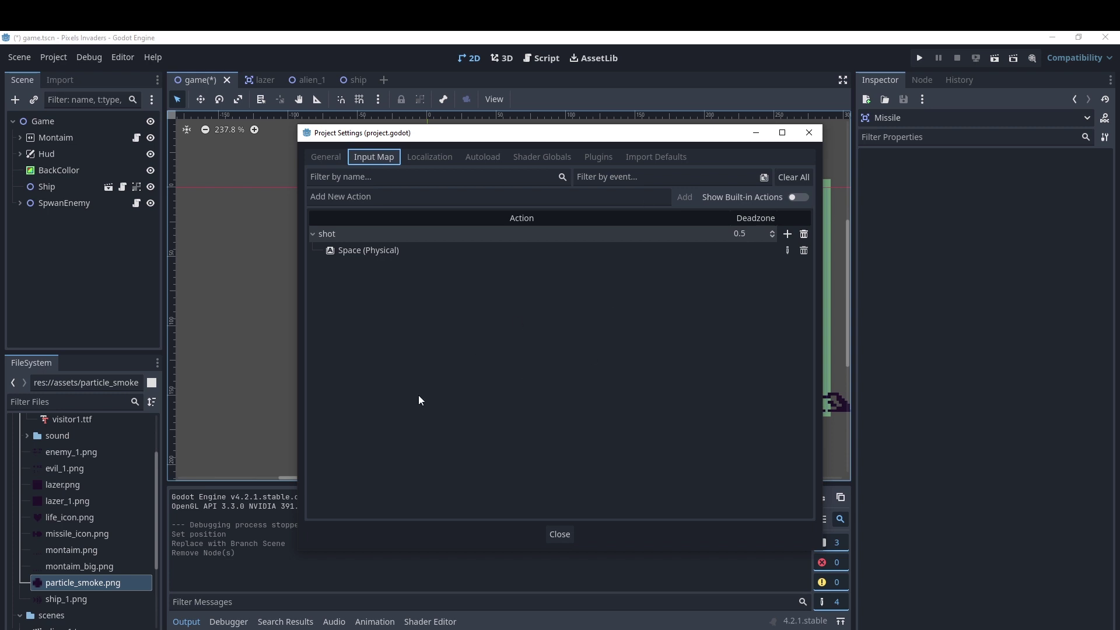
Toggle Show Built-in Actions on and off, leaving only the shot action listed.
click(798, 198)
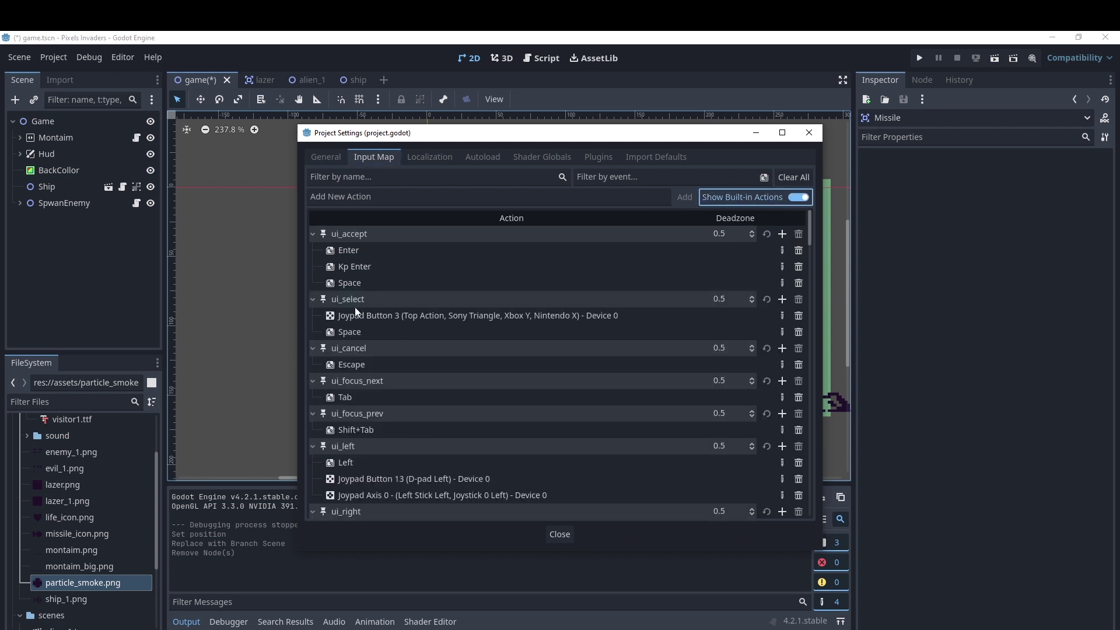
click(313, 233)
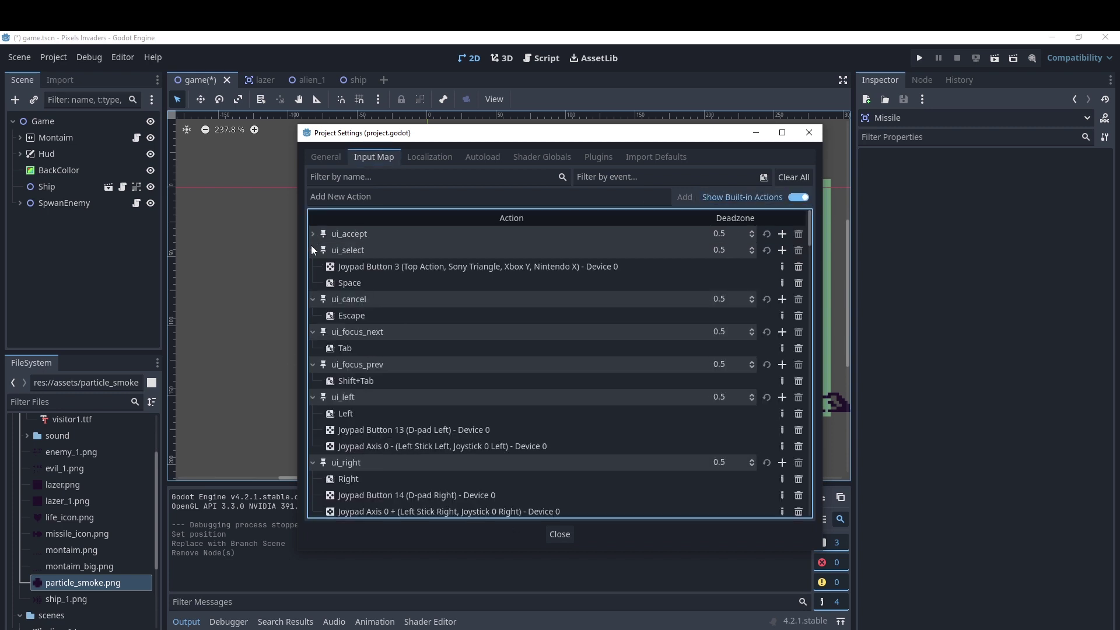
click(313, 249)
click(314, 266)
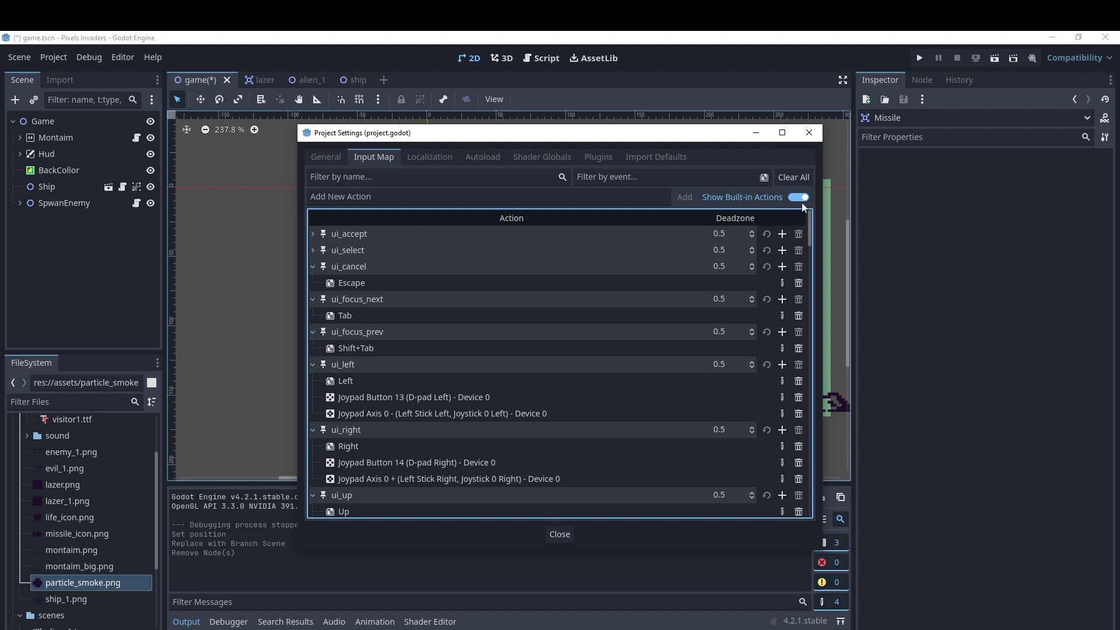
click(801, 198)
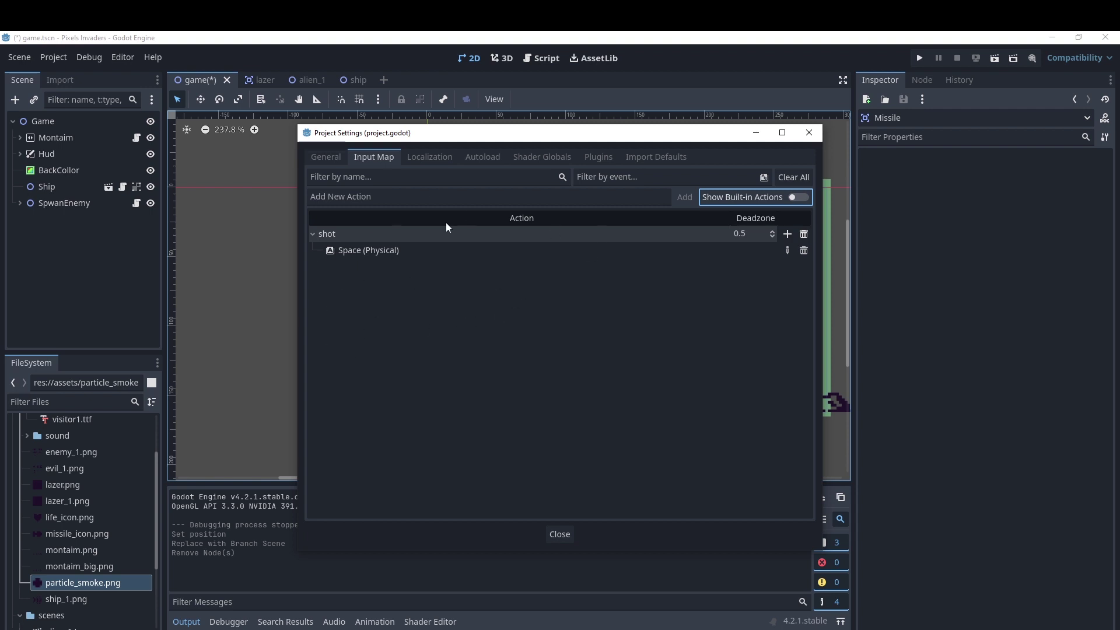
mouse_move(446, 136)
mouse_down()
mouse_move(438, 269)
mouse_move(441, 235)
mouse_up()
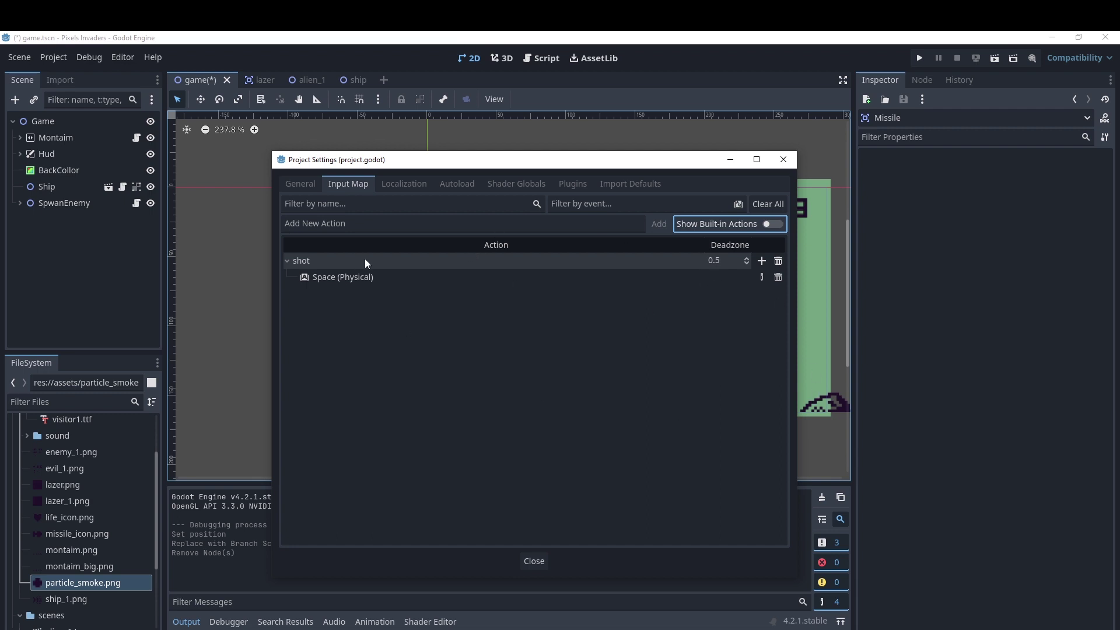
click(375, 227)
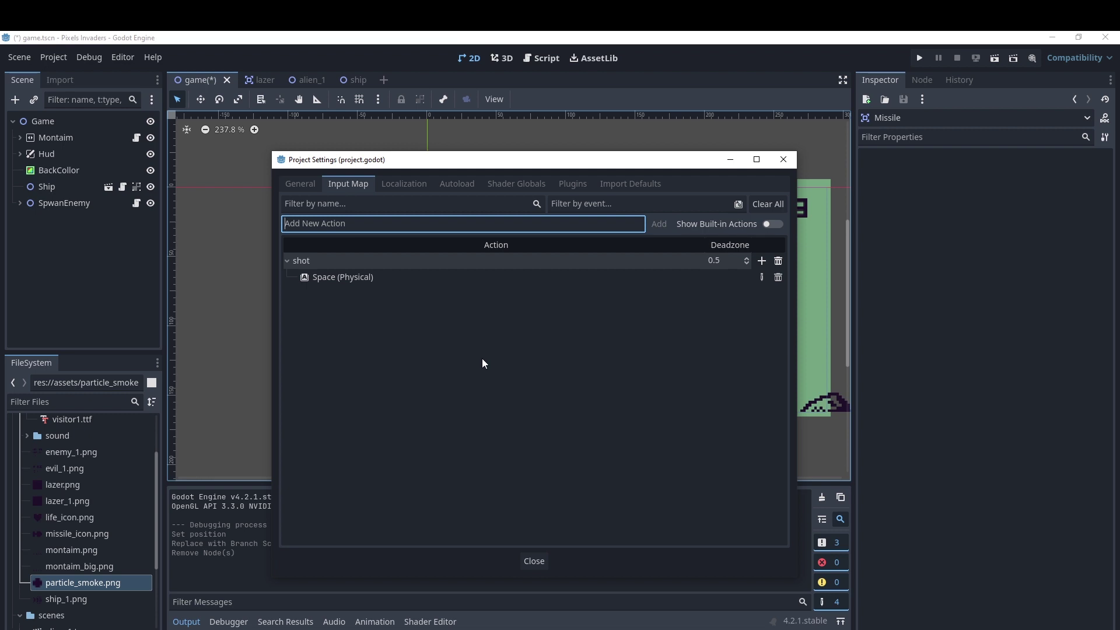
Add a new input action and rename it to Attack.
text(attack)
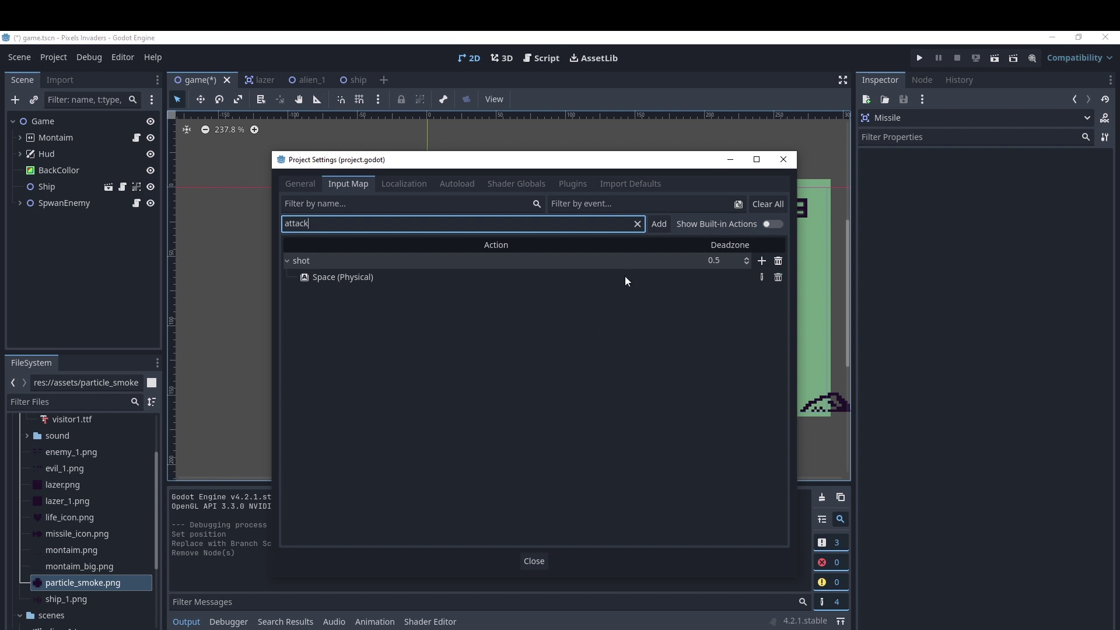
click(658, 227)
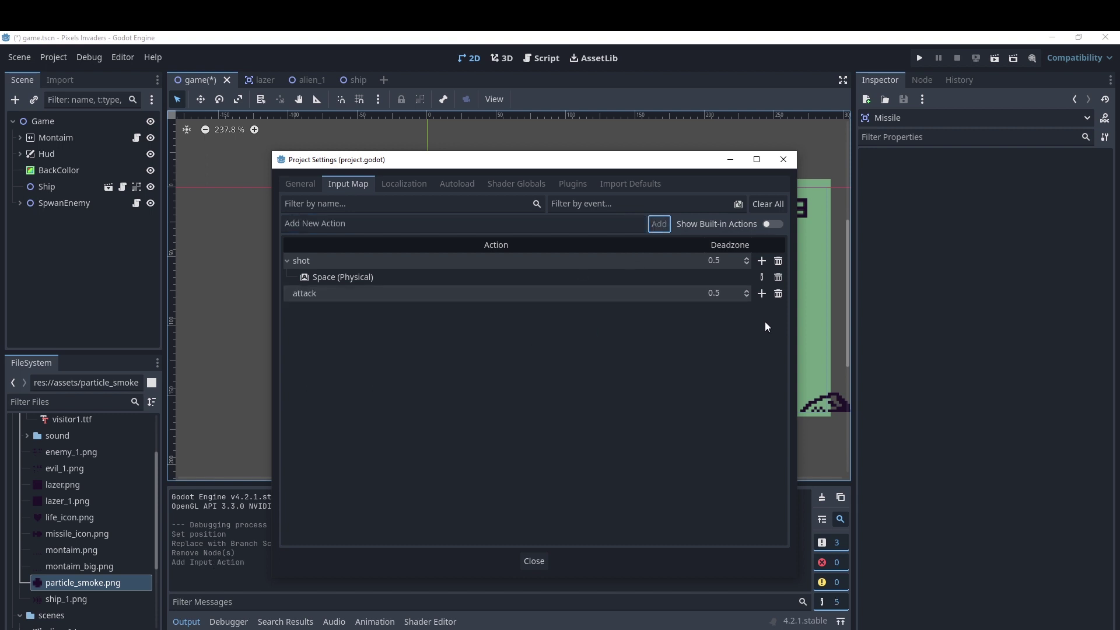
double_click(304, 293)
click(299, 294)
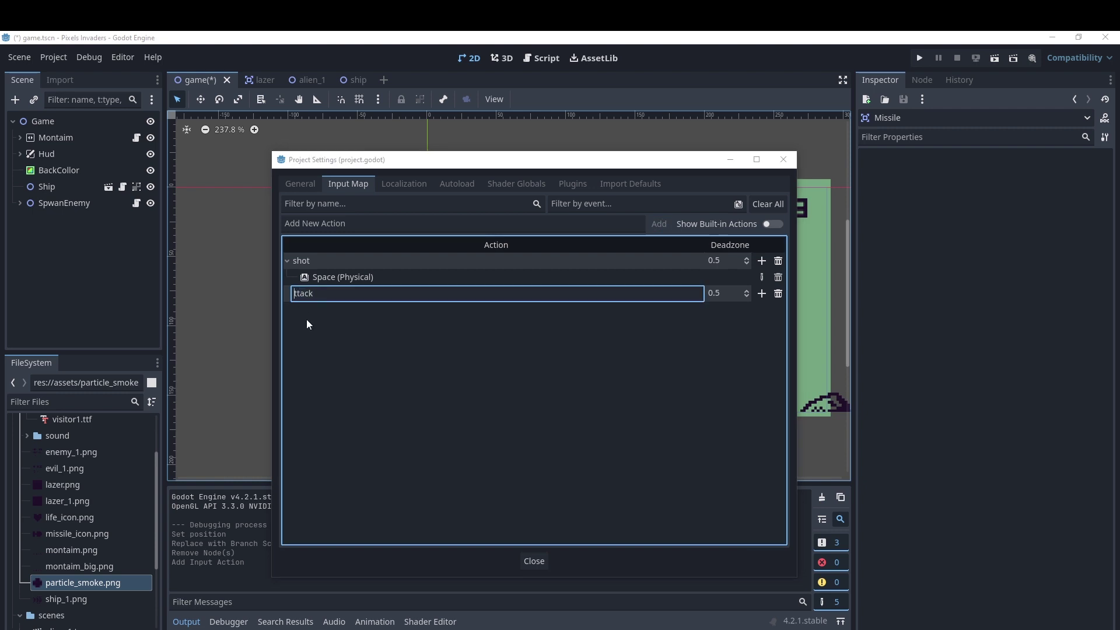
text(A)
key(Return)
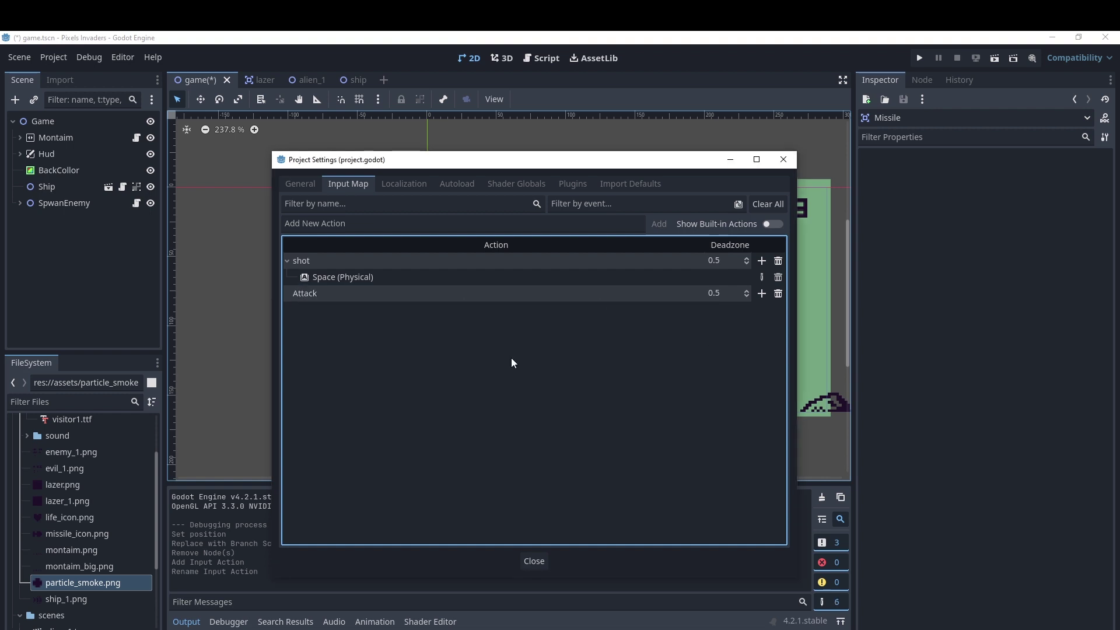
Bind the physical J key to Attack and close Project Settings.
click(762, 293)
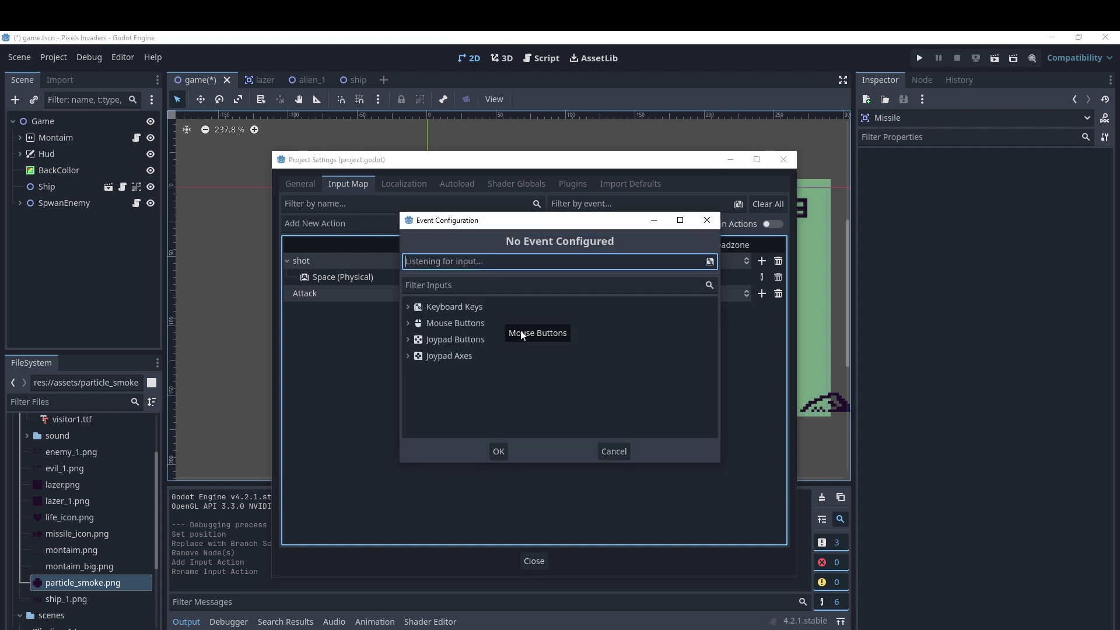
key(j)
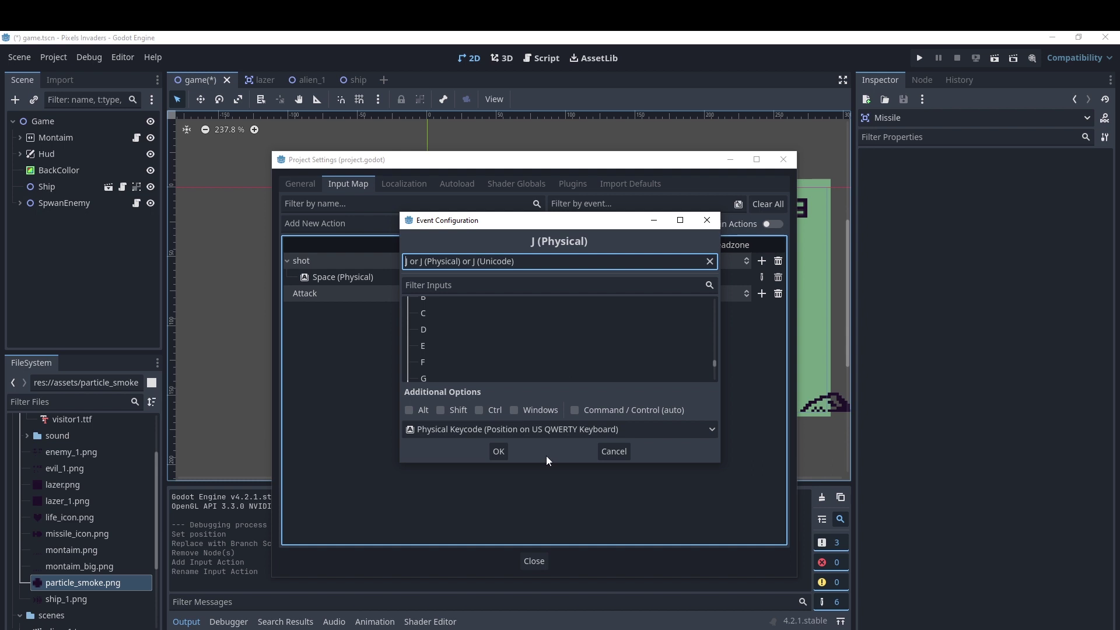
click(500, 451)
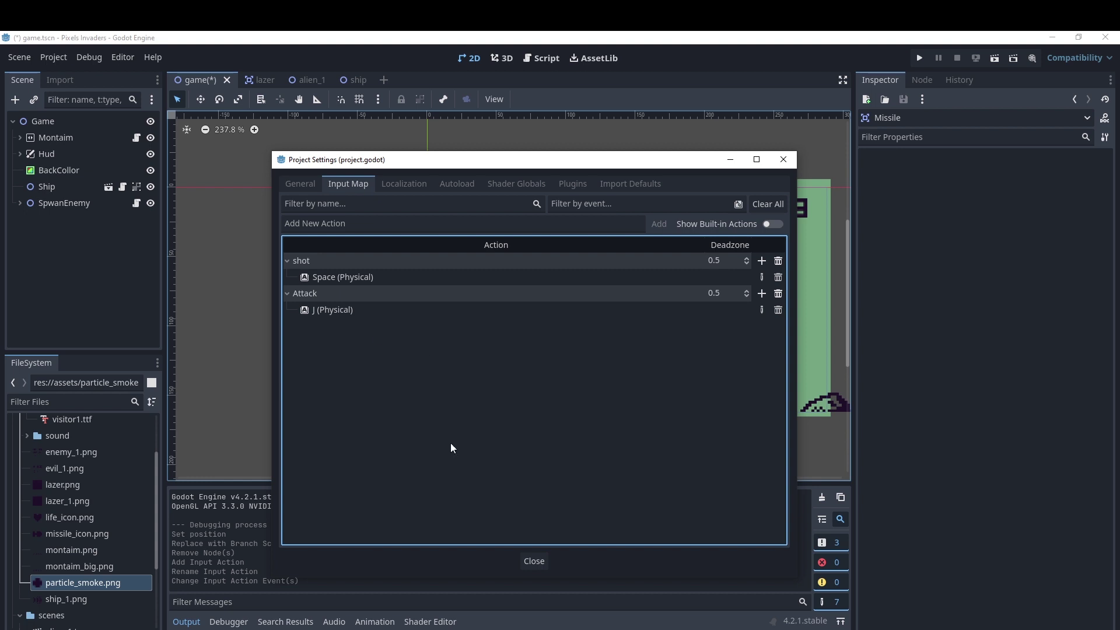
click(538, 561)
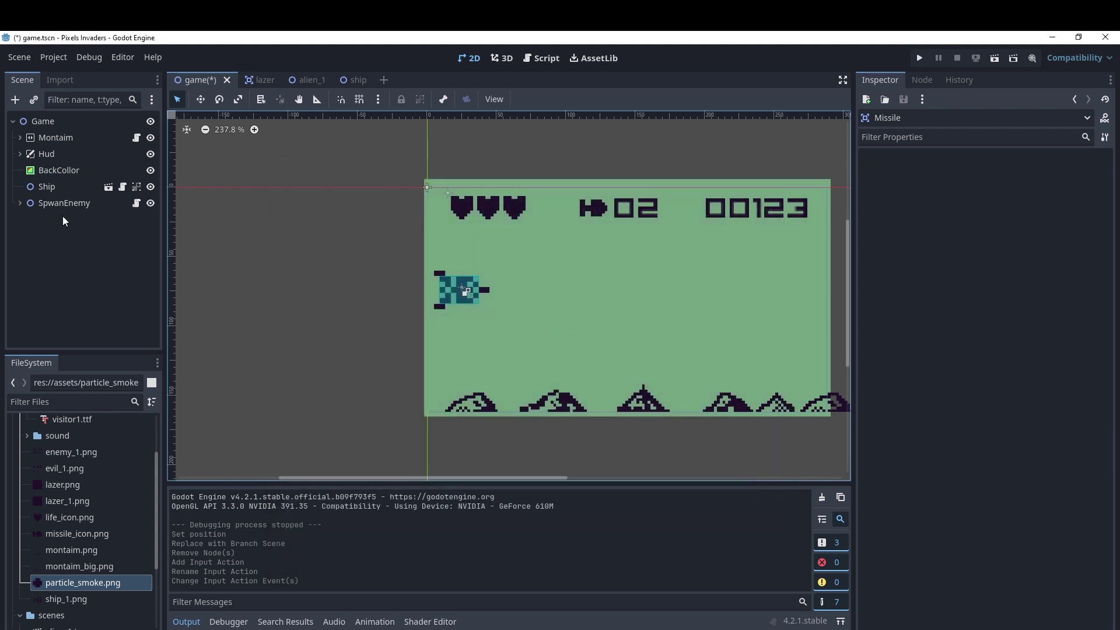
Duplicate the PRE_LAZER preload line in ship.gd and rename the copy PRE_MISSILE.
click(122, 187)
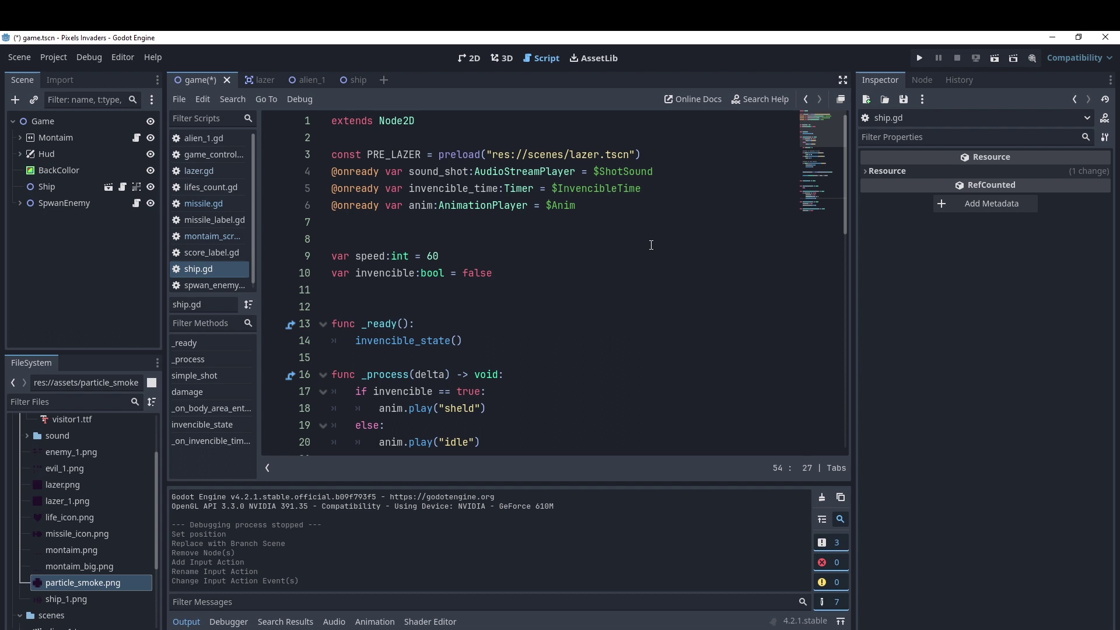
drag(648, 154, 332, 156)
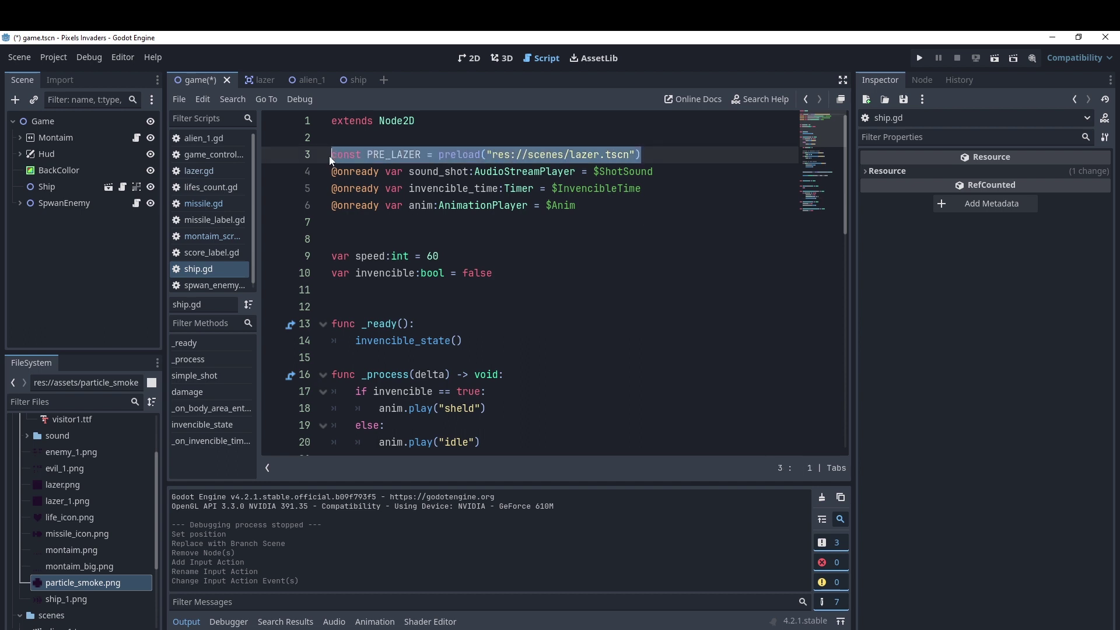
click(684, 153)
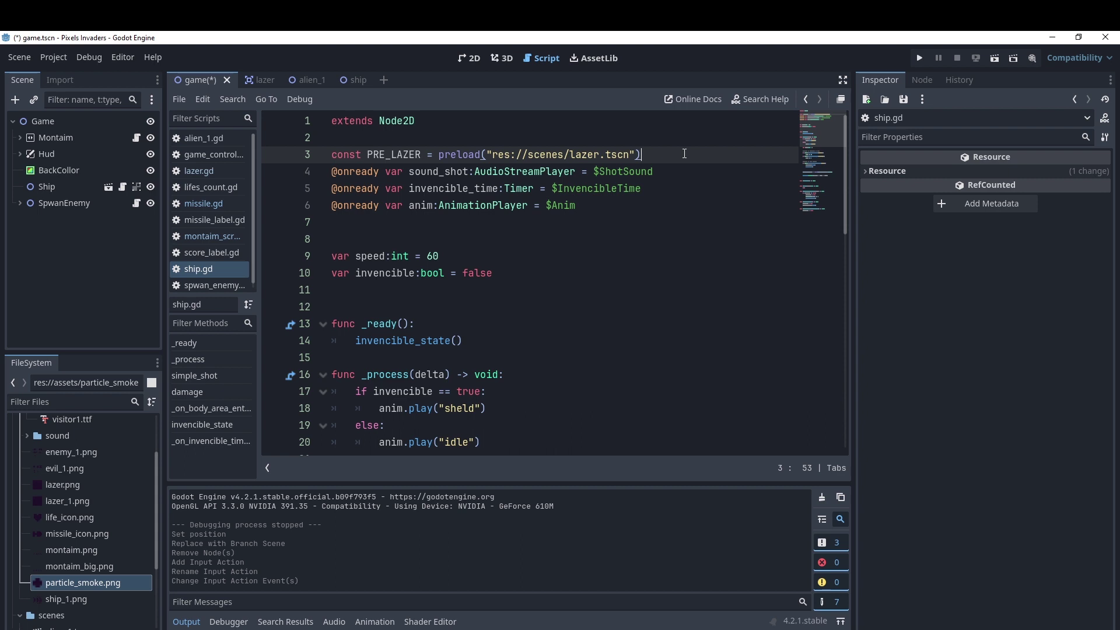
key(Return)
text(const PRE_LAZER = preload("res://scenes/lazer.tscn"))
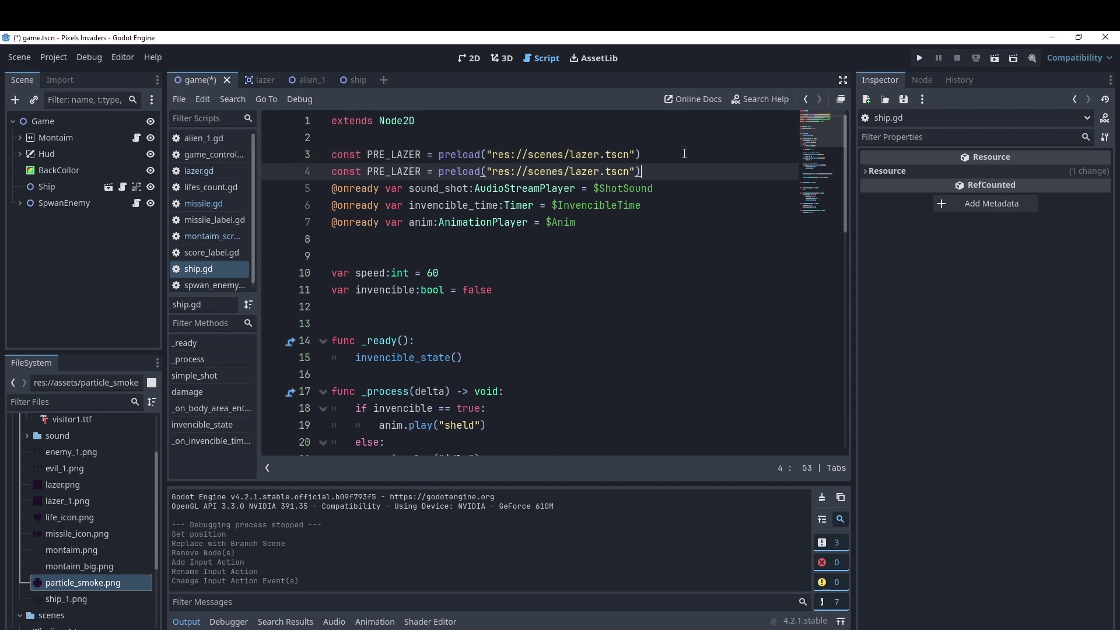
drag(421, 171, 391, 171)
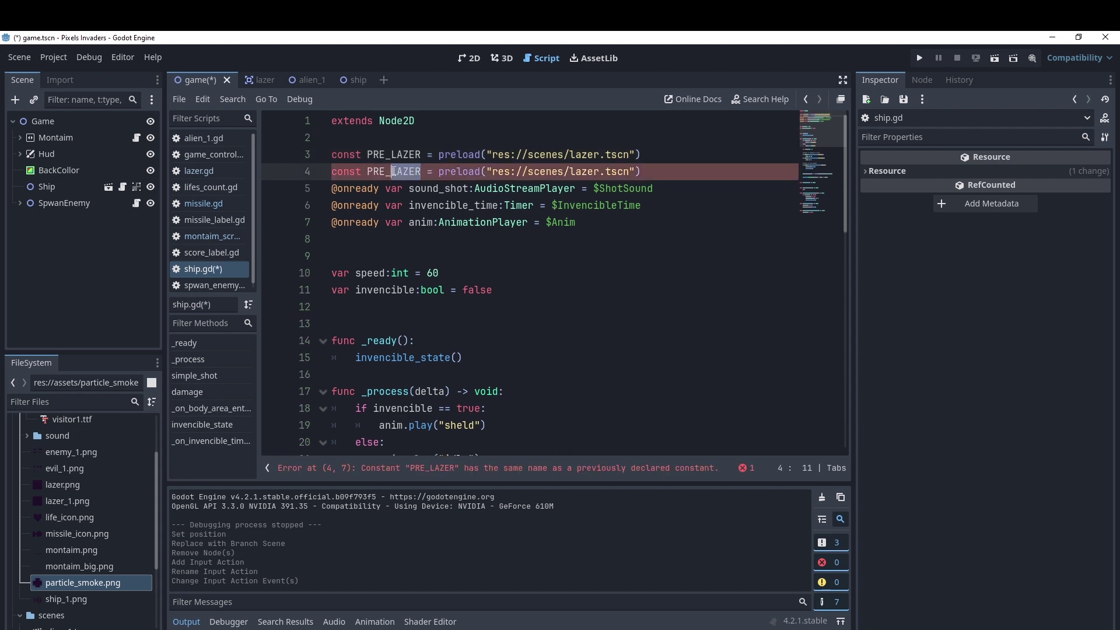
text(MISSILE)
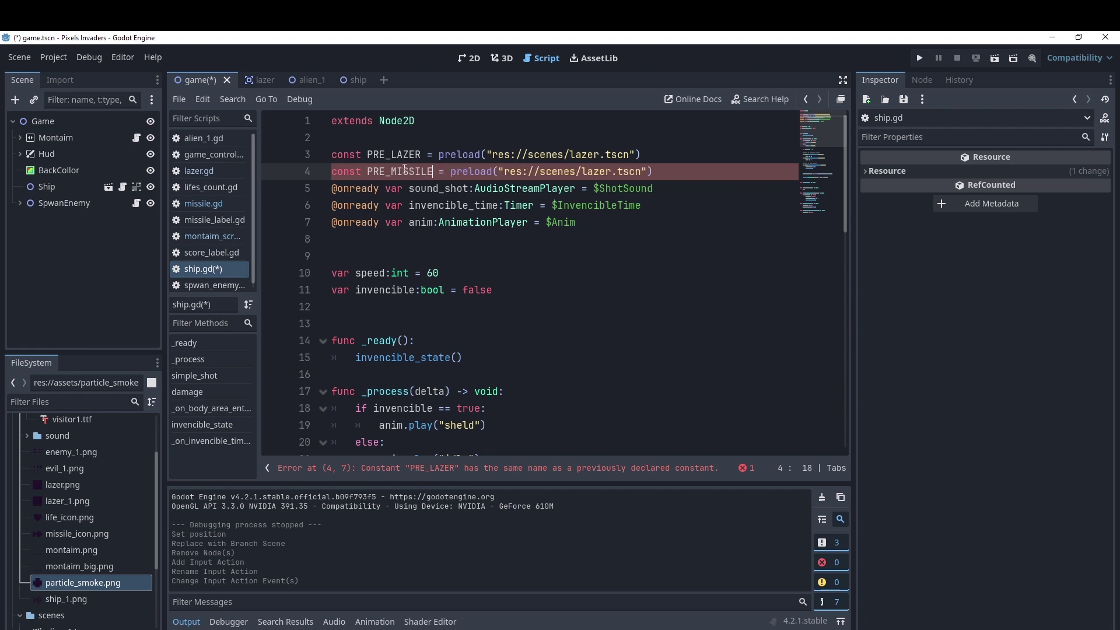
Replace the copy's res://scenes/lazer.tscn path with missile.tscn's copied path.
click(616, 171)
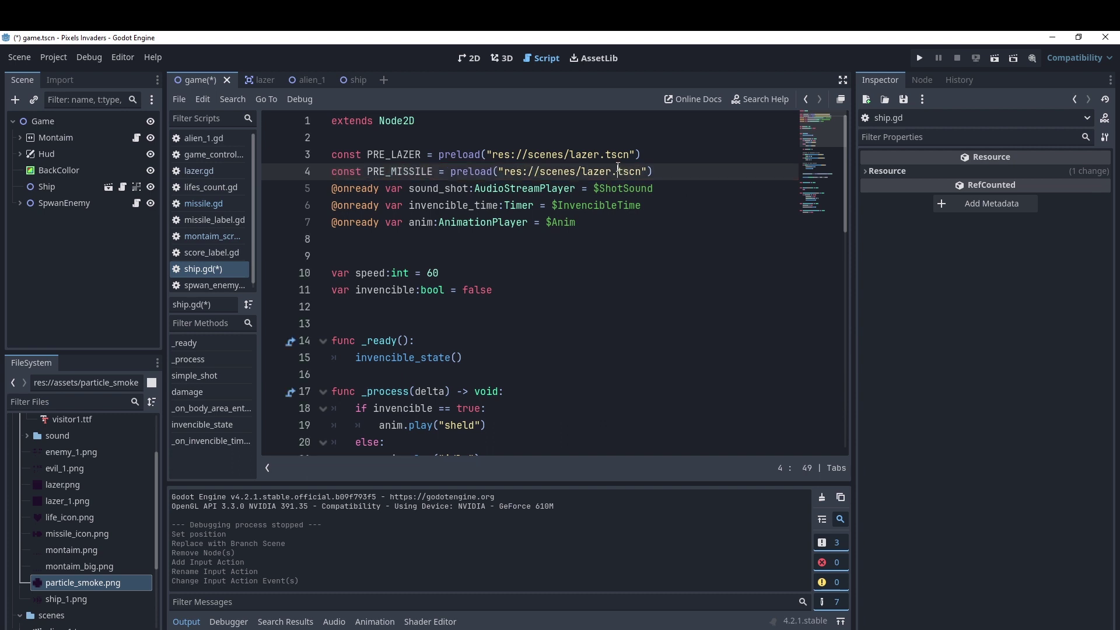
scroll(33, 439, up, 4)
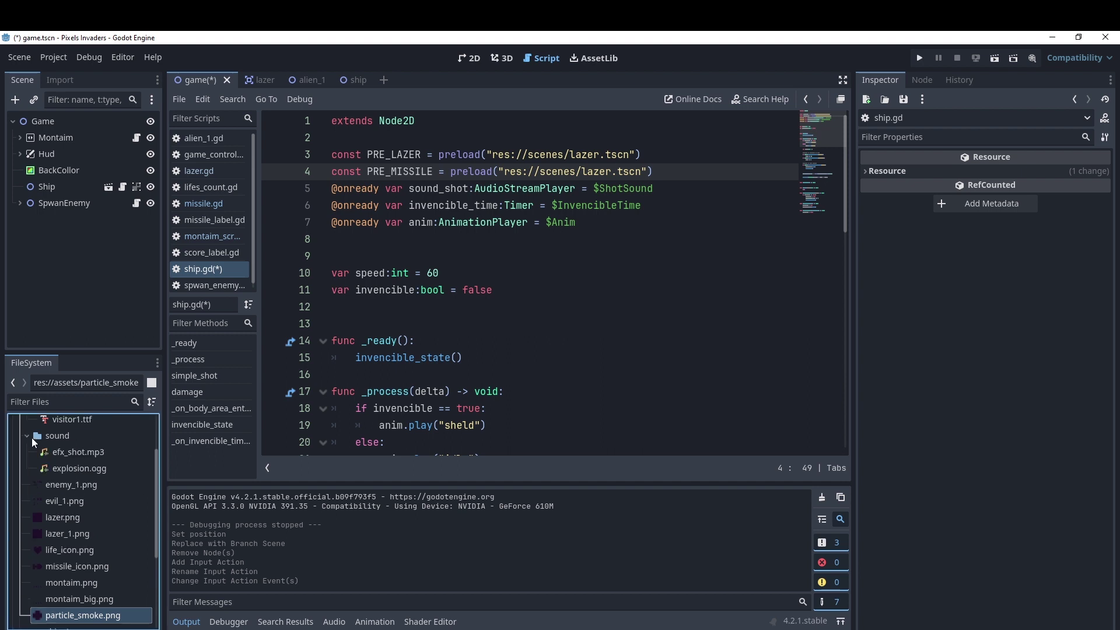
click(17, 458)
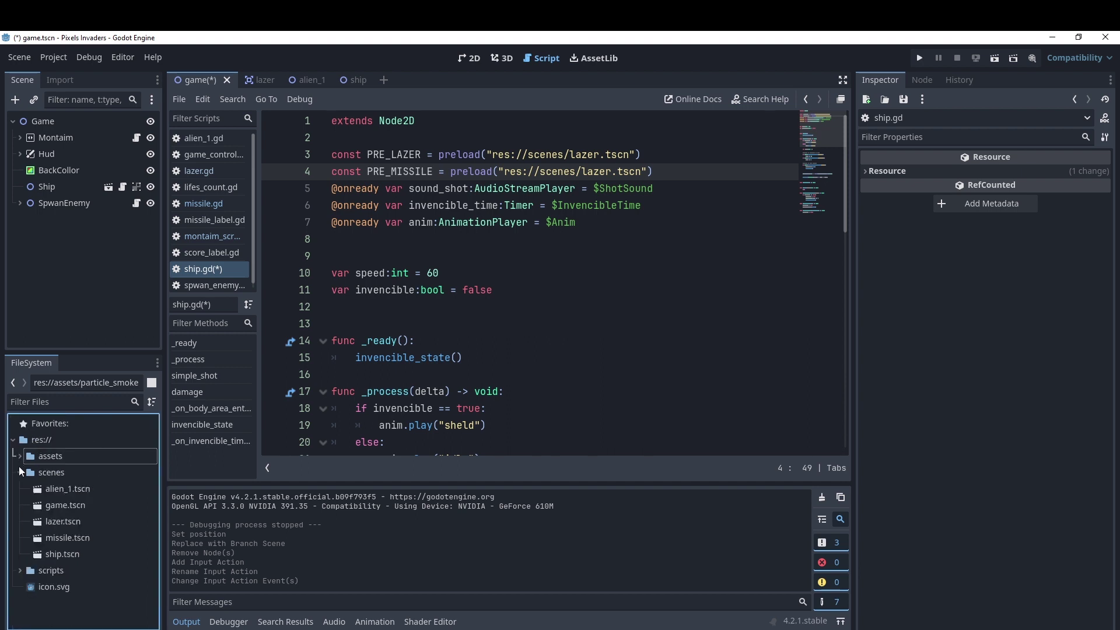
right_click(57, 537)
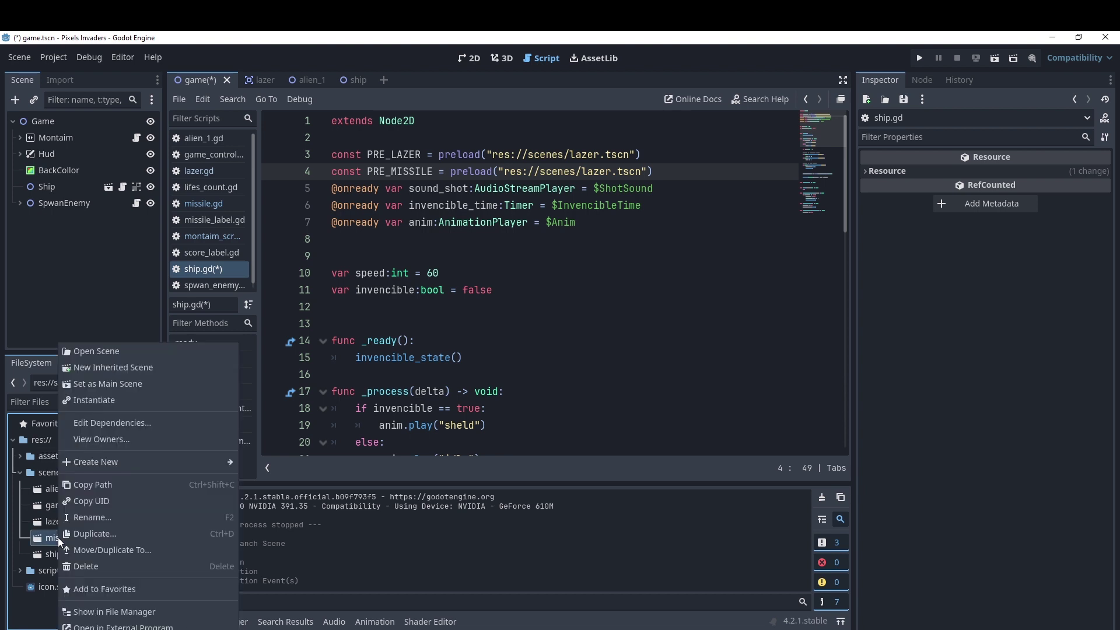
click(91, 489)
drag(630, 155, 494, 154)
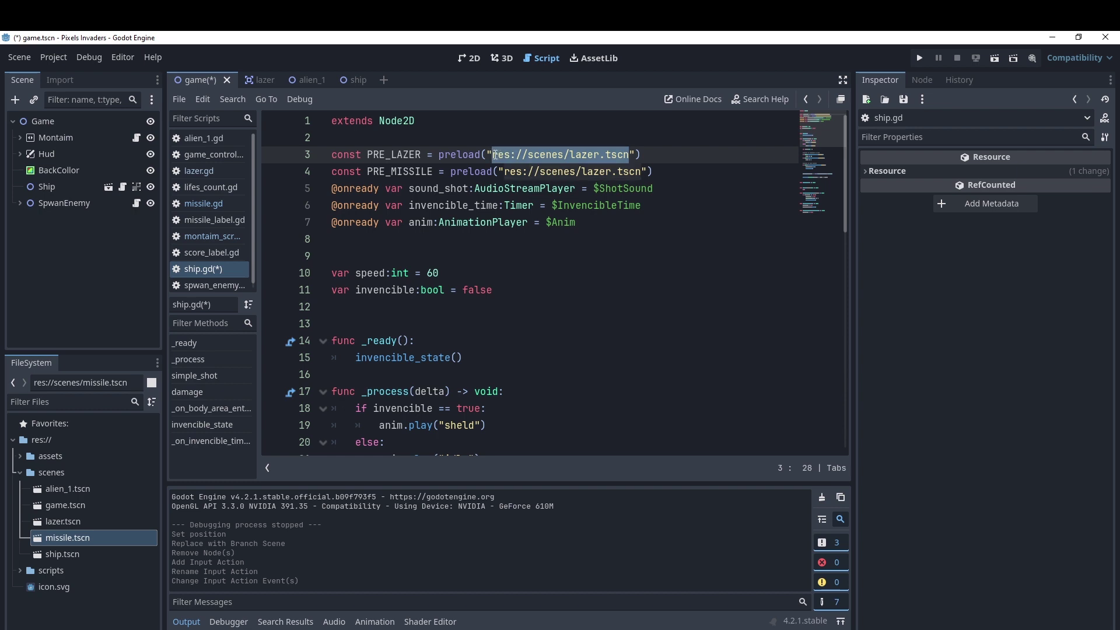
click(585, 175)
drag(641, 169, 506, 173)
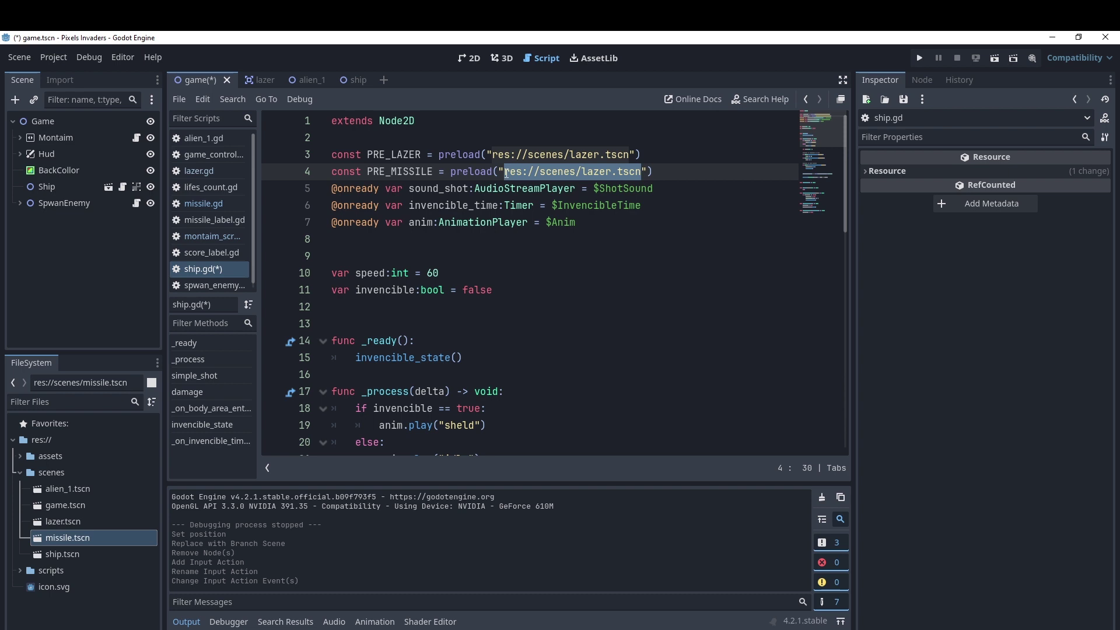
text(res://scenes/missile.tscn)
click(666, 193)
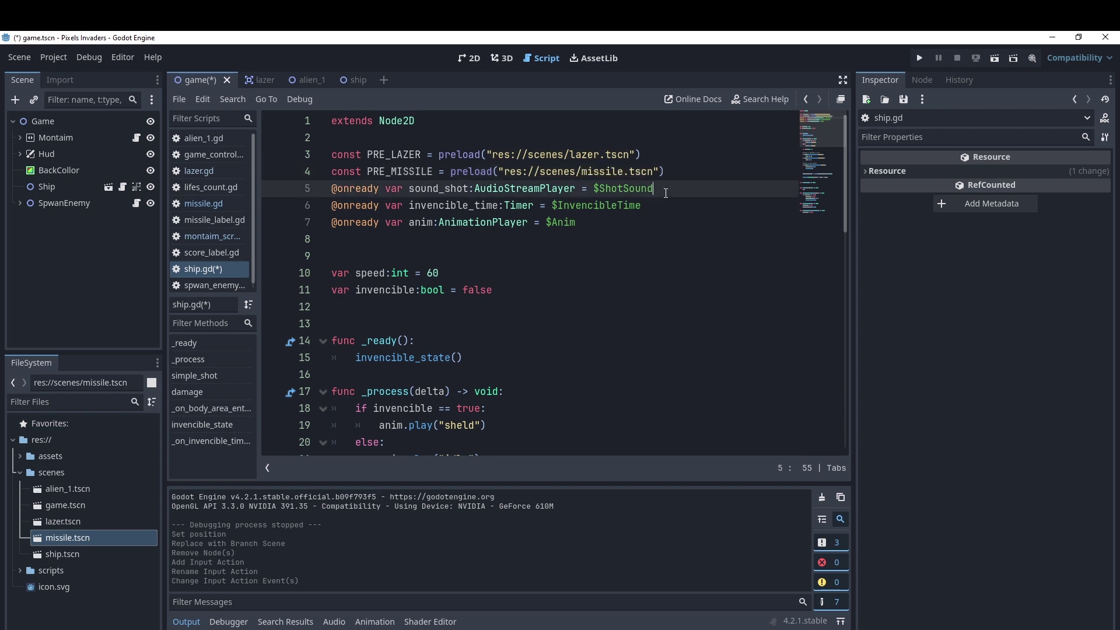
Expand the simple_shot function in ship.gd to reveal its body.
scroll(638, 282, down, 3)
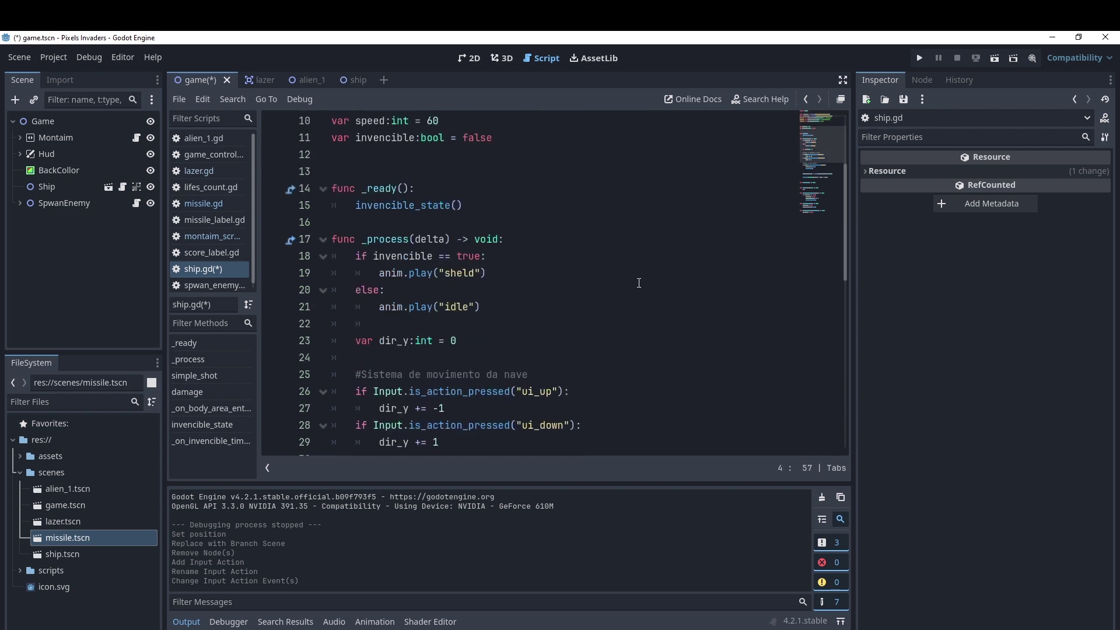
scroll(667, 275, down, 4)
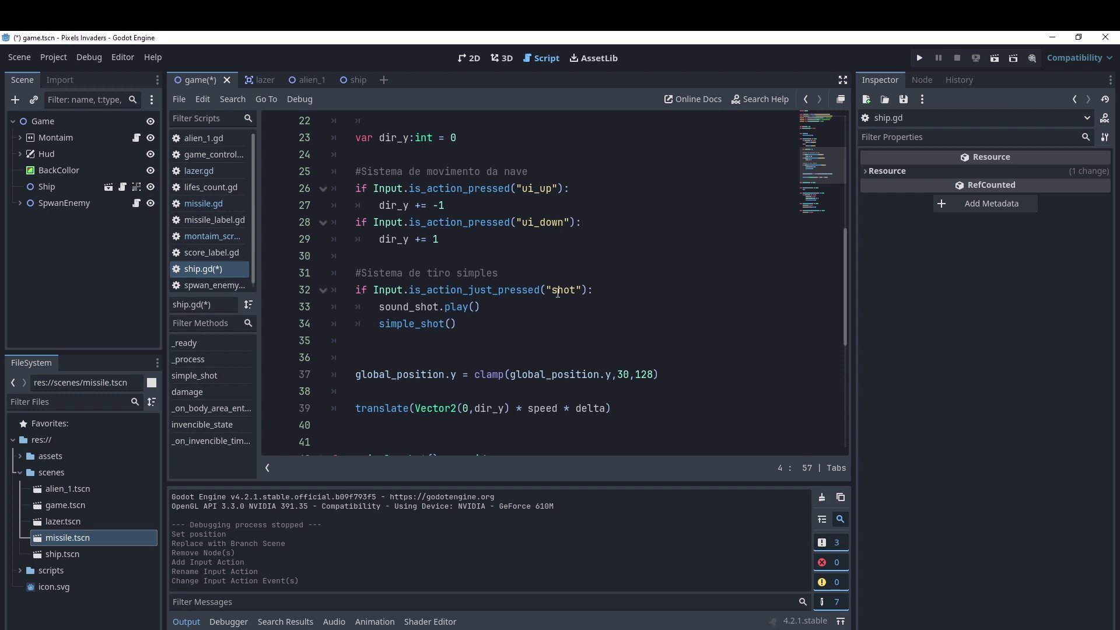
scroll(603, 341, down, 2)
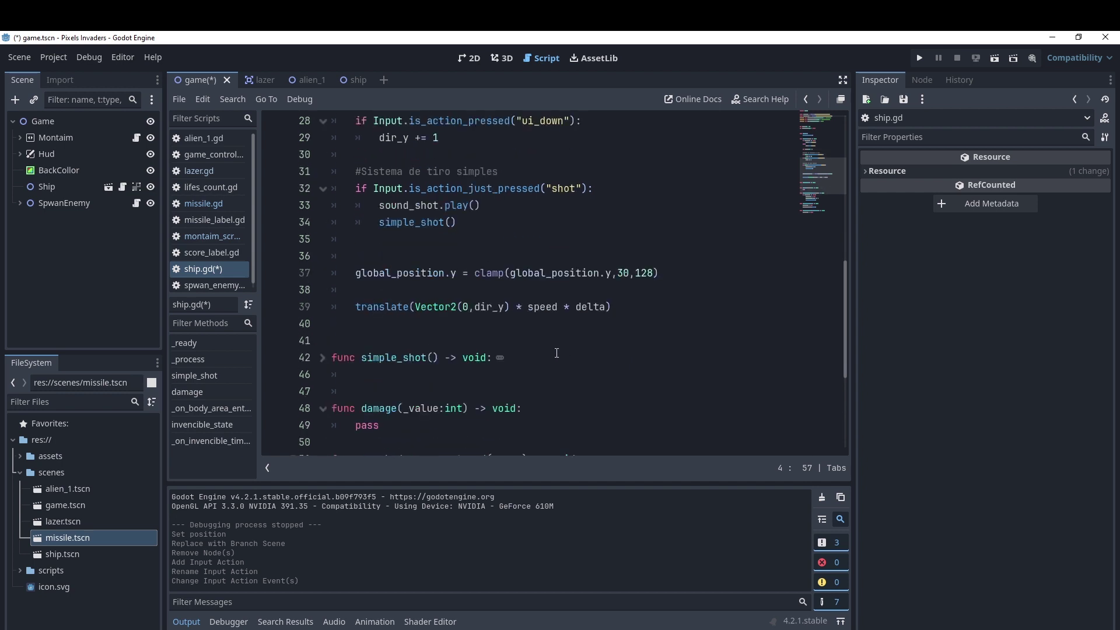
scroll(348, 345, down, 2)
click(323, 256)
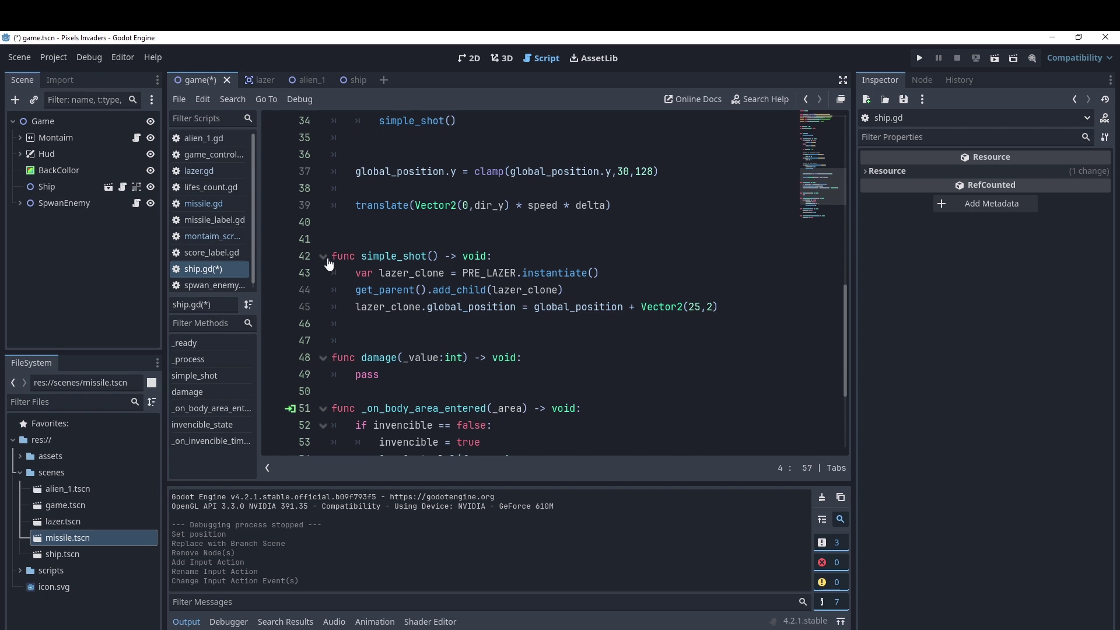
Declare func special_attack() -> void: on line 47 and select simple_shot's three body lines.
click(368, 341)
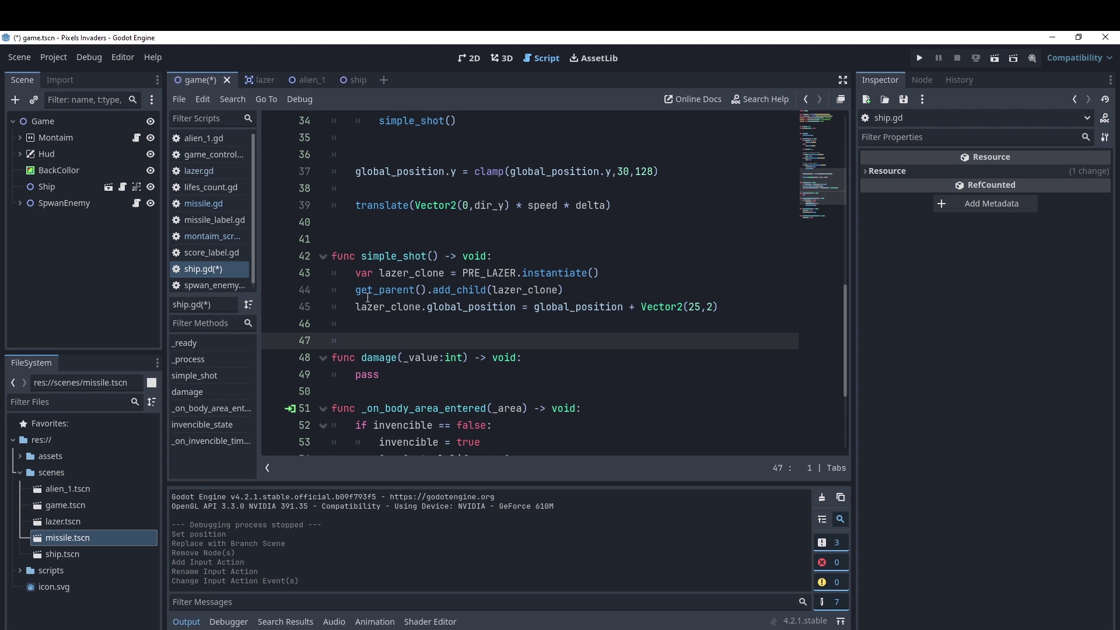
text(func )
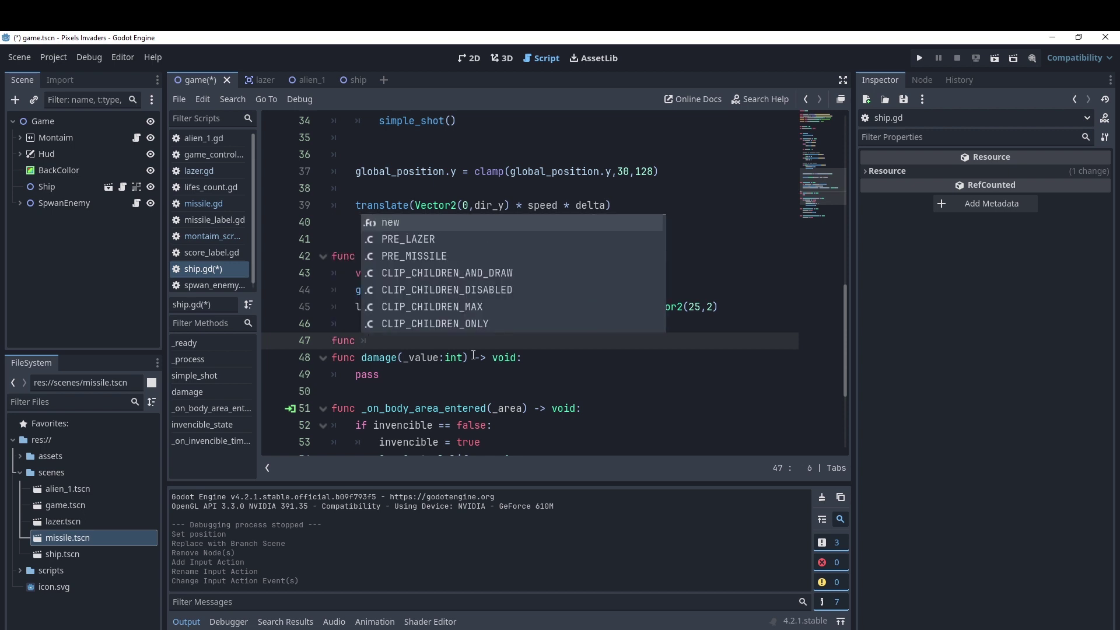
text(s)
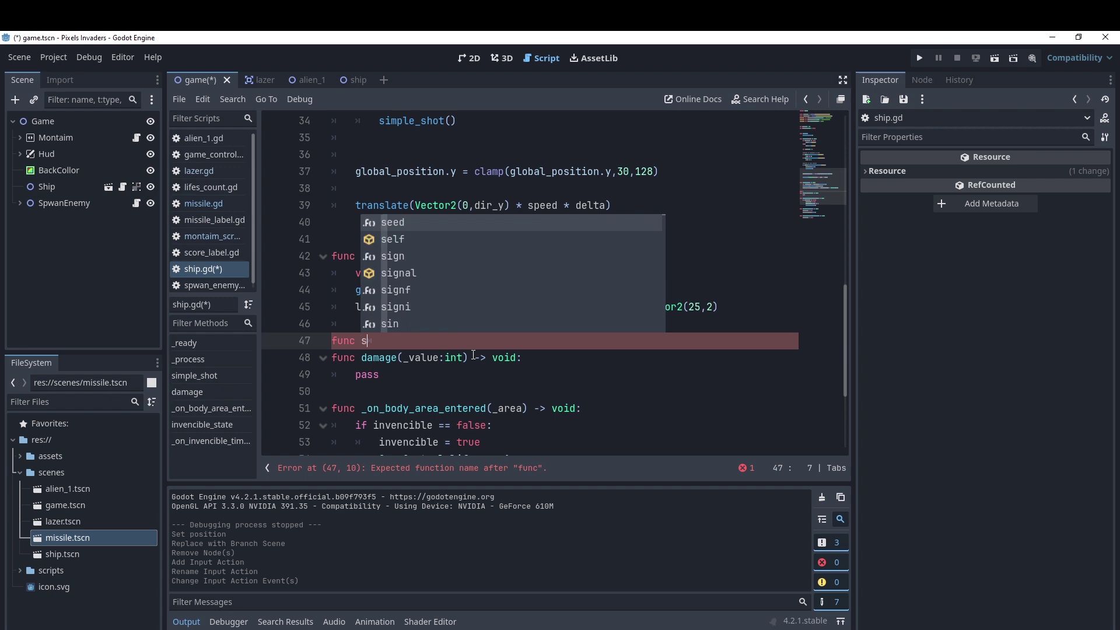
text(pecial_atta)
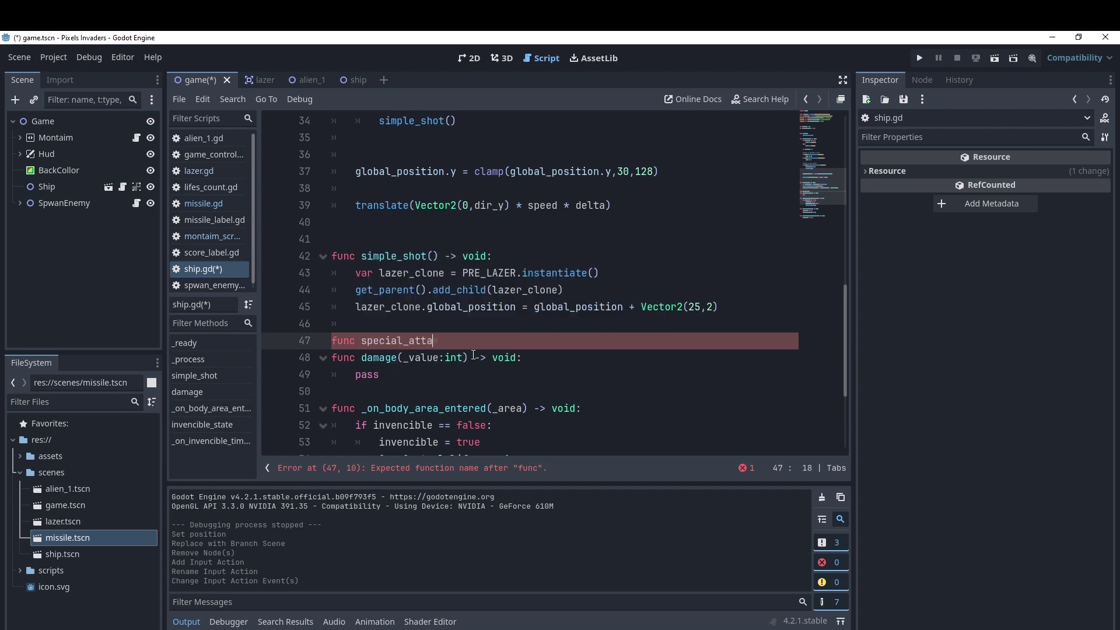
text(ck)
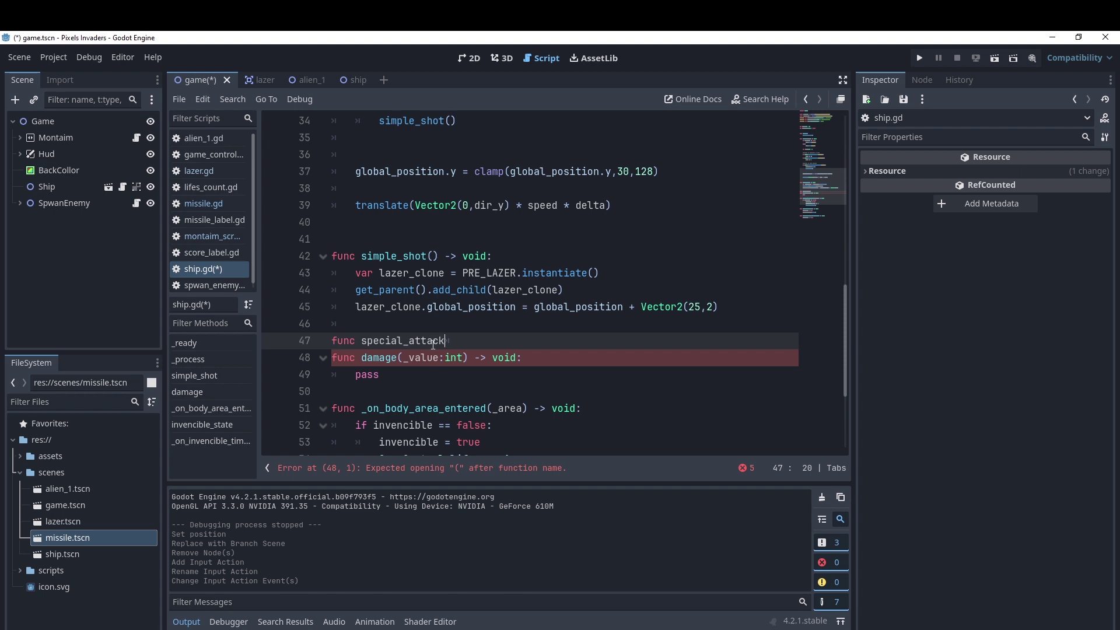
text(())
text( -)
text(> void:)
key(Return)
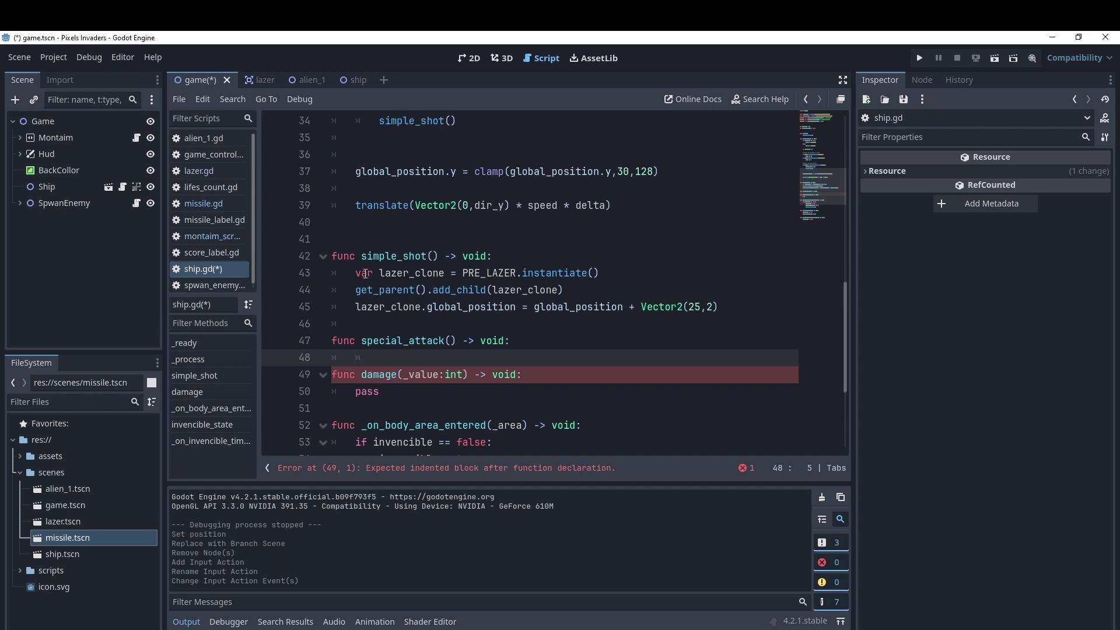
drag(357, 274, 723, 307)
key(ctrl+c)
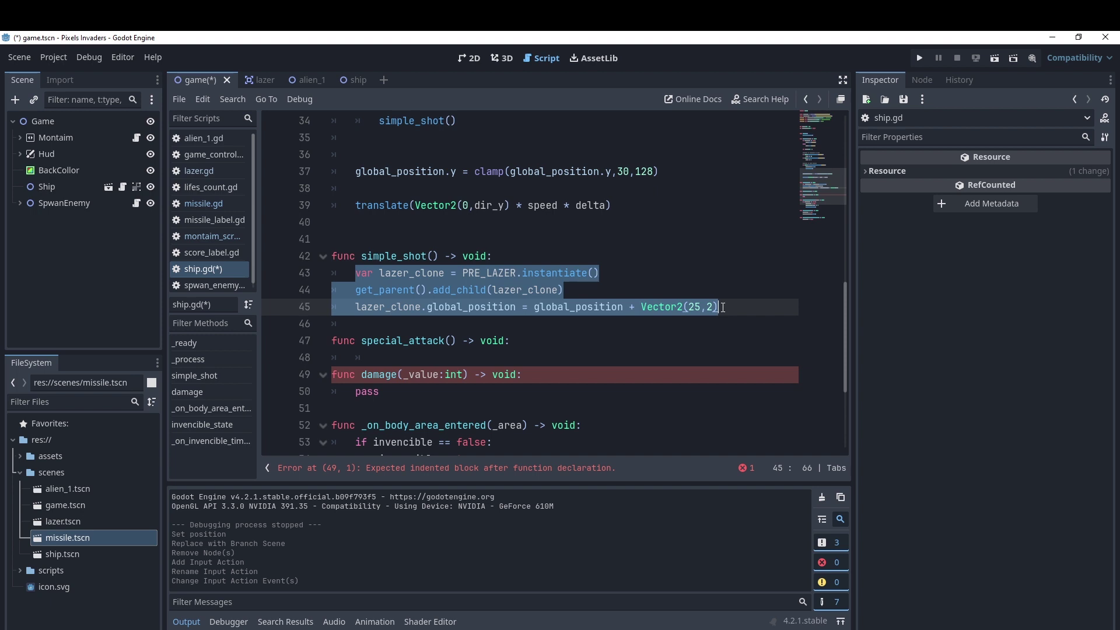
Paste the three shot lines into special_attack, renaming the variable missile_clone and instancing PRE_MISSILE.
click(380, 365)
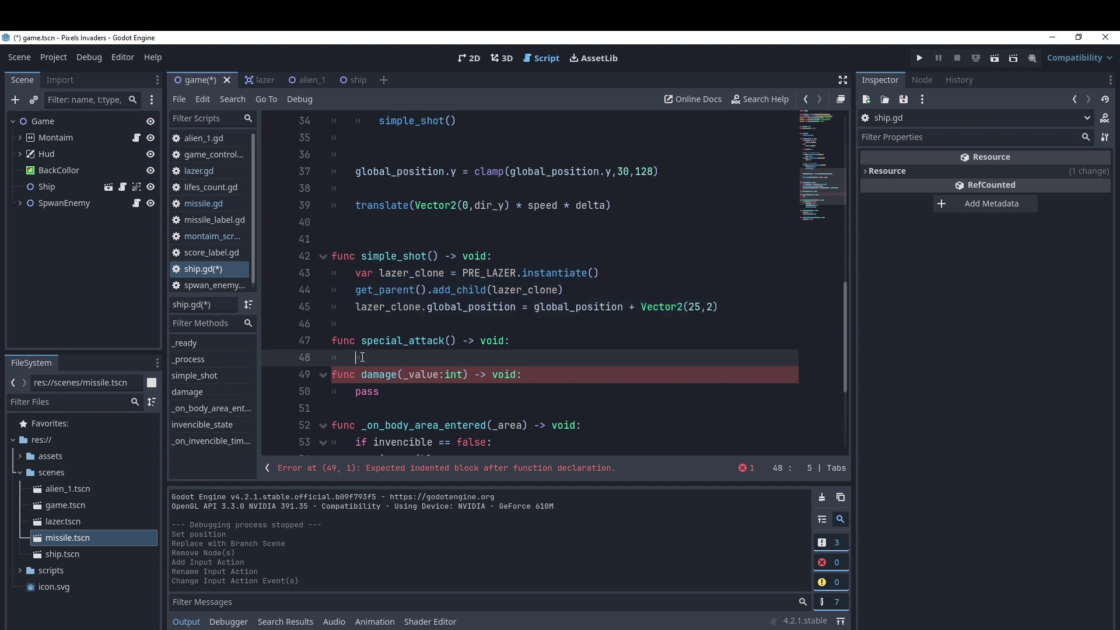
click(530, 344)
key(Return)
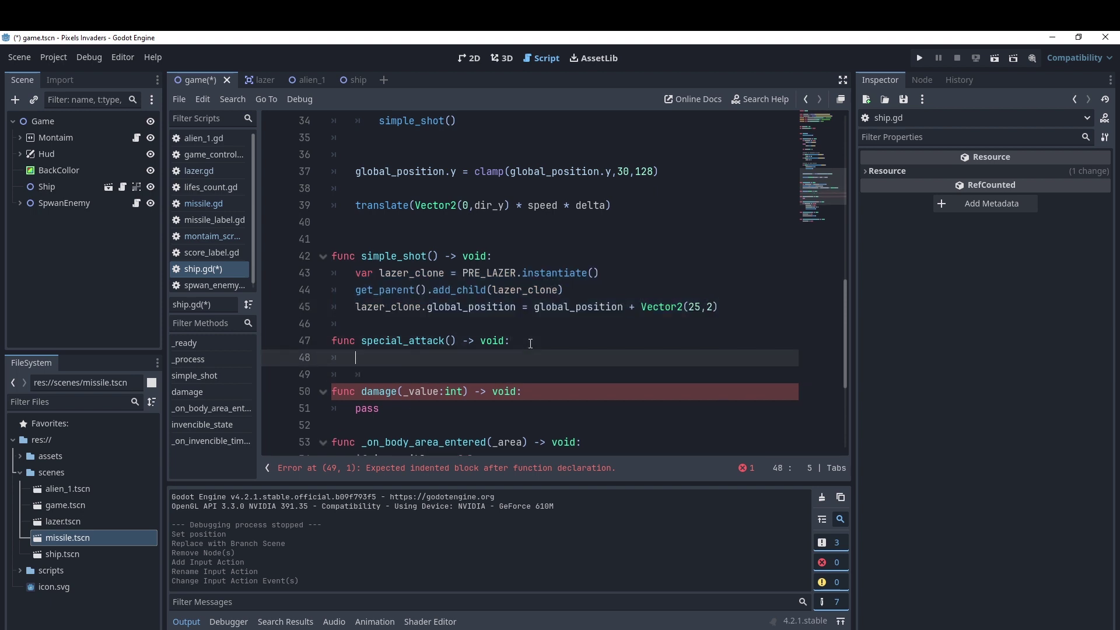
key(ctrl+v)
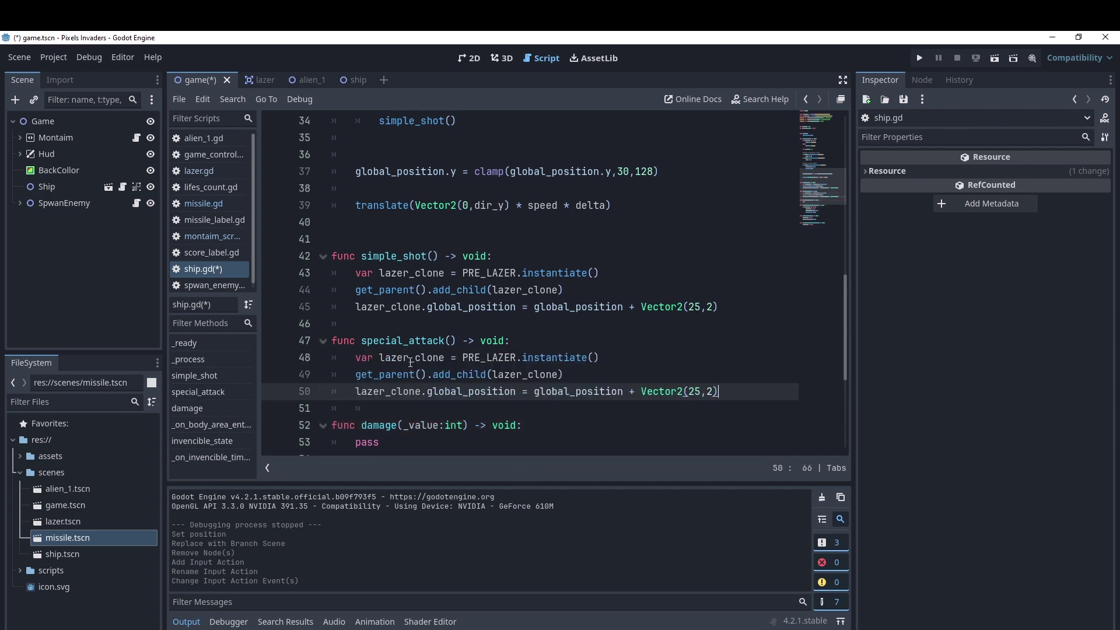
drag(409, 357, 381, 359)
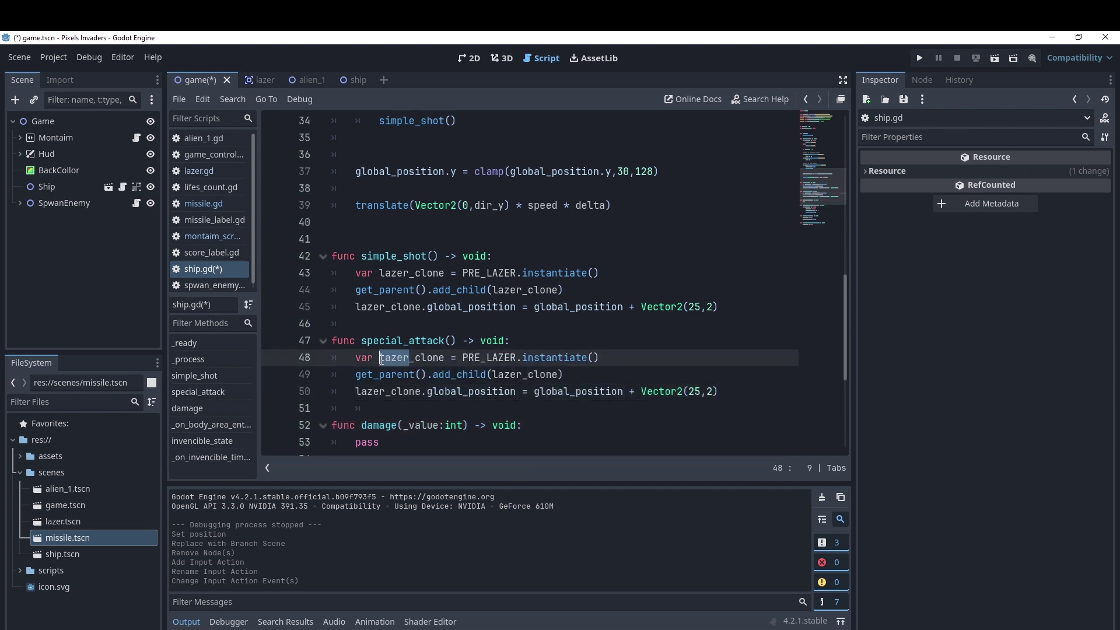
text(missile)
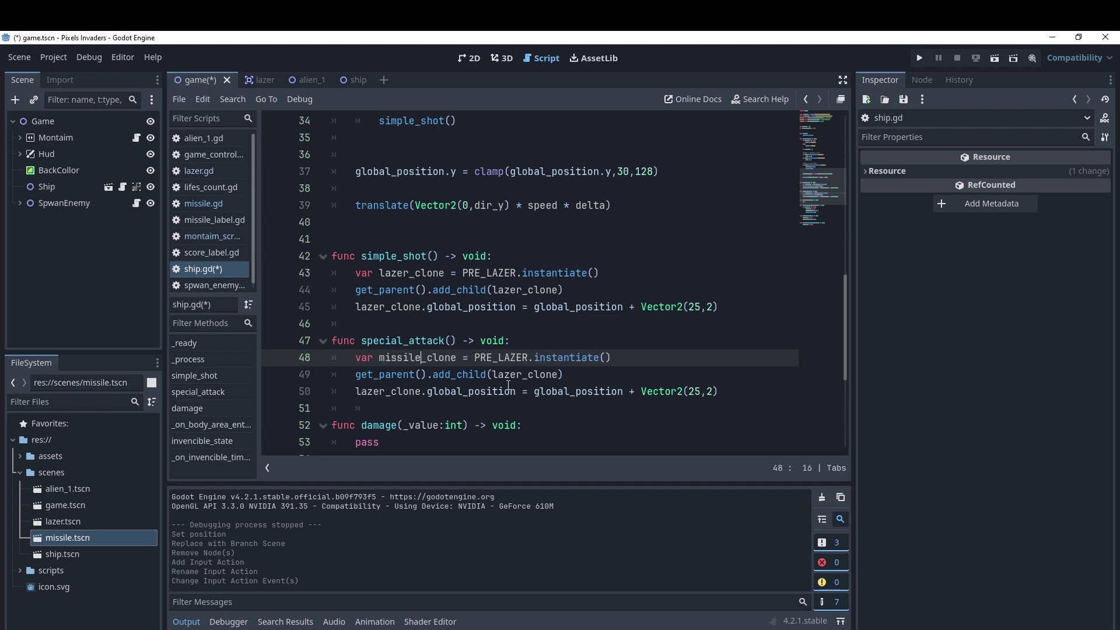
drag(528, 357, 499, 358)
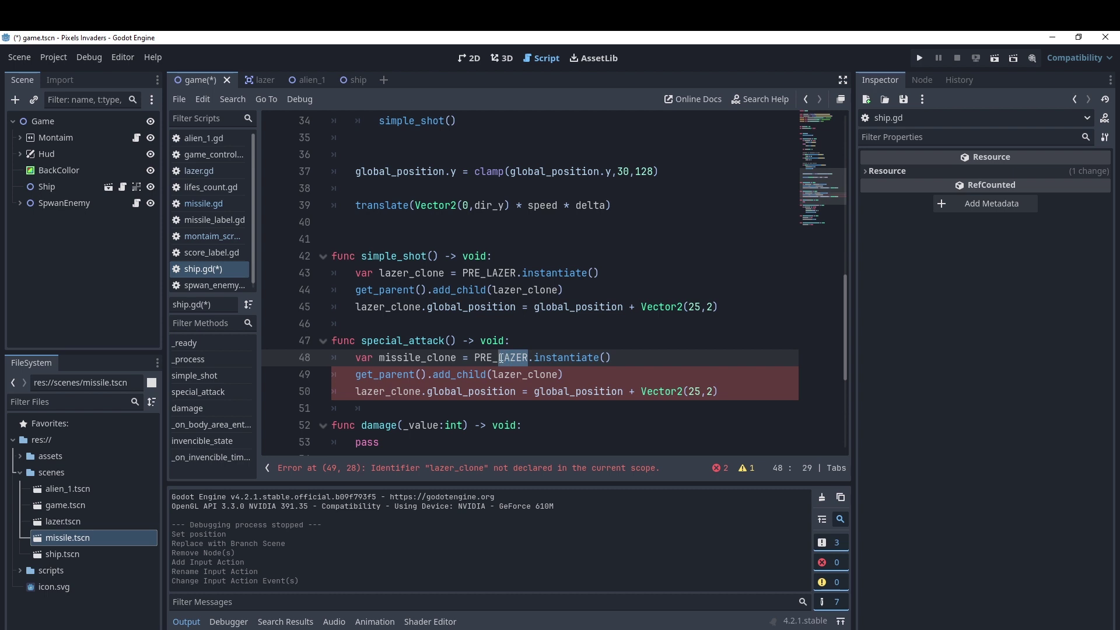
text(M)
key(Return)
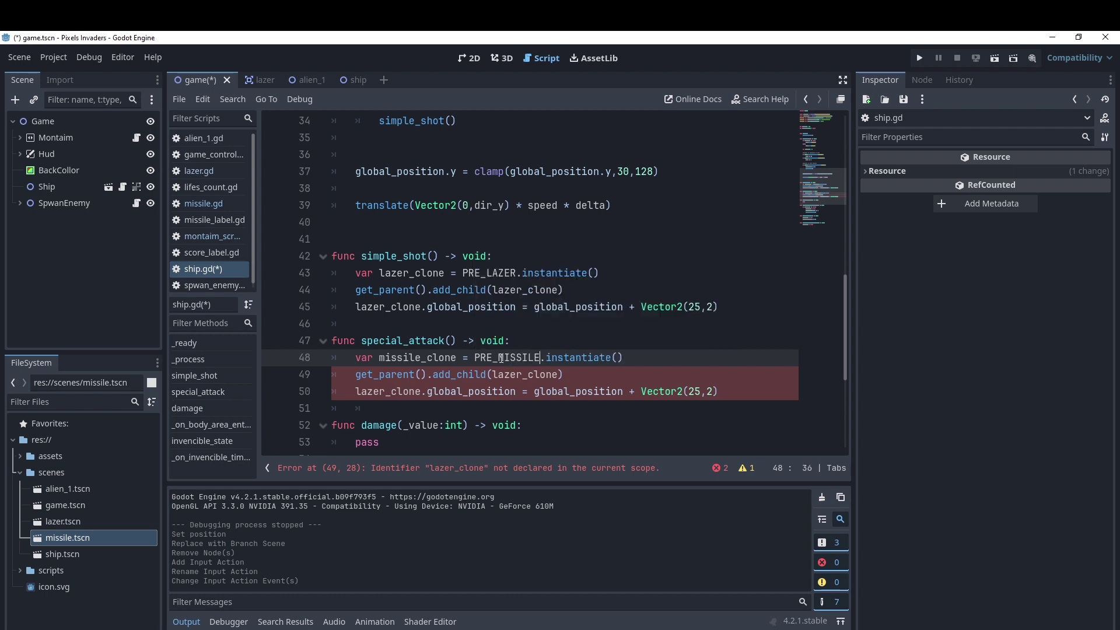
Replace the lazer_clone references on lines 49 and 50 with missile_clone.
double_click(406, 358)
key(ctrl+c)
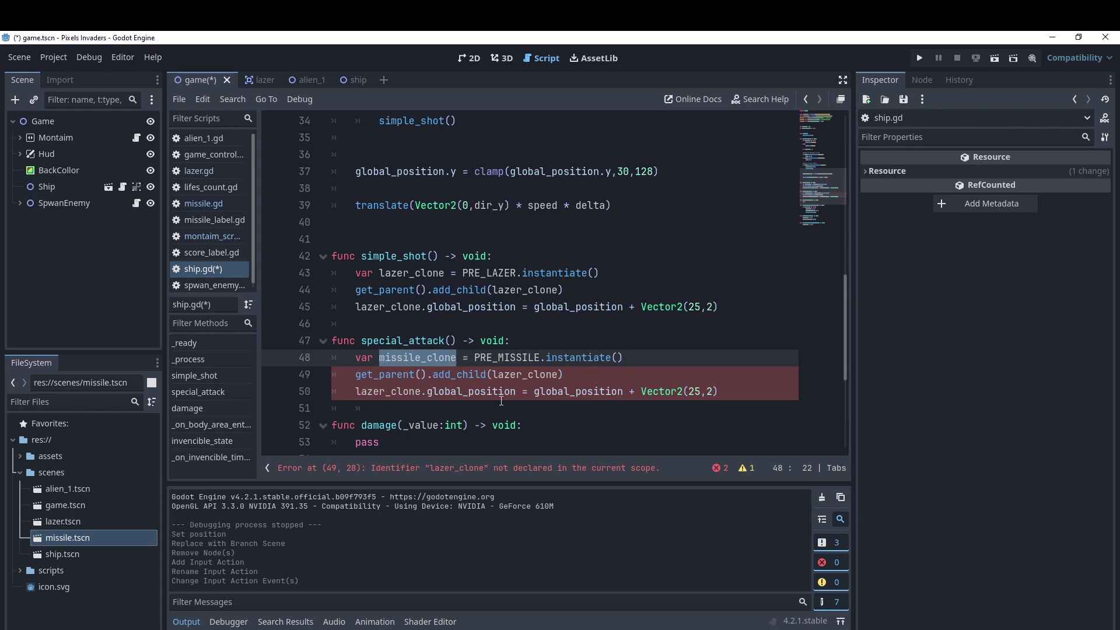
double_click(506, 375)
key(ctrl+v)
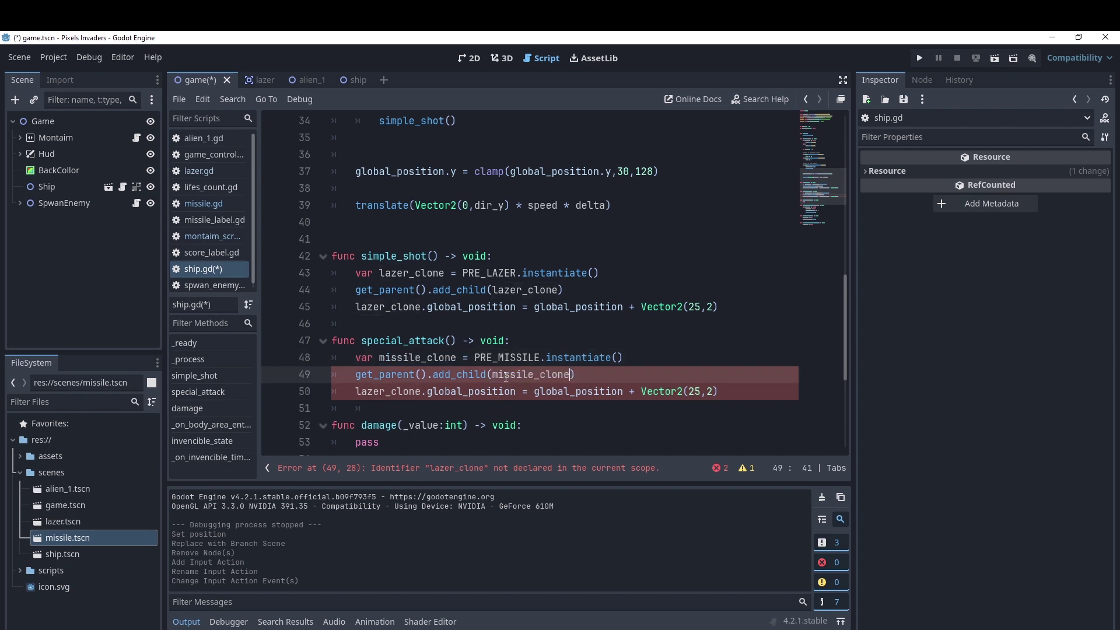
double_click(390, 391)
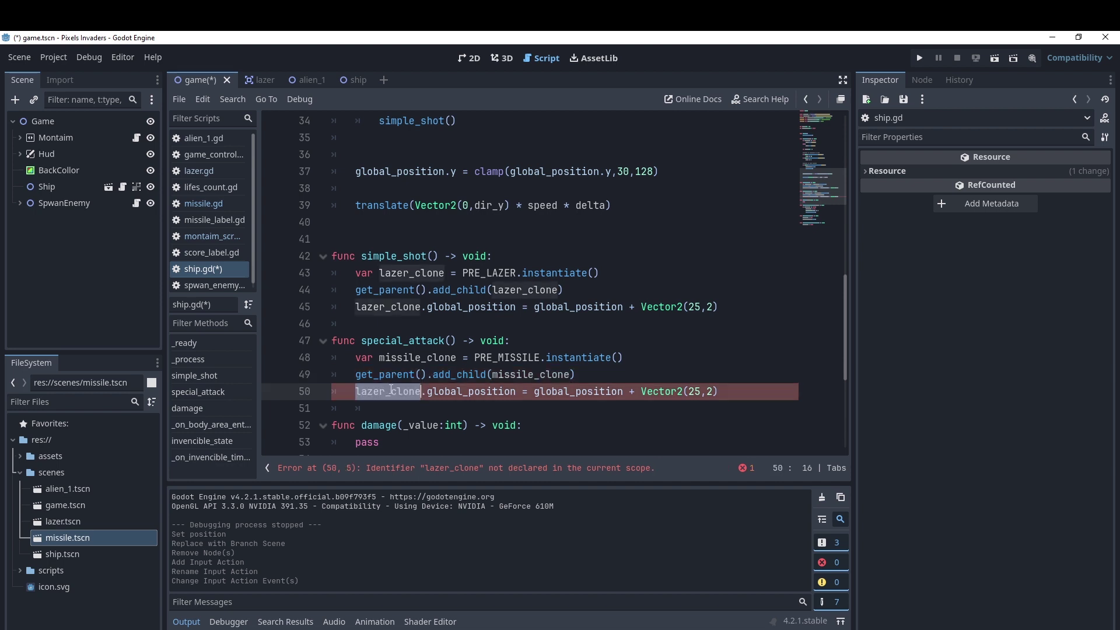
key(ctrl+v)
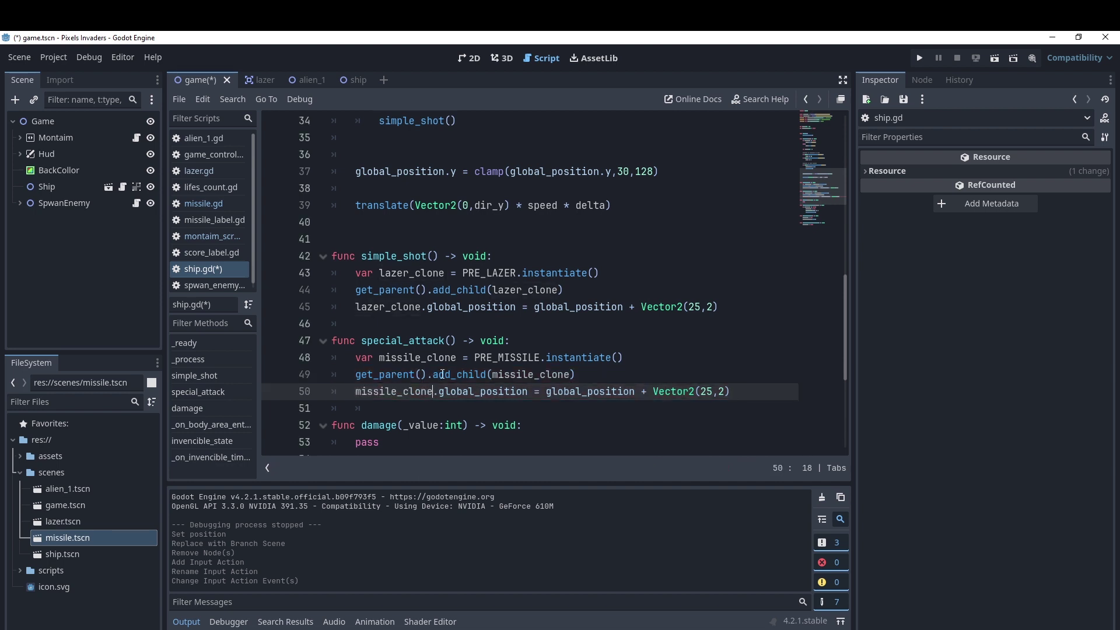
scroll(427, 380, up, 5)
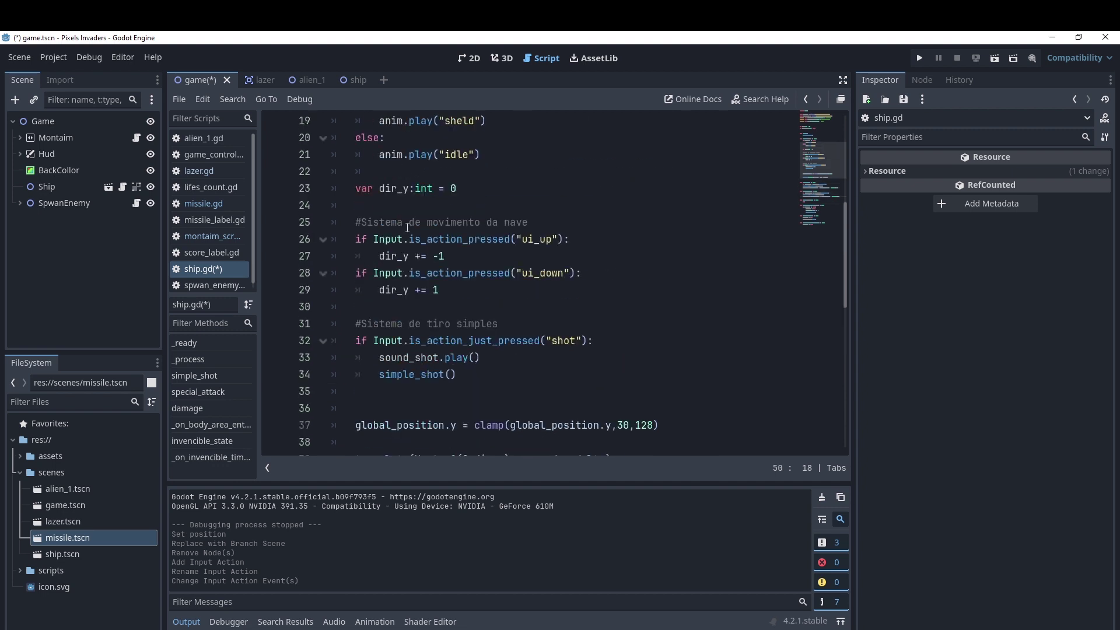
Add an if Input.is_action_just_pressed("Attack"): check below the simple_shot() call.
click(484, 373)
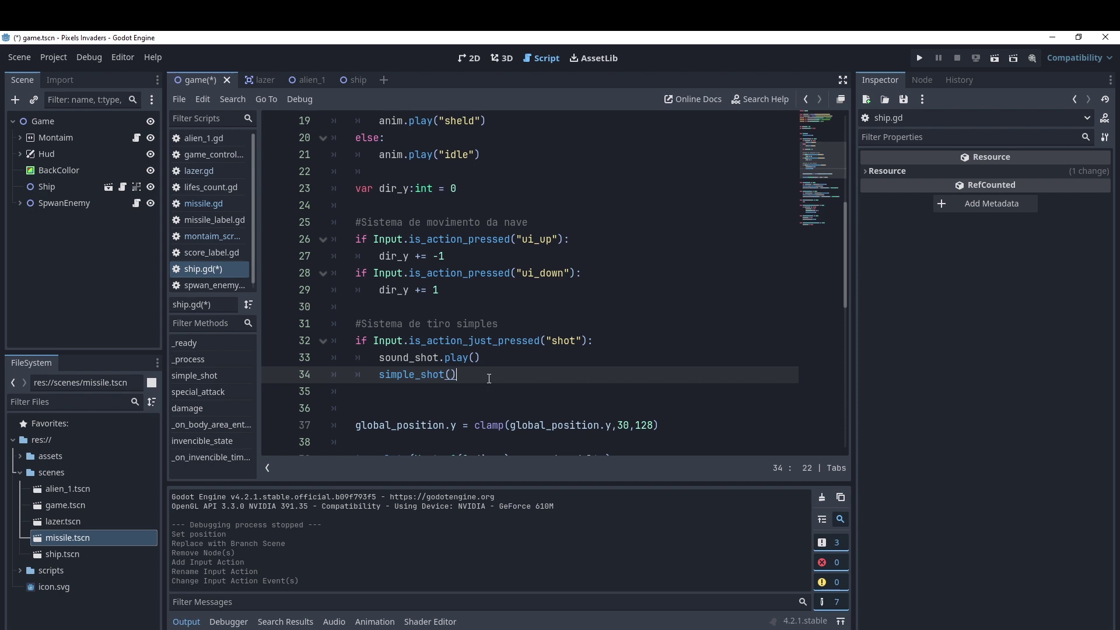
key(Return)
key(Return)
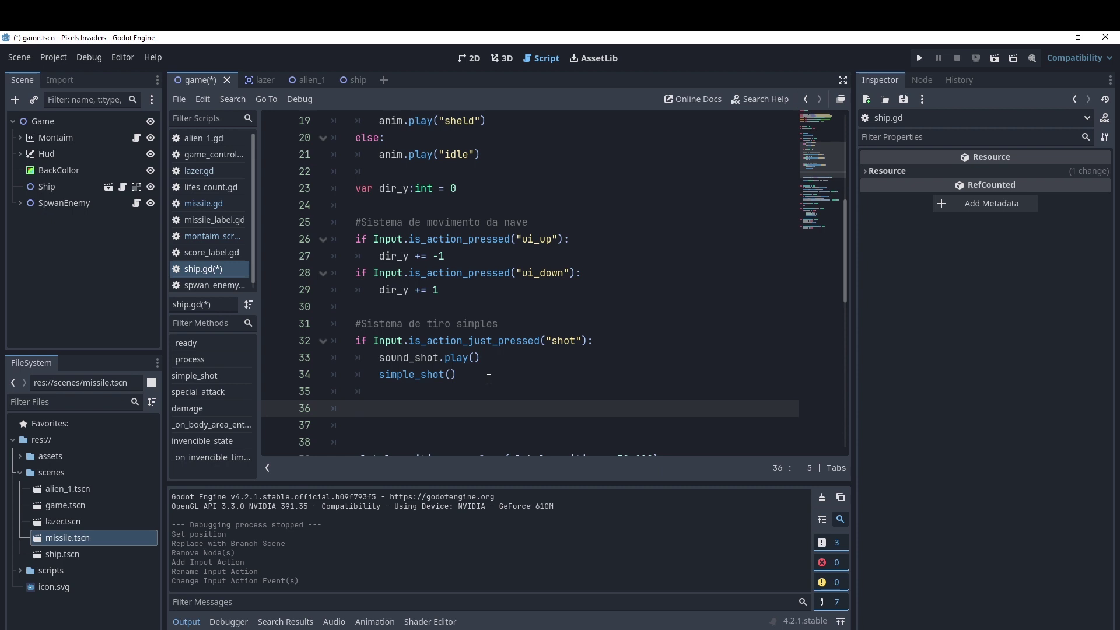
text(if )
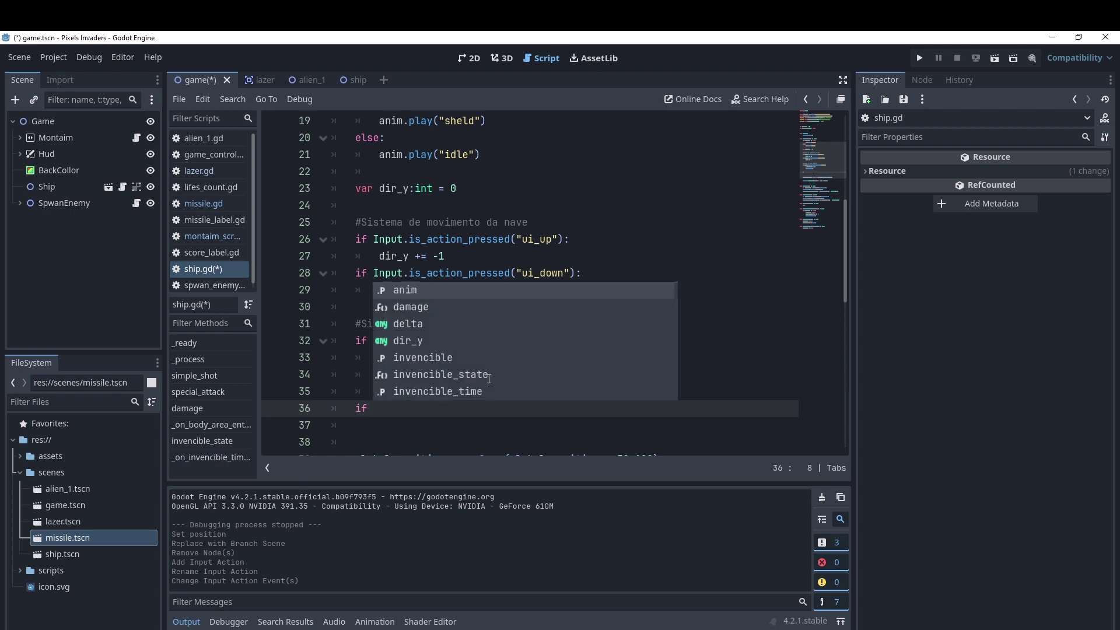
text(Inp)
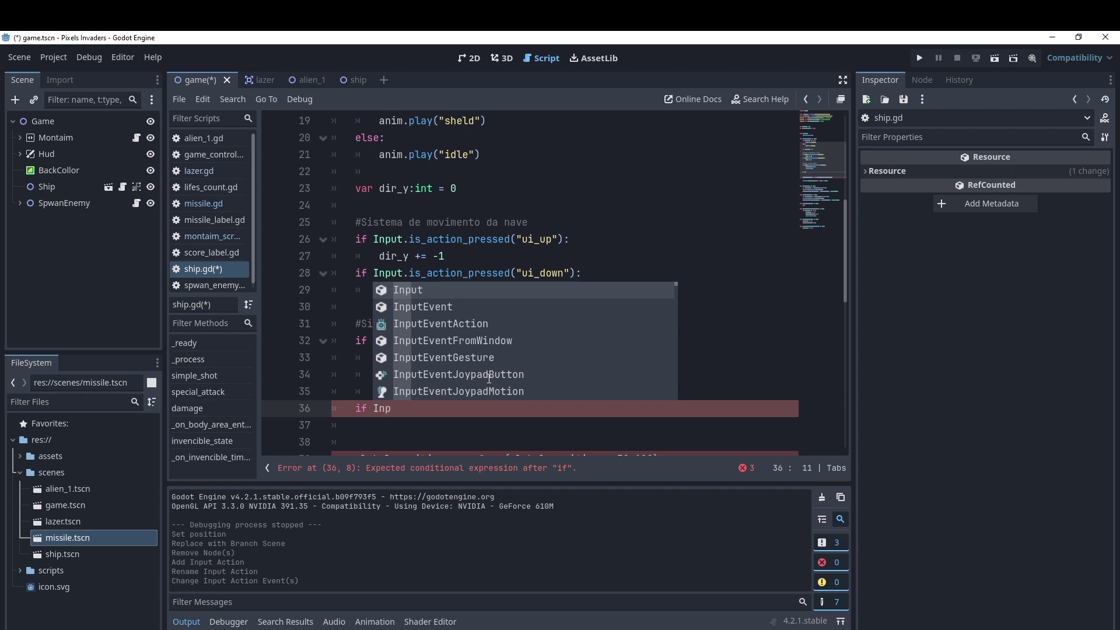
key(Return)
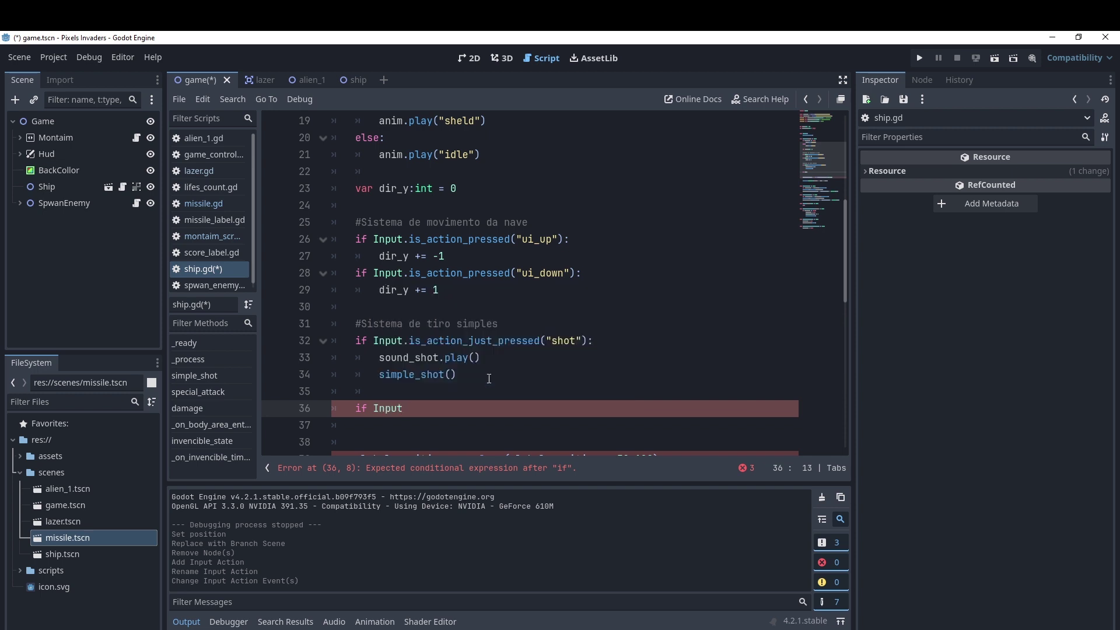
text(.)
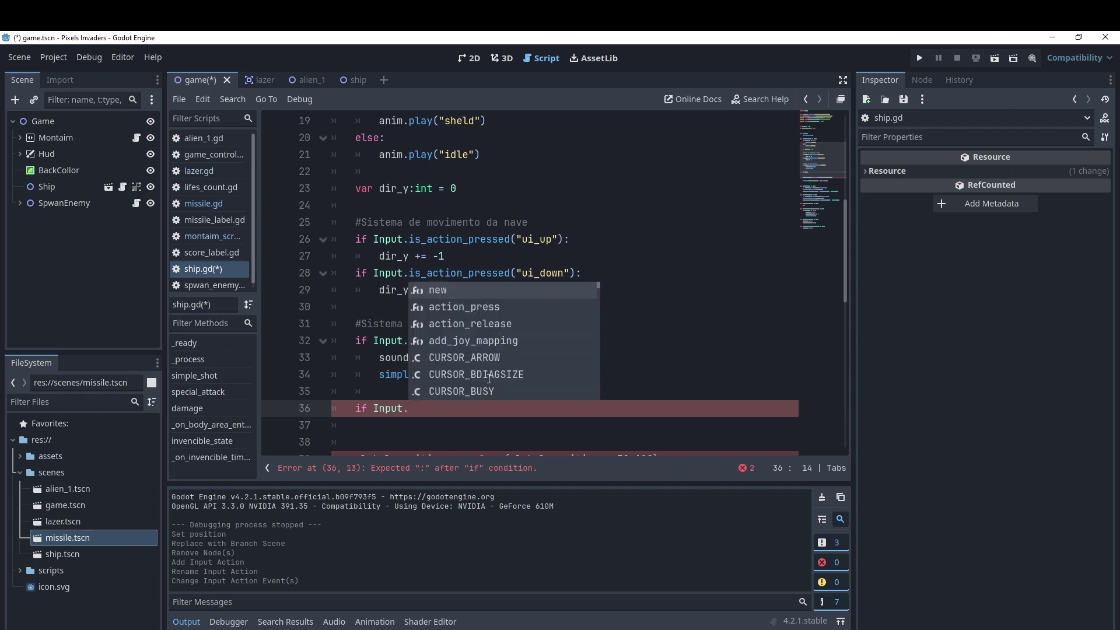
text(is)
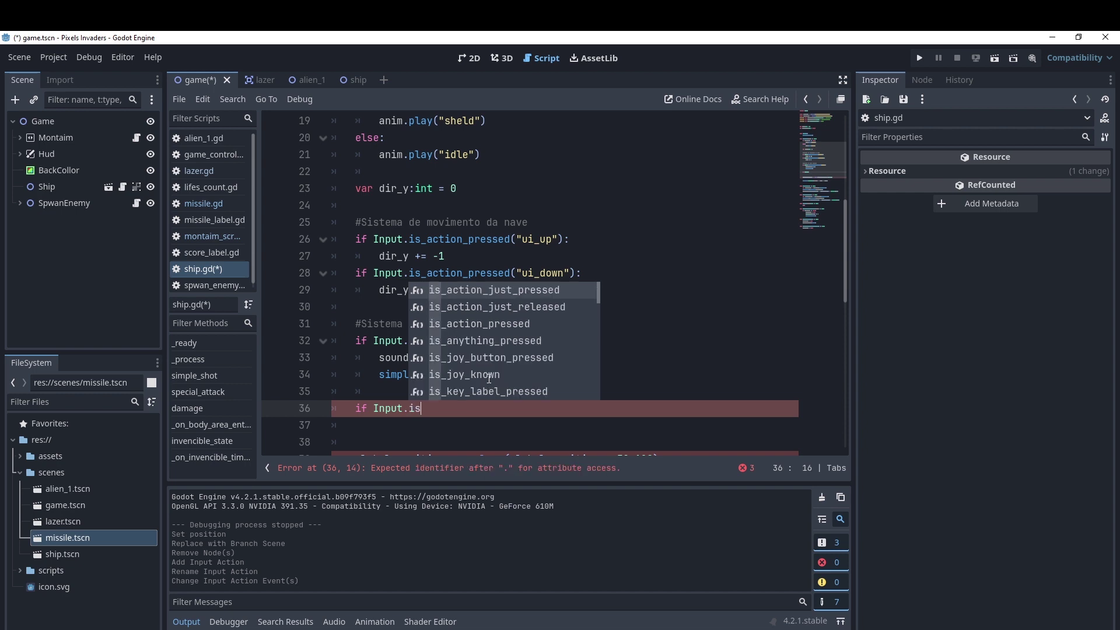
key(Return)
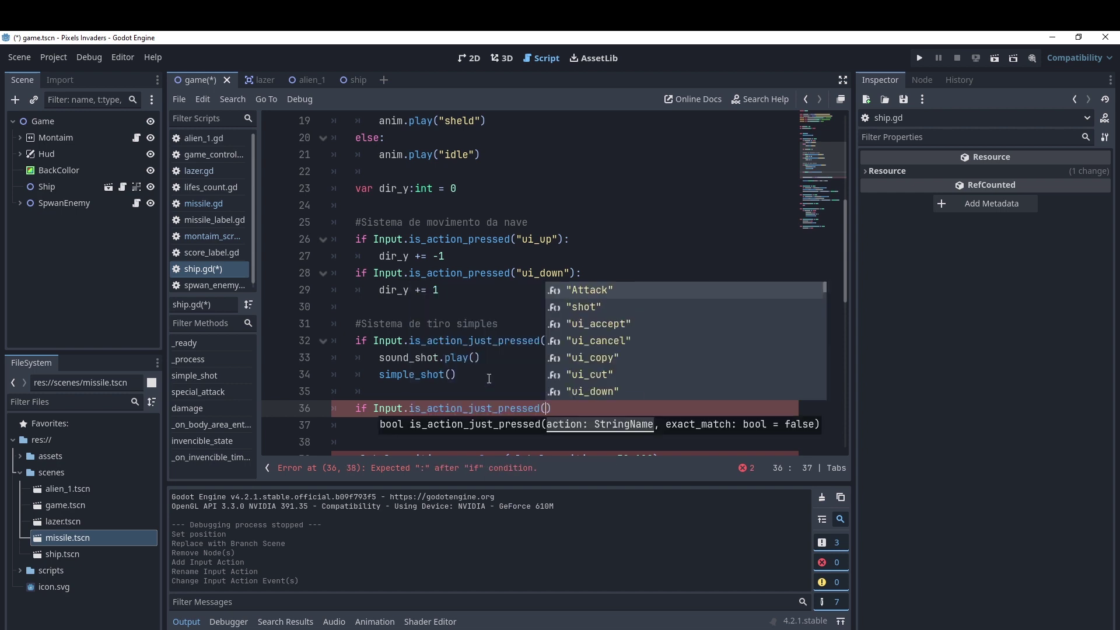
key(Return)
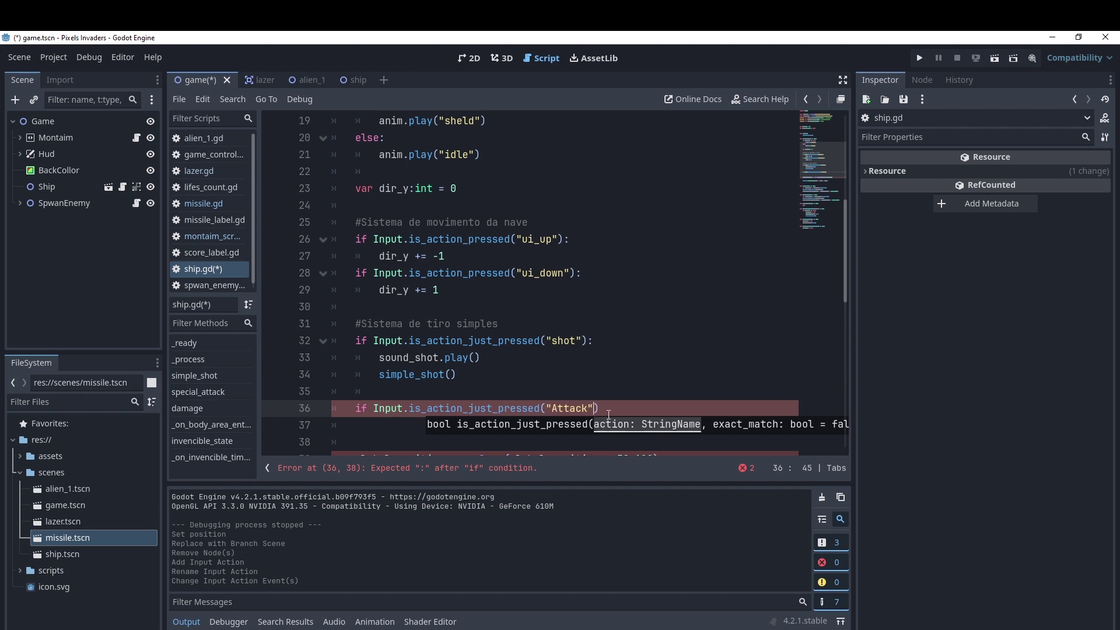
click(609, 414)
text(:)
key(Return)
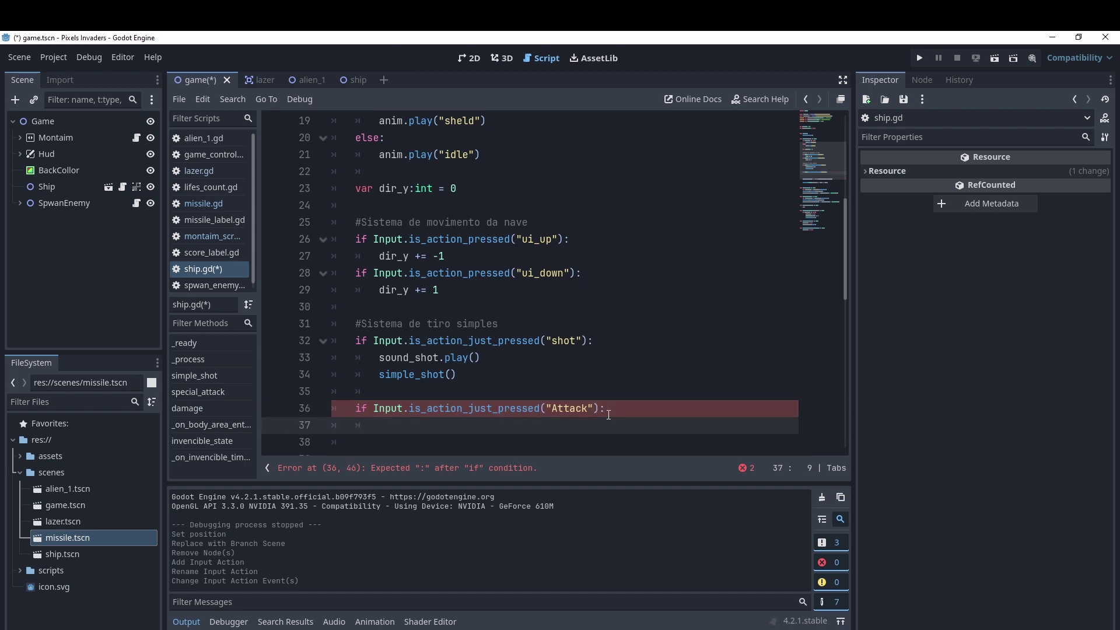
Call special_attack() inside the Attack check and save the script.
scroll(608, 415, down, 2)
scroll(354, 359, down, 2)
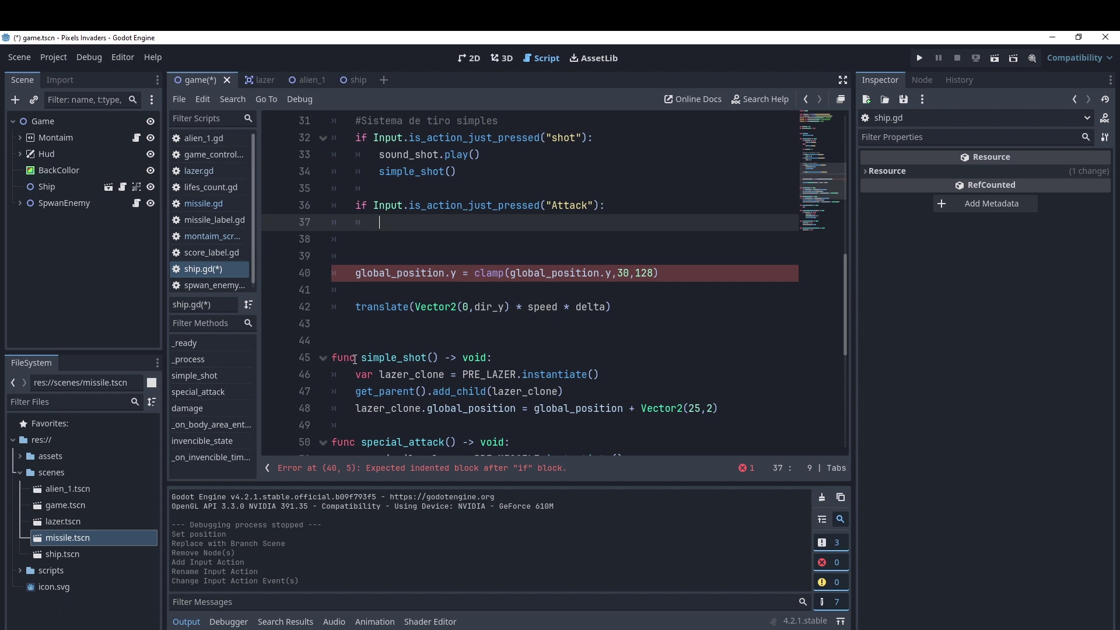
scroll(372, 414, down, 1)
drag(455, 393, 361, 392)
key(ctrl+c)
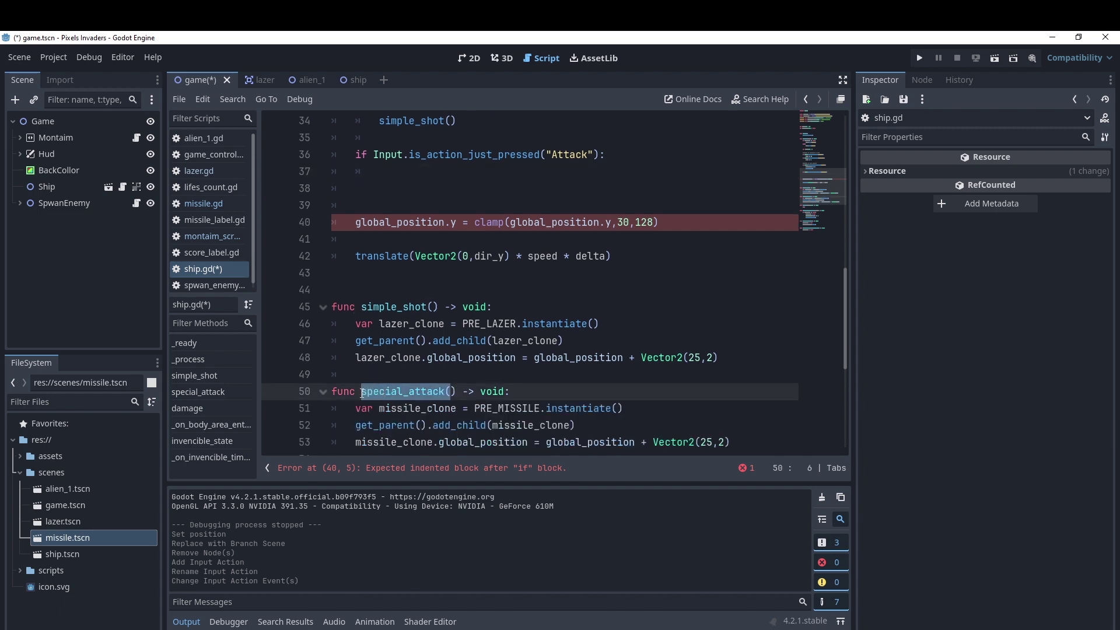
scroll(489, 316, up, 4)
click(550, 371)
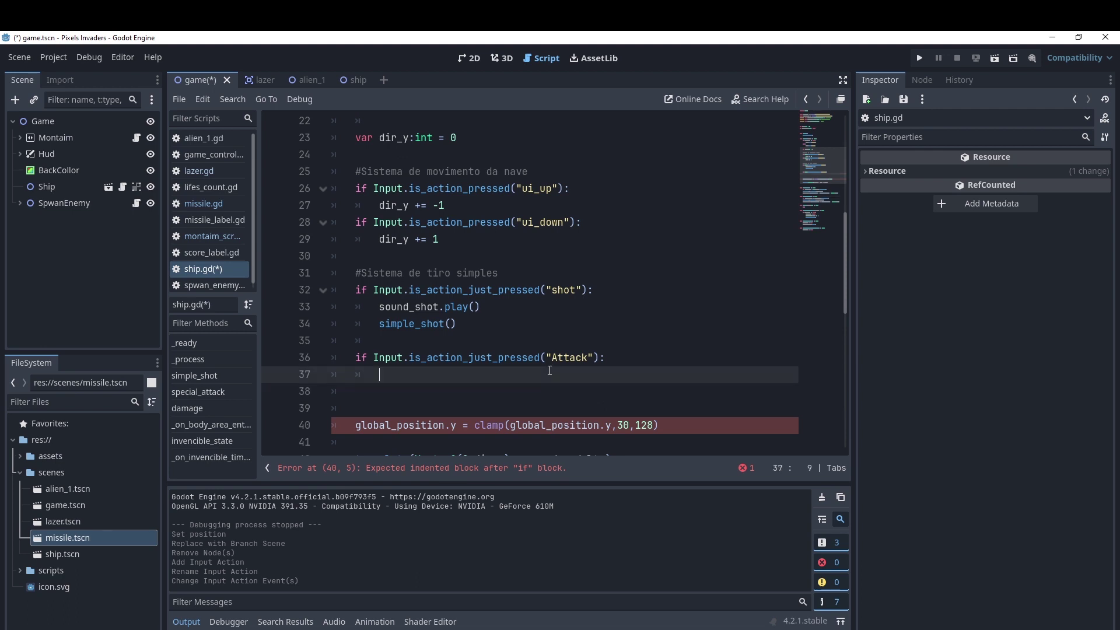
key(ctrl+v)
text())
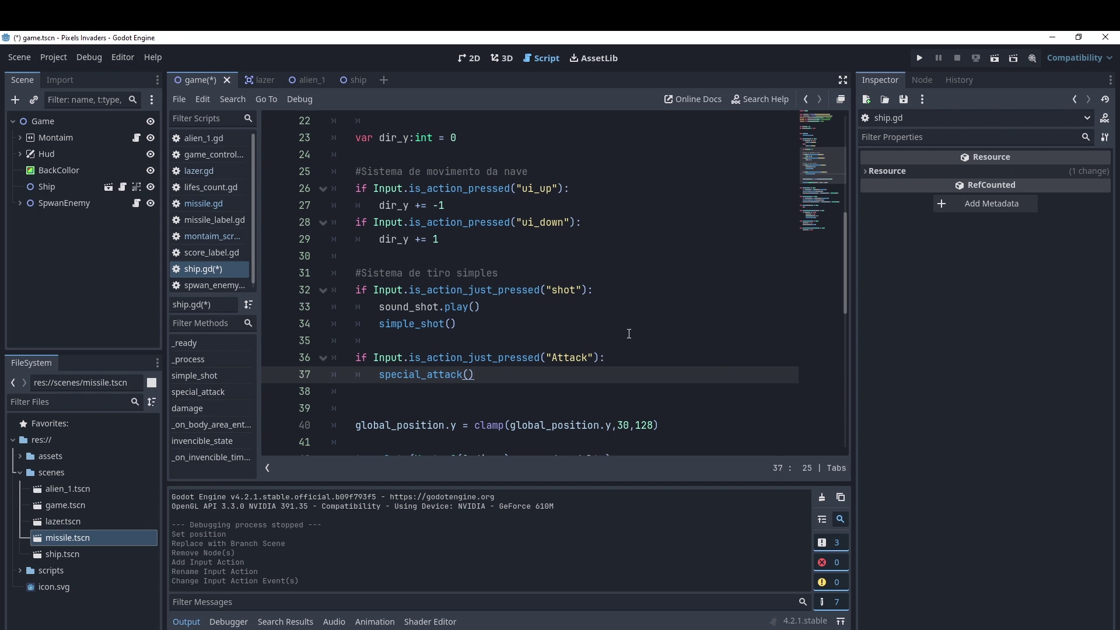
key(ctrl+s)
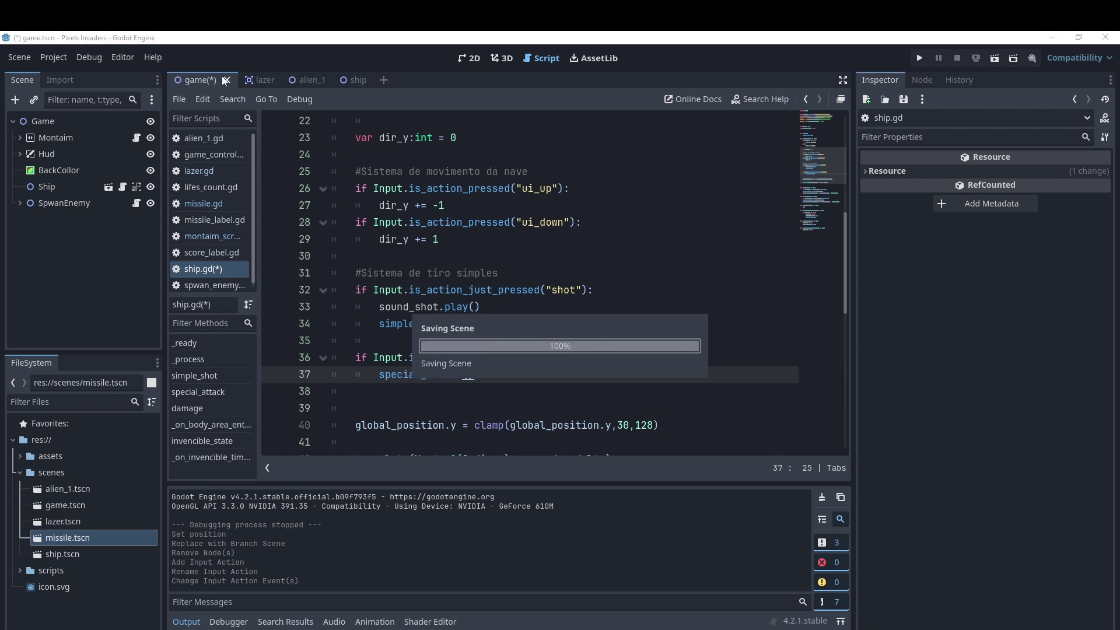
click(995, 58)
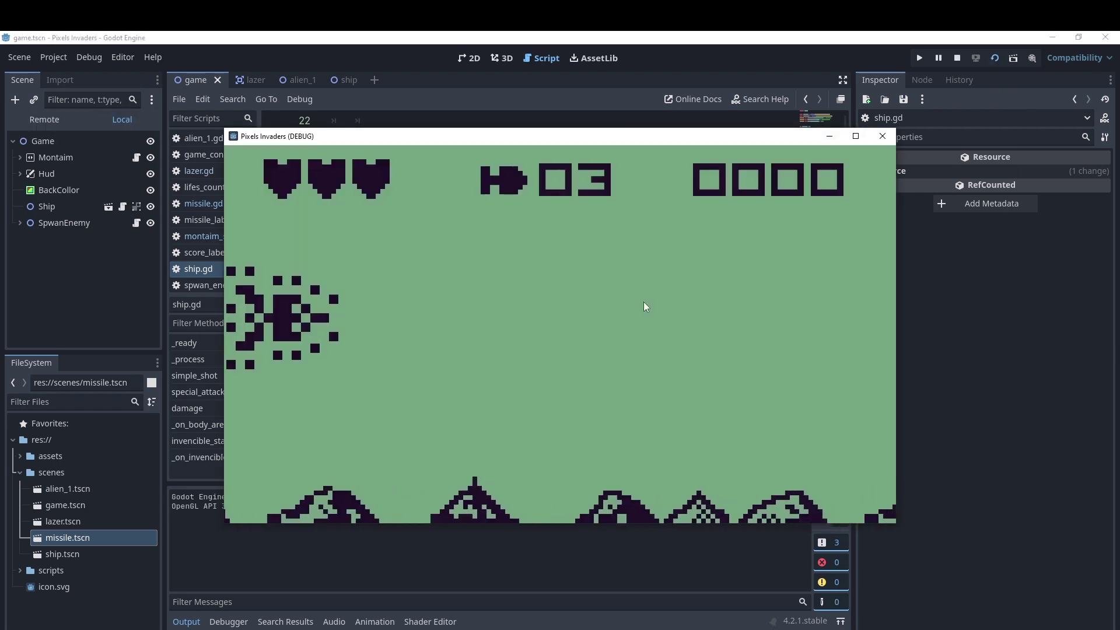
key(Down)
key(space)
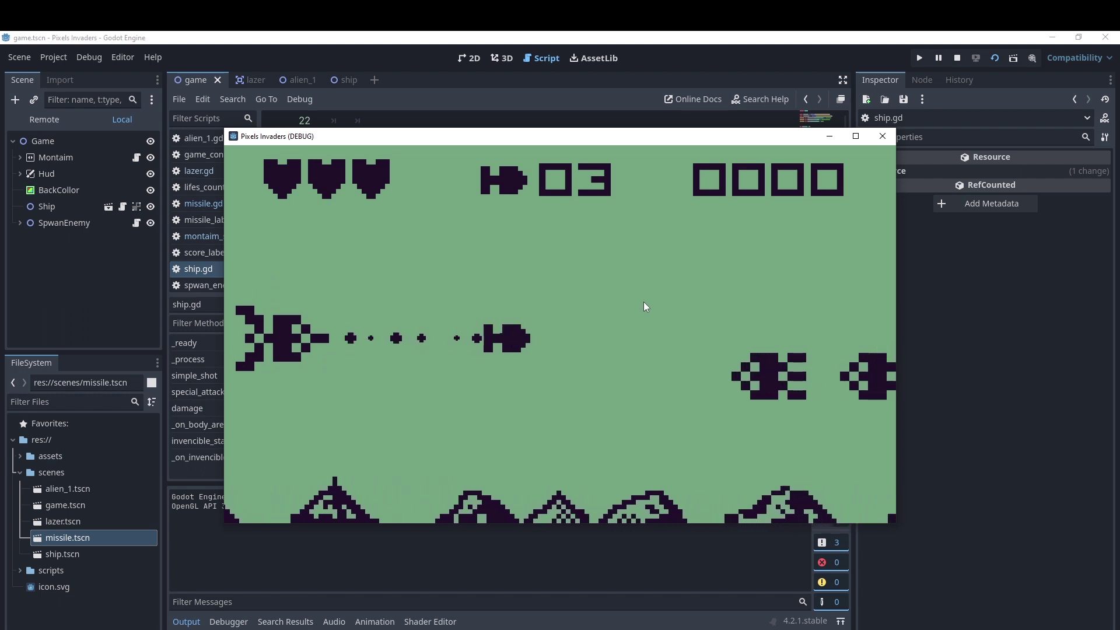
key(Down)
key(space)
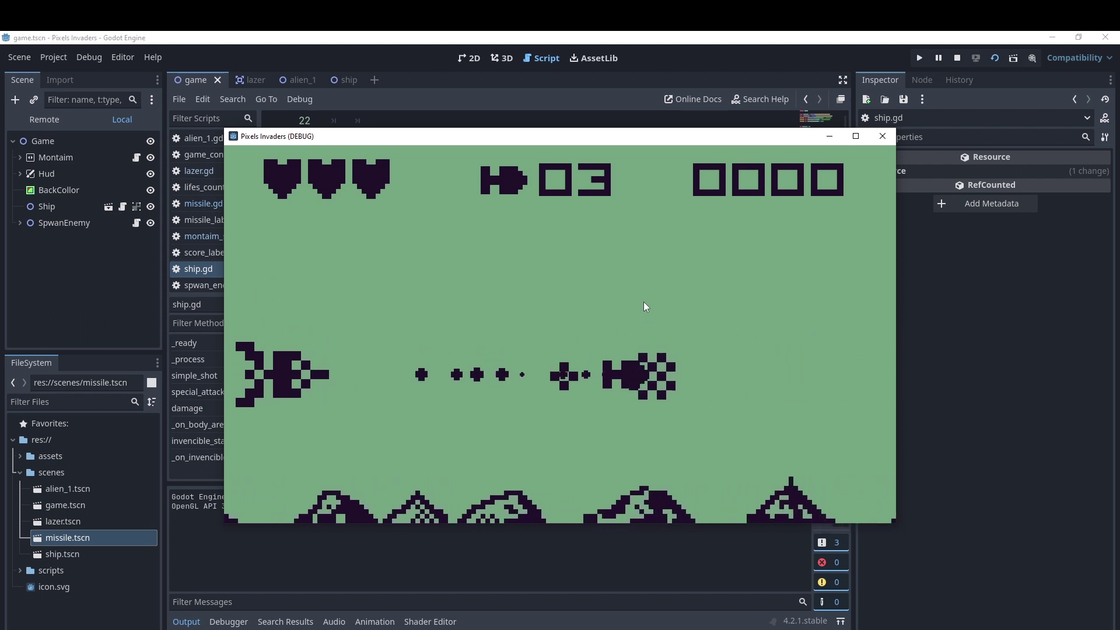
key(Up)
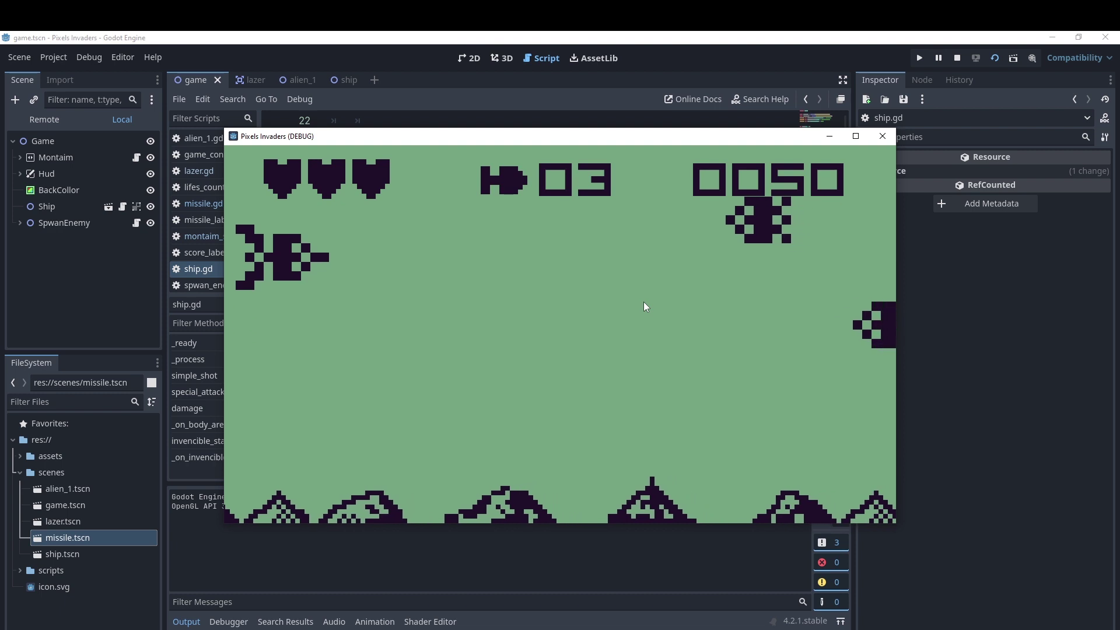
key(space)
key(Down)
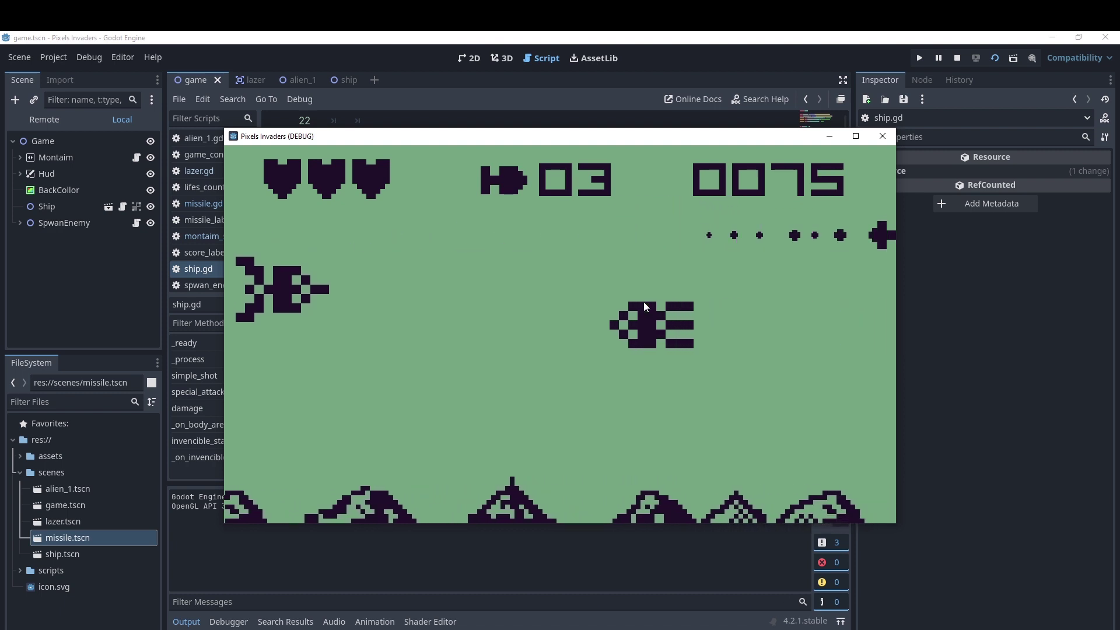
key(space)
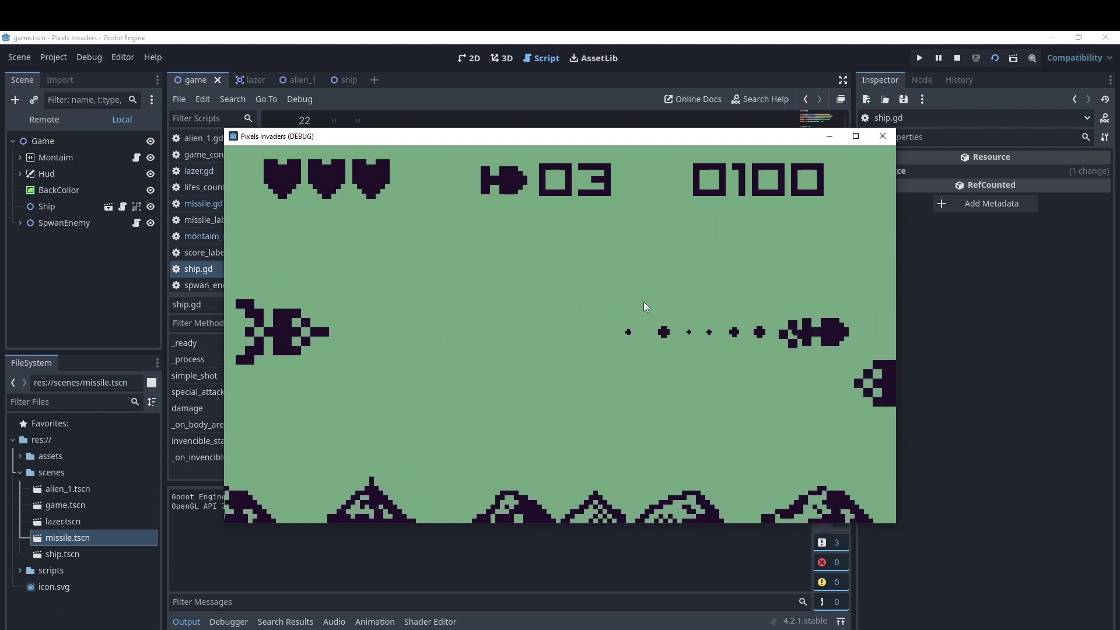
key(Down)
key(space)
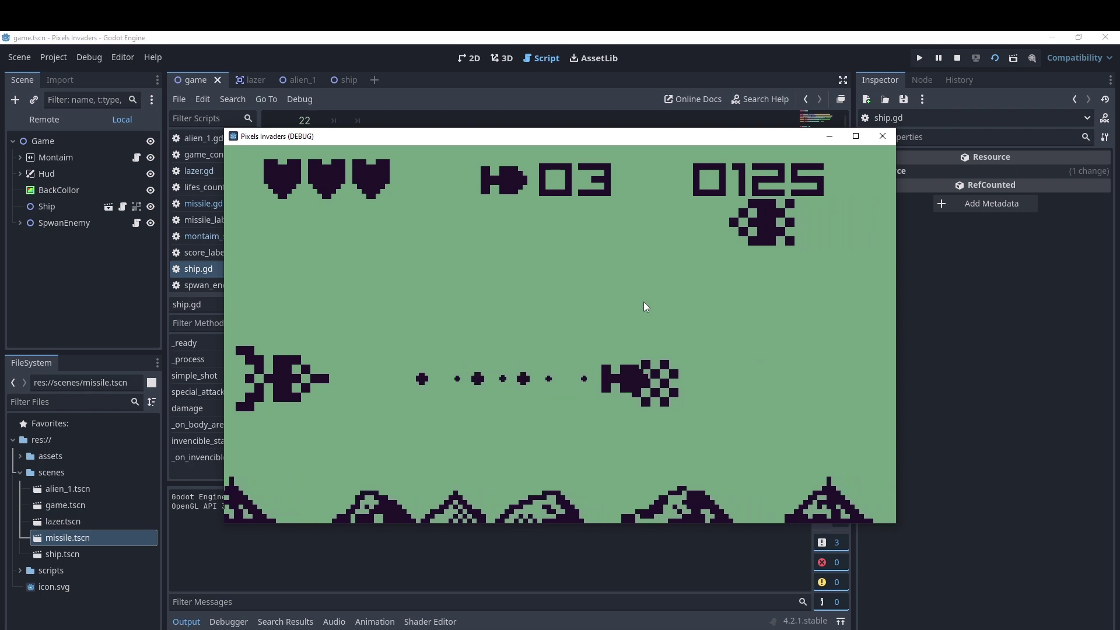
key(Up)
key(Up)
key(space)
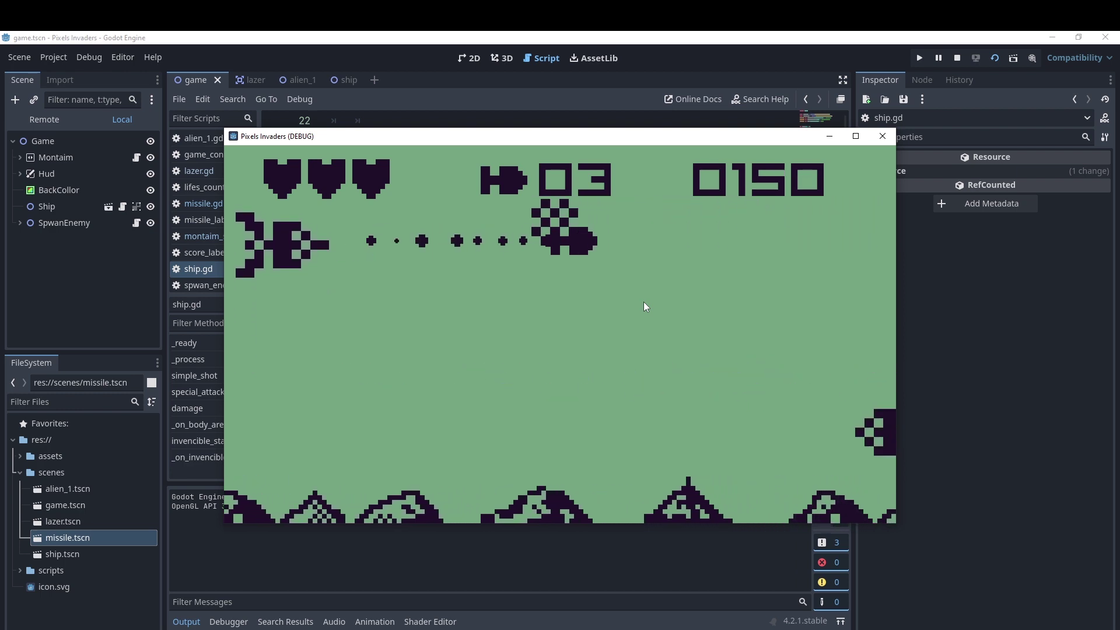
key(Down)
key(Down)
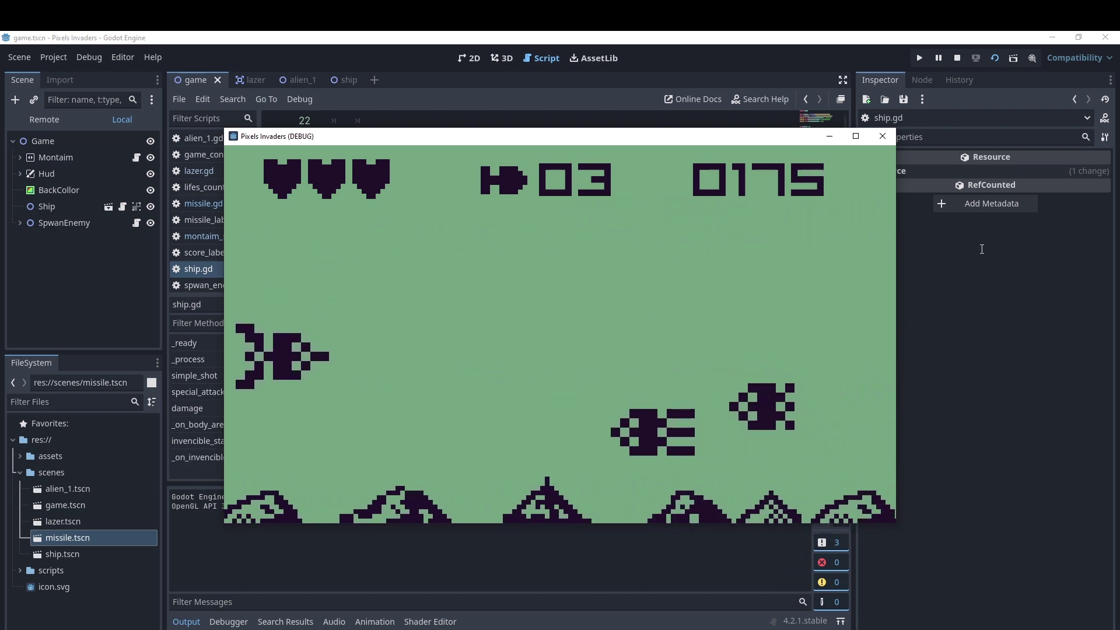
click(882, 136)
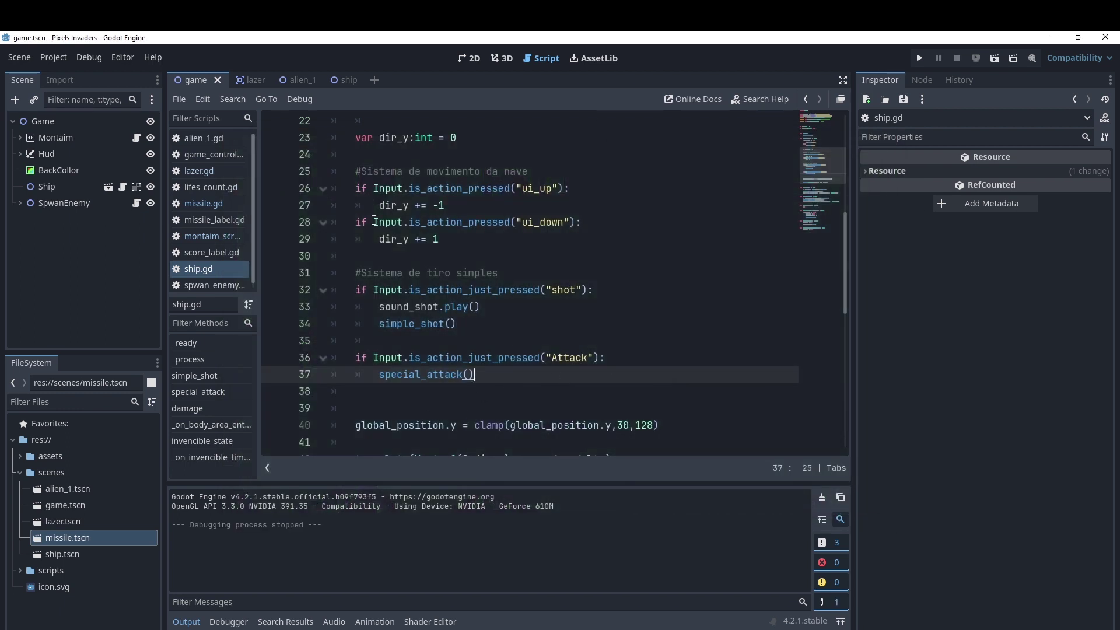
Select the kill() function lines in lazer.gd, then open missile.tscn from the FileSystem dock.
click(260, 83)
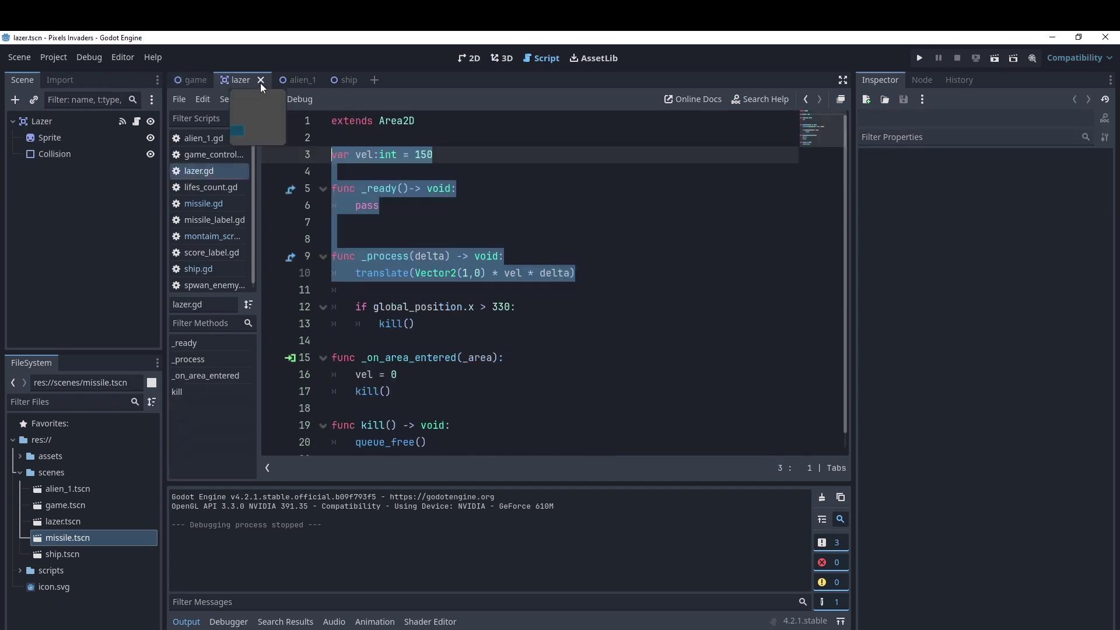
click(465, 381)
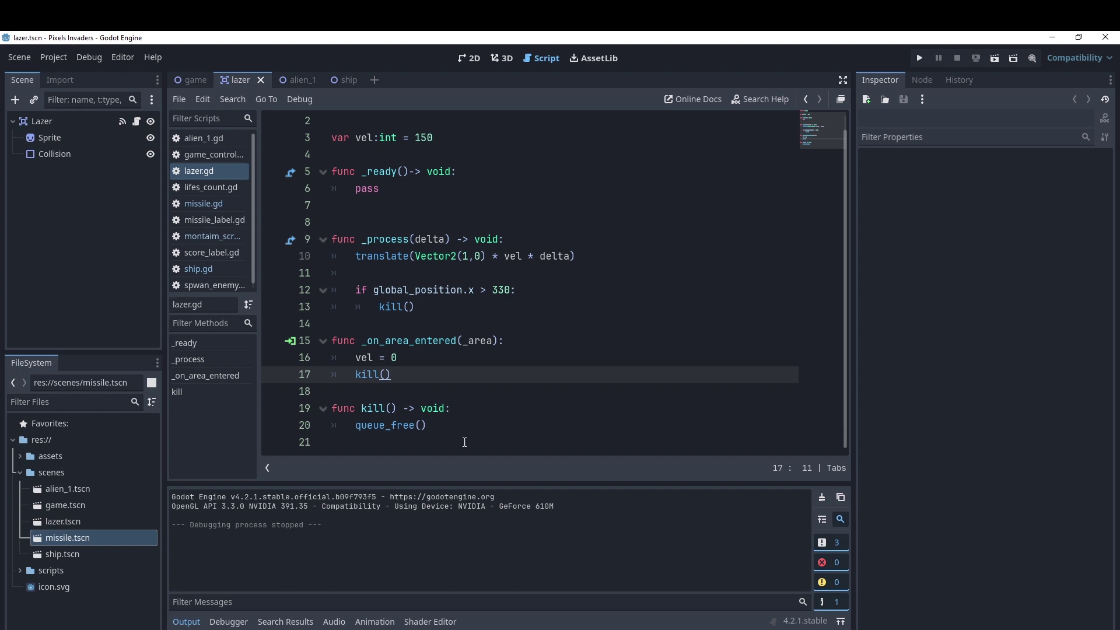
drag(434, 427, 334, 412)
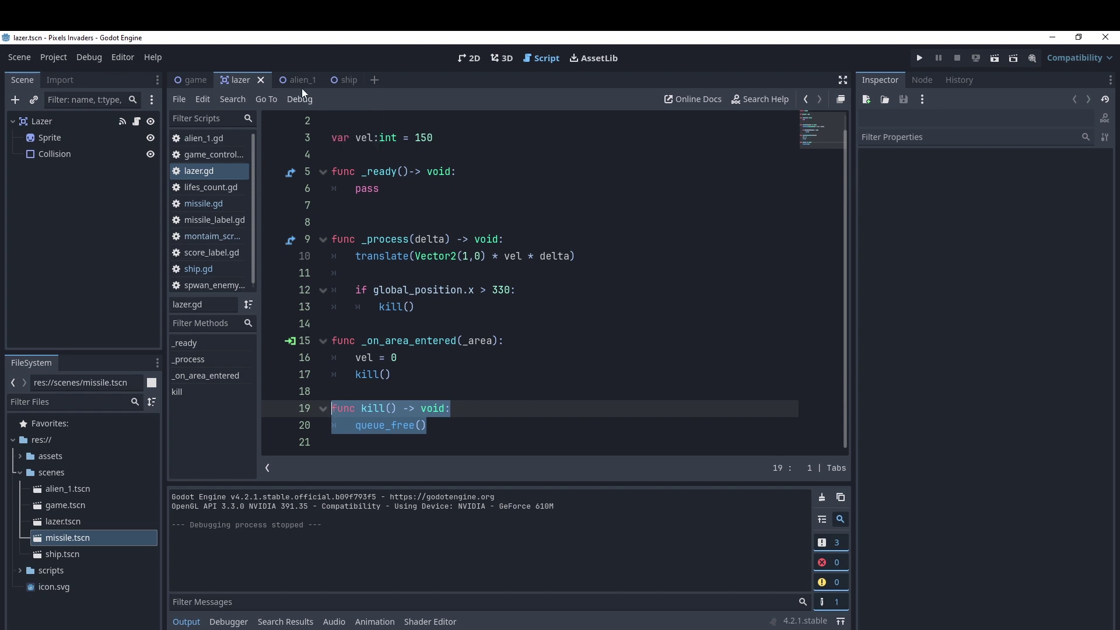
click(197, 83)
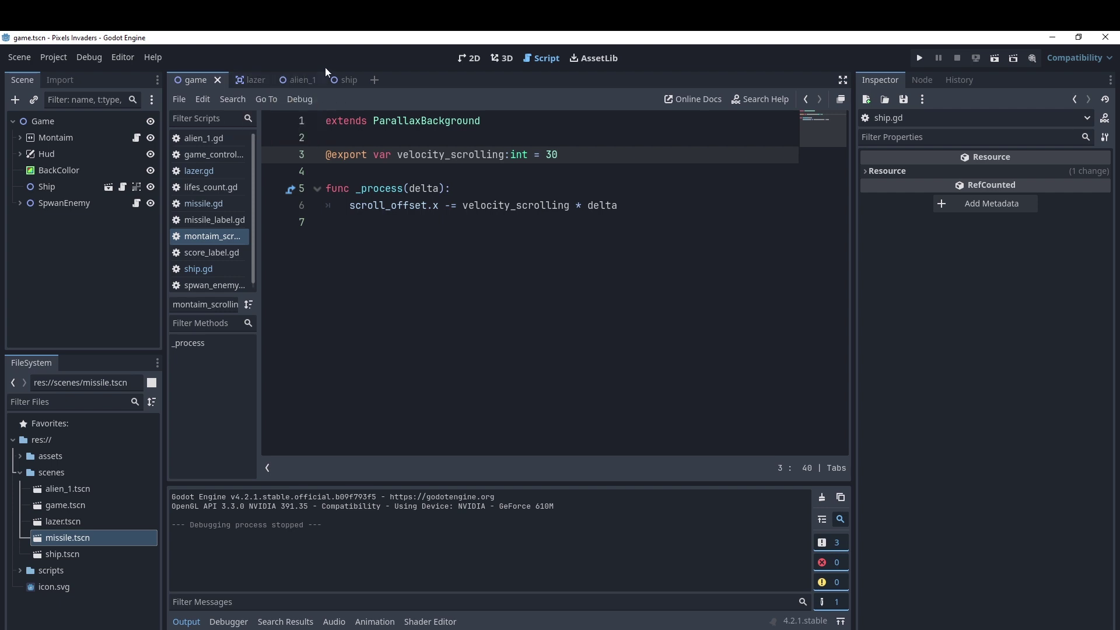
double_click(58, 536)
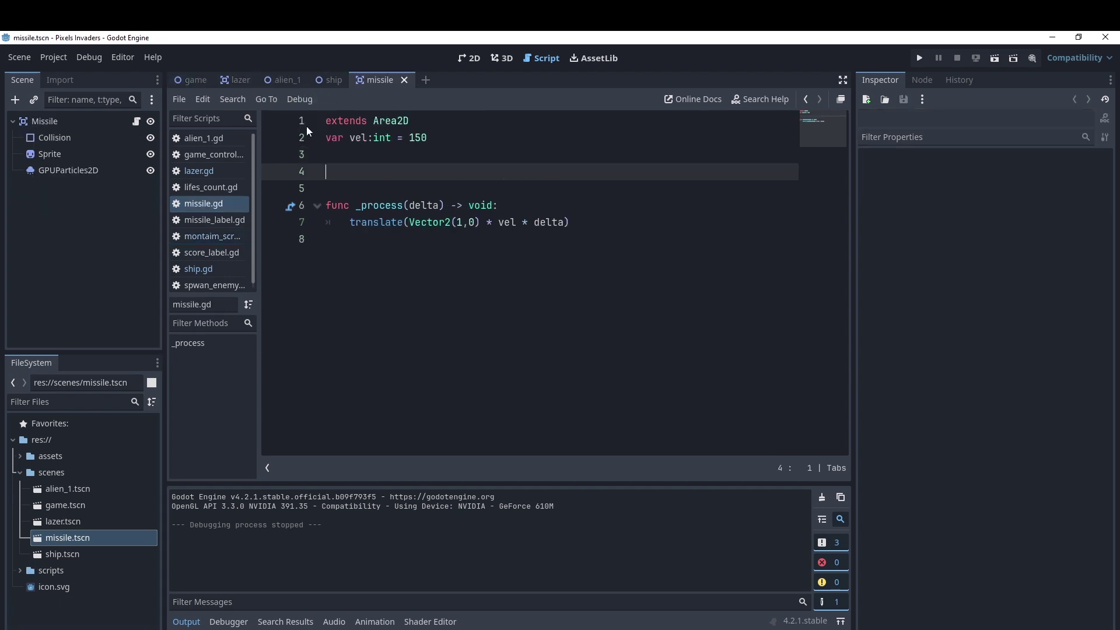
Connect the Missile node's area_entered signal to a handler on Missile.
click(471, 59)
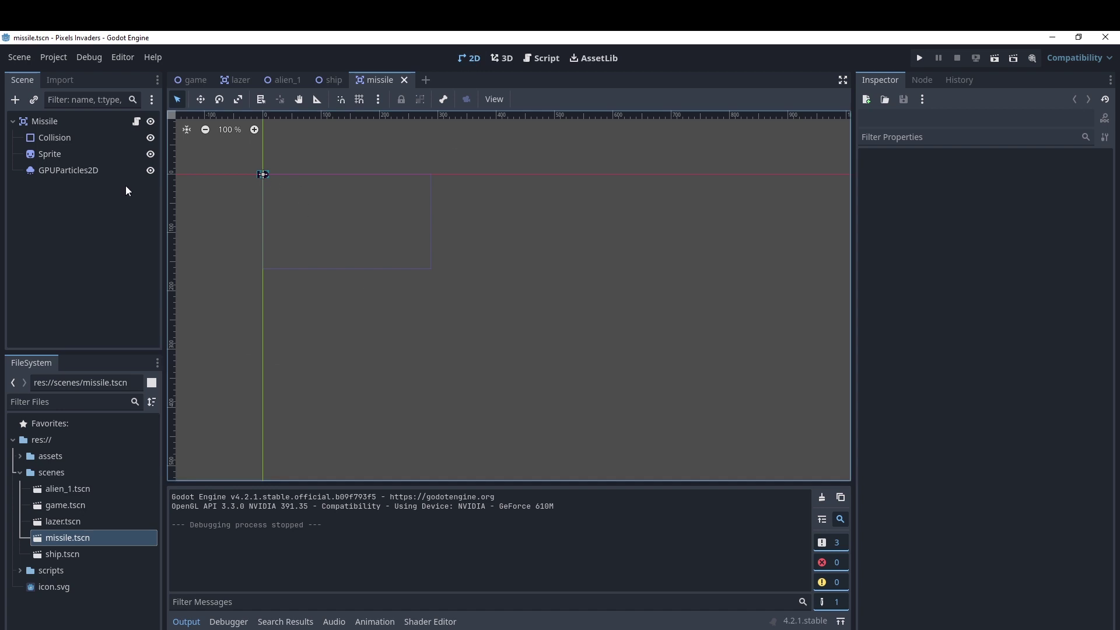
scroll(255, 201, up, 1)
click(38, 124)
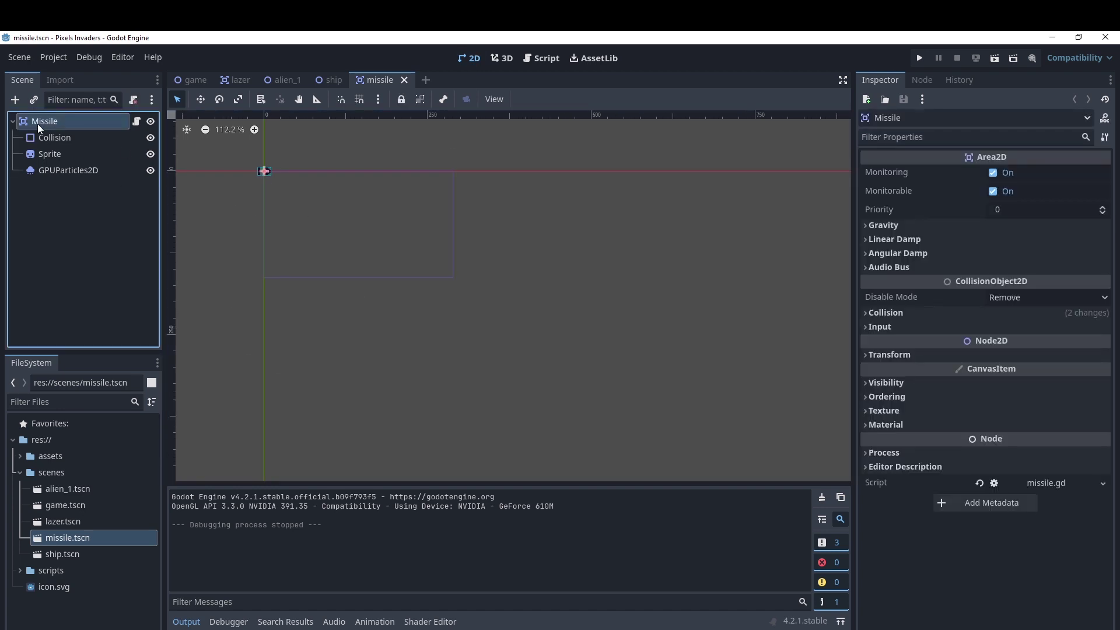
click(924, 80)
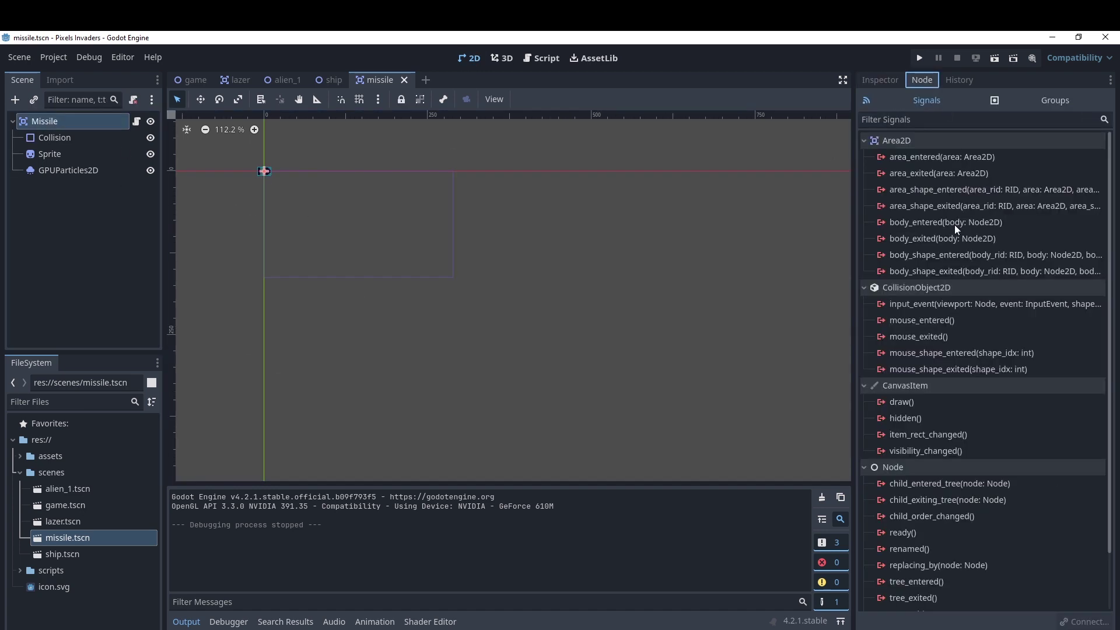
double_click(925, 159)
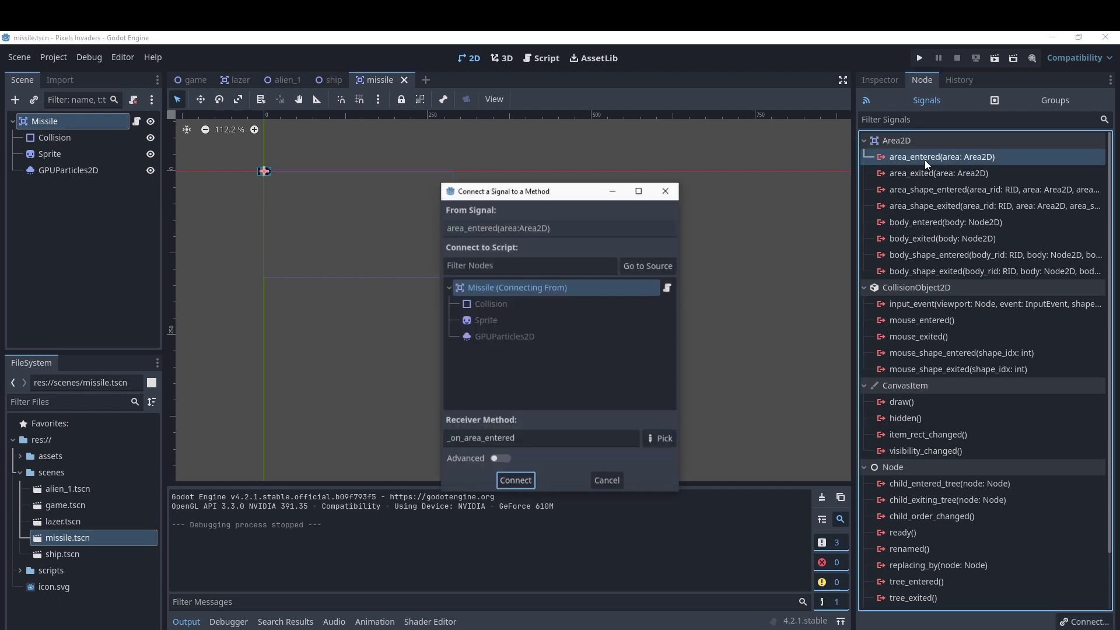
click(668, 292)
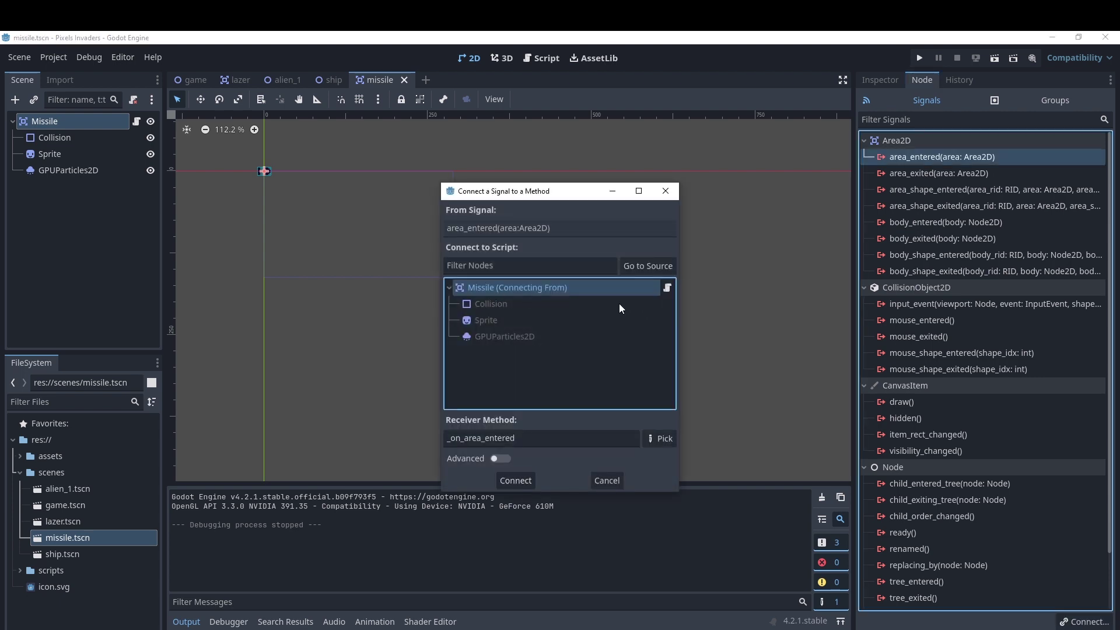
click(527, 482)
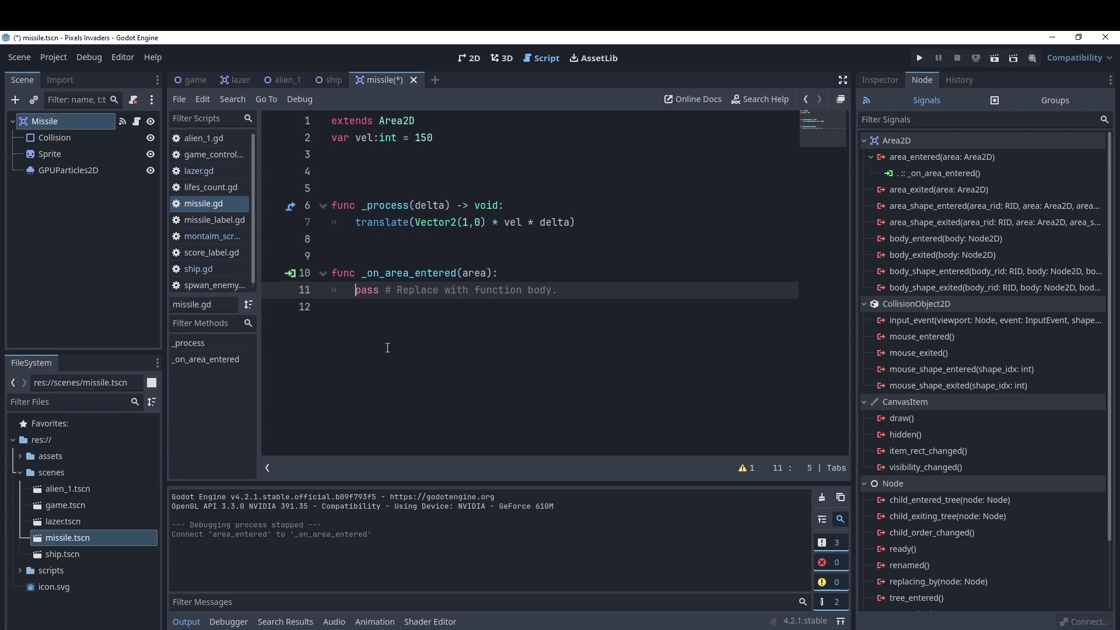
Add a kill() function with queue_free(), call kill() in place of pass, and save.
click(352, 317)
key(Return)
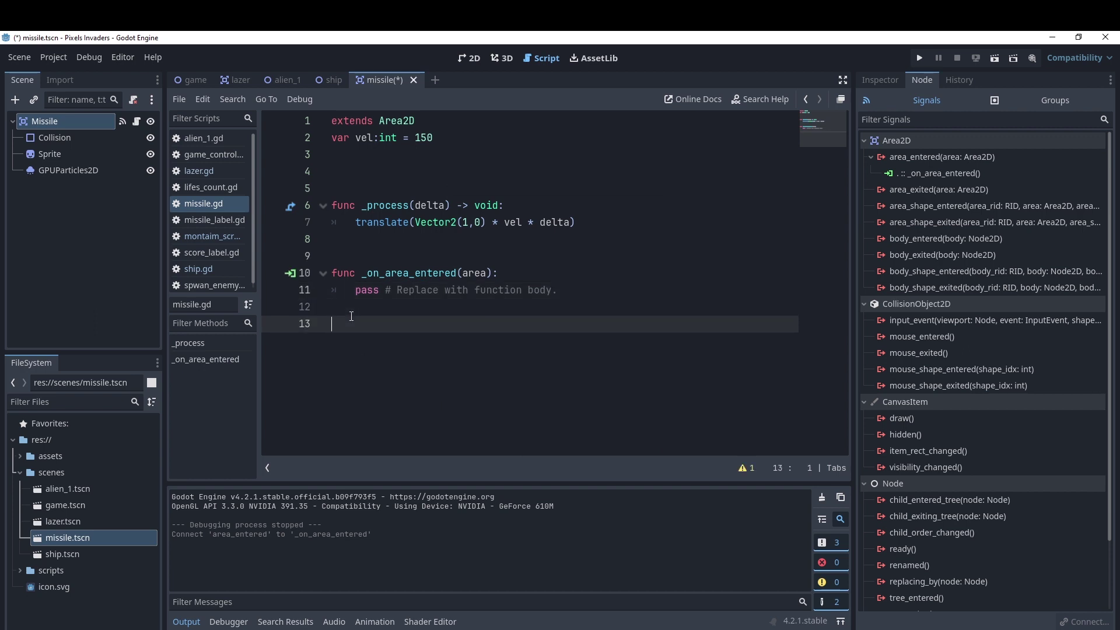
text(func kill() -> void: 	queue_free())
drag(355, 290, 588, 286)
text(ki)
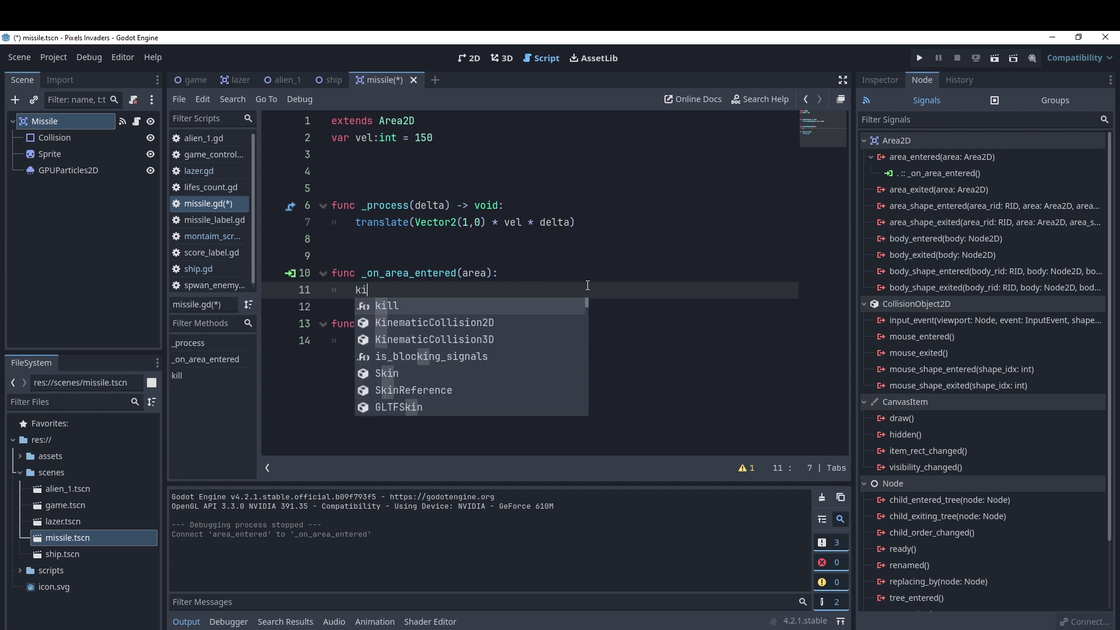
key(Return)
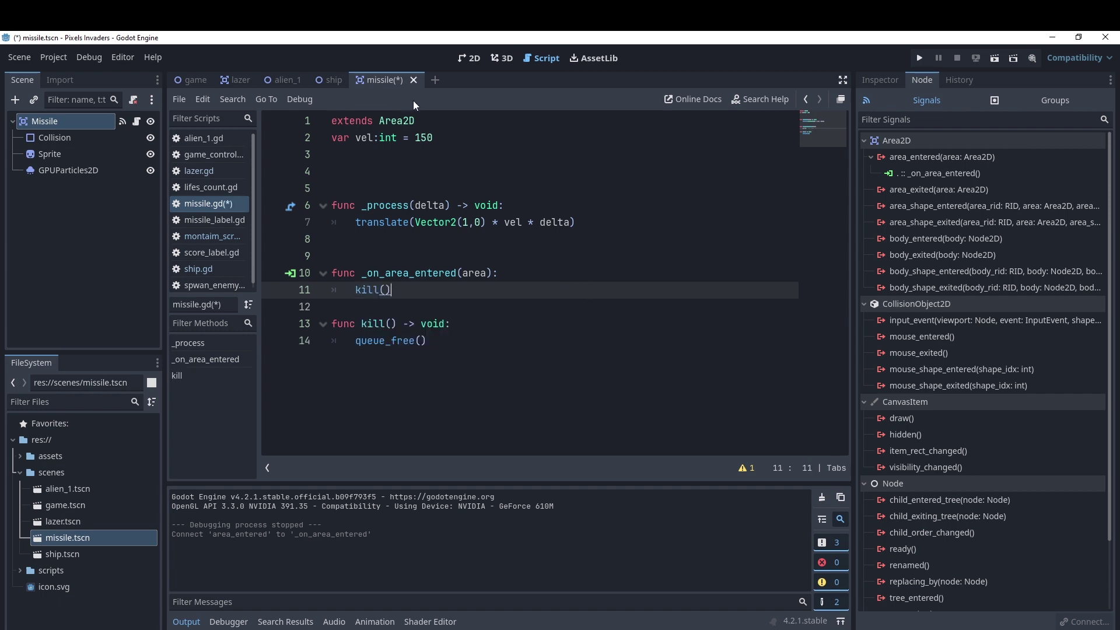
key(ctrl+s)
click(197, 79)
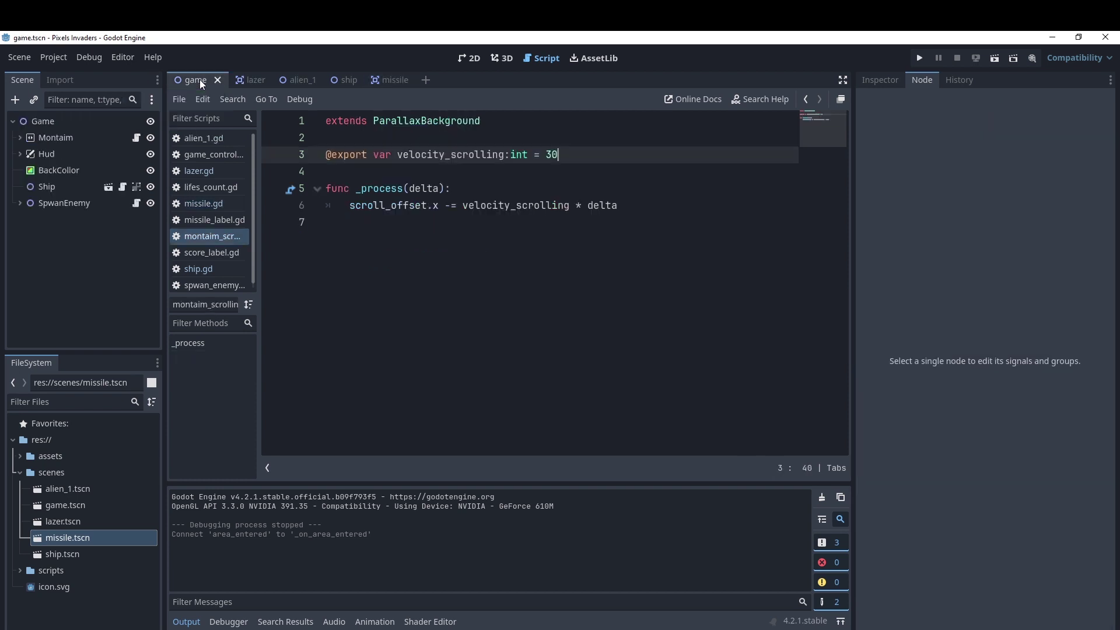
click(994, 58)
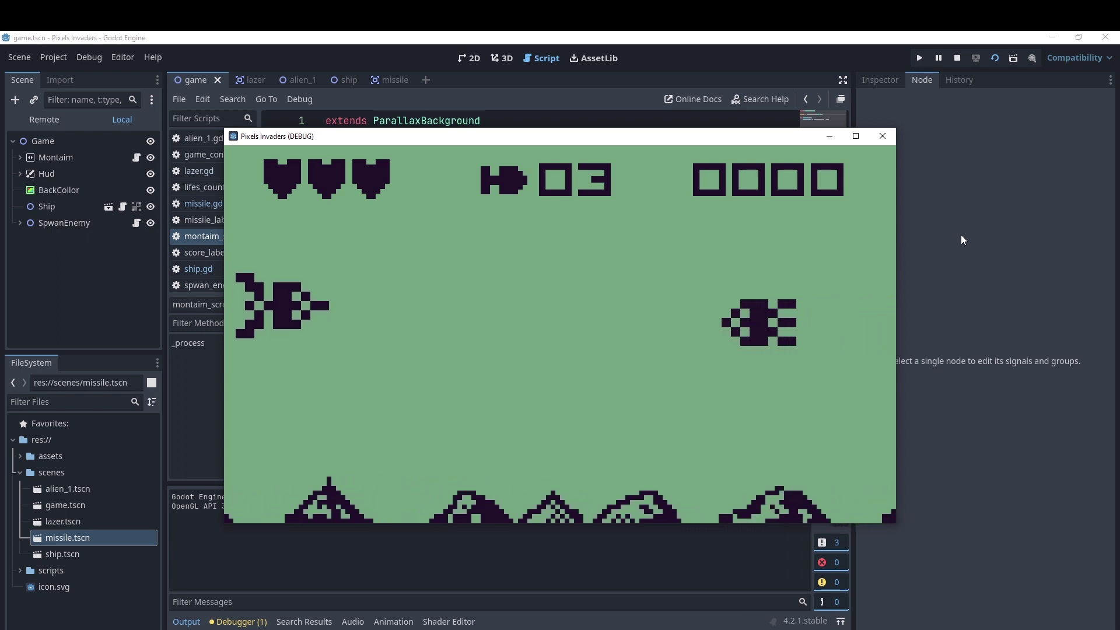
key(space)
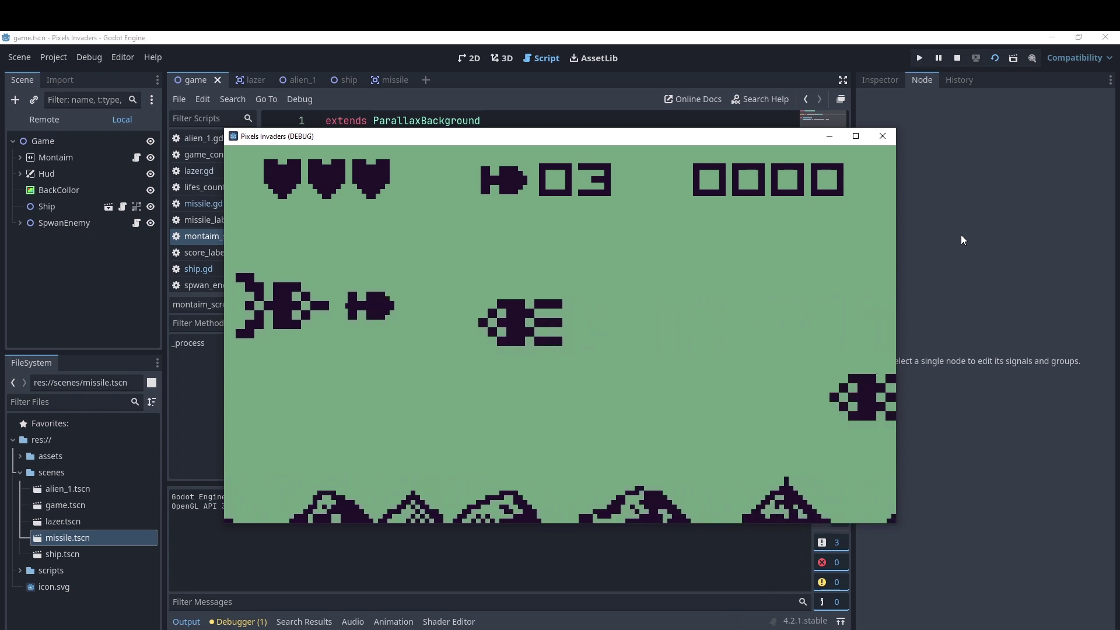
key(Down)
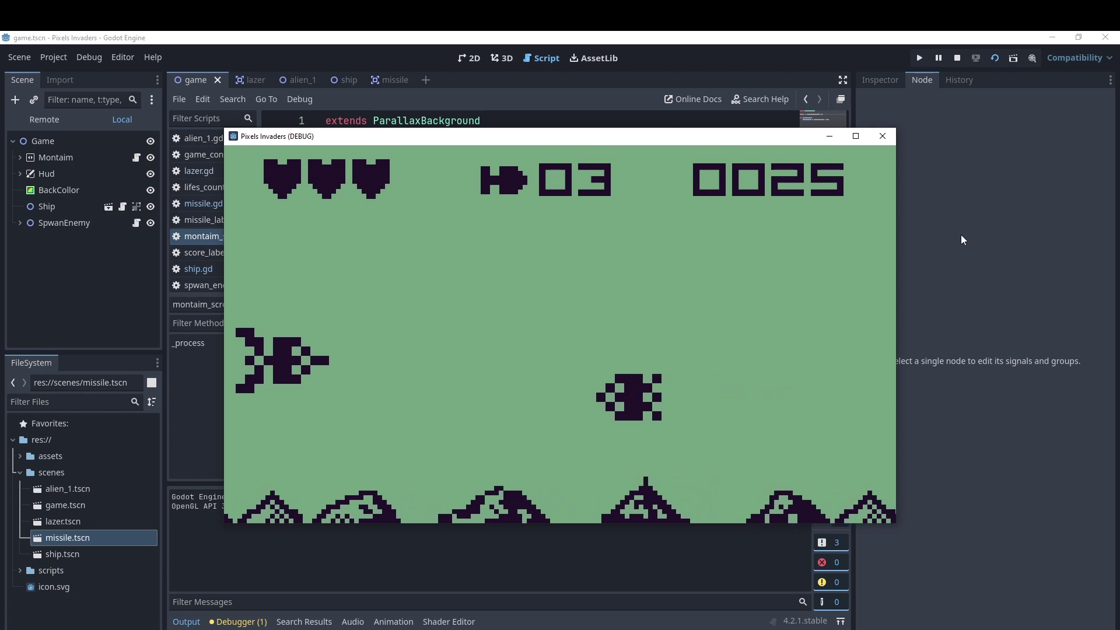
key(space)
key(Down)
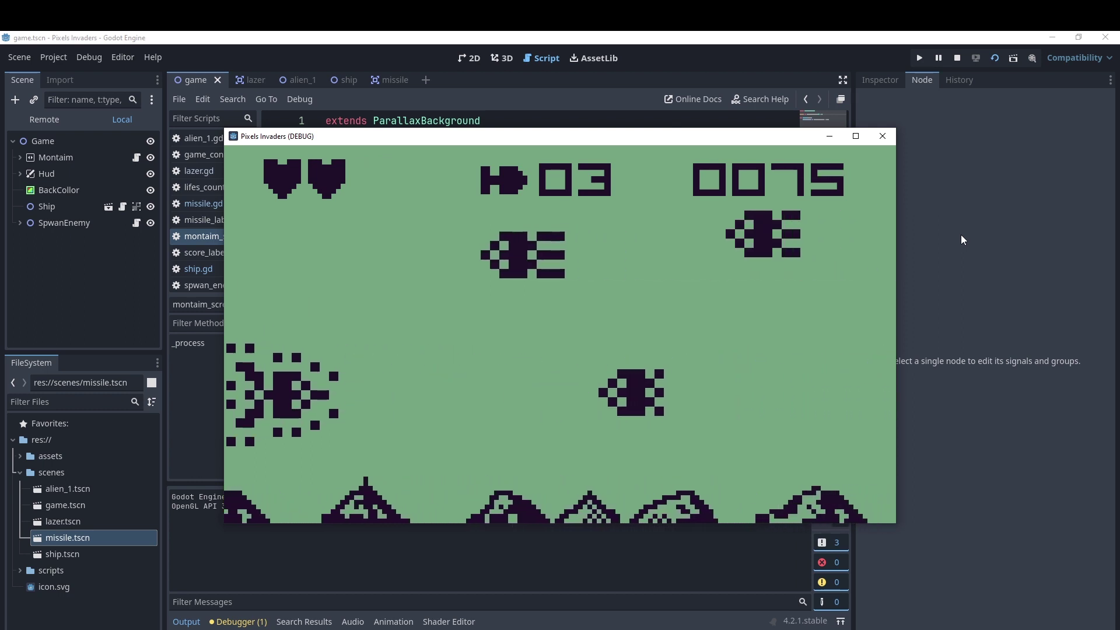
click(882, 135)
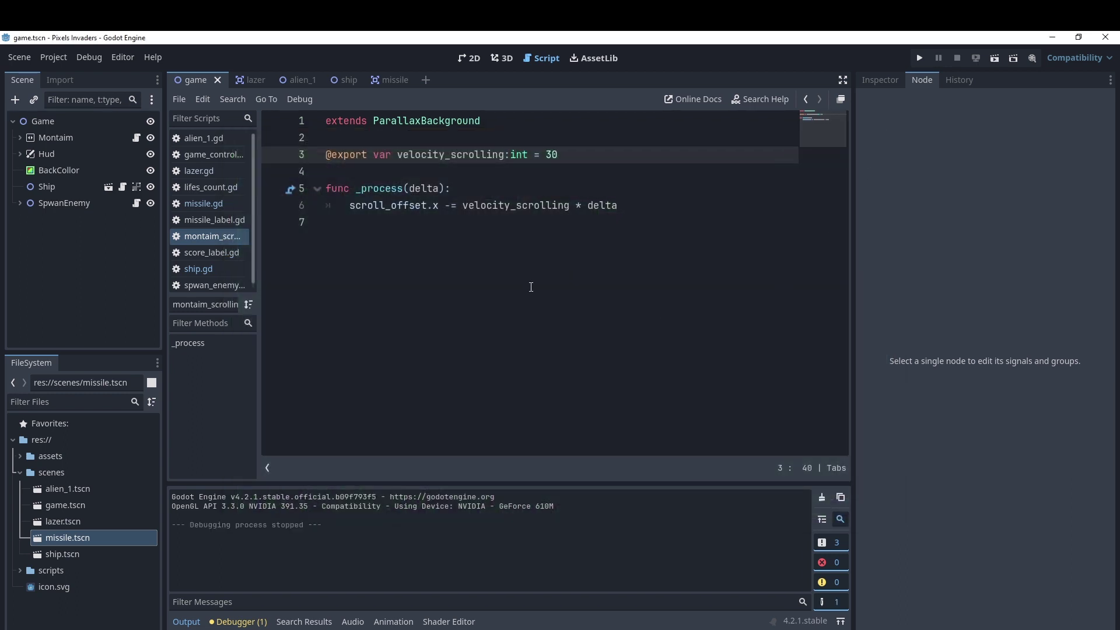
Insert vel = 0 above kill() in the _on_area_entered handler.
click(387, 80)
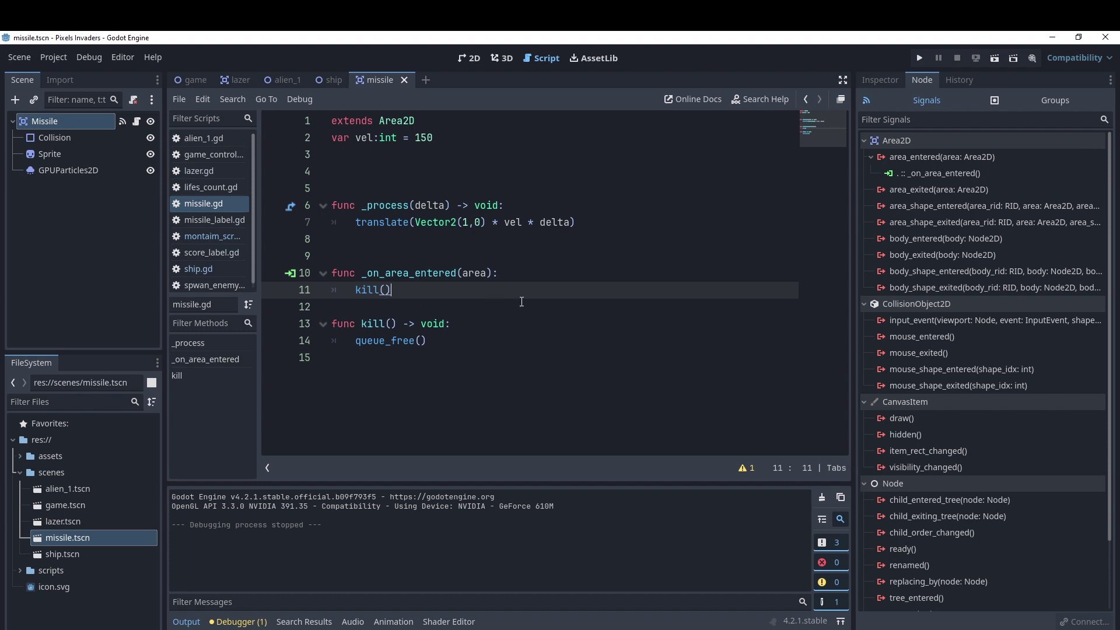
click(510, 273)
key(Return)
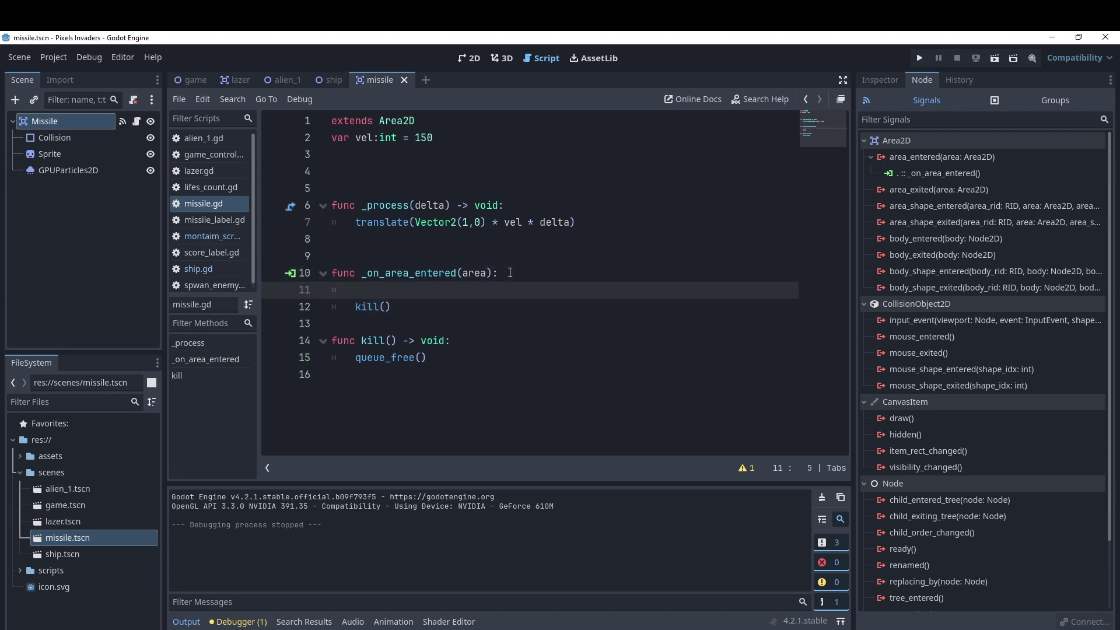
text(velo)
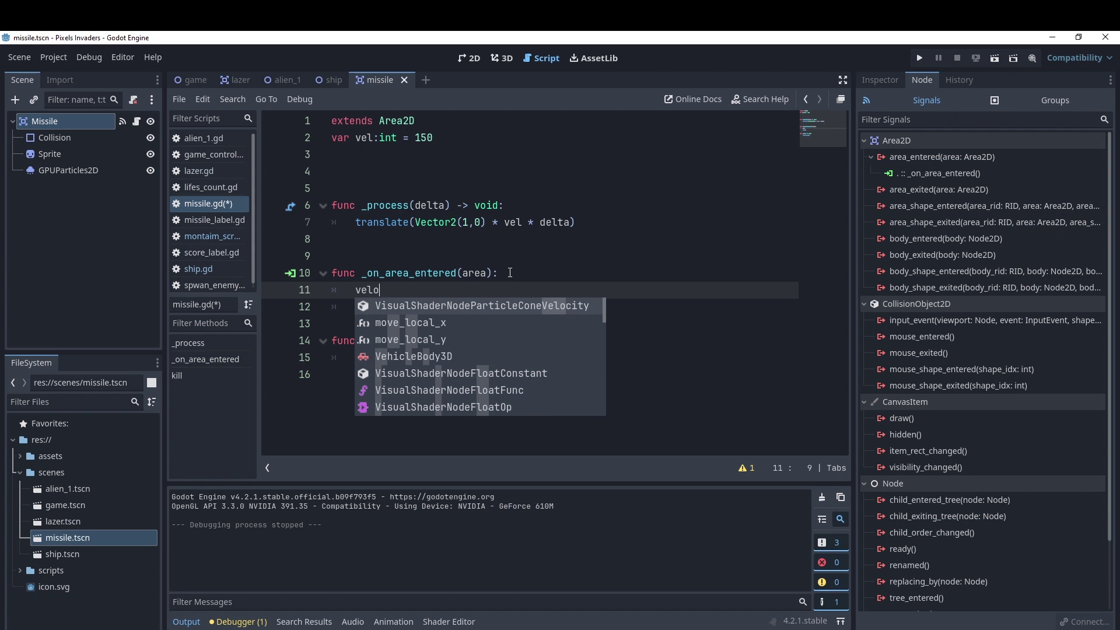
key(BackSpace)
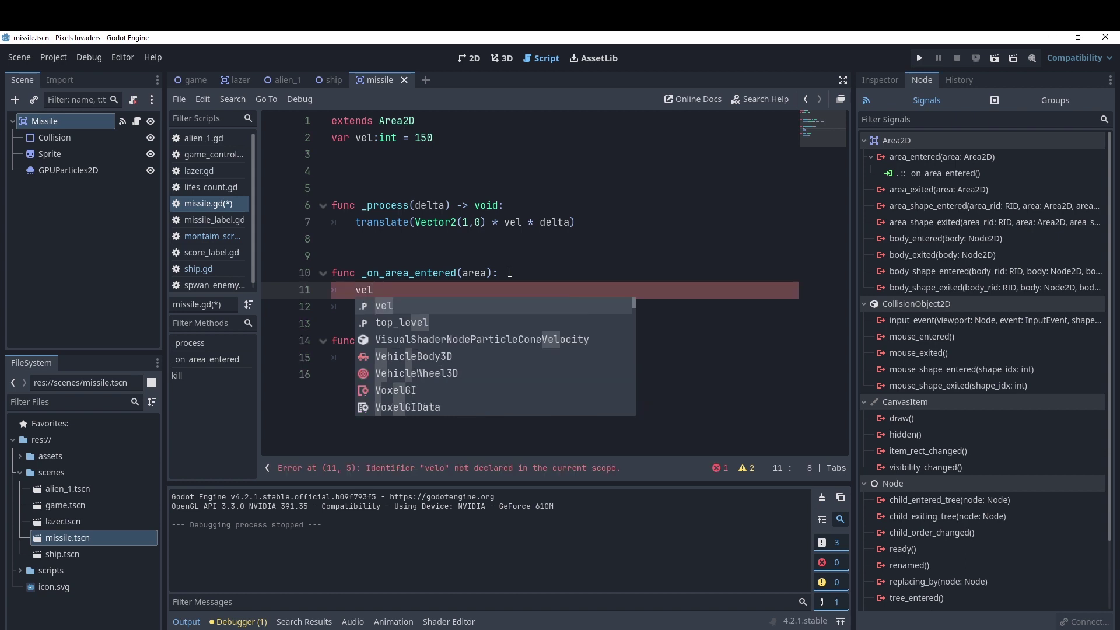
key(Escape)
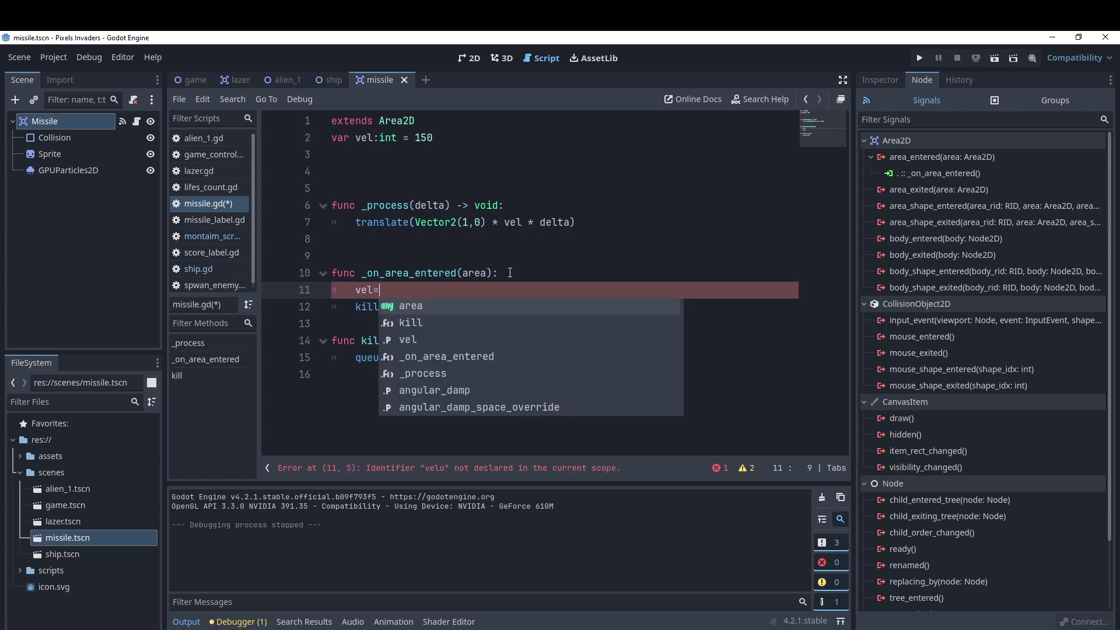
text(0)
click(369, 290)
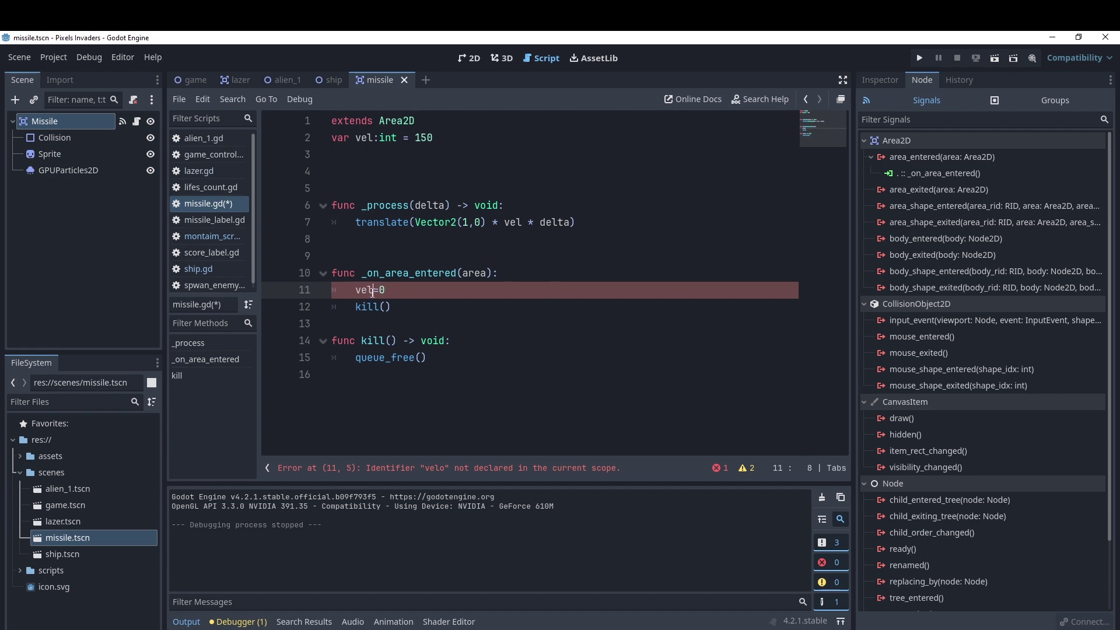
key(Right)
click(407, 291)
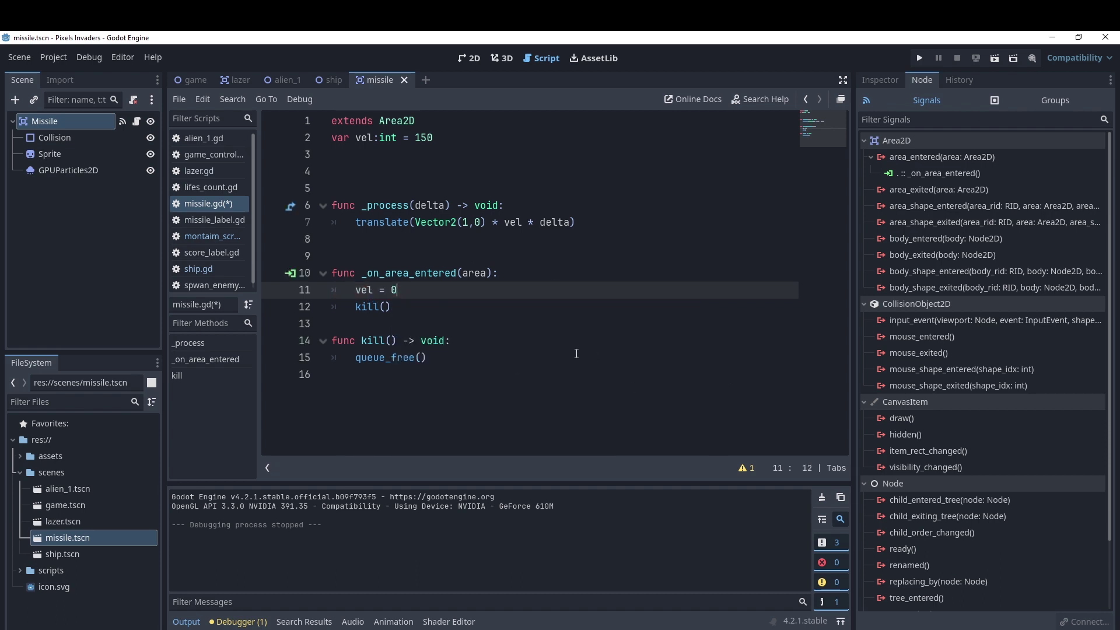
Rename the handler's parameter to _area and give it a -> void return type.
click(743, 468)
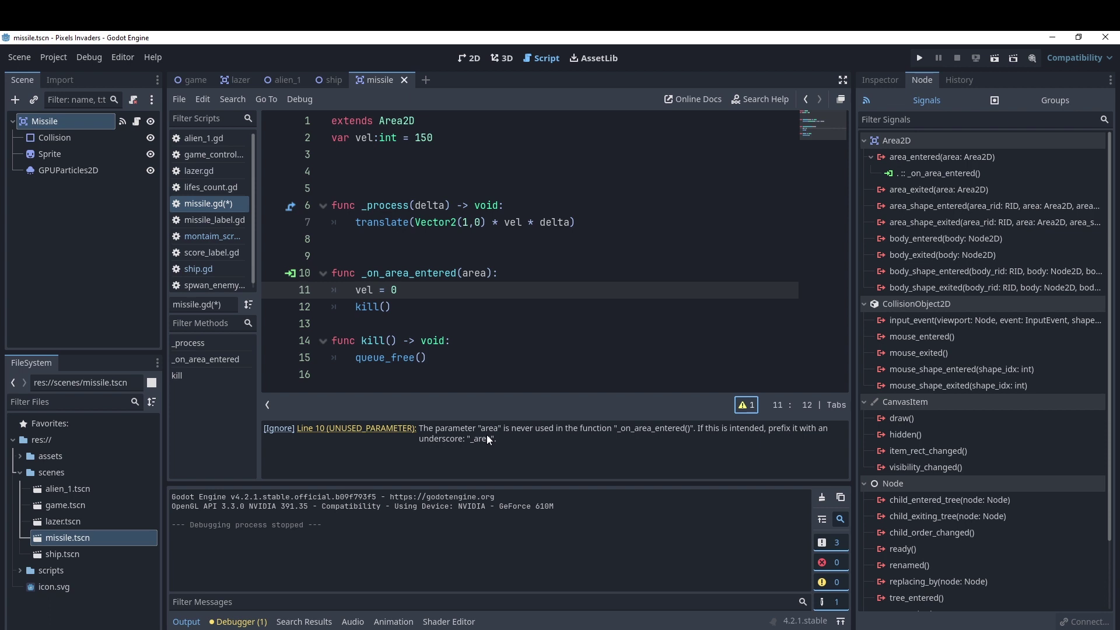
click(475, 347)
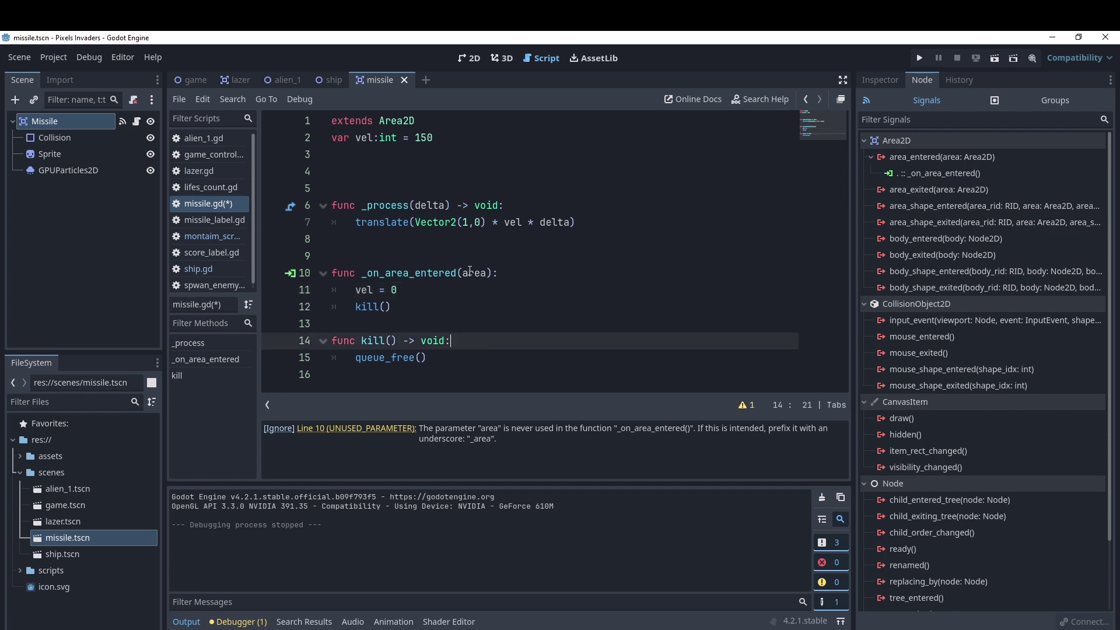
click(464, 273)
text(_area))
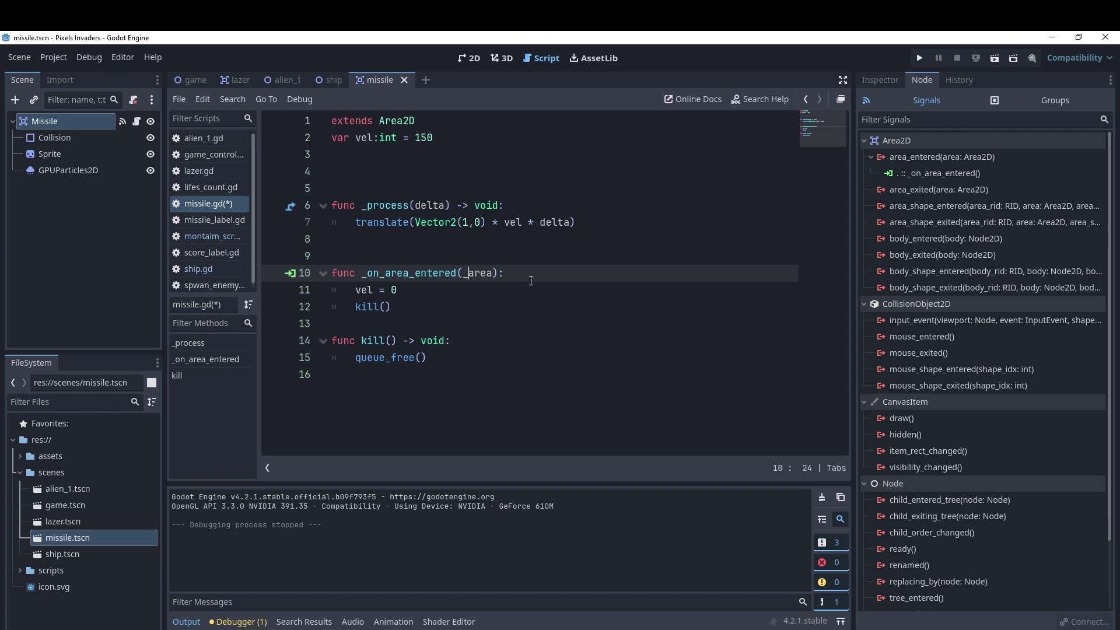
text( -> )
text(vo)
text(id)
click(502, 310)
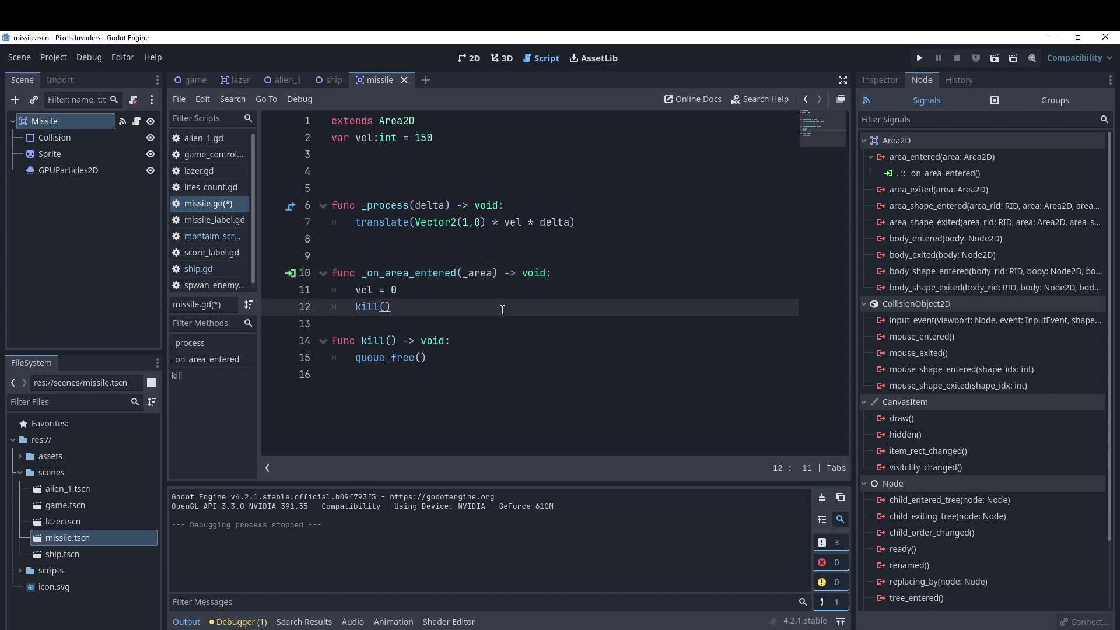
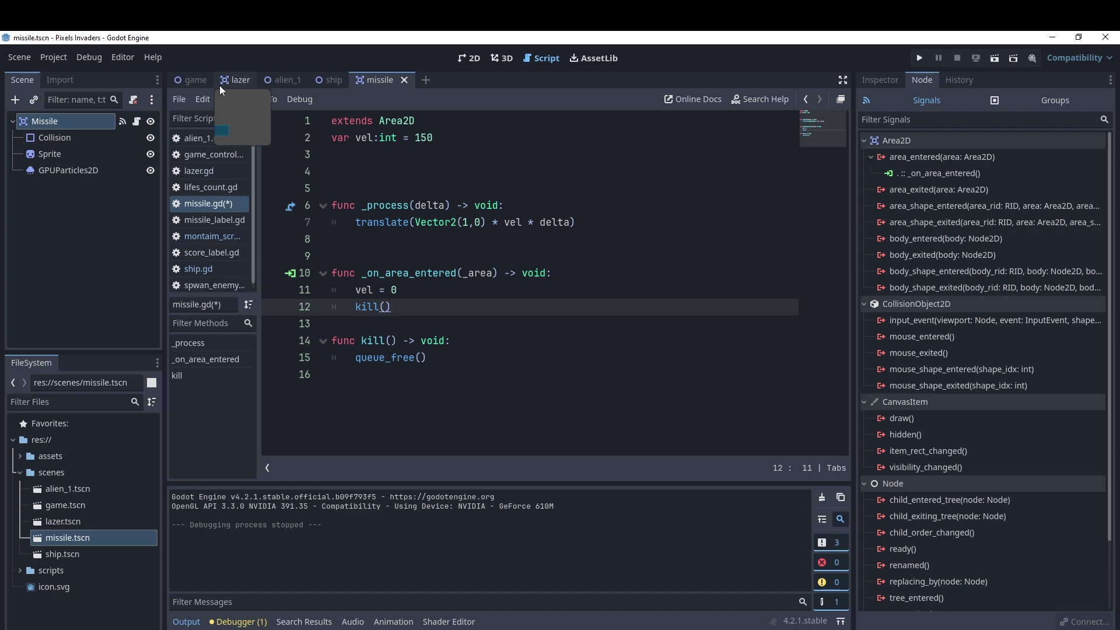
Start a new scene with a CPUParticles2D root node.
click(198, 80)
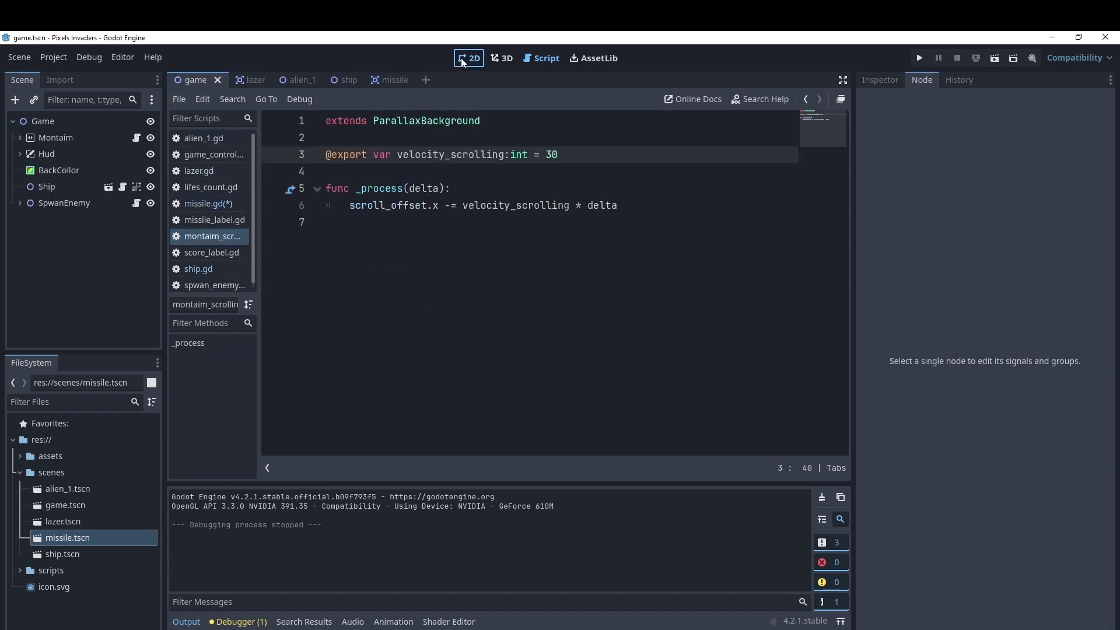
click(461, 58)
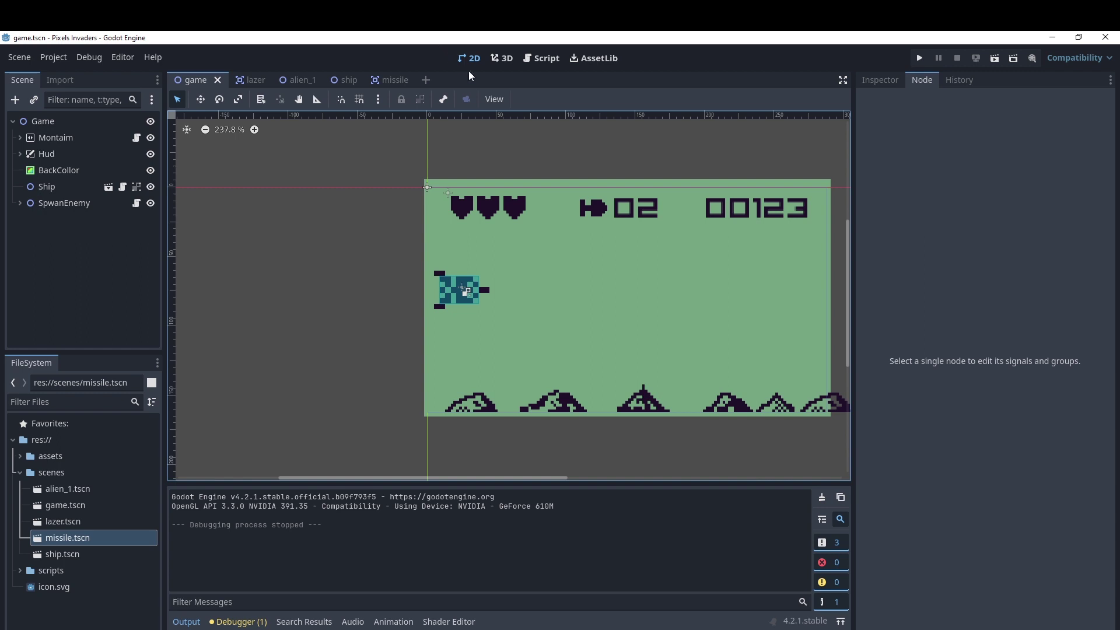
click(426, 80)
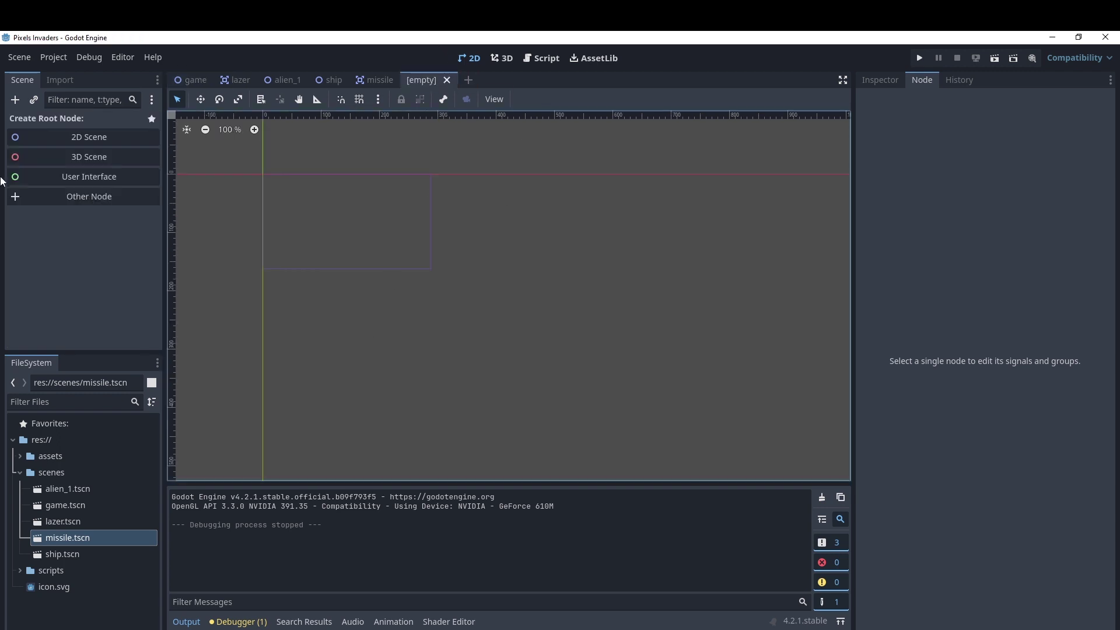
click(92, 199)
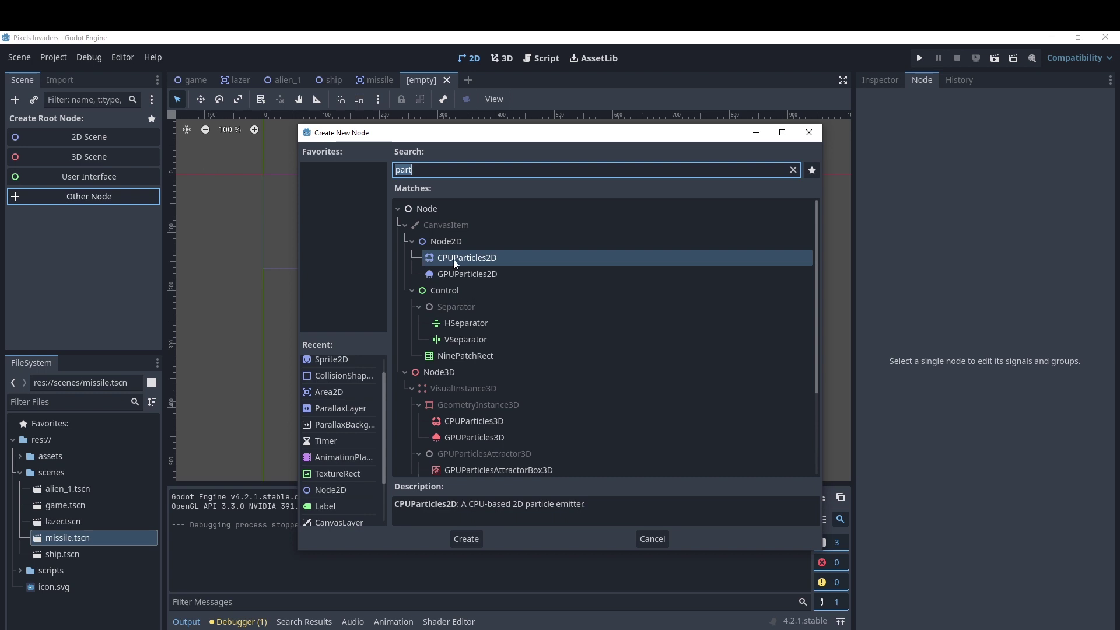
click(468, 261)
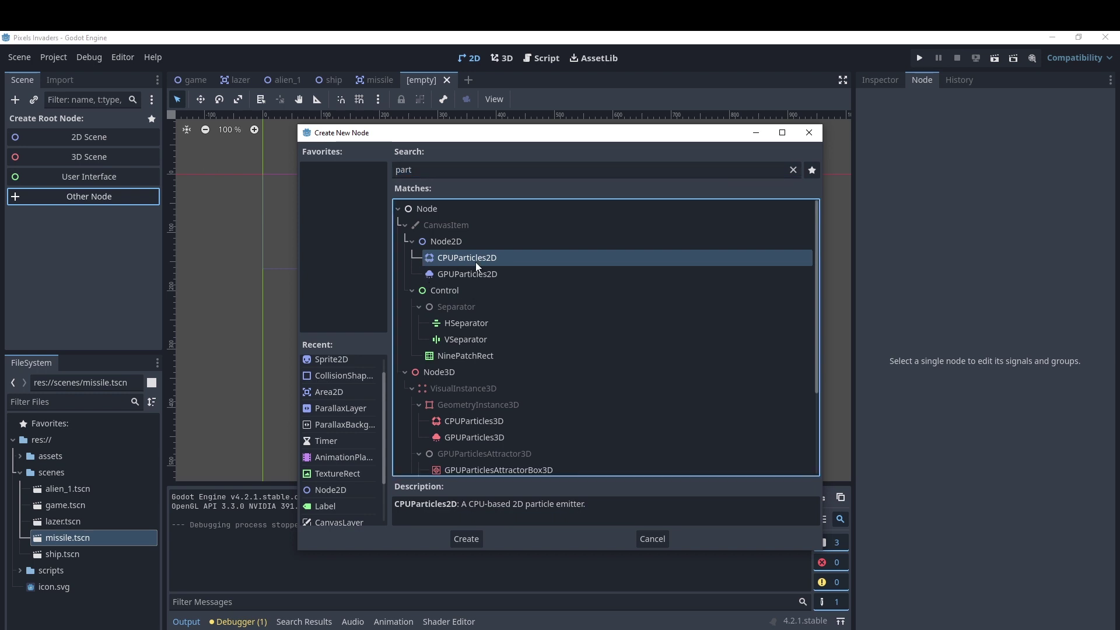
click(476, 541)
Rename the CPUParticles2D root node to 'explosion'.
scroll(261, 194, up, 5)
middle_drag(298, 146, 341, 313)
scroll(341, 312, up, 2)
scroll(342, 313, up, 3)
scroll(342, 312, up, 1)
double_click(67, 123)
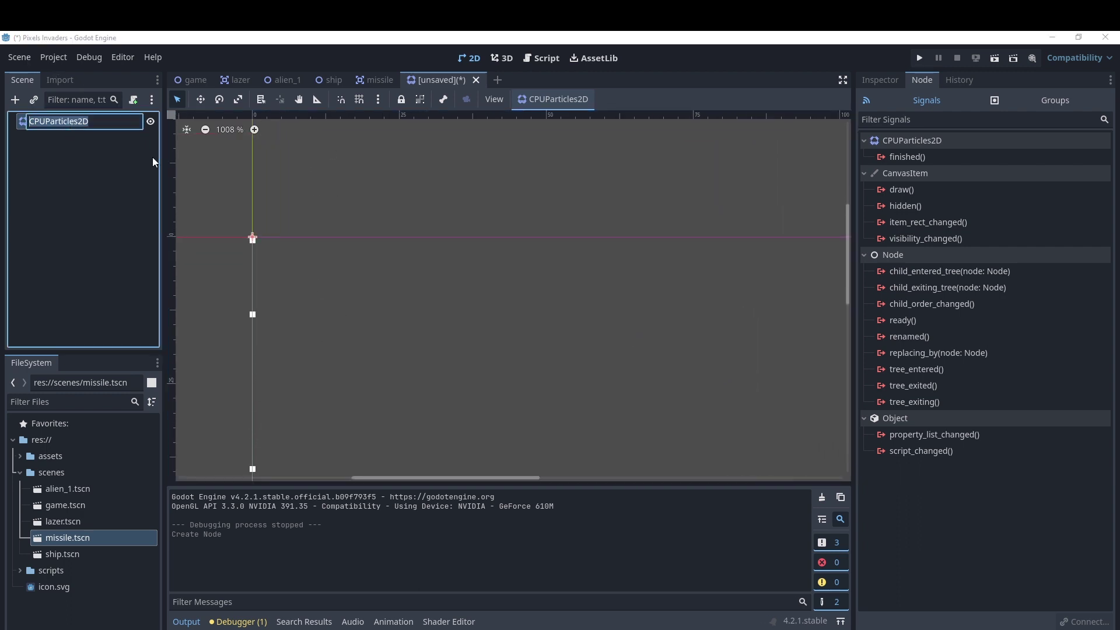
text(ex)
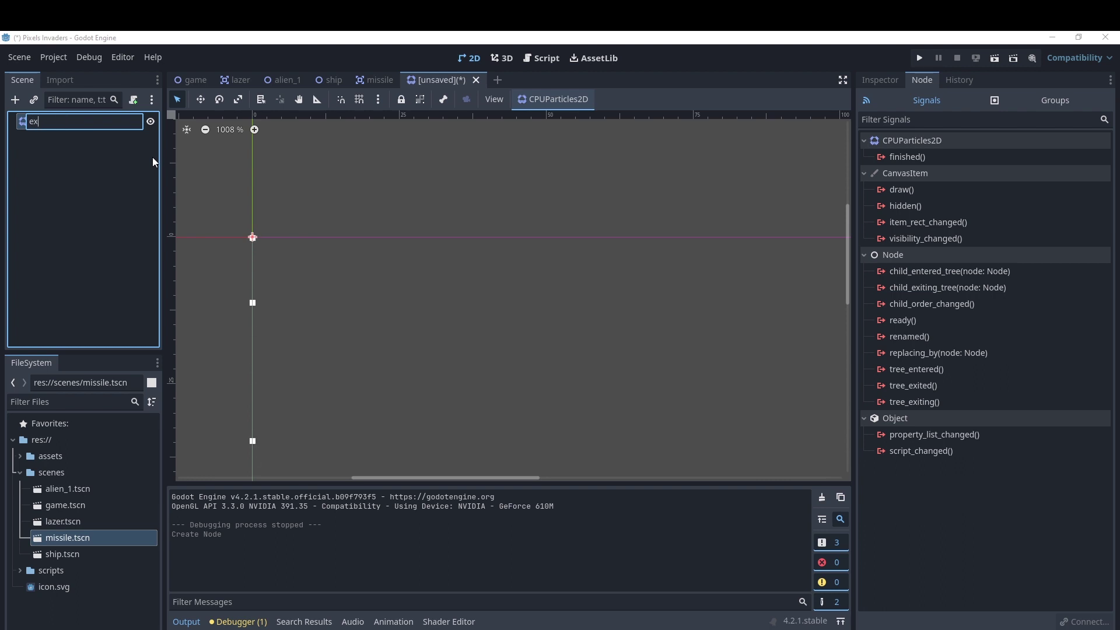
text(plosion)
key(Return)
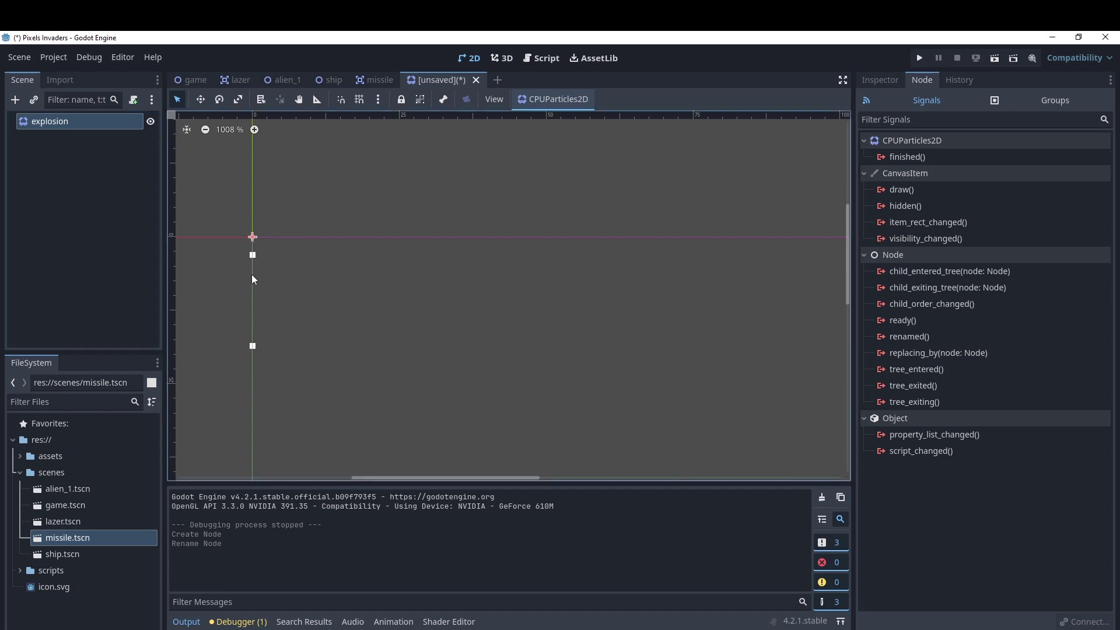
Compare against the missile scene's GPUParticles2D settings in the Inspector, then return to the explosion scene.
click(879, 80)
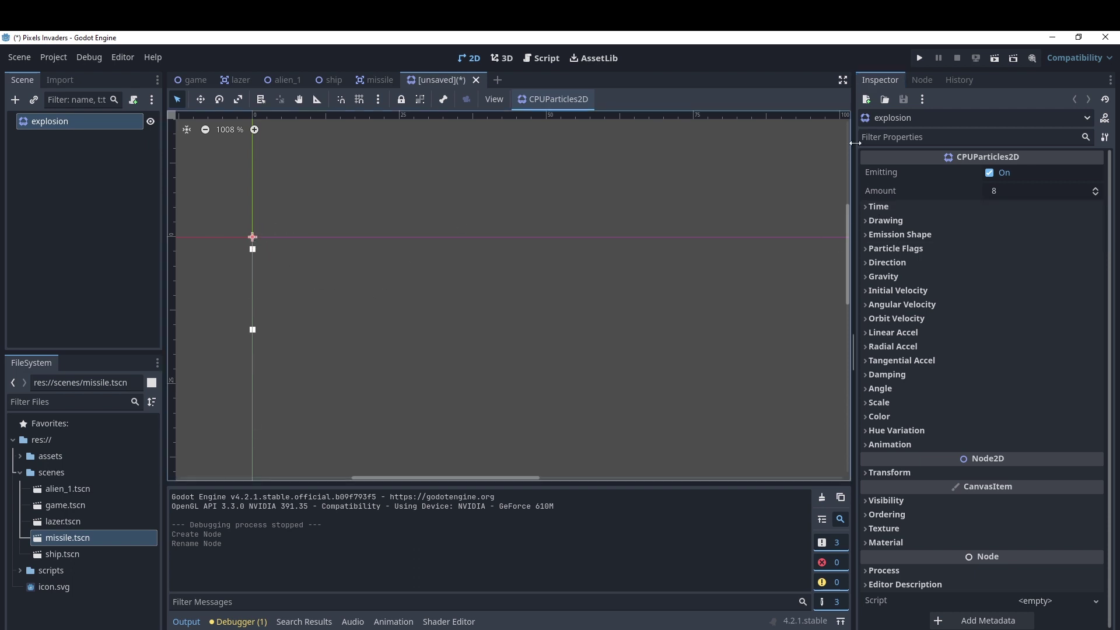
click(377, 81)
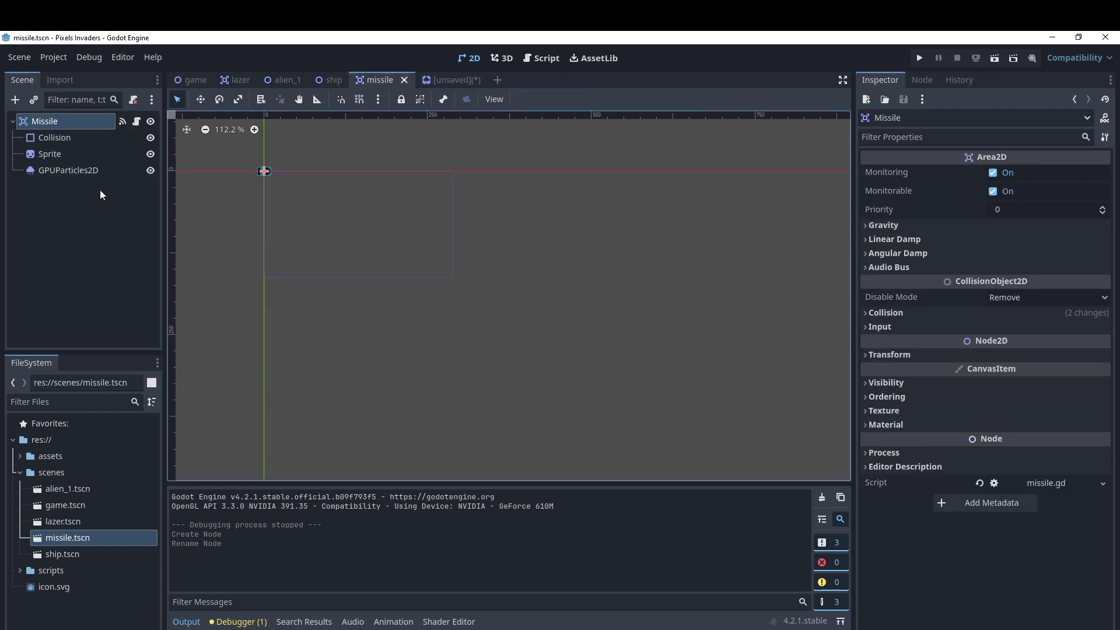
click(50, 171)
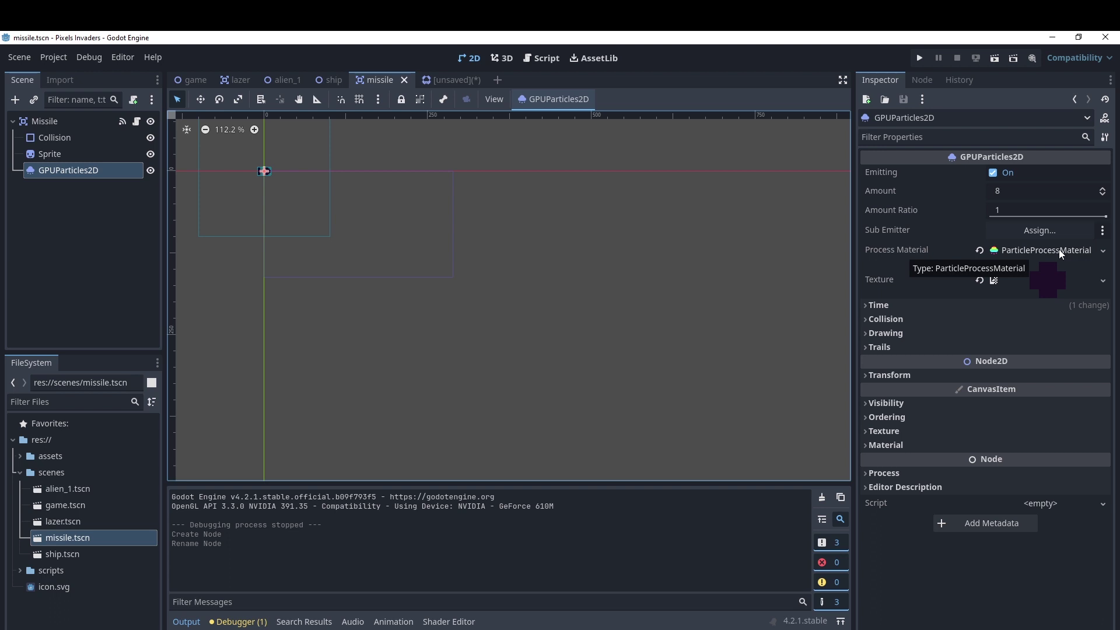
click(456, 80)
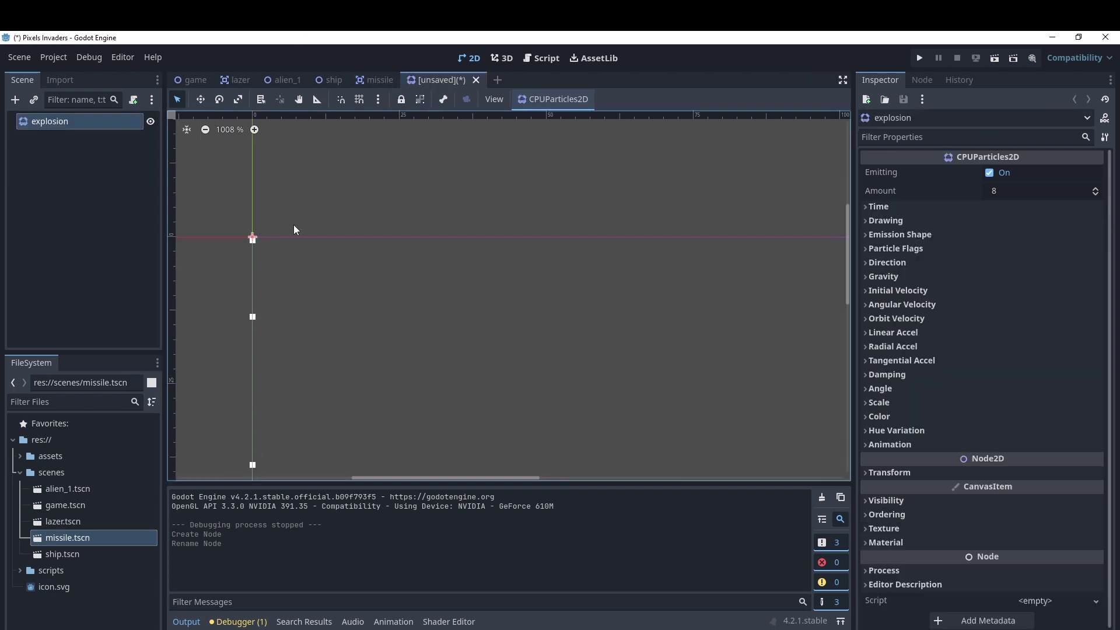
Set the explosion particles' vertical gravity to 0.
scroll(260, 266, up, 3)
scroll(268, 239, up, 1)
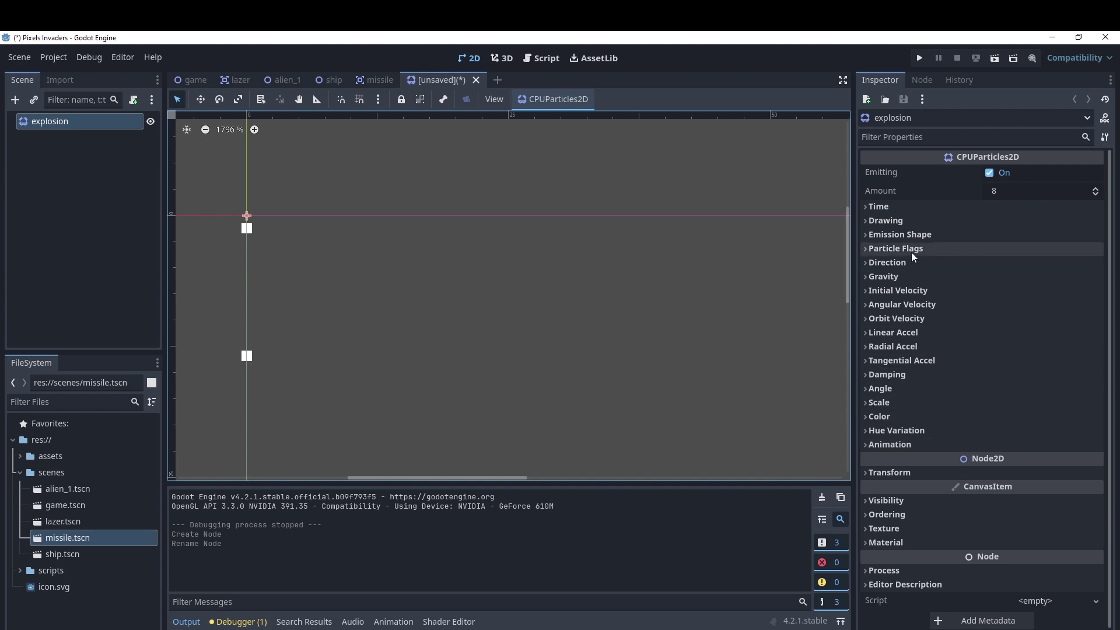
click(870, 208)
click(990, 225)
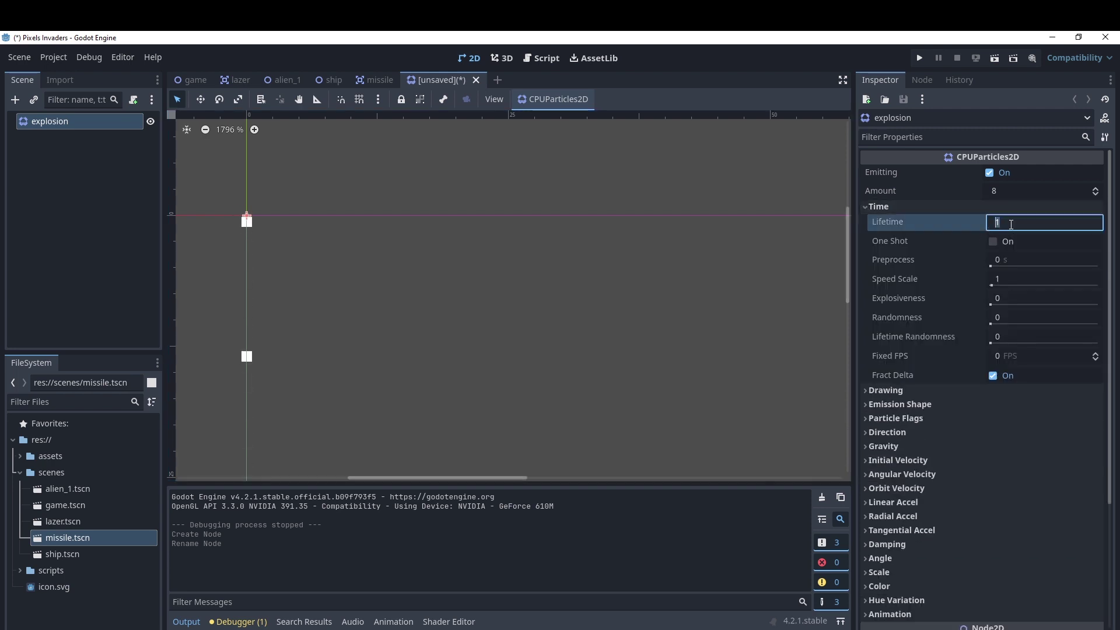
click(865, 205)
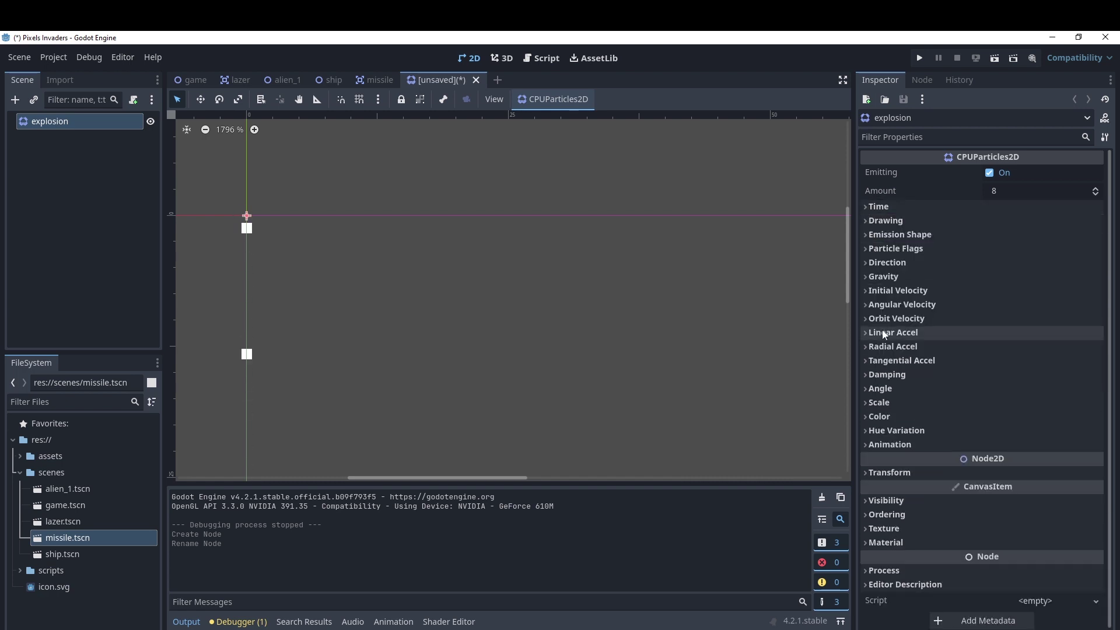
click(868, 277)
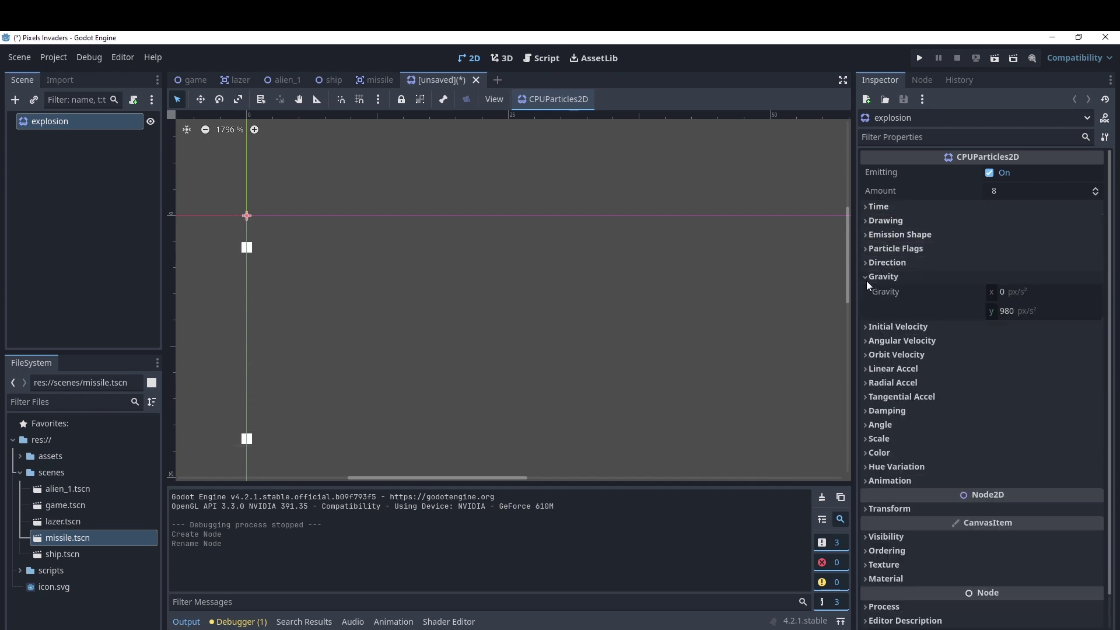
click(1010, 312)
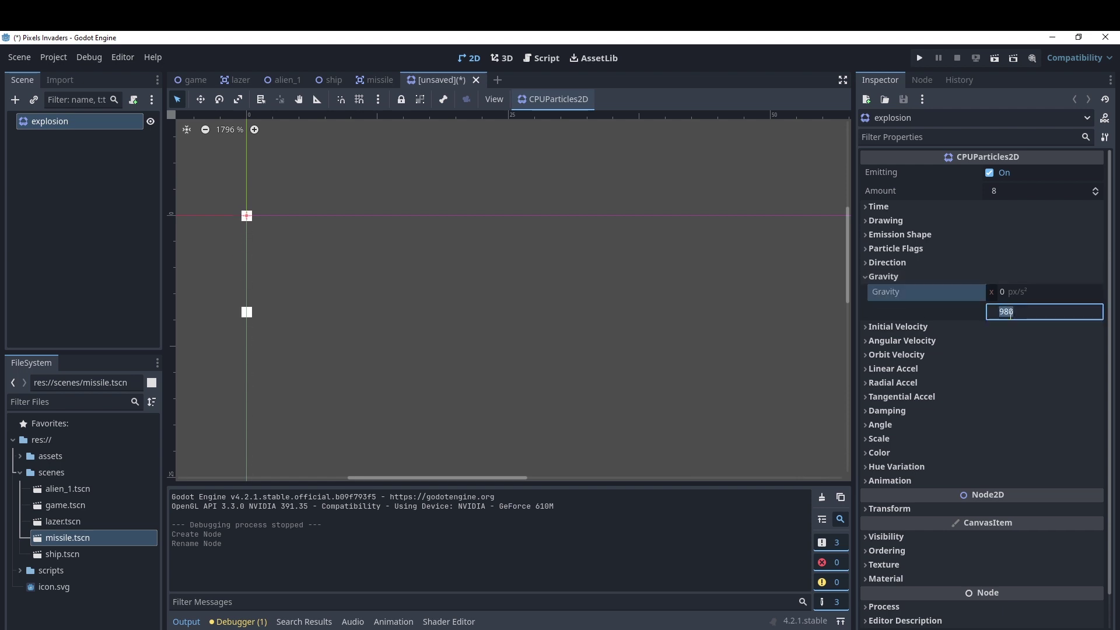
text(0)
key(Return)
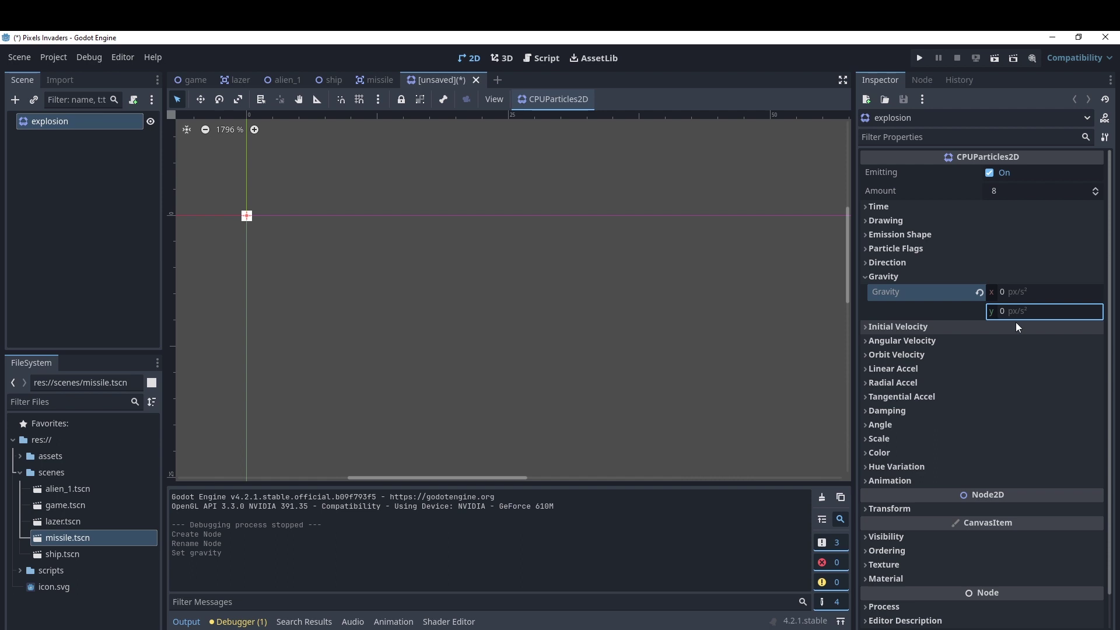
click(868, 277)
Widen the particle direction spread to 180 degrees.
click(867, 264)
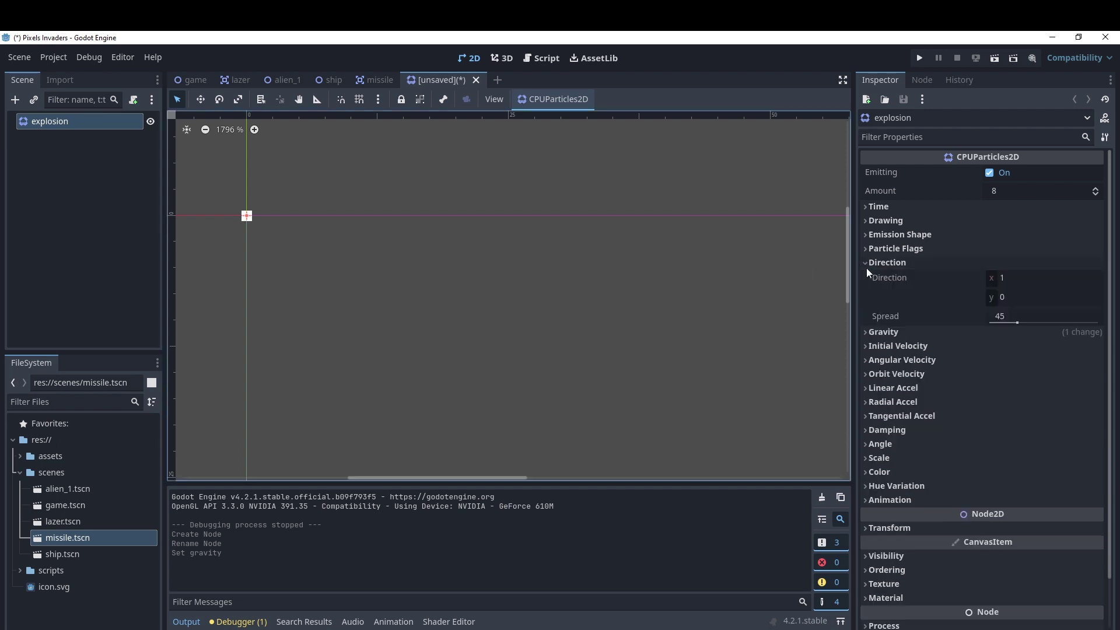
click(1020, 316)
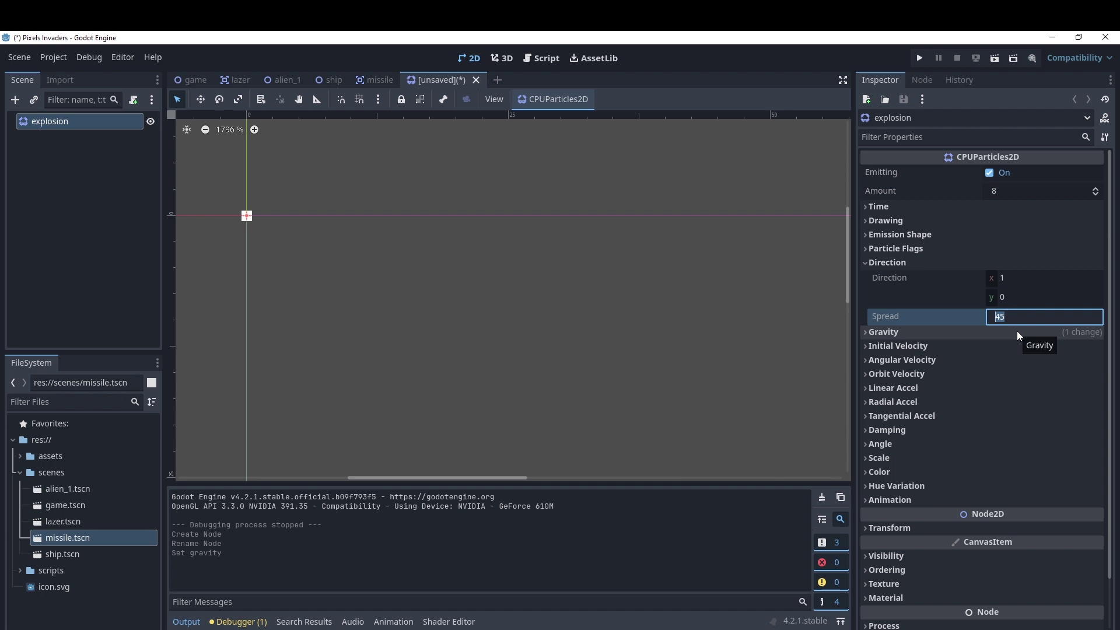
text(360)
text(180)
key(Return)
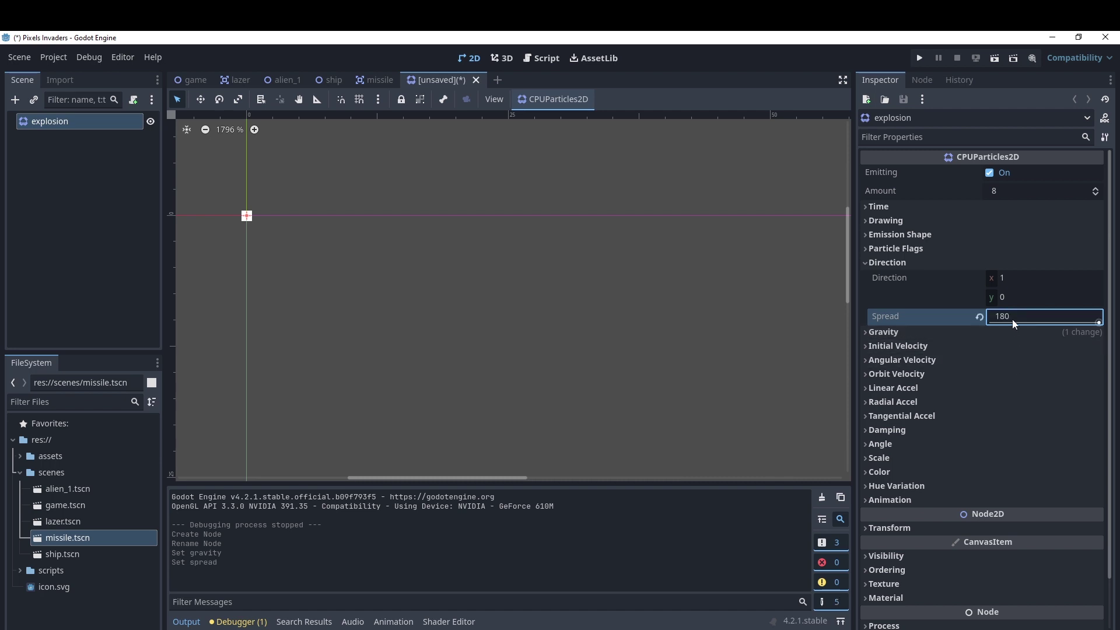
click(867, 262)
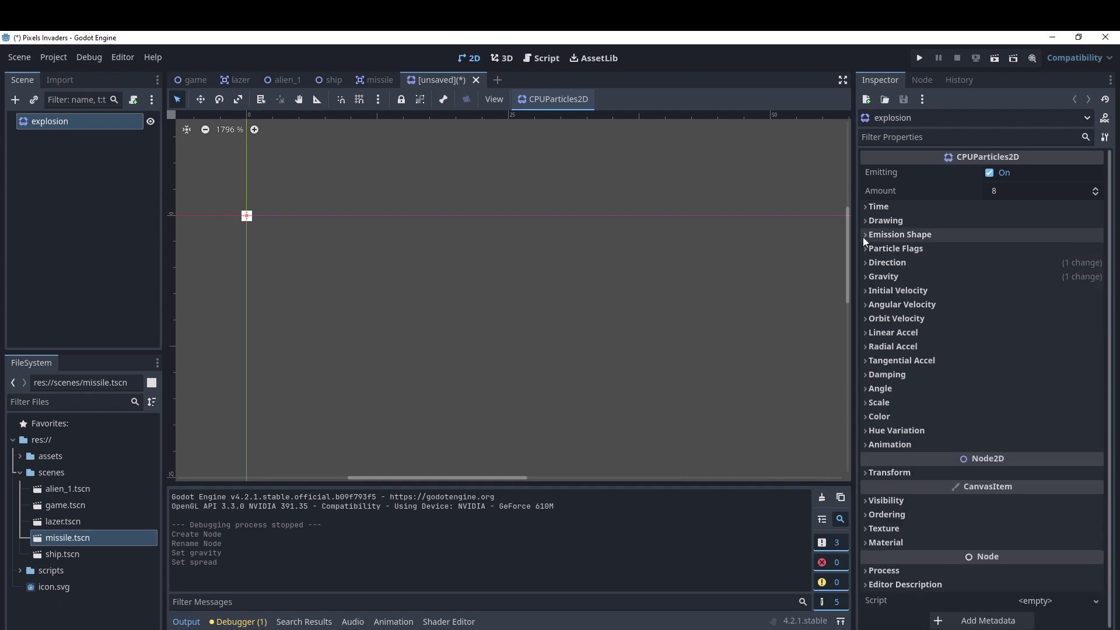
Set the particles' initial velocity to a minimum of 5 and maximum of 15.
click(864, 291)
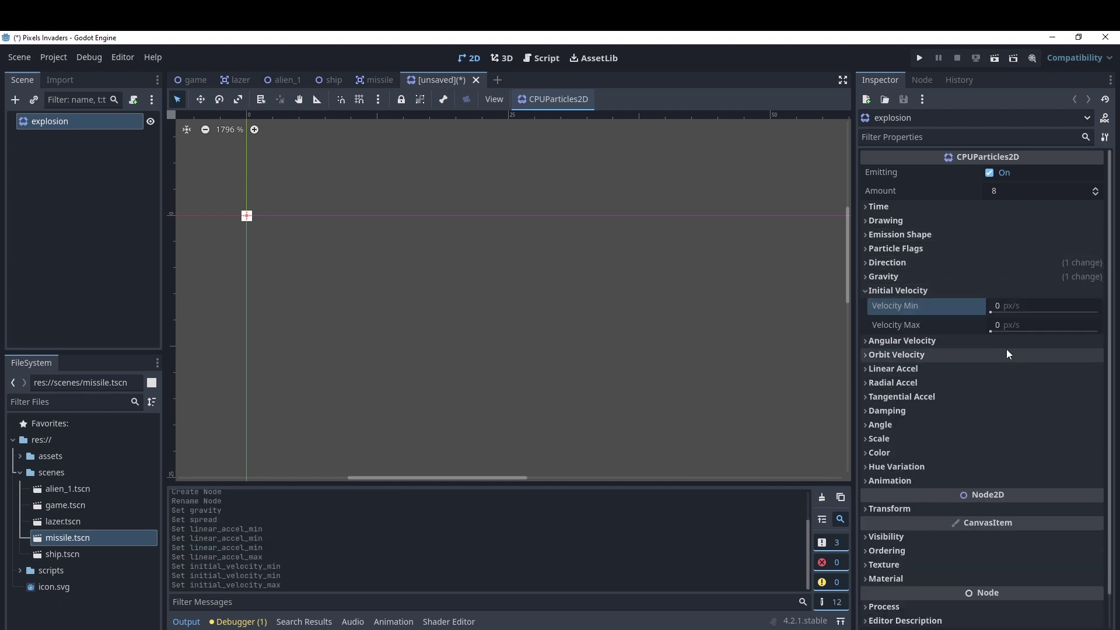
click(998, 305)
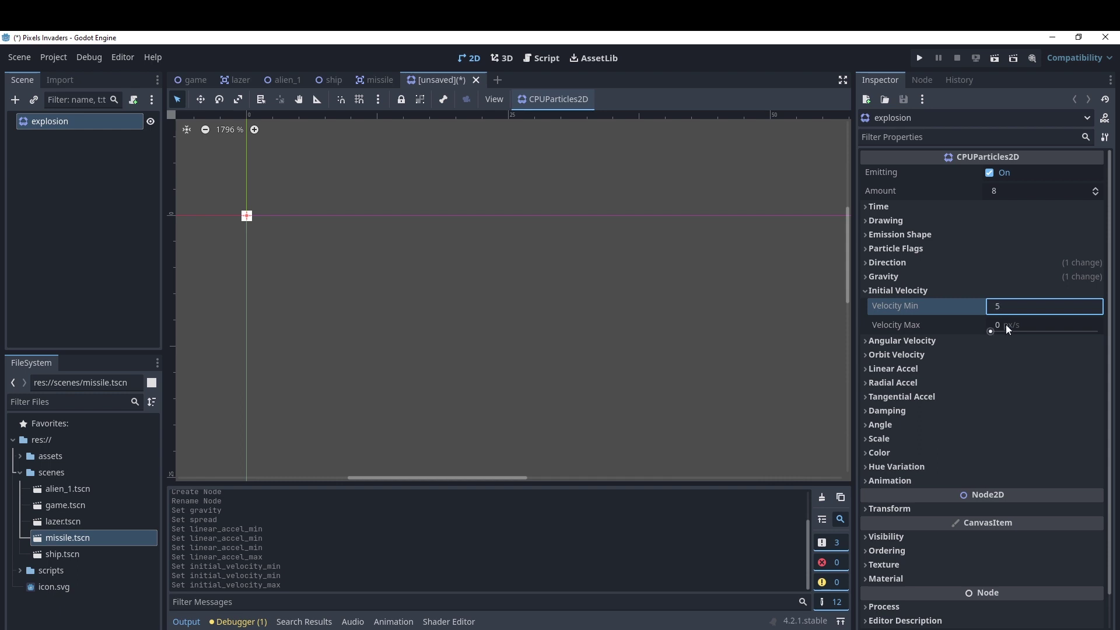
click(1006, 324)
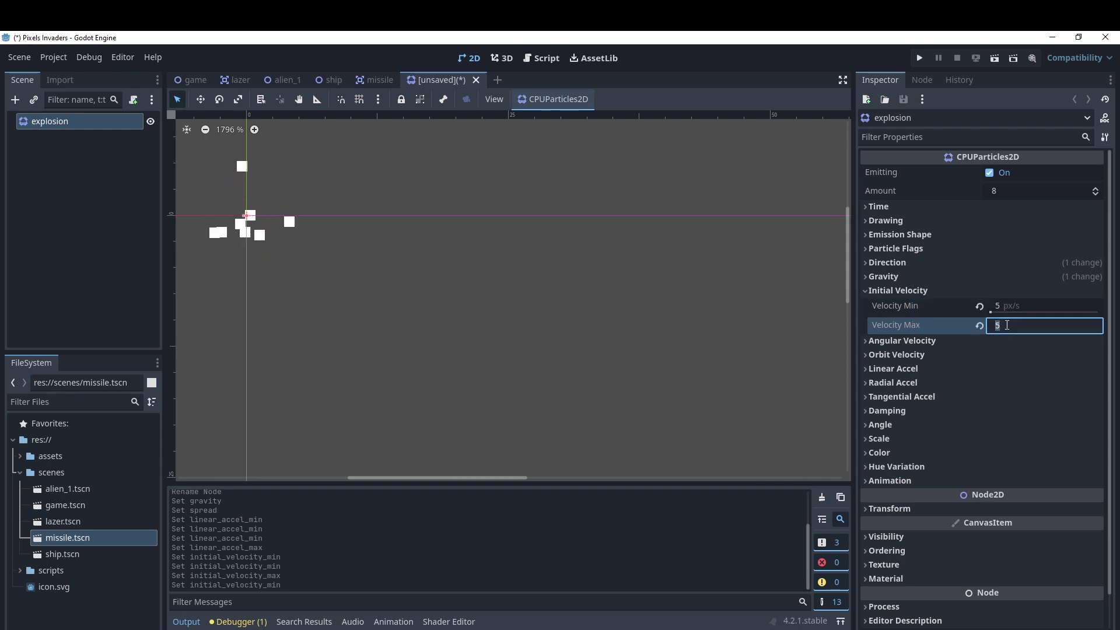
text(15)
key(Return)
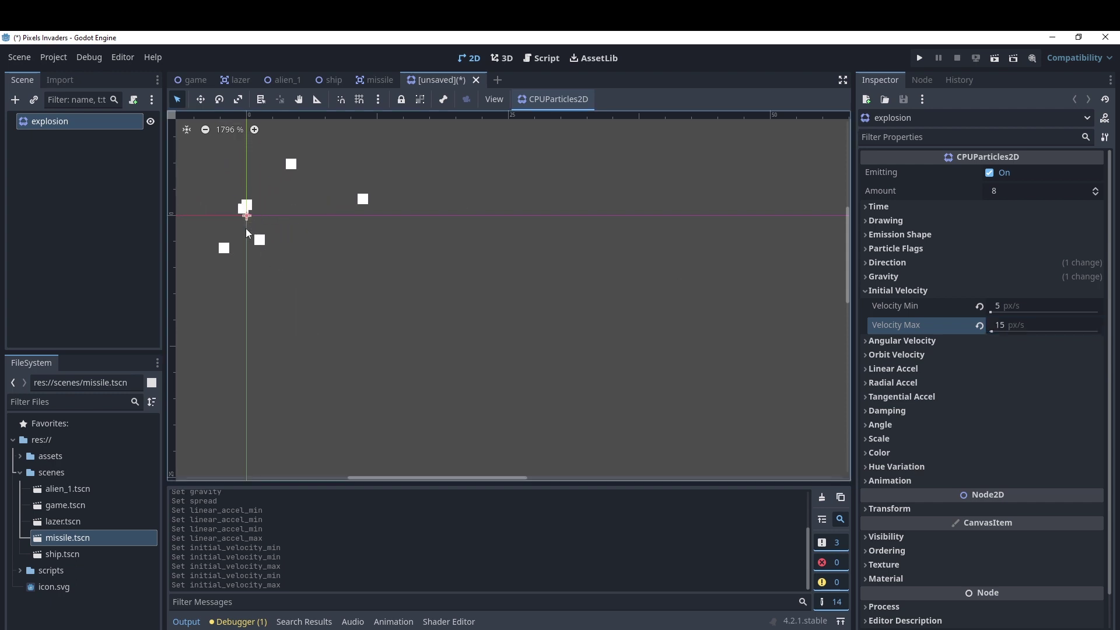
scroll(273, 233, down, 1)
middle_drag(299, 244, 499, 320)
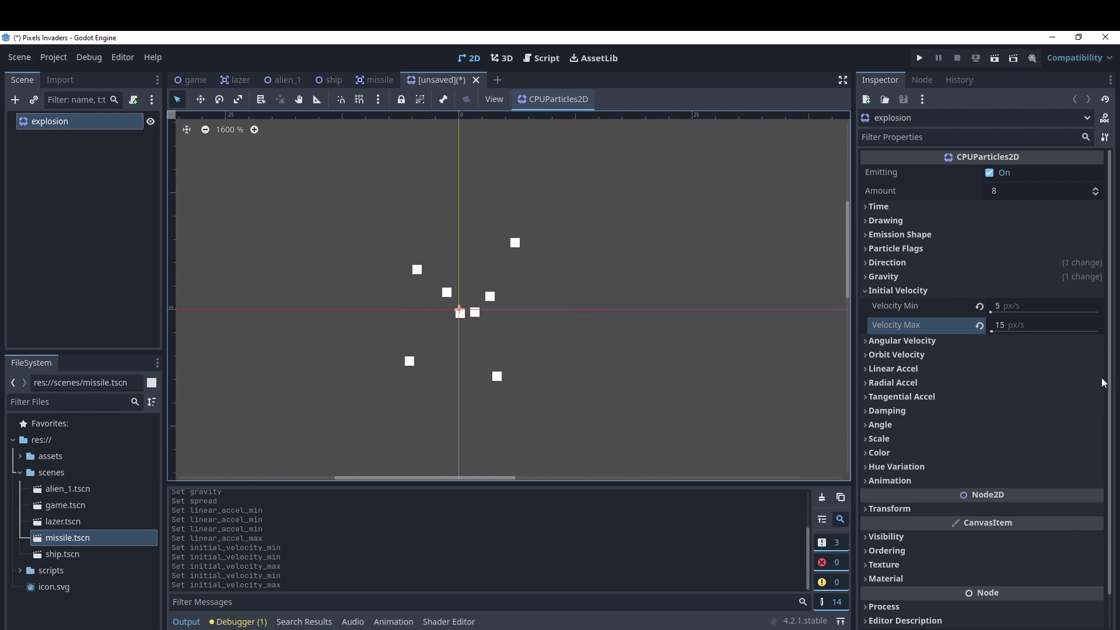
click(864, 289)
Change the particle emission shape from Point to Sphere.
click(863, 277)
click(862, 278)
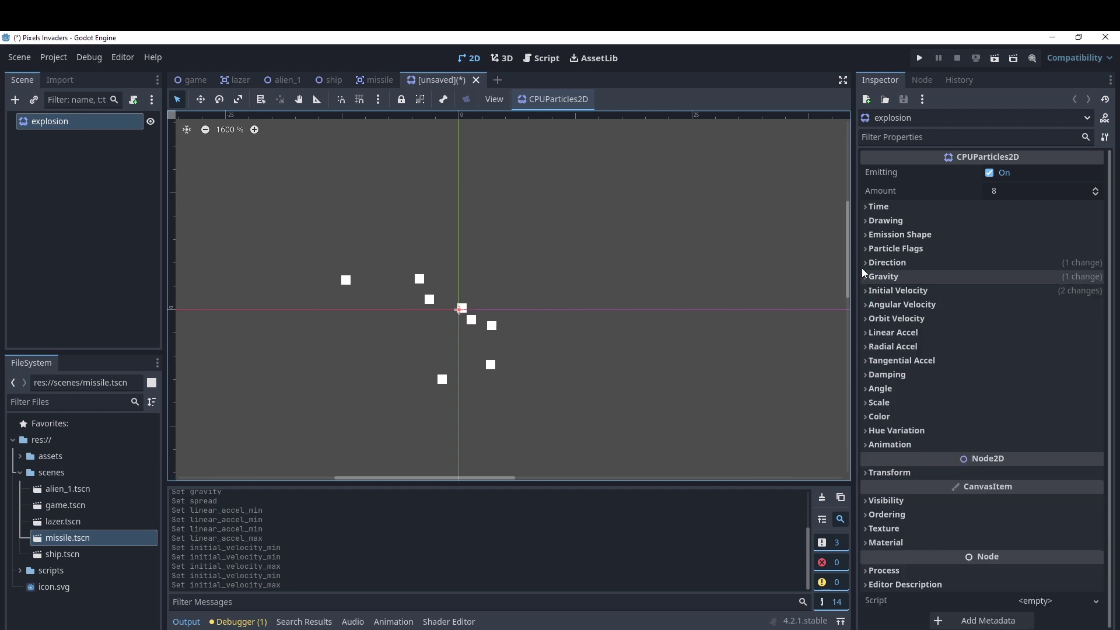
click(866, 249)
click(866, 249)
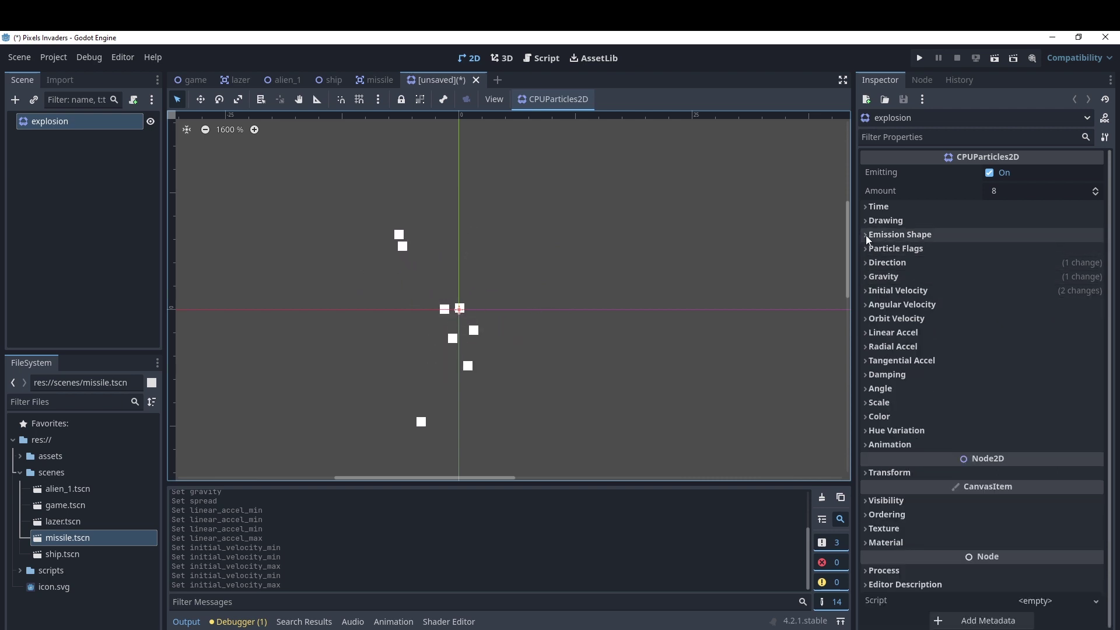
click(866, 235)
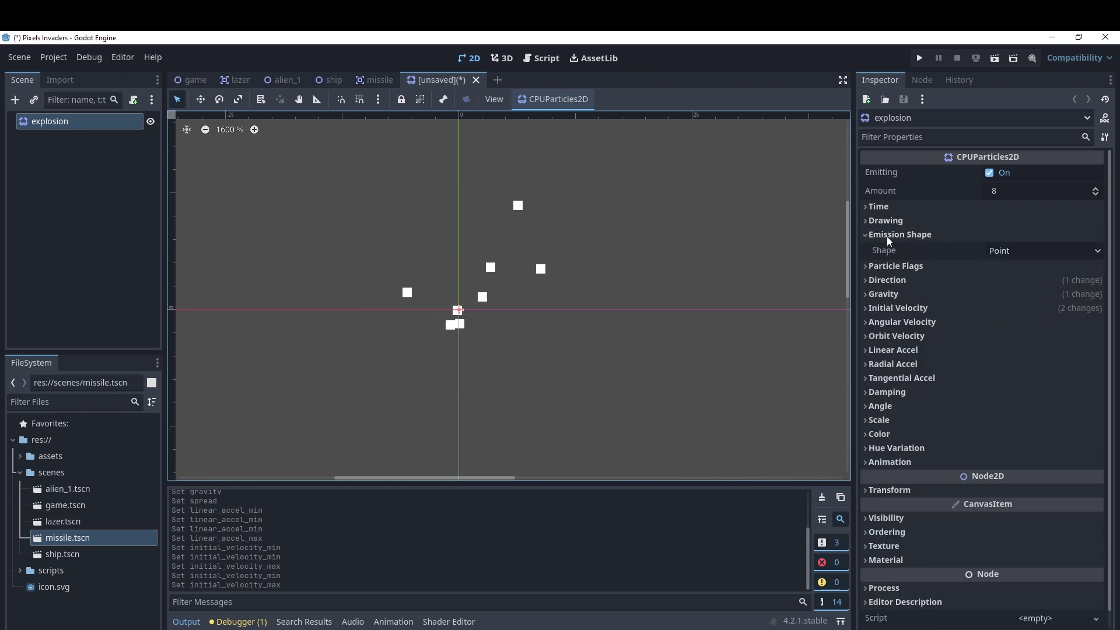
click(1004, 252)
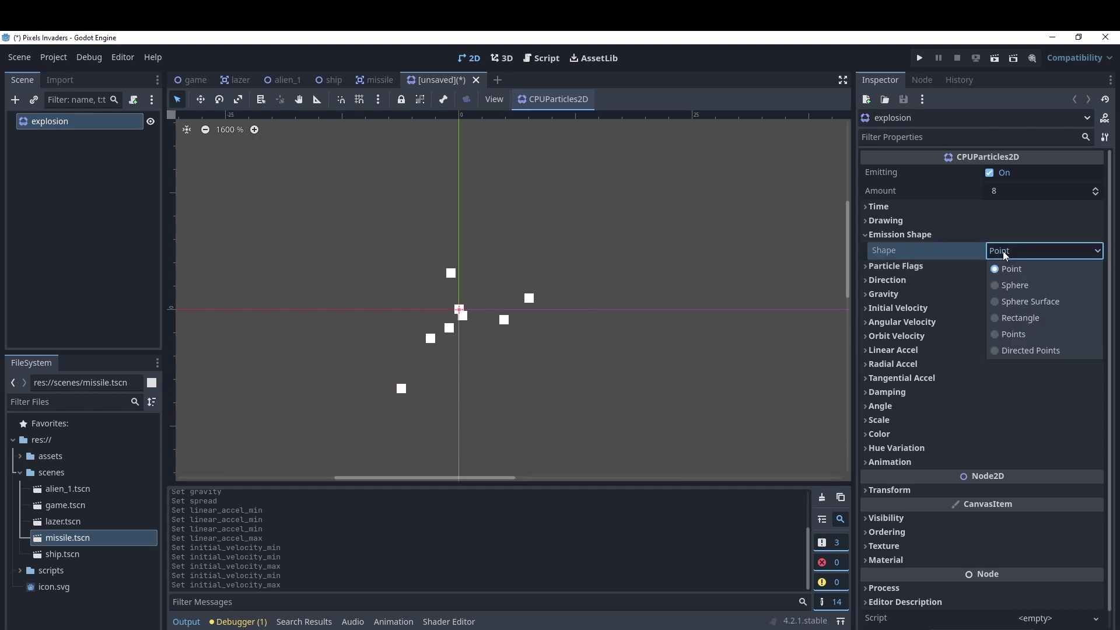
click(1030, 286)
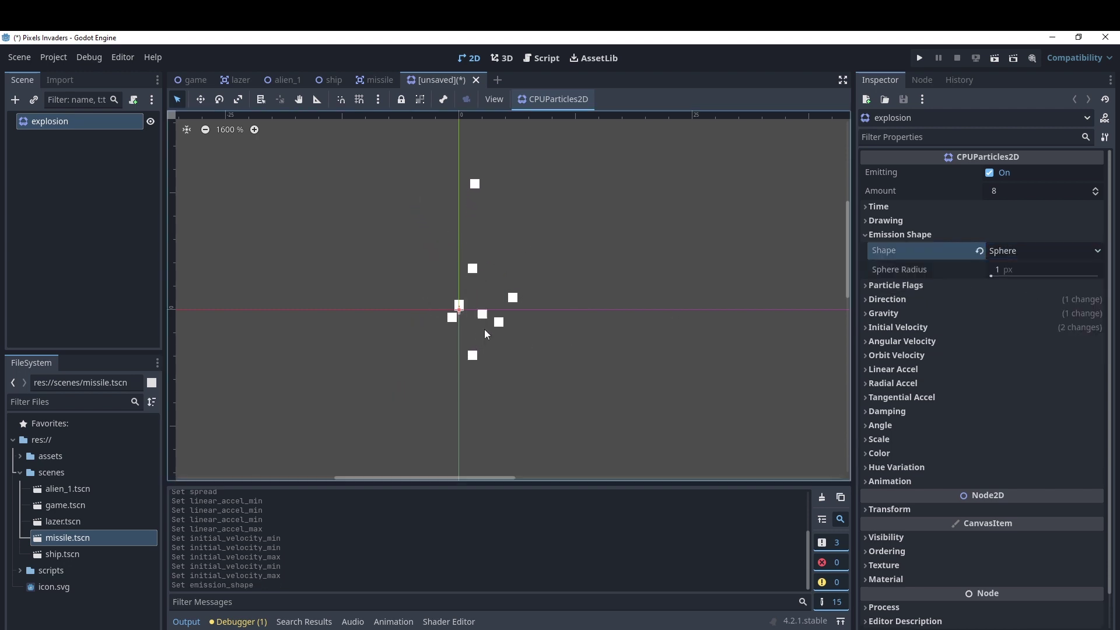
click(866, 237)
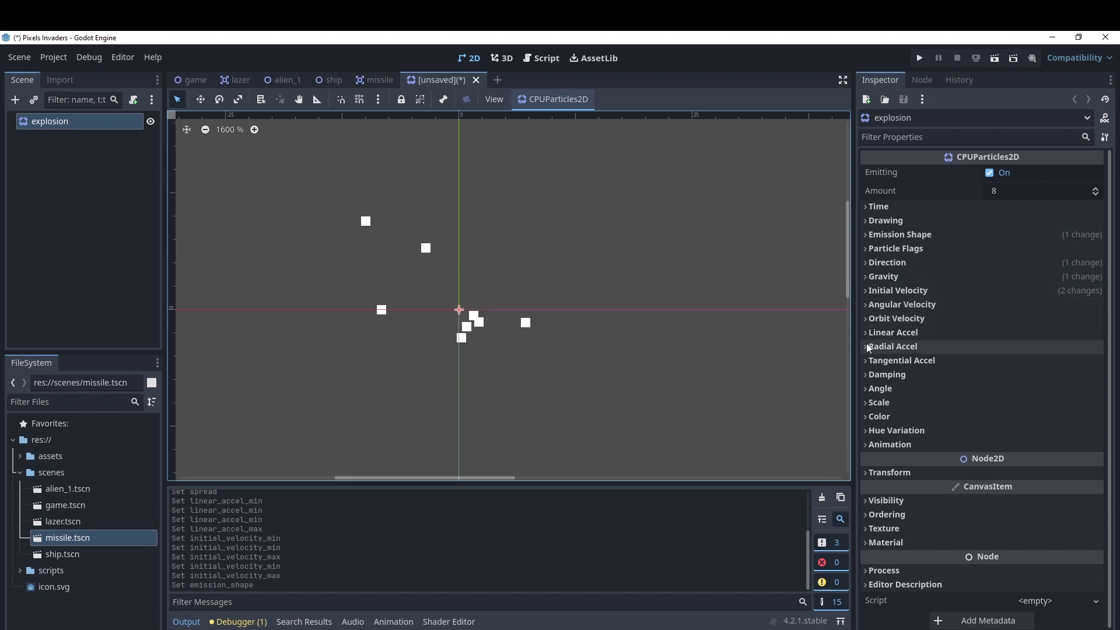
Set the particle scale amount to range from 0.5 to 2.
click(866, 403)
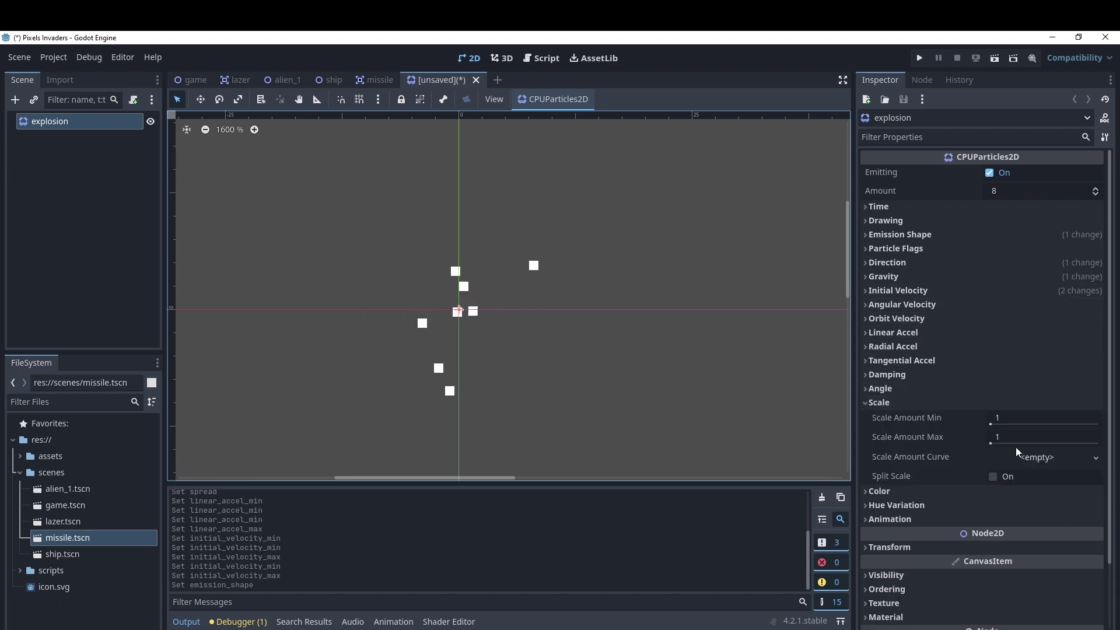
click(1002, 418)
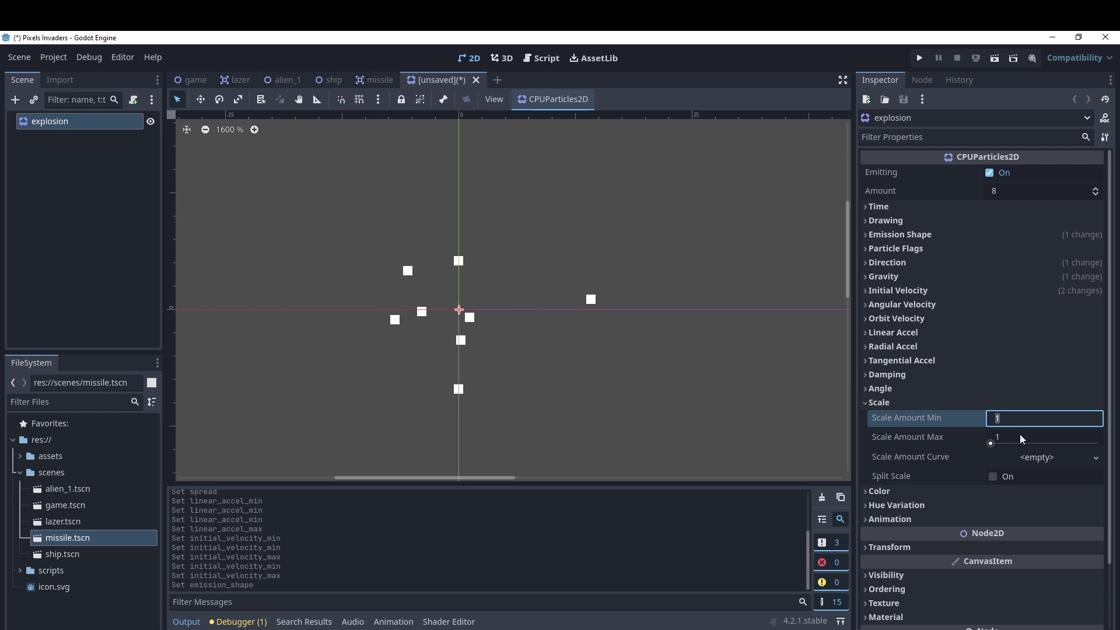
text(0)
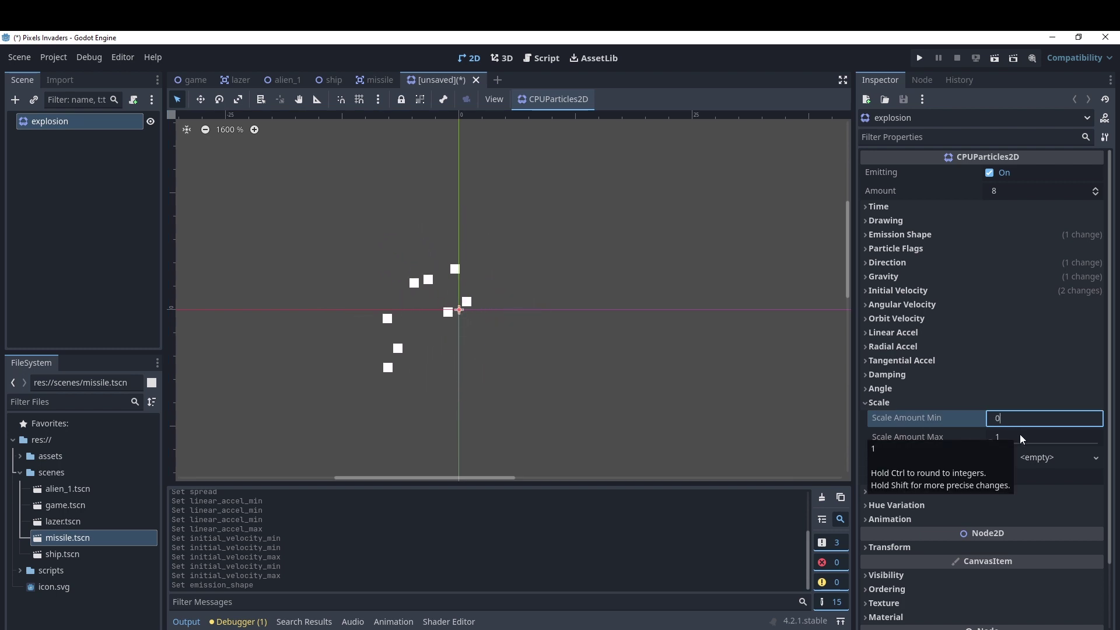
text(.5)
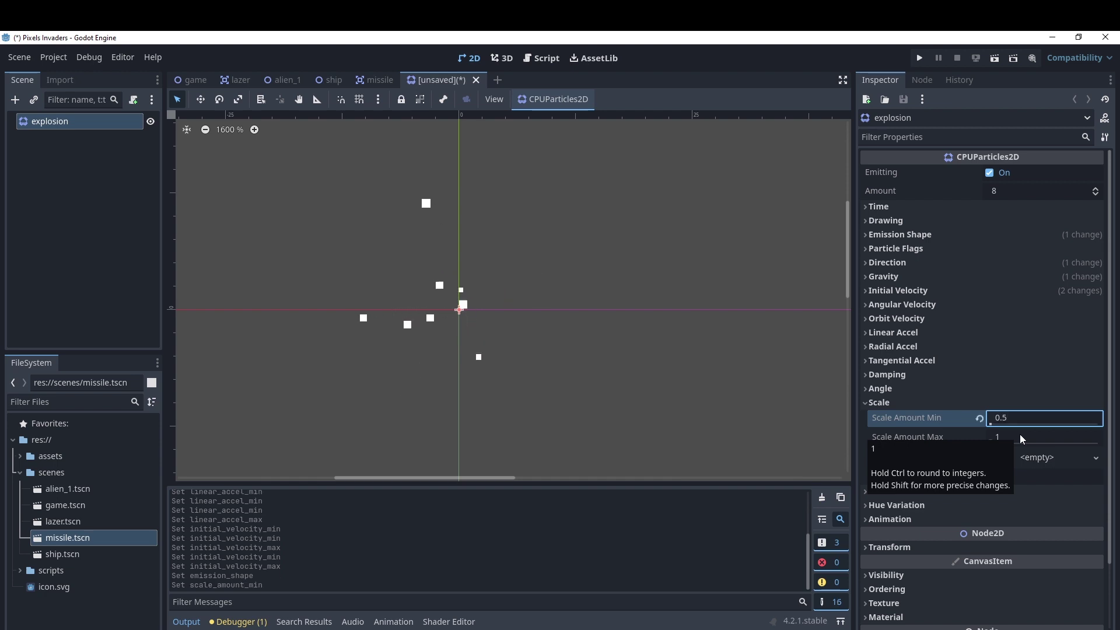
click(1020, 438)
text(2)
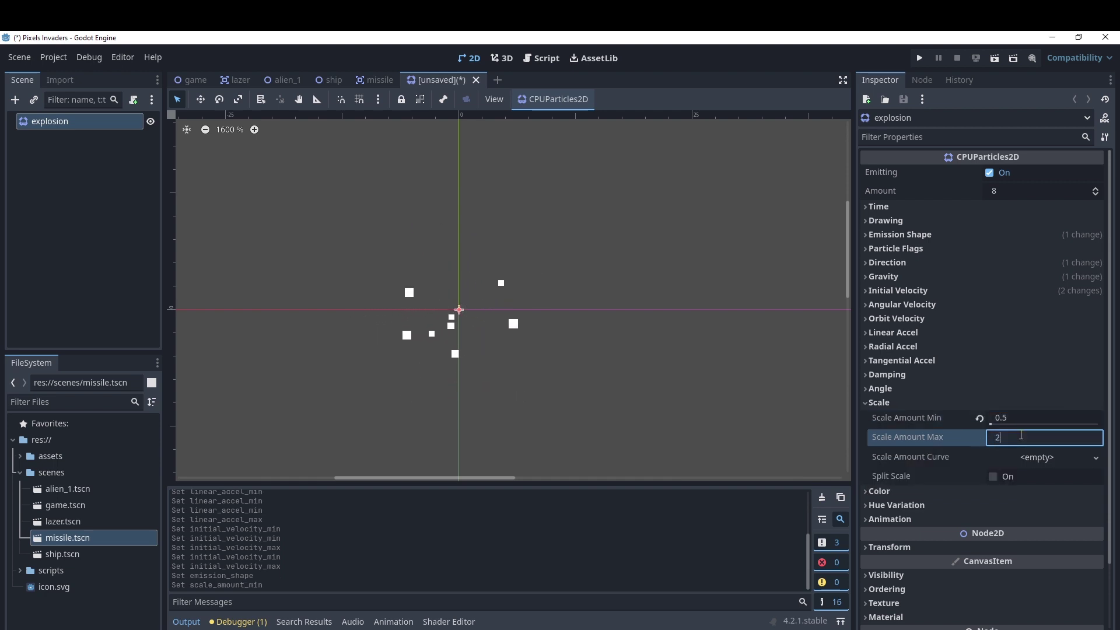
key(Return)
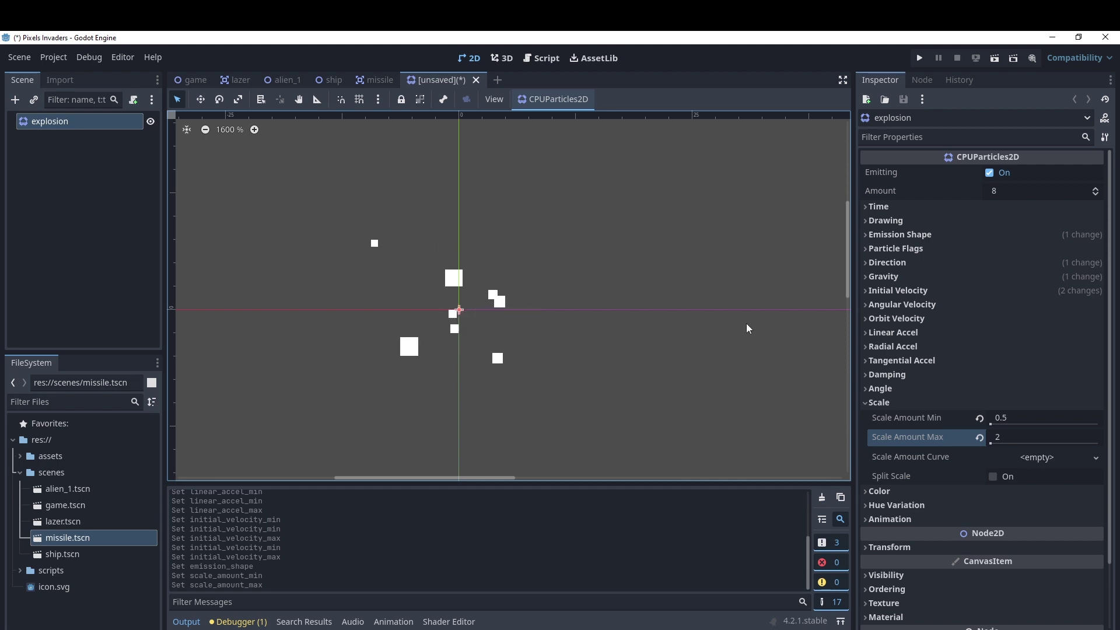
Raise the particles' initial velocity to 15 minimum and 30 maximum.
click(868, 292)
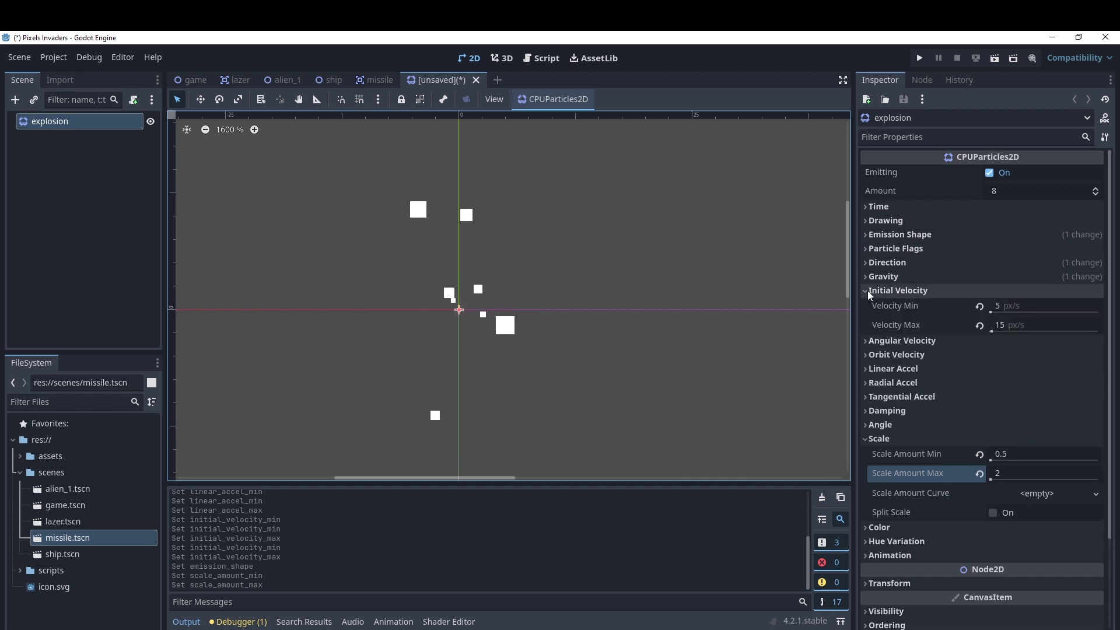
click(1002, 310)
text(15)
click(1014, 329)
text(30)
key(Return)
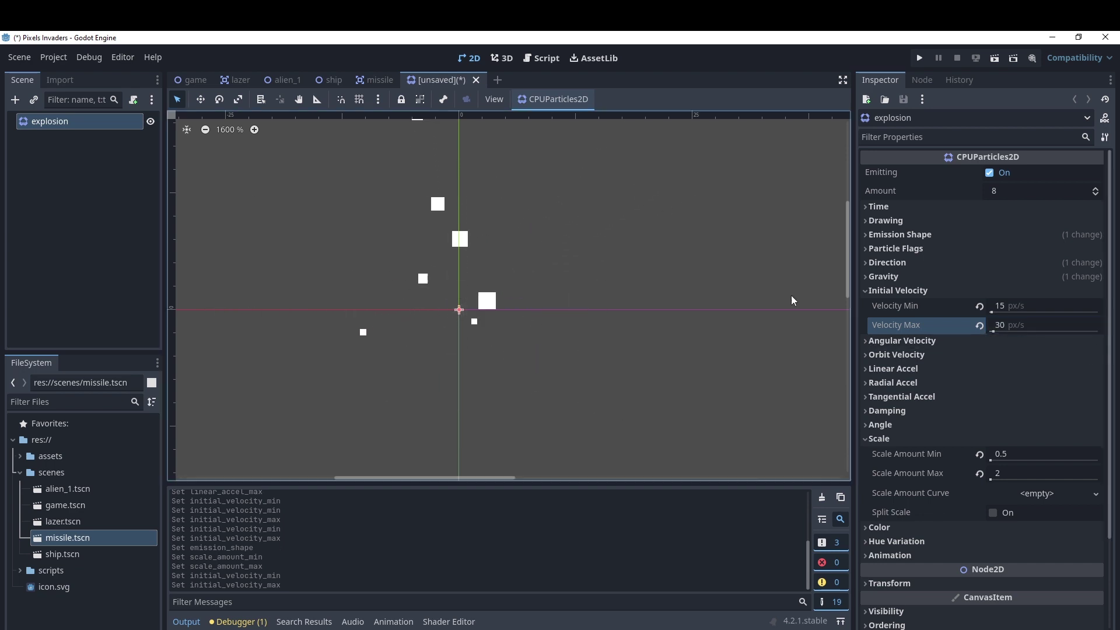
click(869, 290)
click(865, 208)
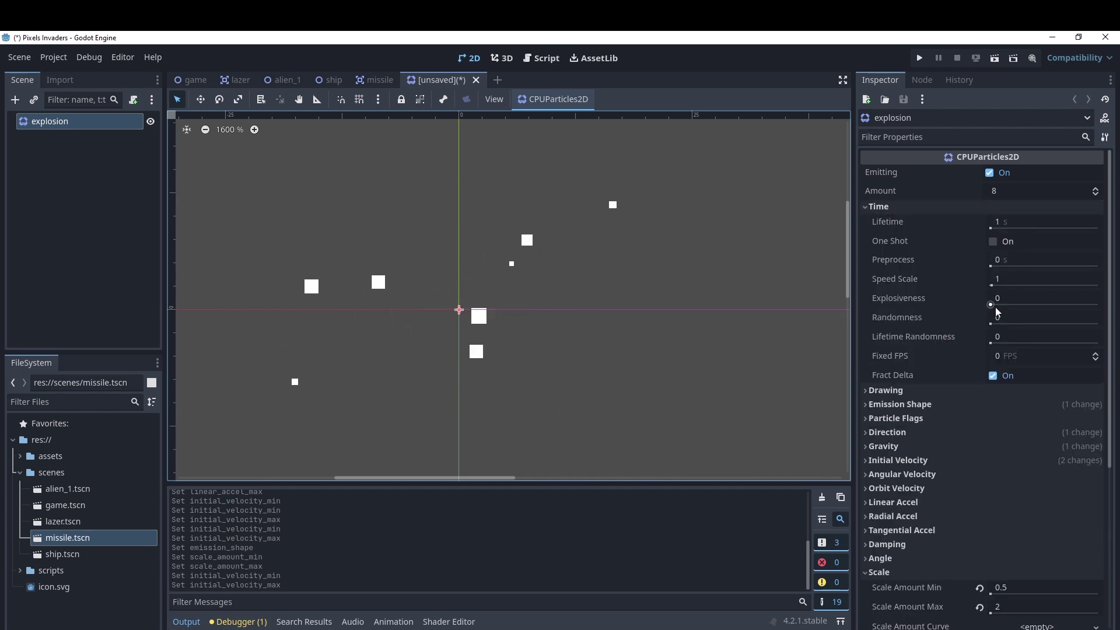
Set explosiveness to 0.42 and particle lifetime to 0.5 seconds.
drag(991, 305, 1009, 304)
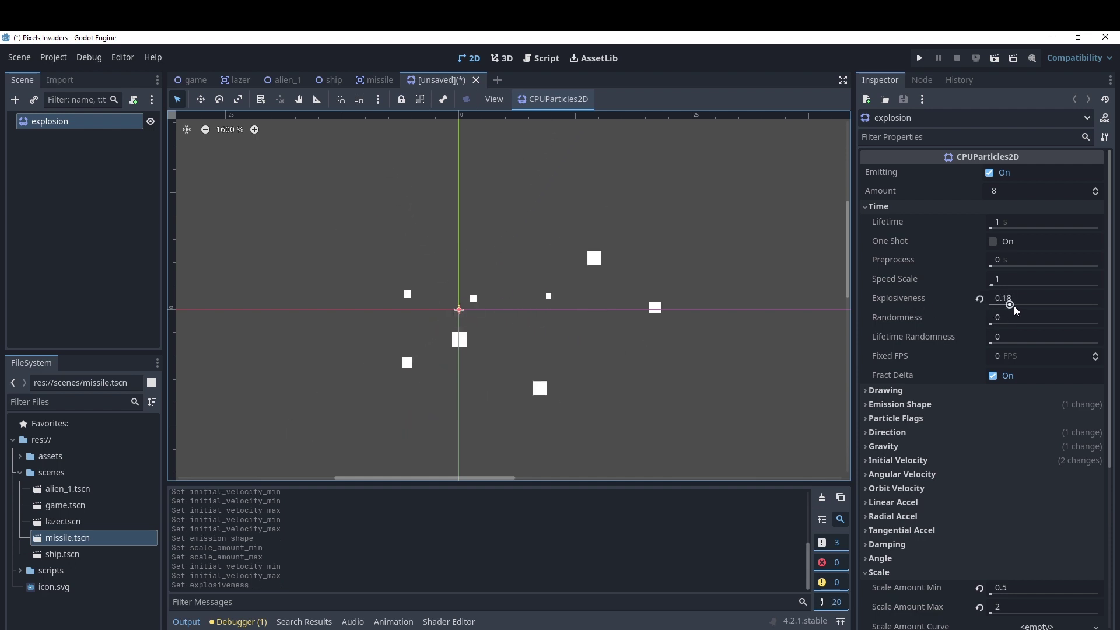
drag(1014, 306, 1035, 303)
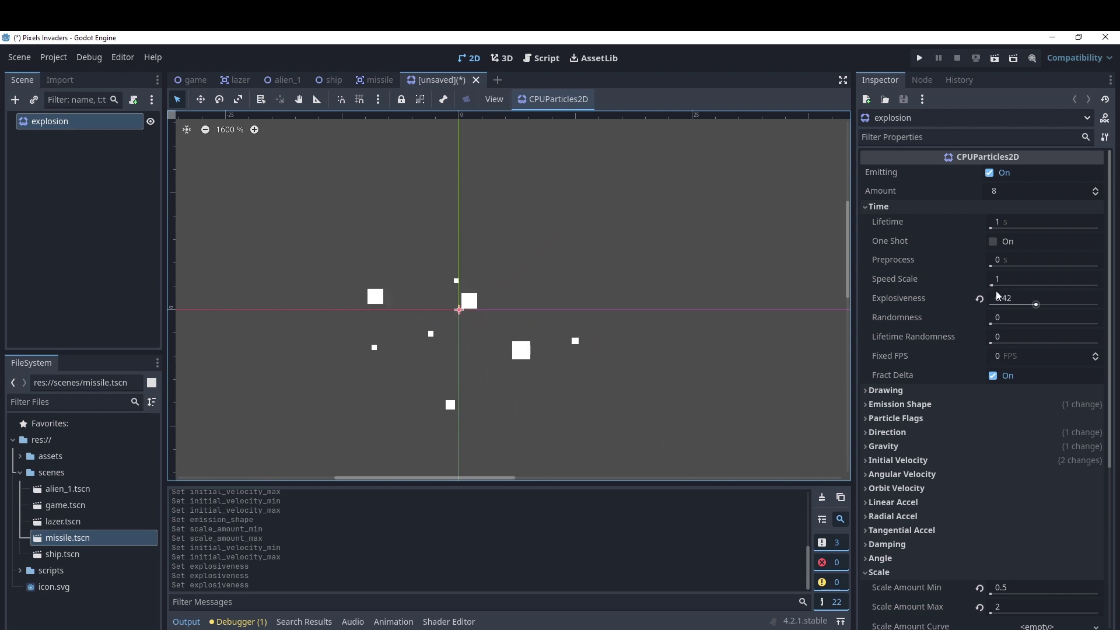
drag(995, 267, 979, 281)
click(1010, 222)
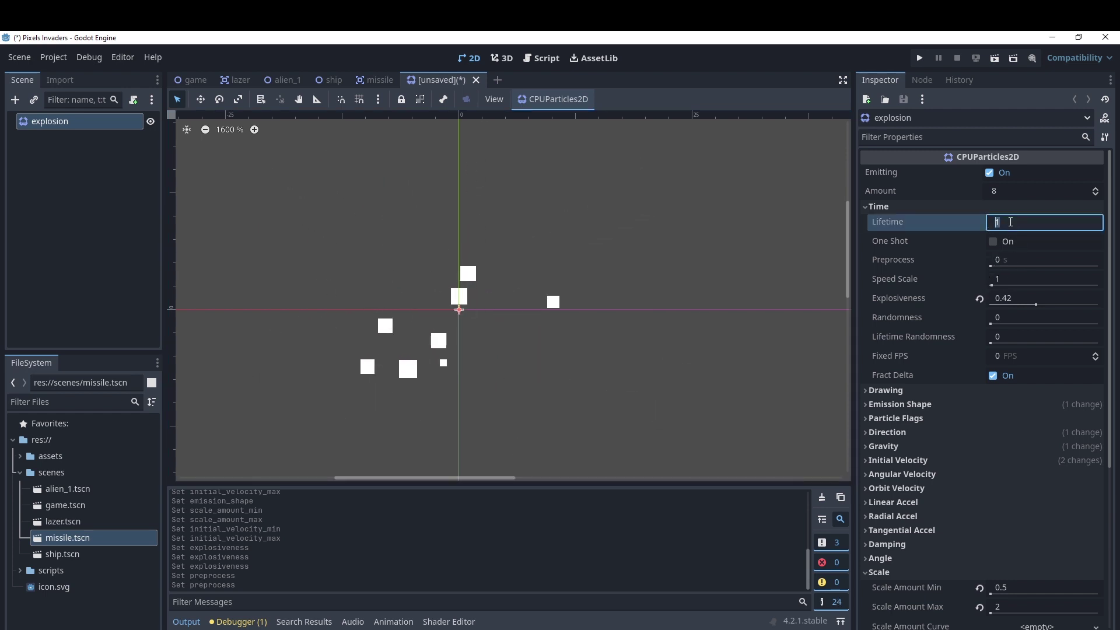
text(0.5)
key(Return)
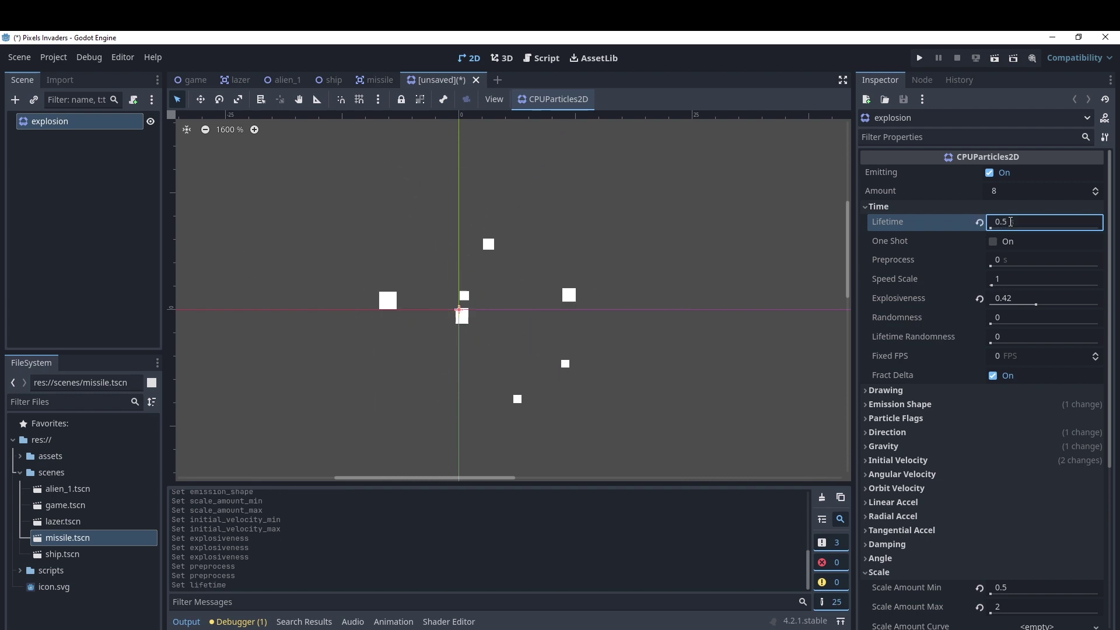
Enable One Shot and fire the emission twice to preview the burst.
click(994, 241)
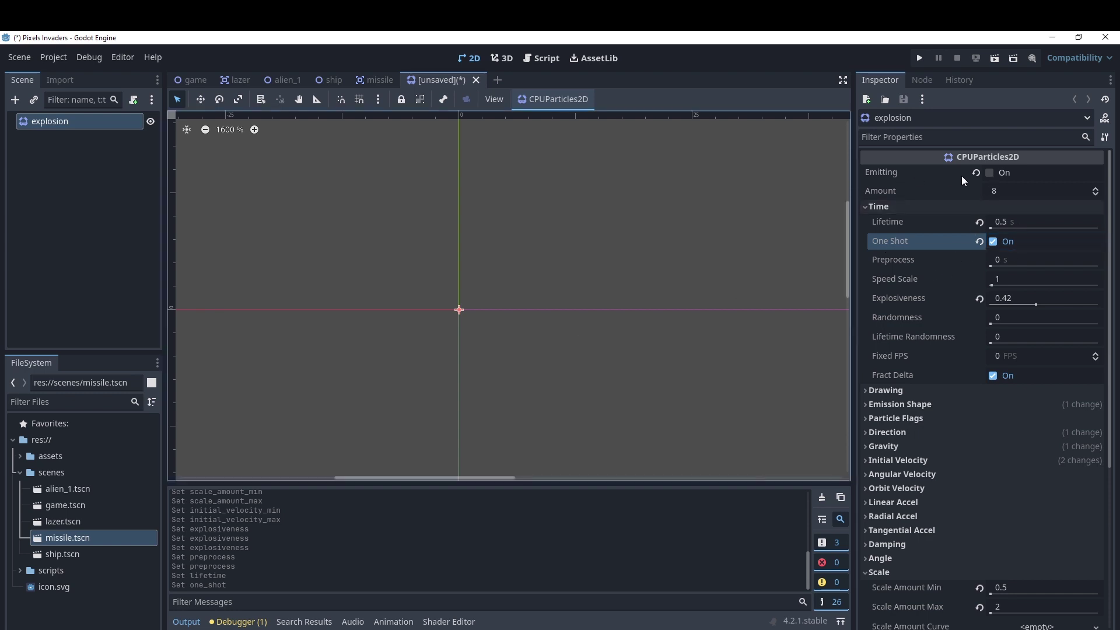
click(993, 173)
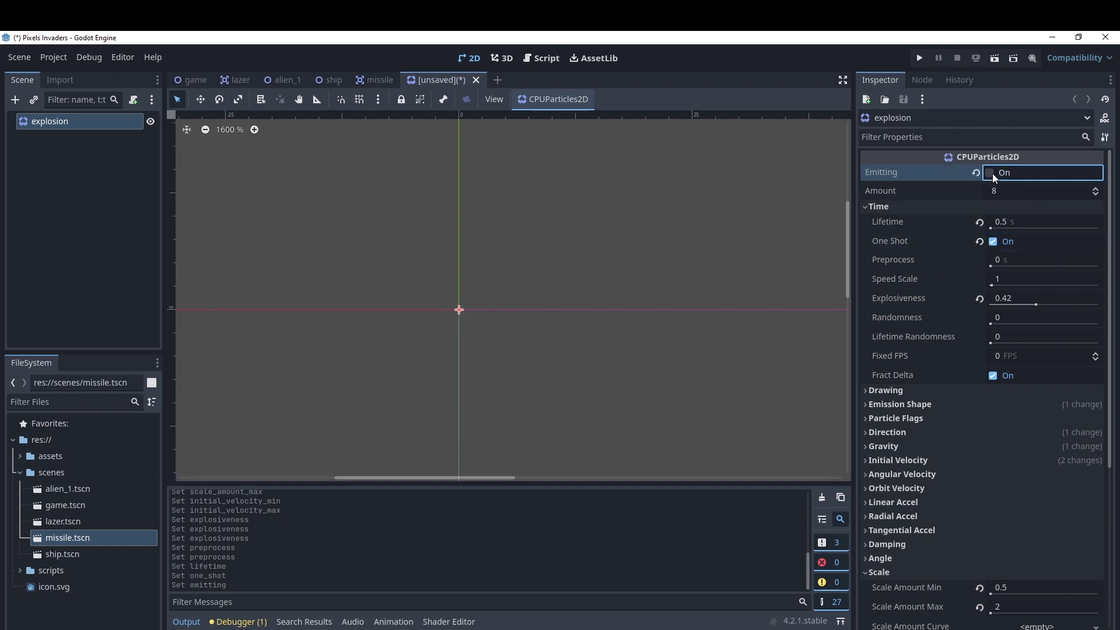
click(993, 173)
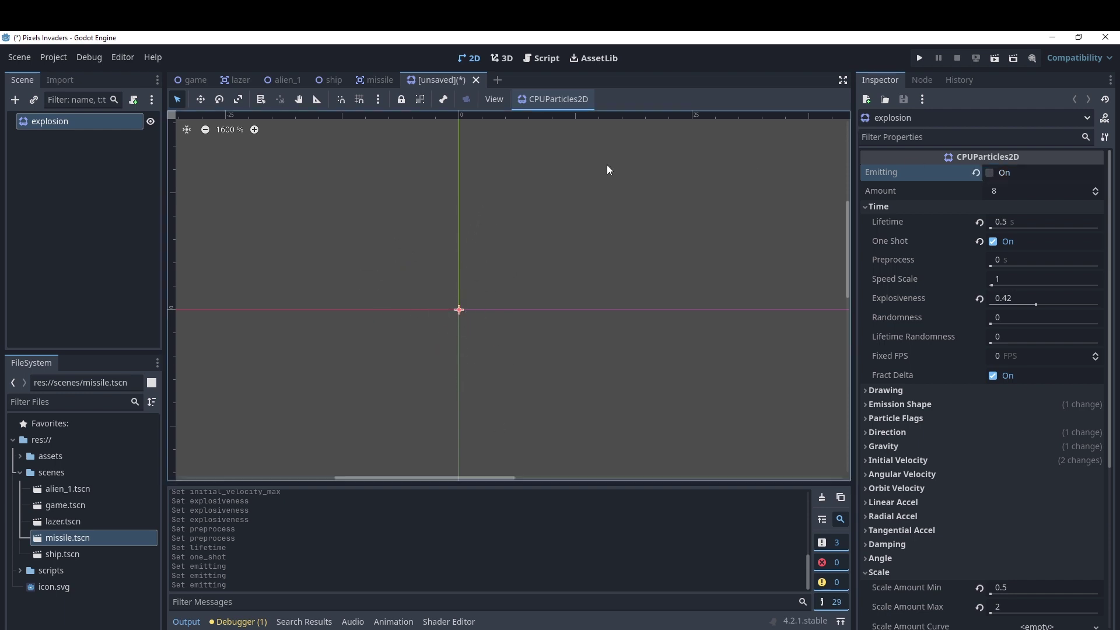
Attach a built-in GDScript extending CPUParticles2D to the explosion node.
right_click(105, 127)
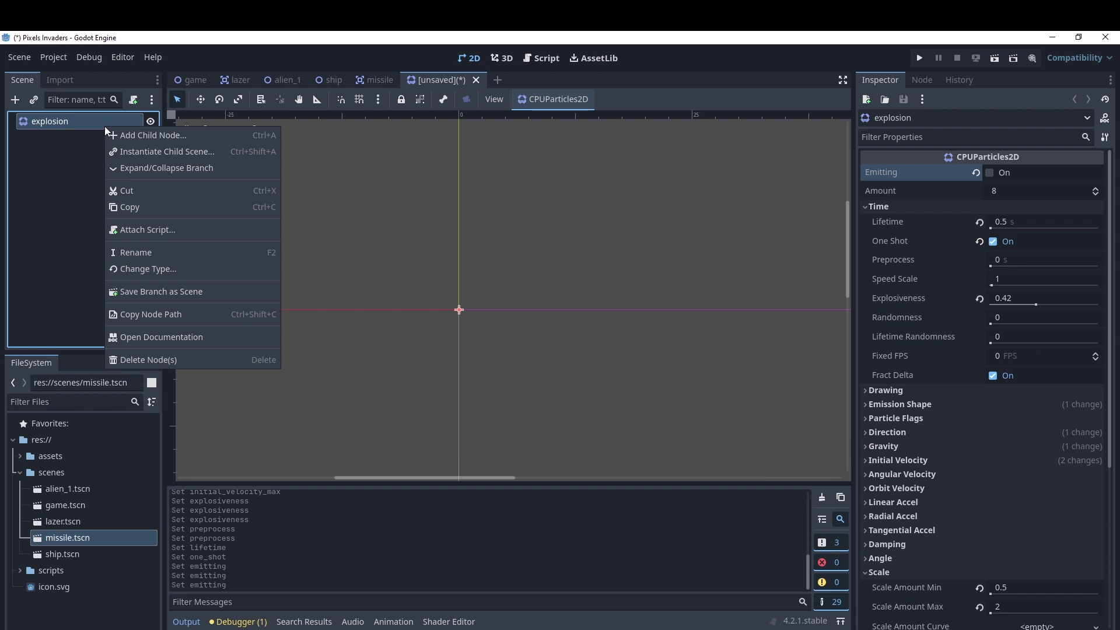
click(152, 230)
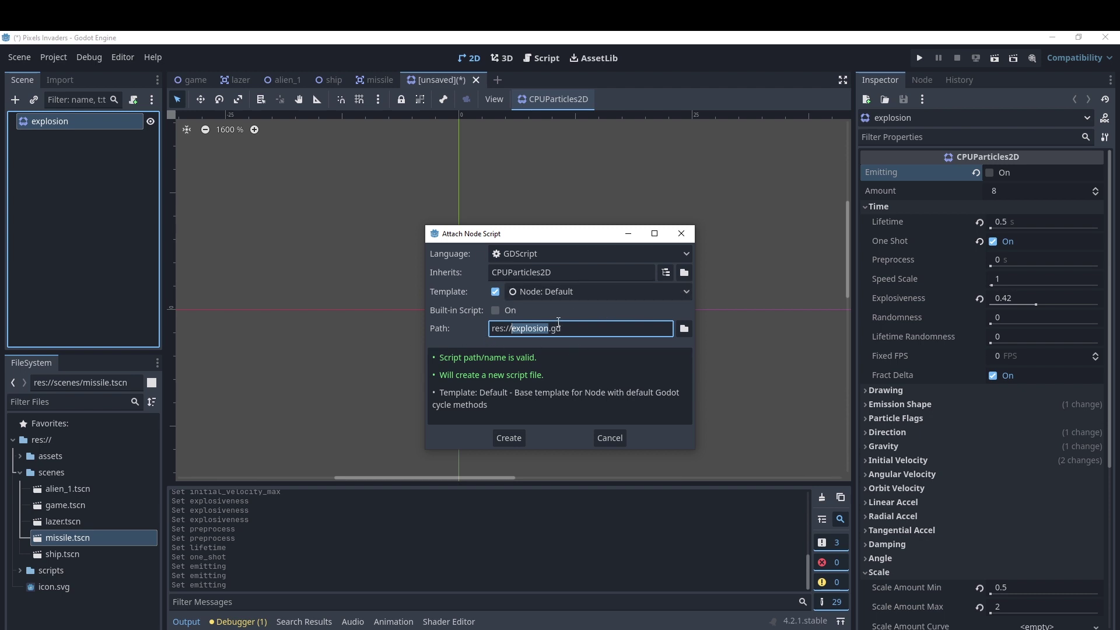
click(495, 311)
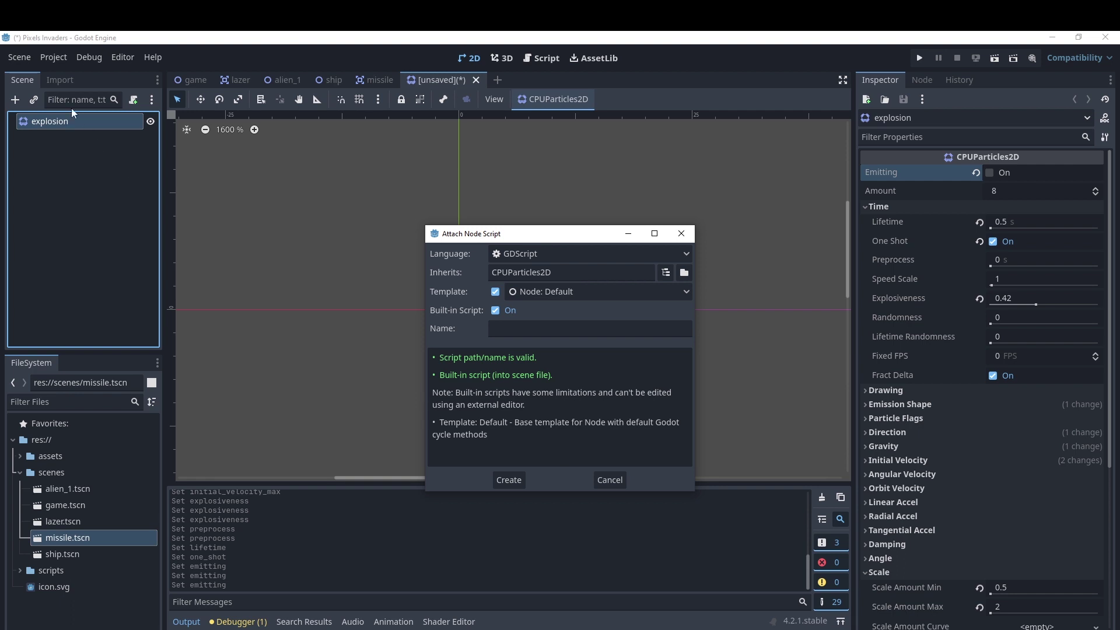
click(506, 480)
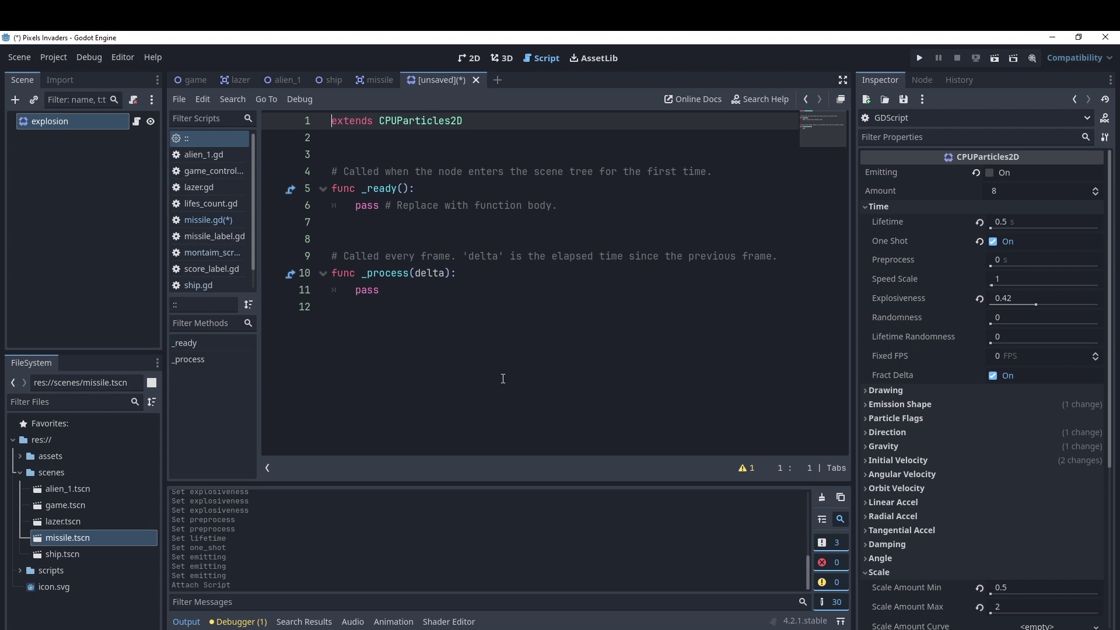
Clear the template code and connect the finished signal to a new _on_finished method.
drag(397, 291, 328, 160)
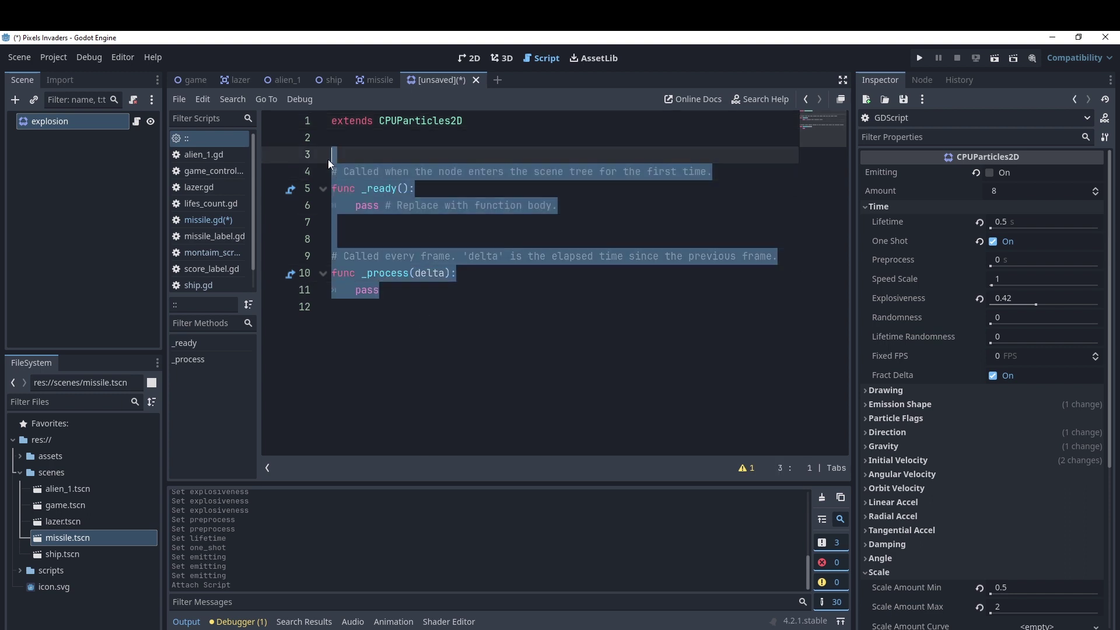
key(BackSpace)
click(89, 121)
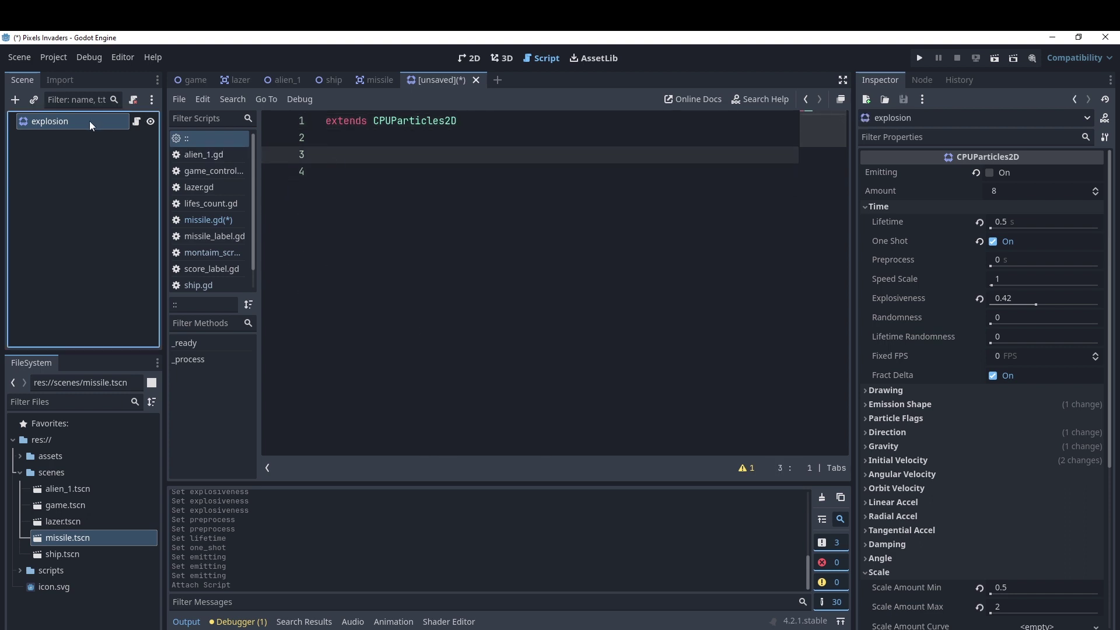
click(919, 82)
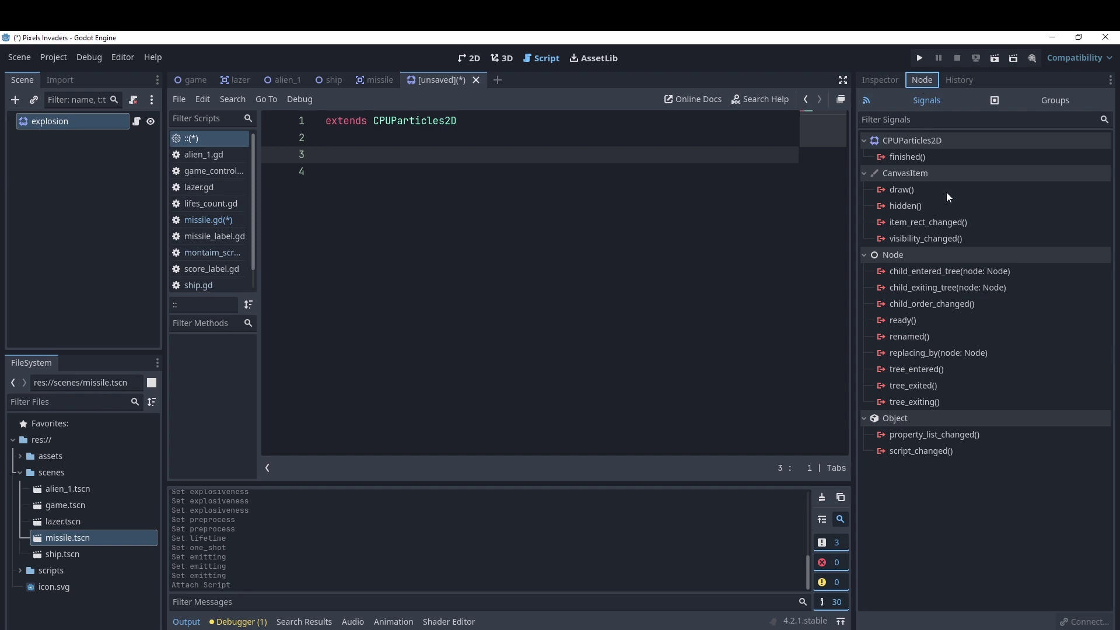
double_click(907, 156)
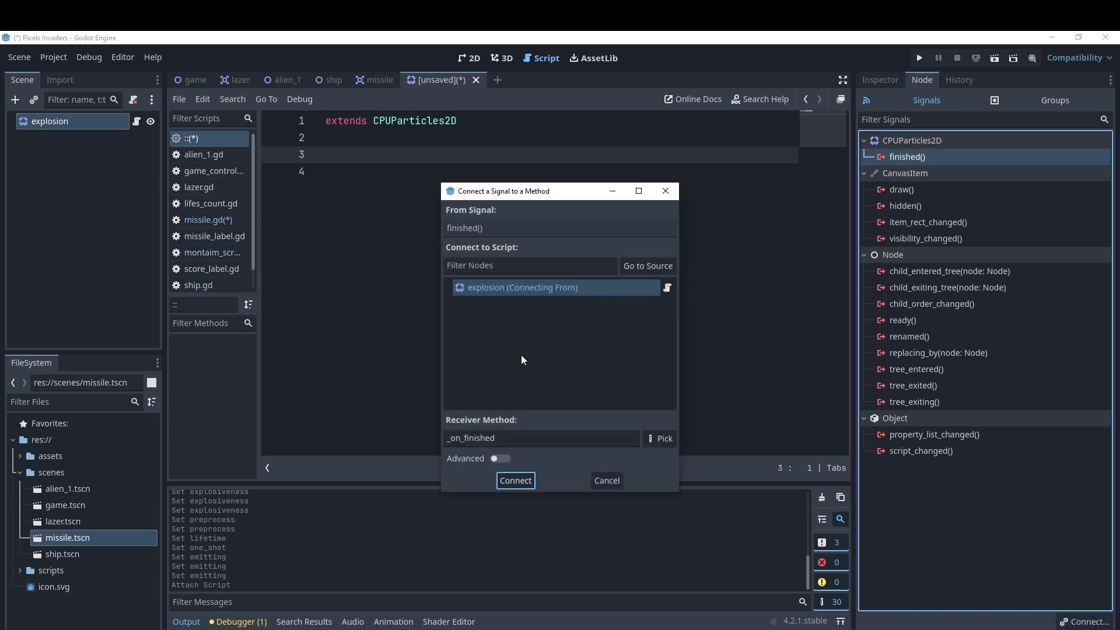
click(518, 485)
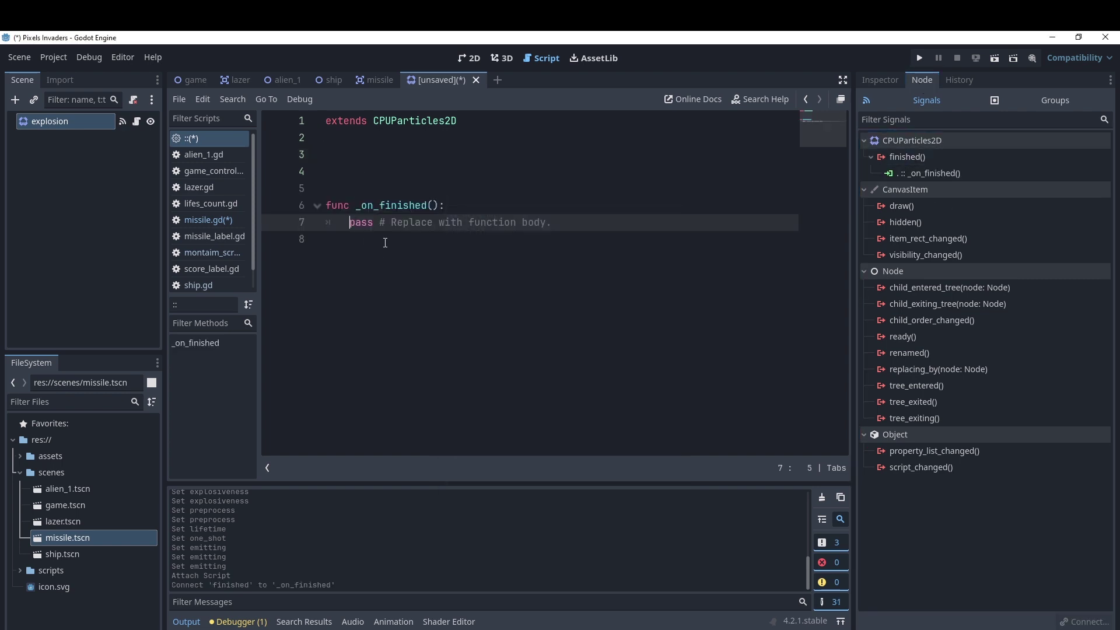
Replace pass with queue_free() in _on_finished and delete the extra blank lines.
click(511, 242)
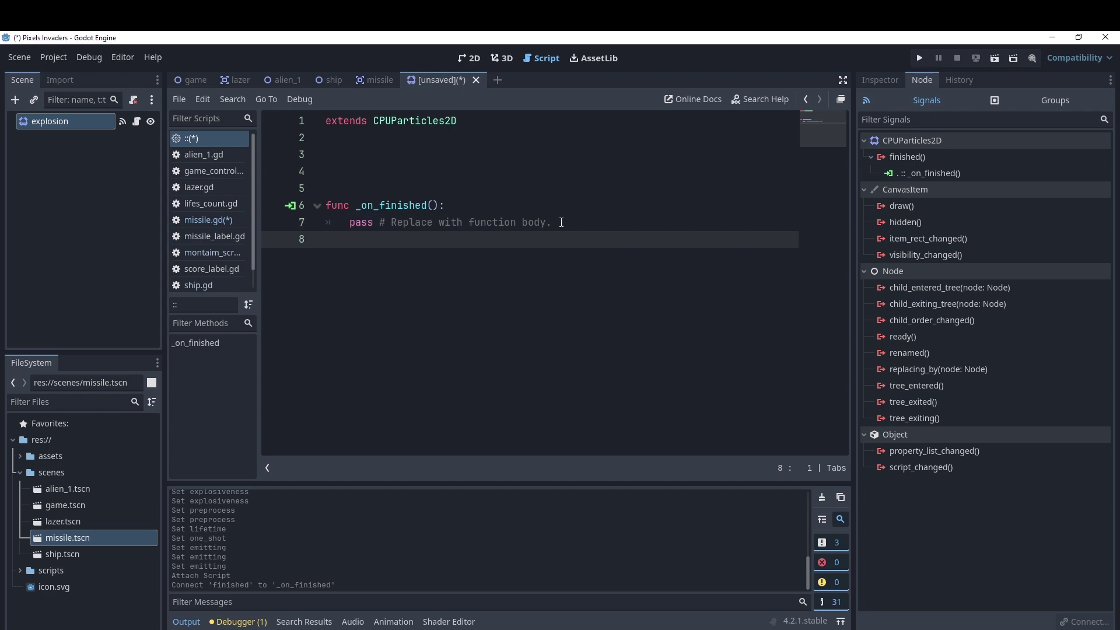
drag(561, 222, 350, 224)
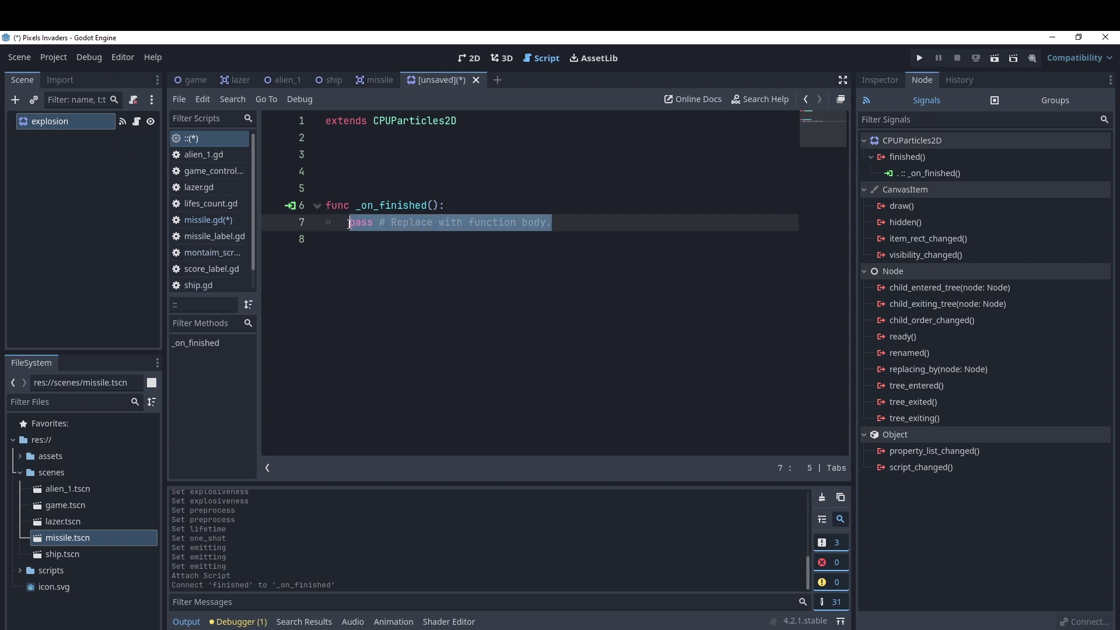
text(que)
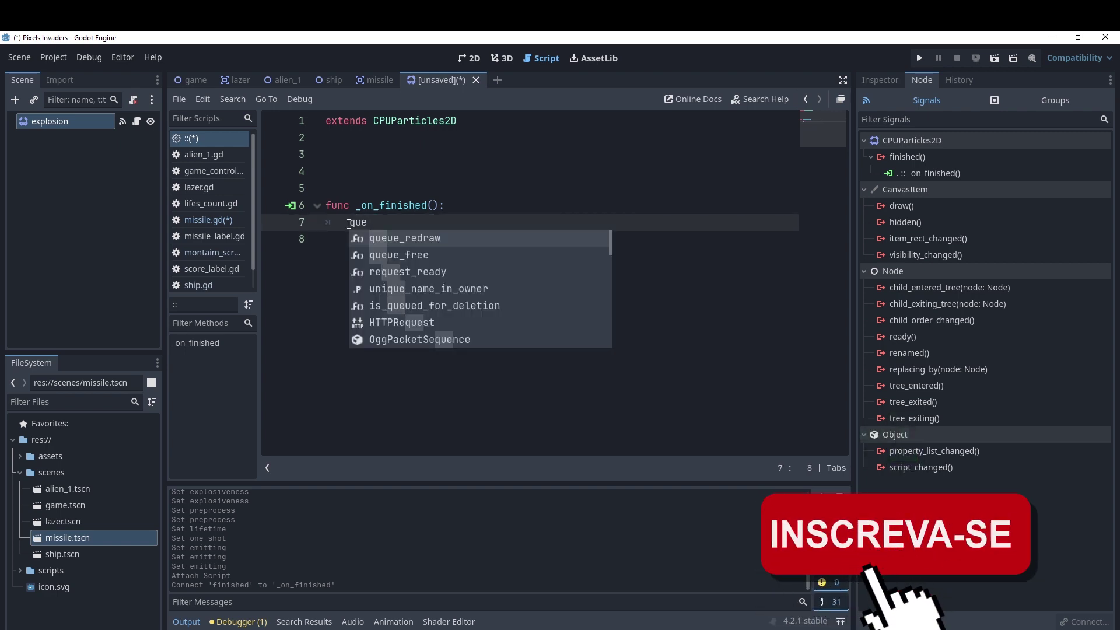
click(387, 255)
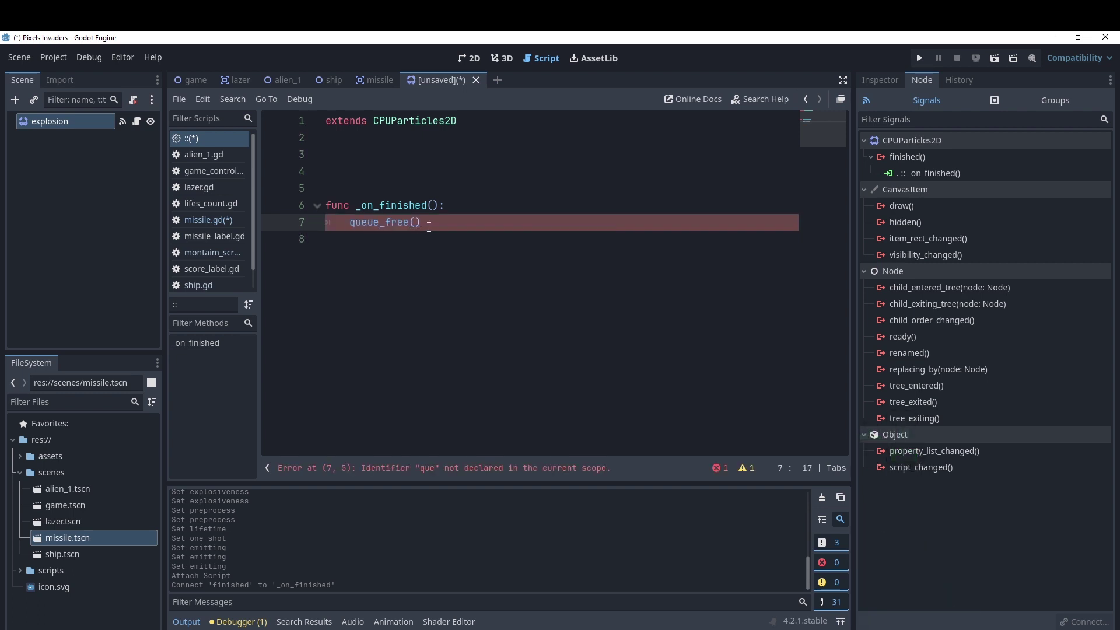
key(Up)
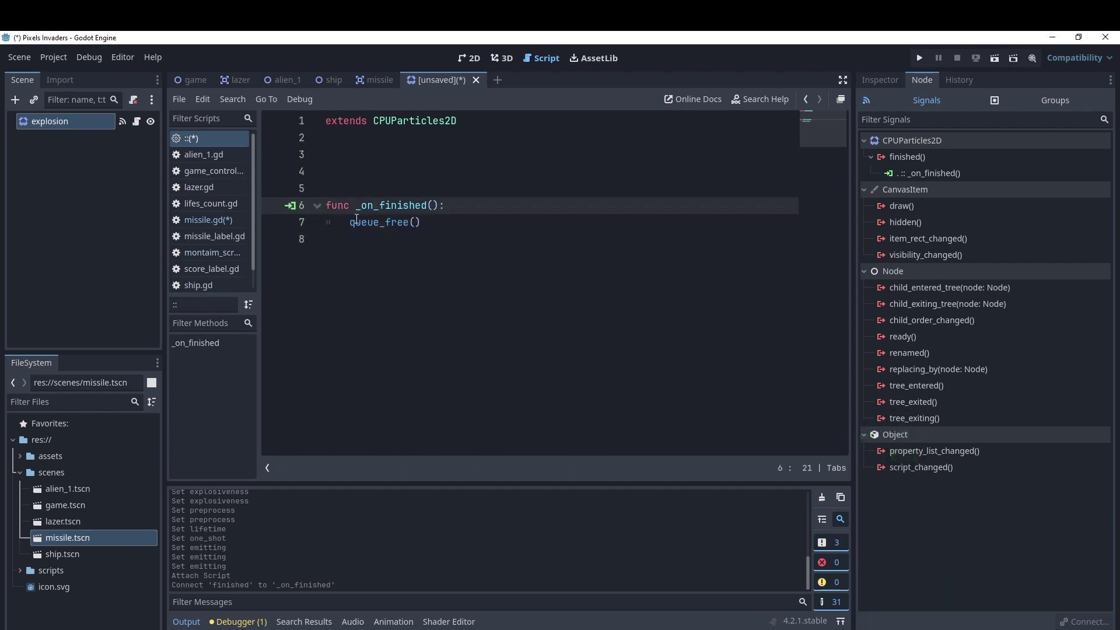
drag(357, 148, 352, 175)
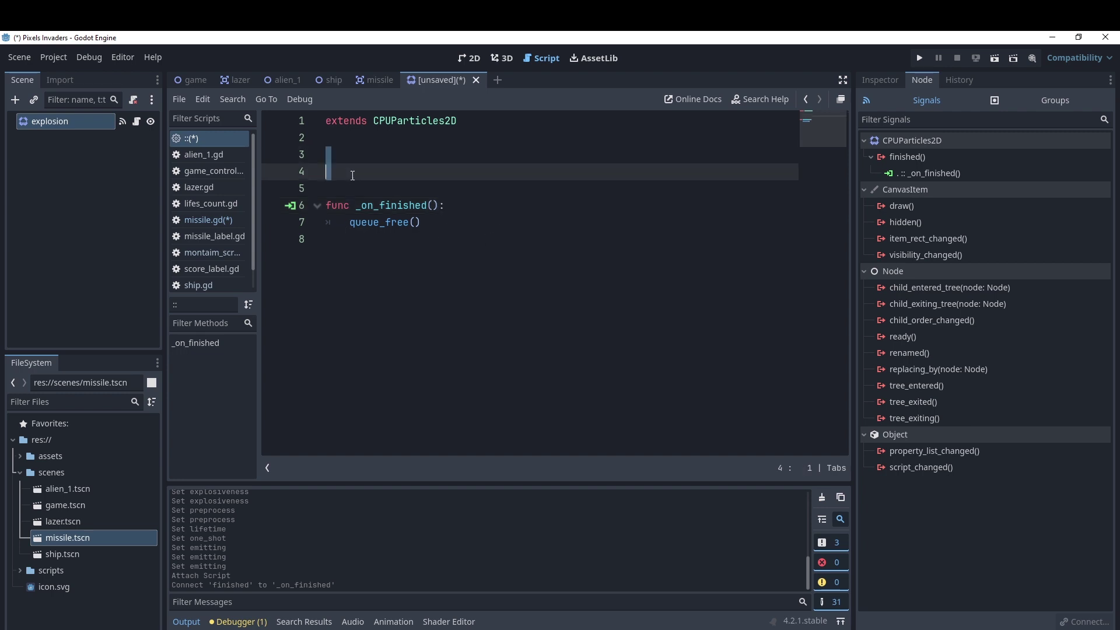
key(BackSpace)
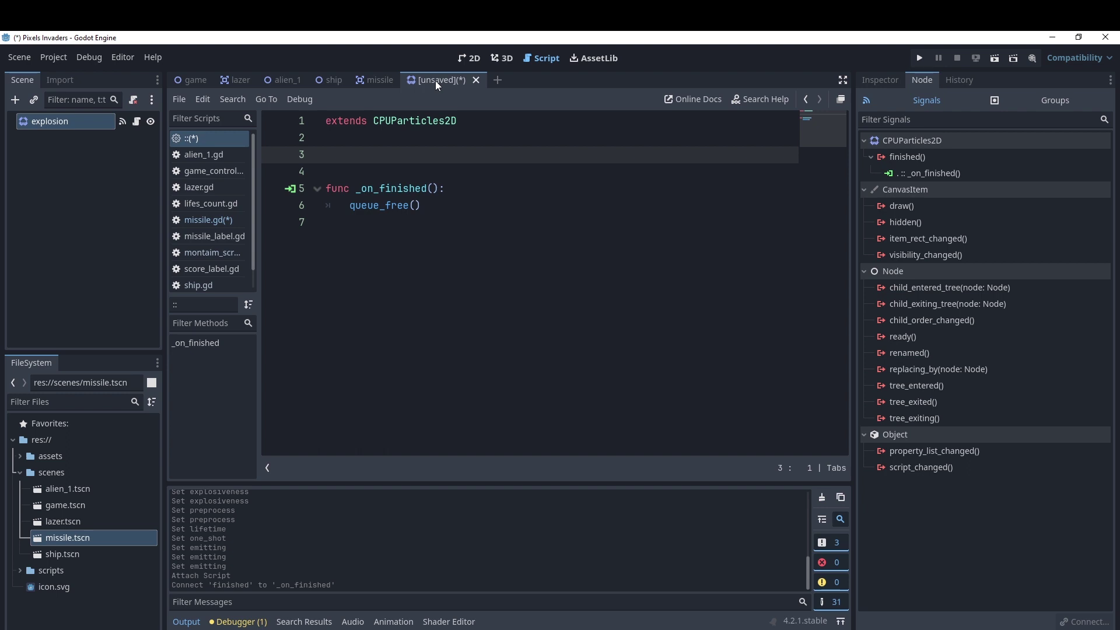
Save the scene as explosion.tscn in the scenes folder and close its tab.
key(ctrl+s)
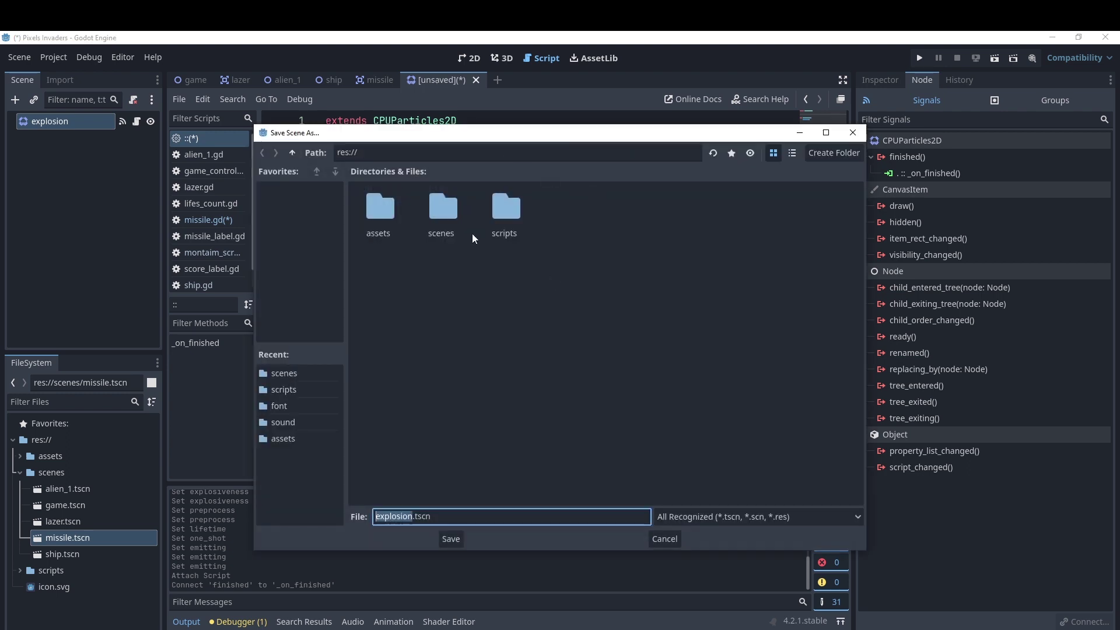
double_click(450, 218)
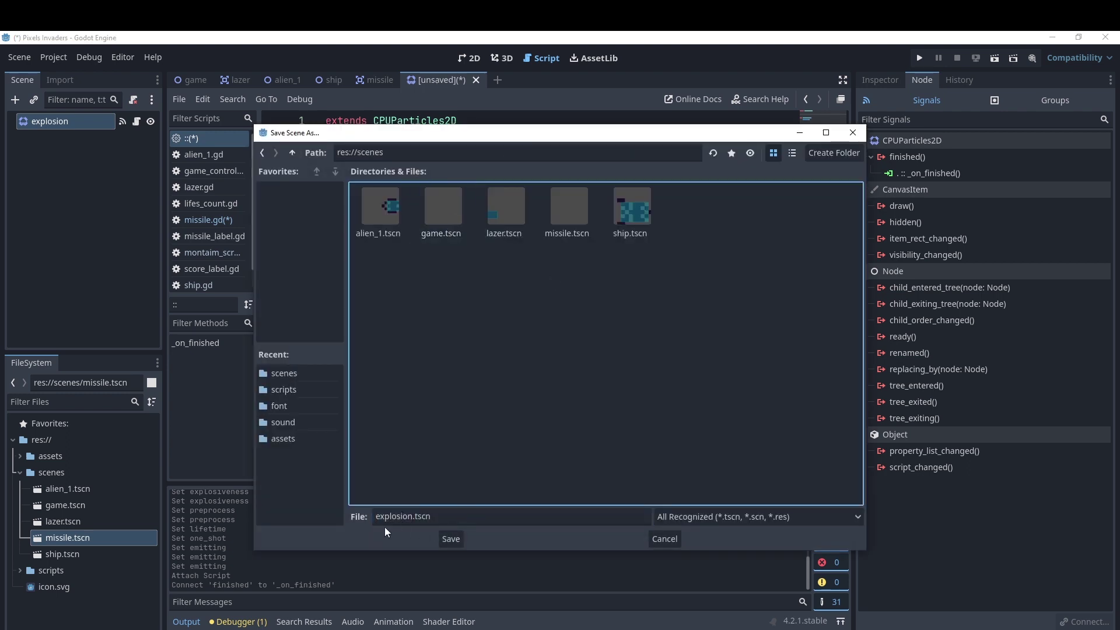
click(451, 539)
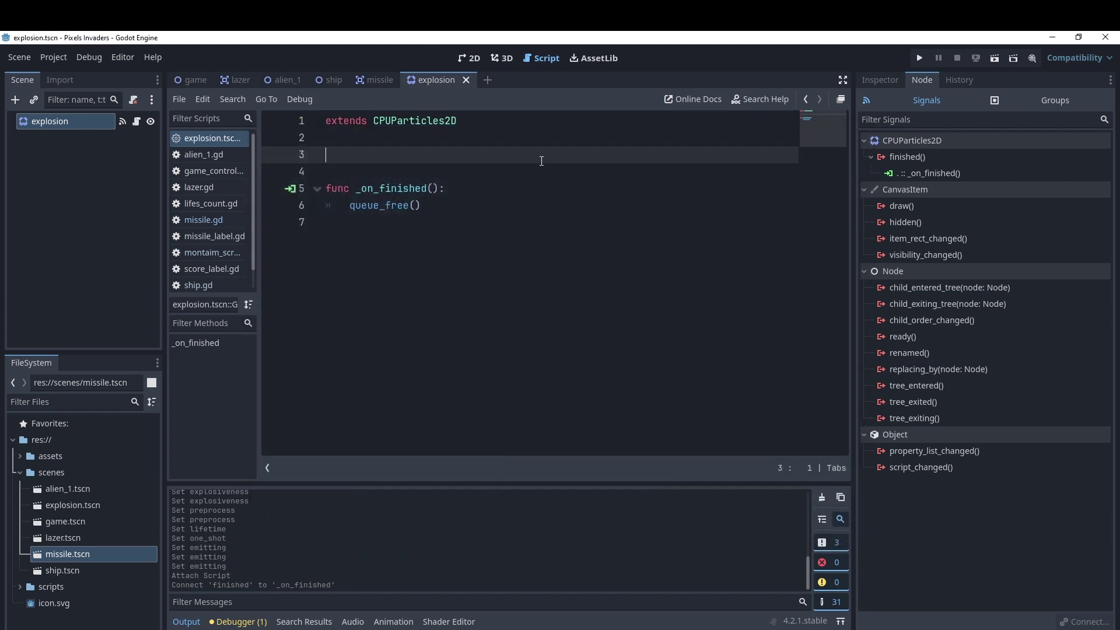
click(467, 79)
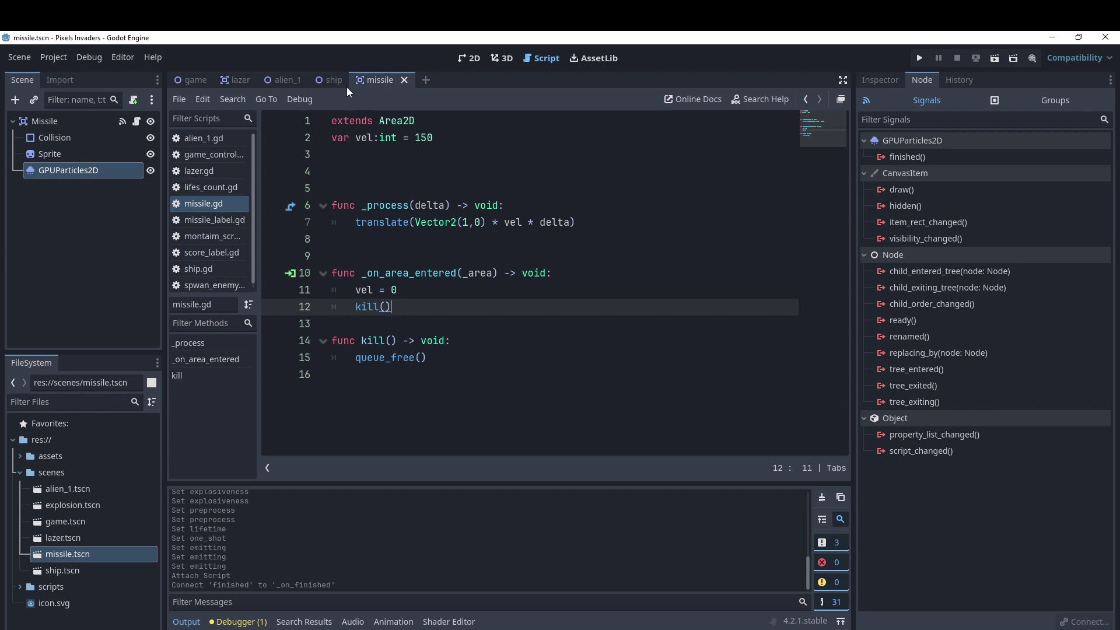
Copy ship.gd's PRE_MISSILE preload line into missile.gd and rename the constant PRE_EXPLOSION.
click(325, 82)
scroll(519, 216, up, 7)
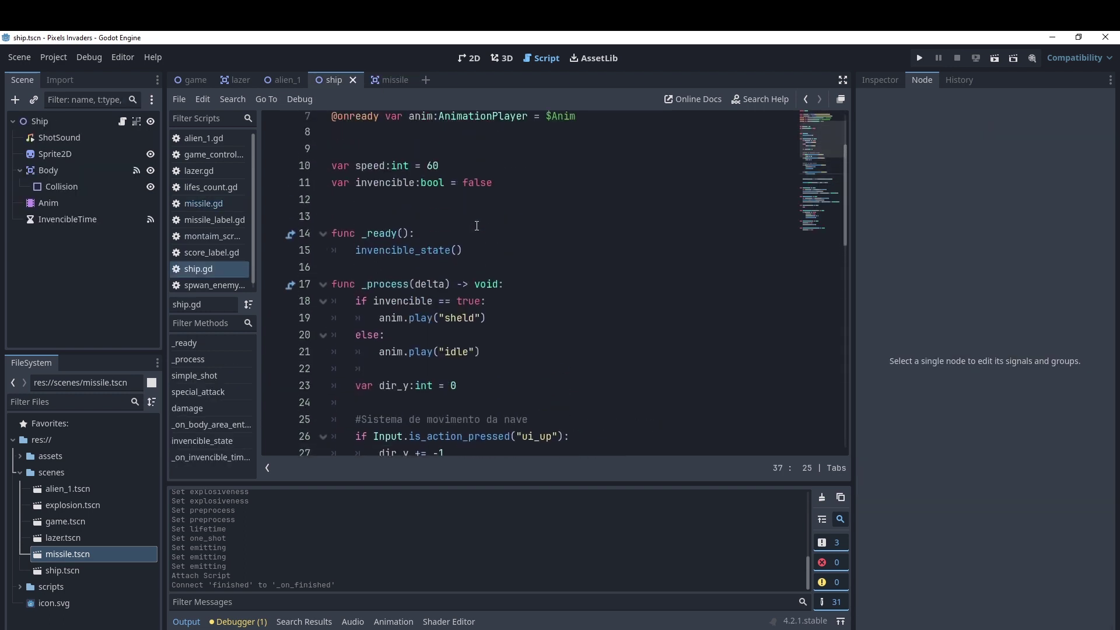
drag(397, 172, 525, 444)
click(577, 205)
drag(673, 171, 332, 171)
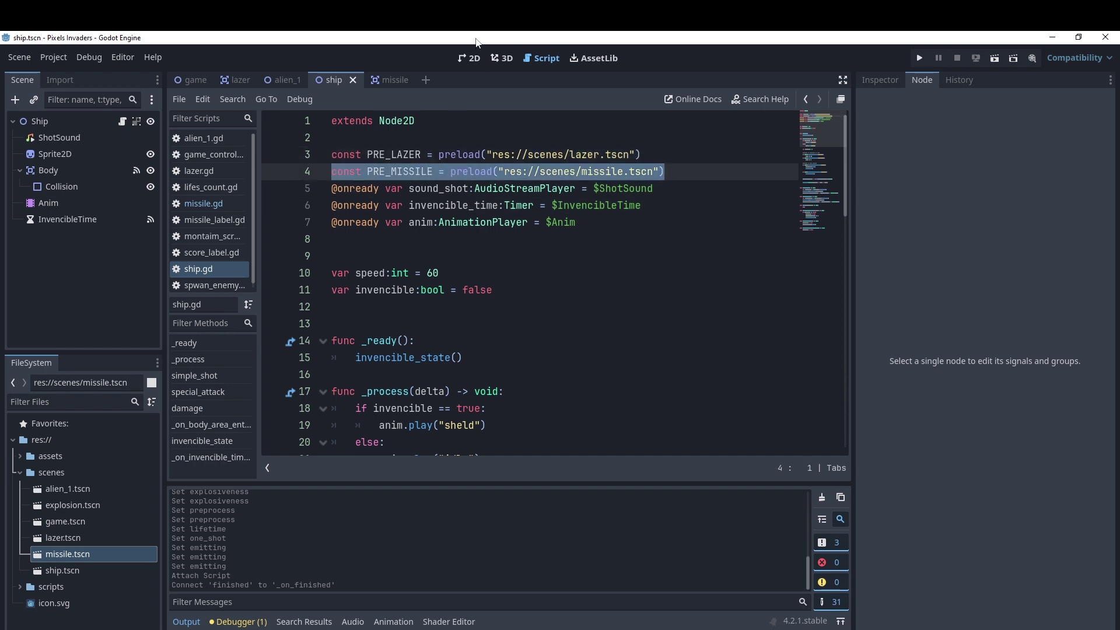
click(400, 82)
click(423, 172)
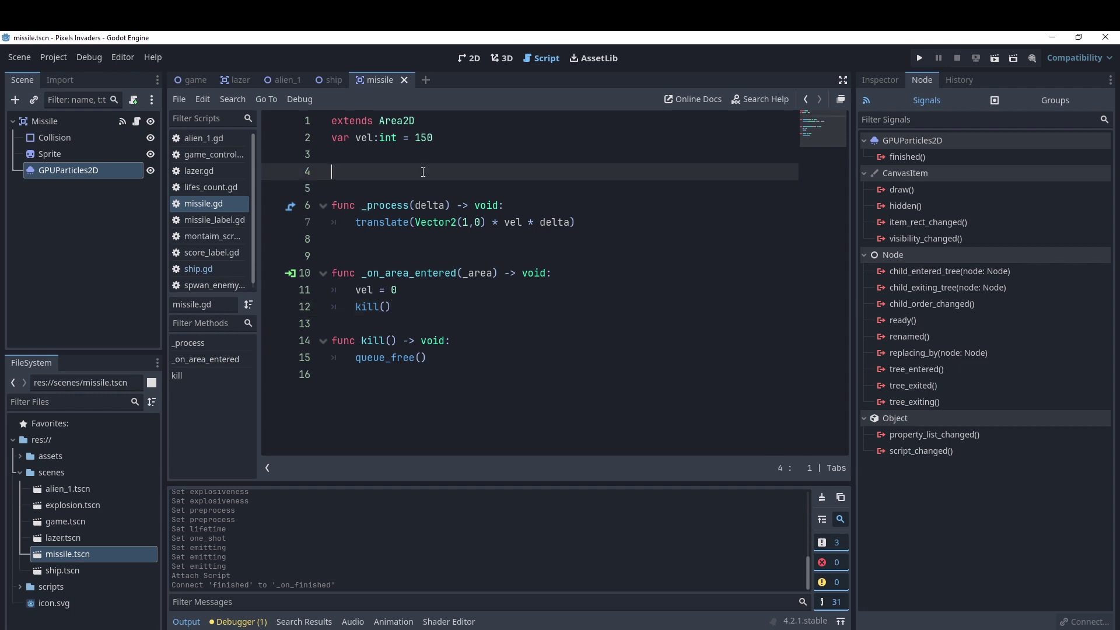
text(const PRE_MISSILE = preload("res://scenes/missile.tscn"))
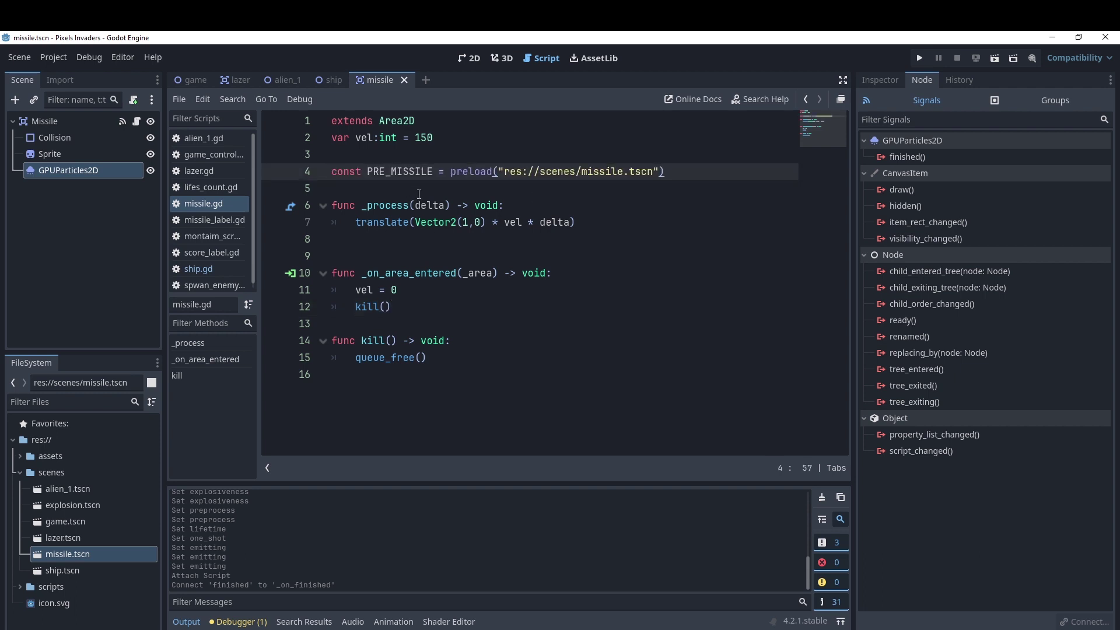
drag(434, 173, 395, 177)
text(EXPLOSIO)
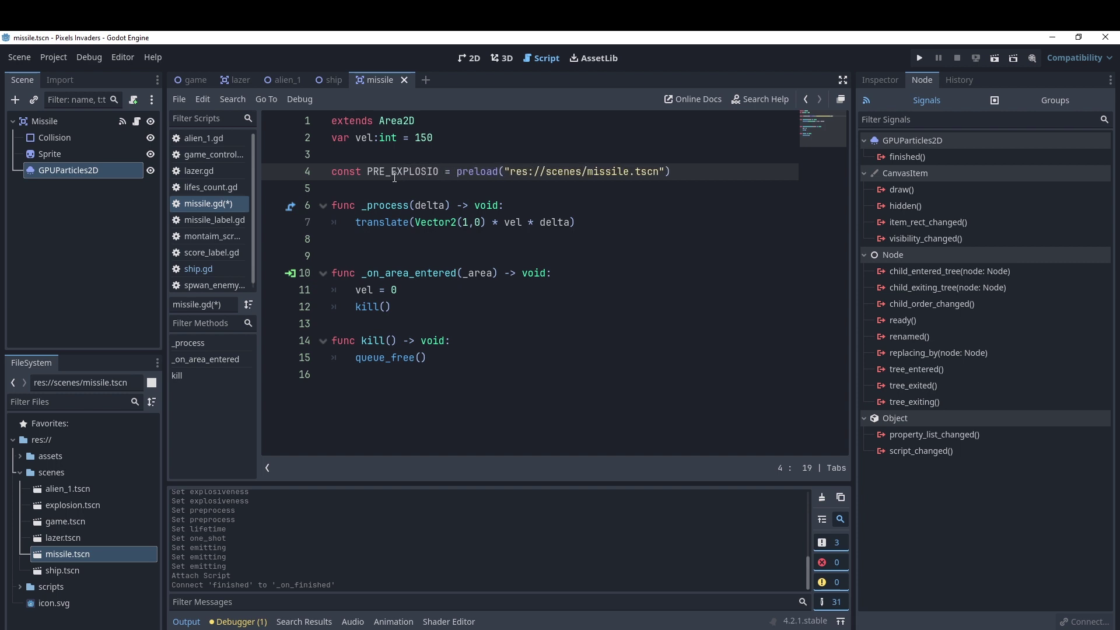
text(N)
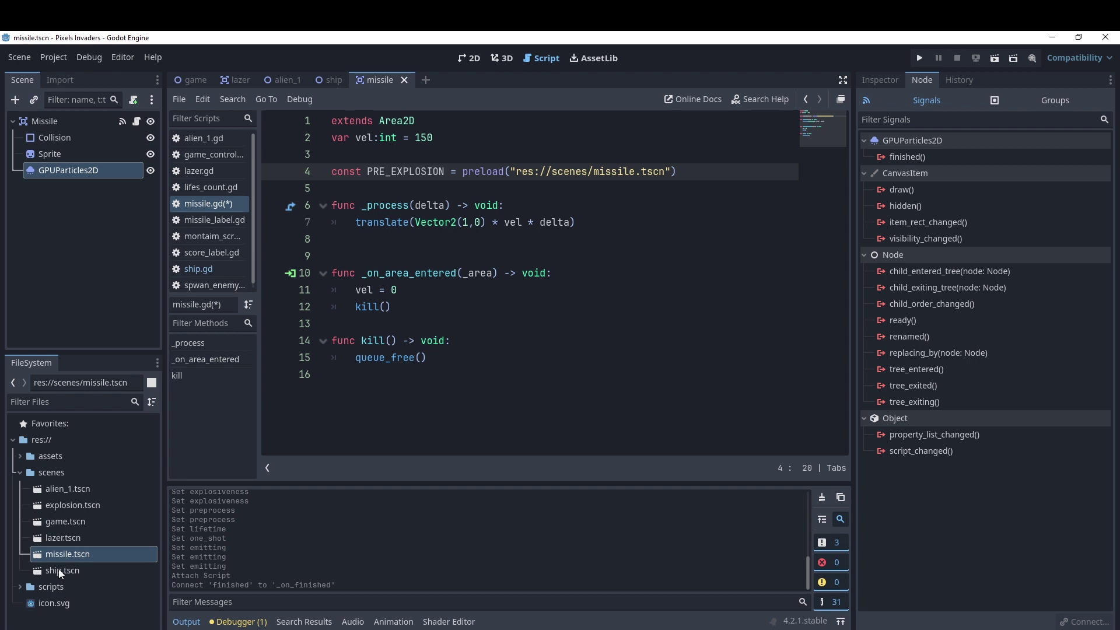
Point the PRE_EXPLOSION preload at res://scenes/explosion.tscn.
right_click(66, 505)
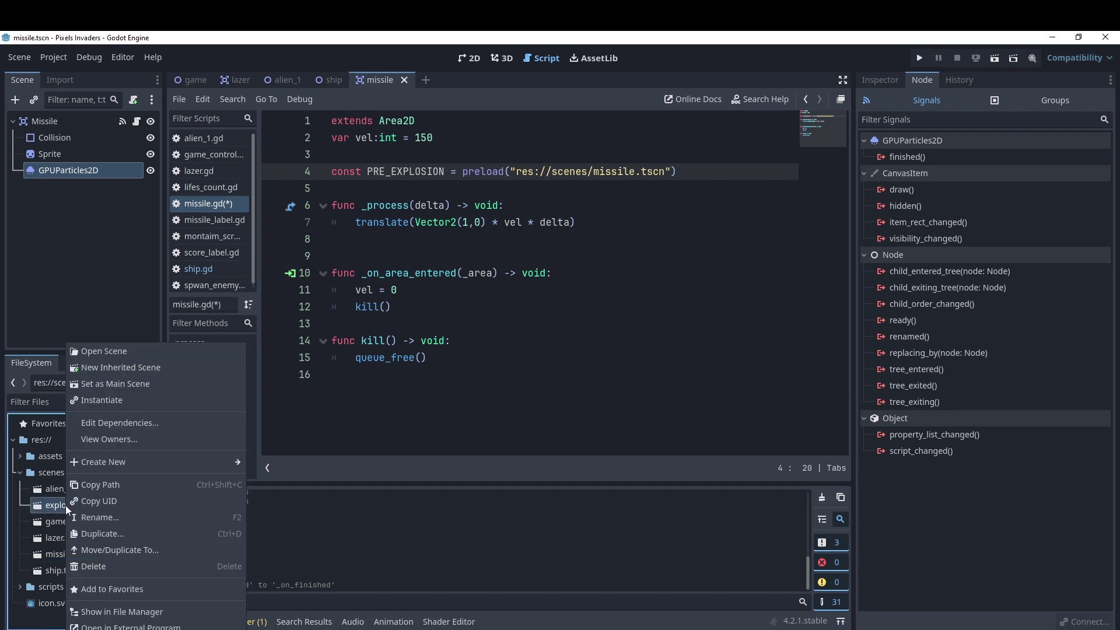
click(118, 484)
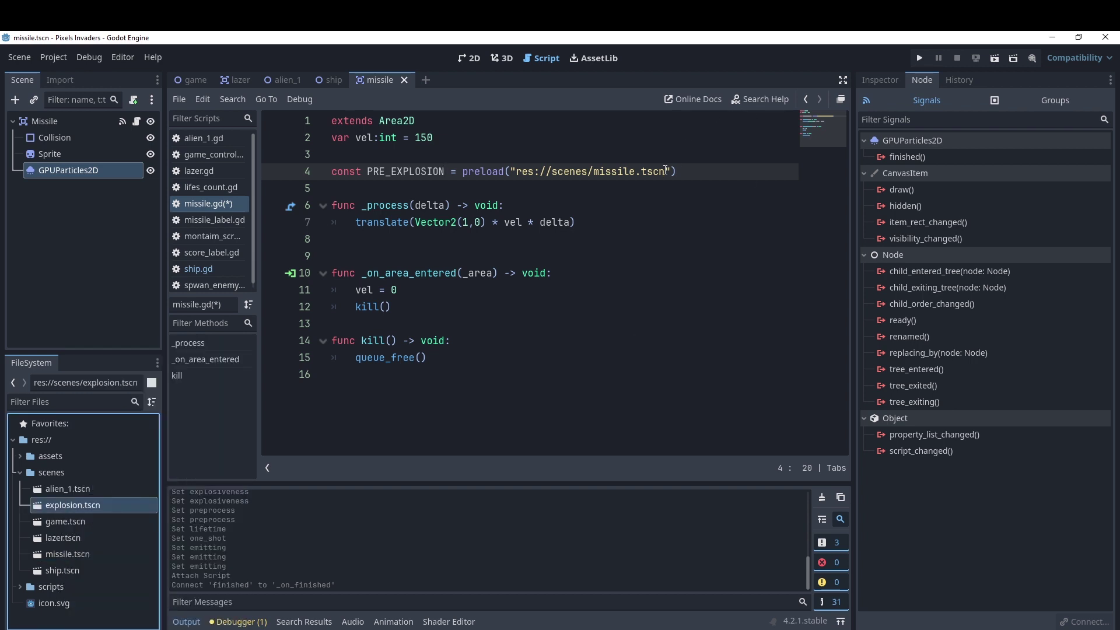
drag(664, 171, 517, 171)
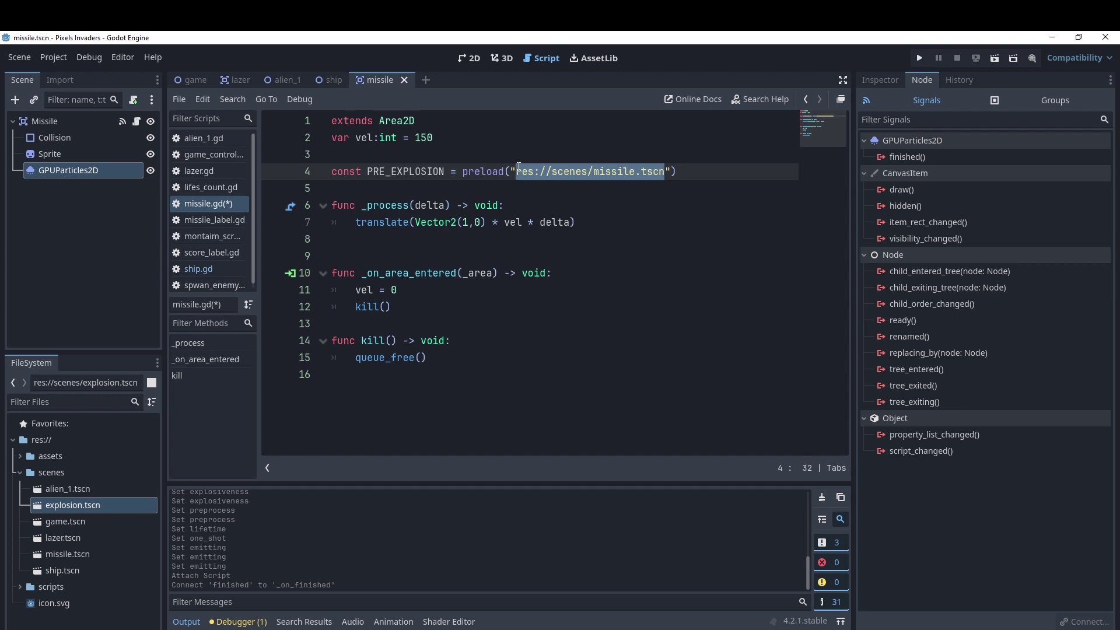
text(res://scenes/explosion.tscn)
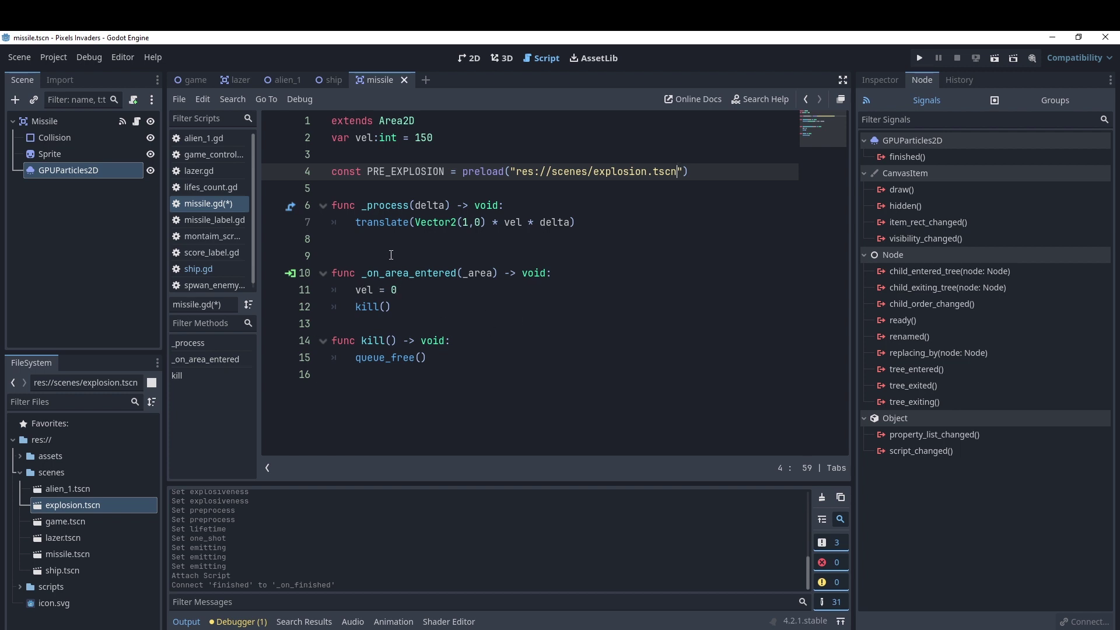
click(379, 325)
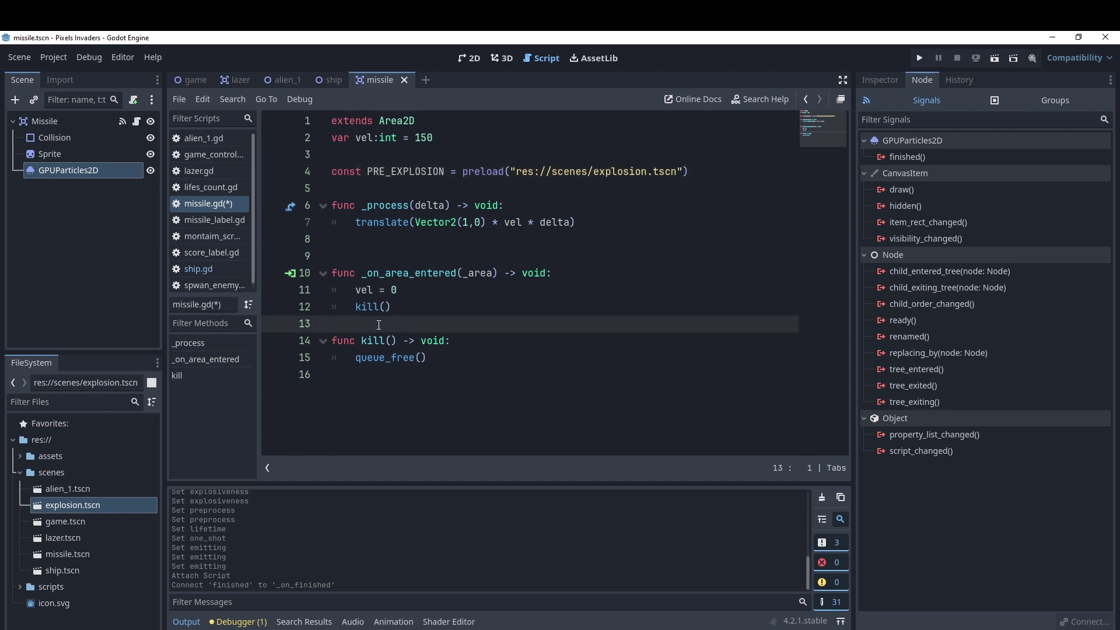
Add an explosion_effect() -> void function with a pass body after _on_area_entered in missile.gd.
key(Return)
key(Return)
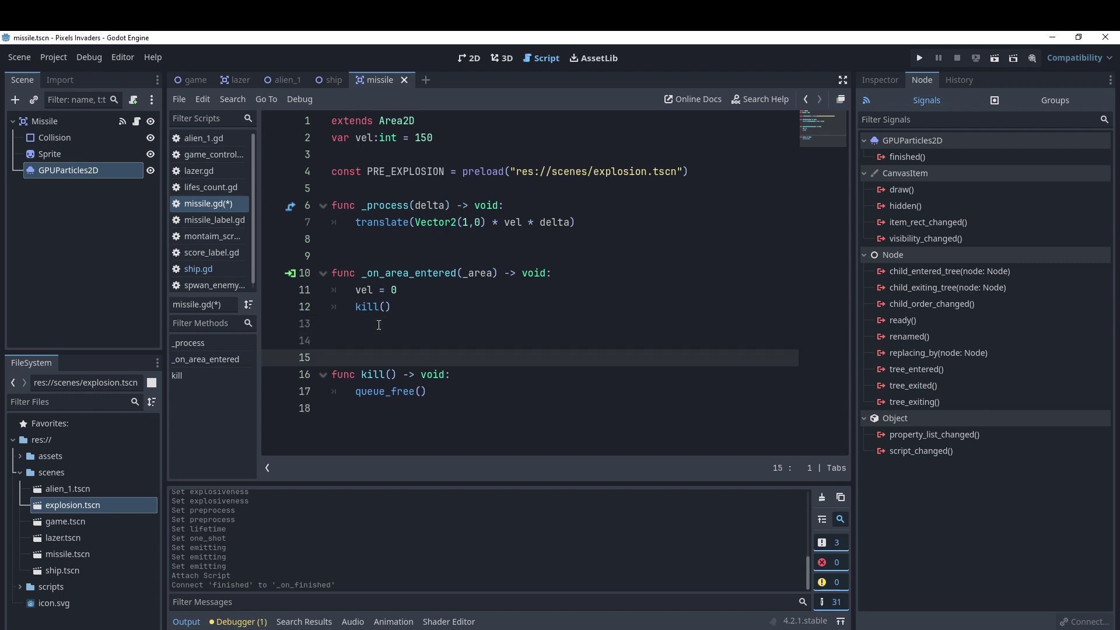
click(346, 340)
text(fun)
key(Return)
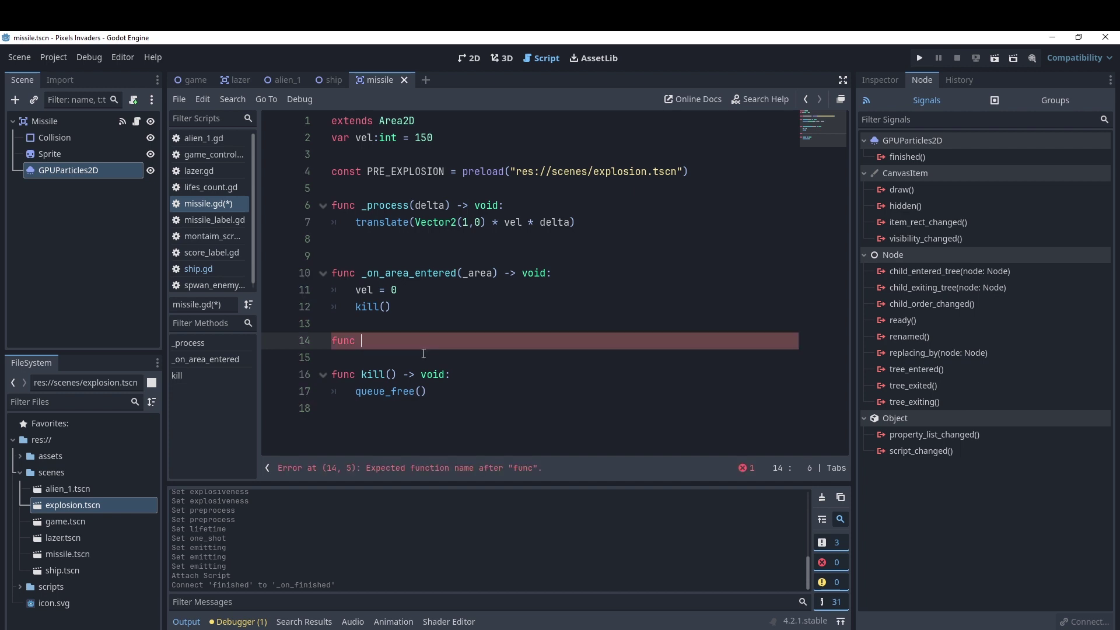
text(explosion_)
text(effect)
text(())
text(->)
text(void)
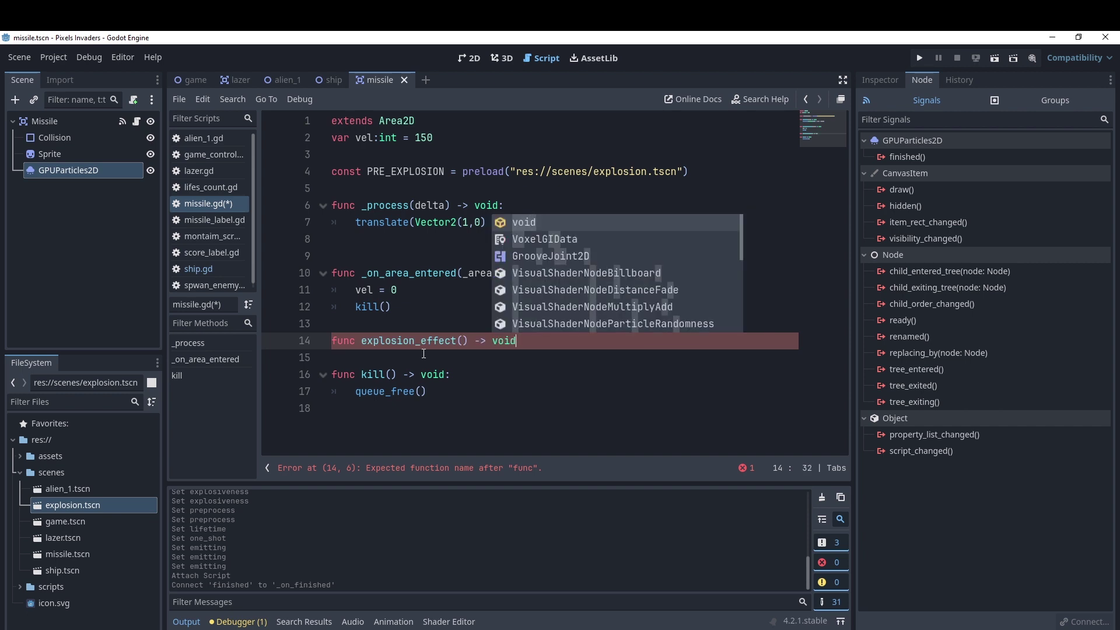
text(:)
key(Return)
text(p)
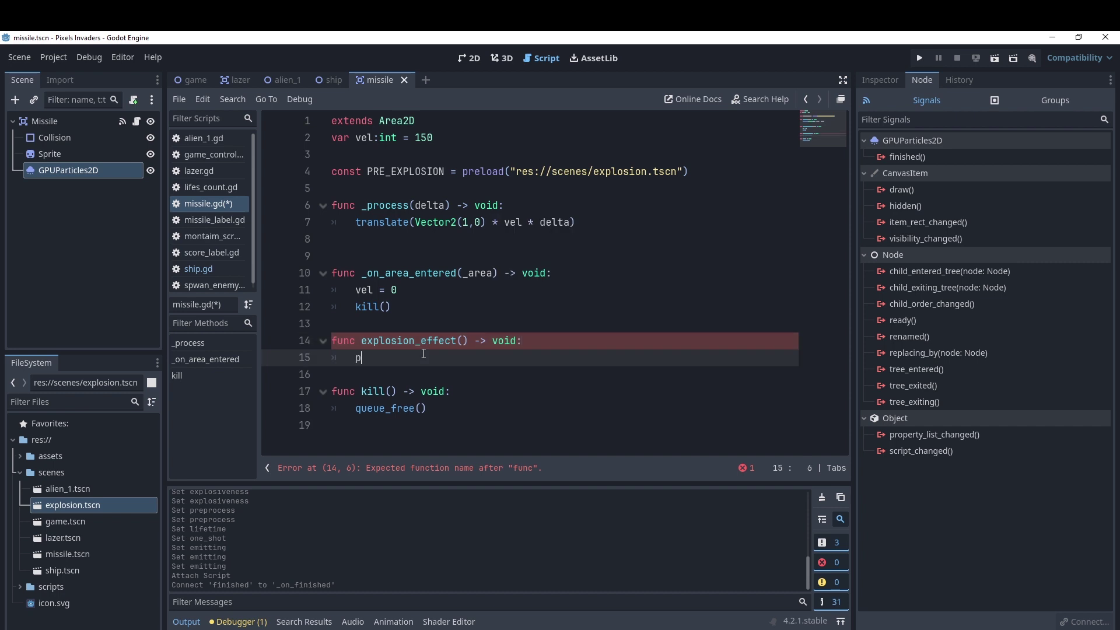
text(ass)
click(736, 260)
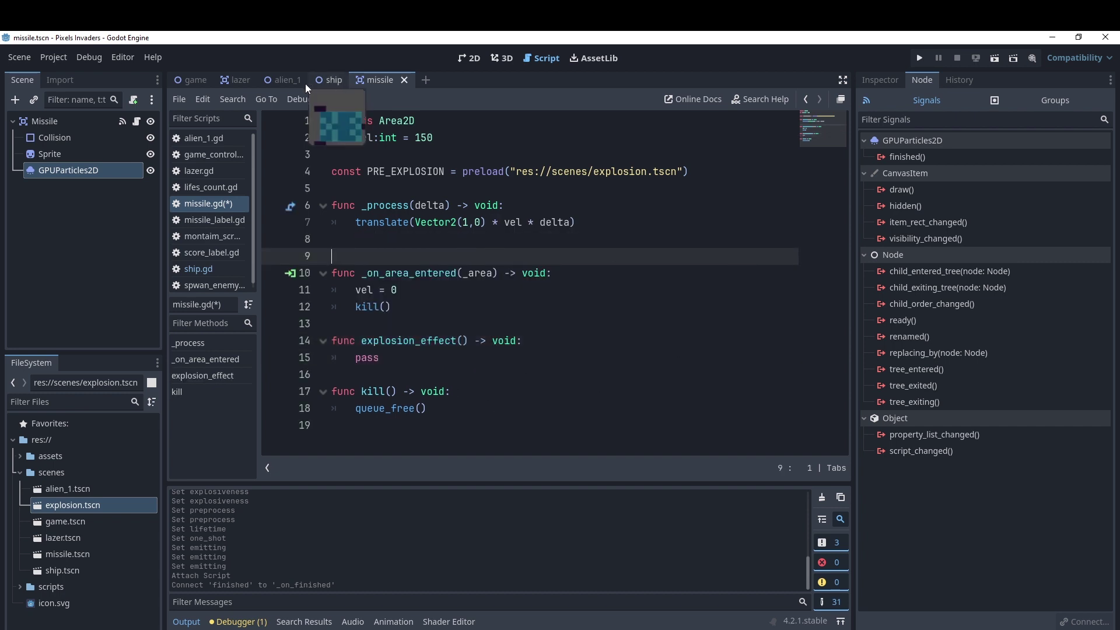
click(288, 78)
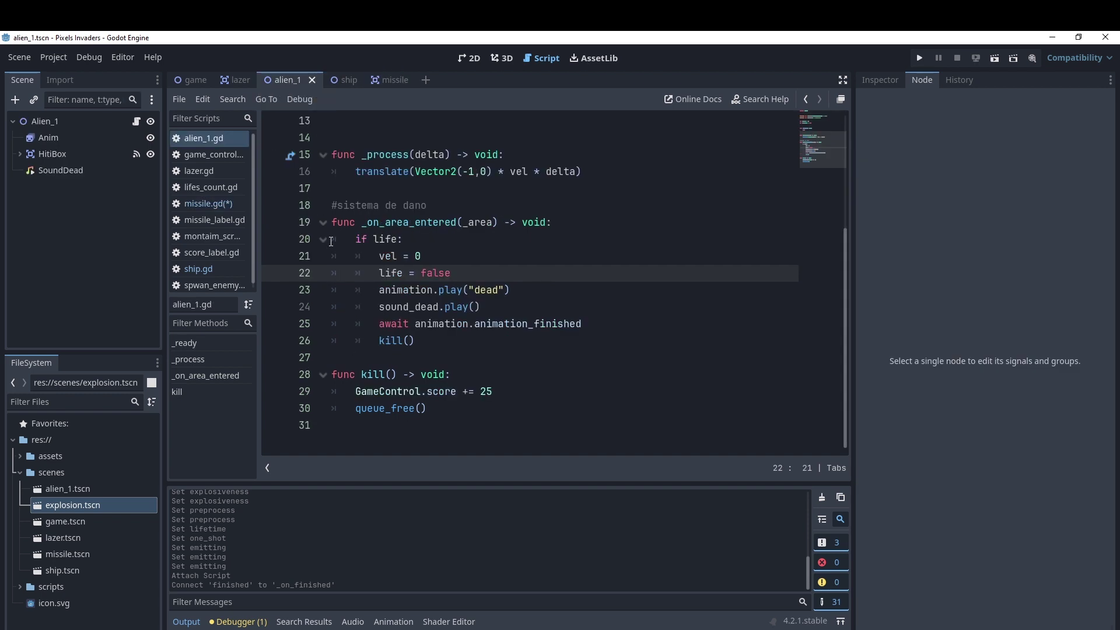
Move from the lazer script to ship.gd and scroll down to special_attack.
click(241, 83)
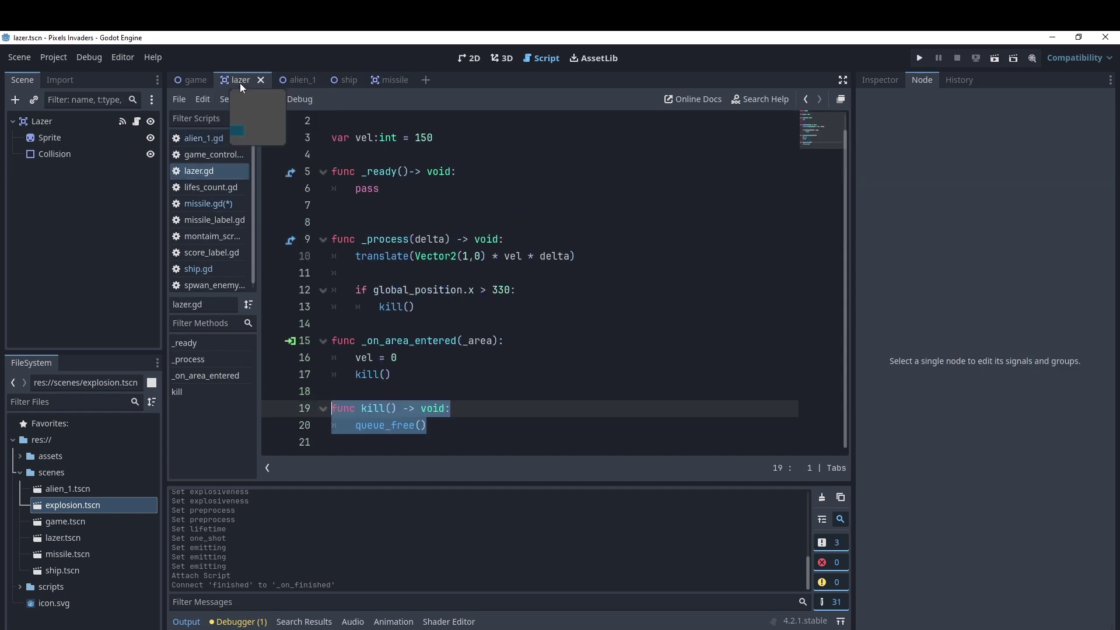
click(483, 380)
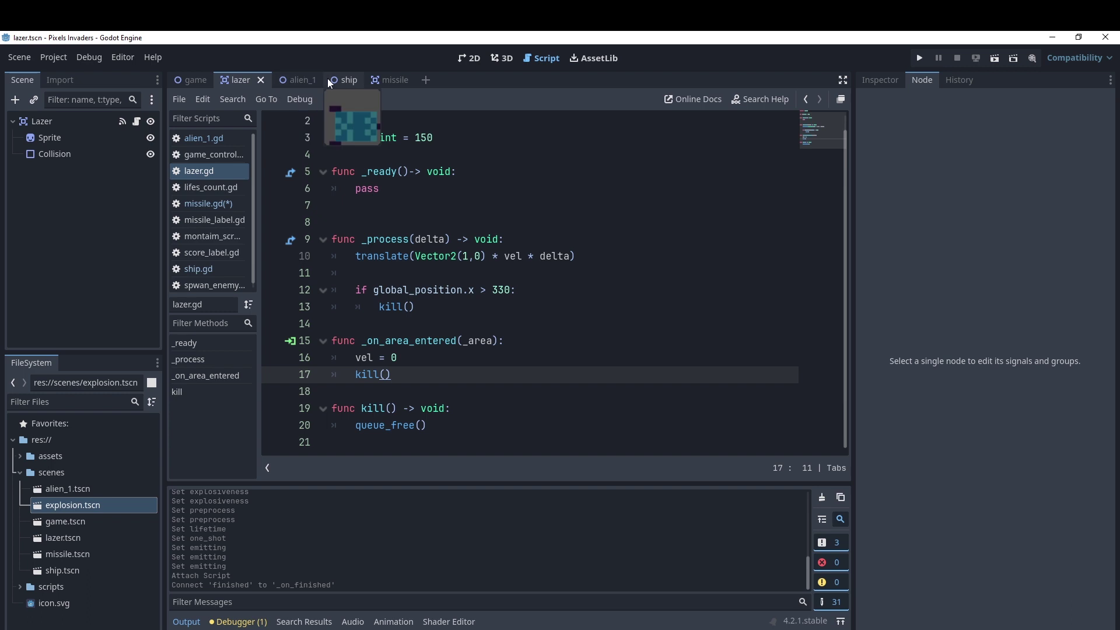
click(328, 79)
click(505, 272)
scroll(577, 280, down, 5)
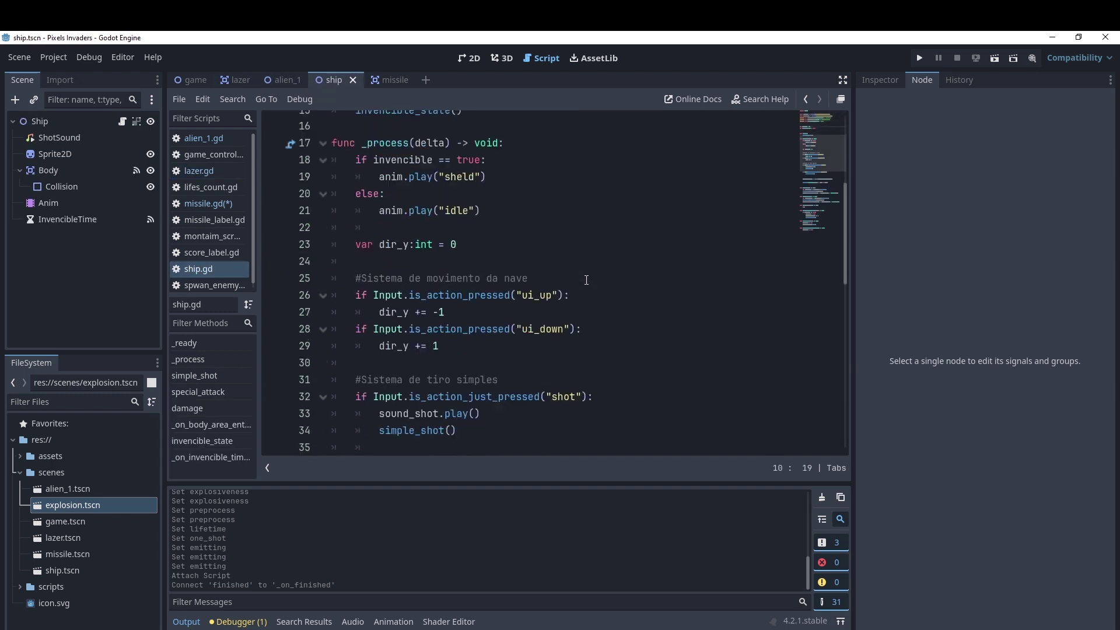
scroll(578, 286, down, 4)
scroll(580, 293, down, 2)
scroll(580, 293, down, 1)
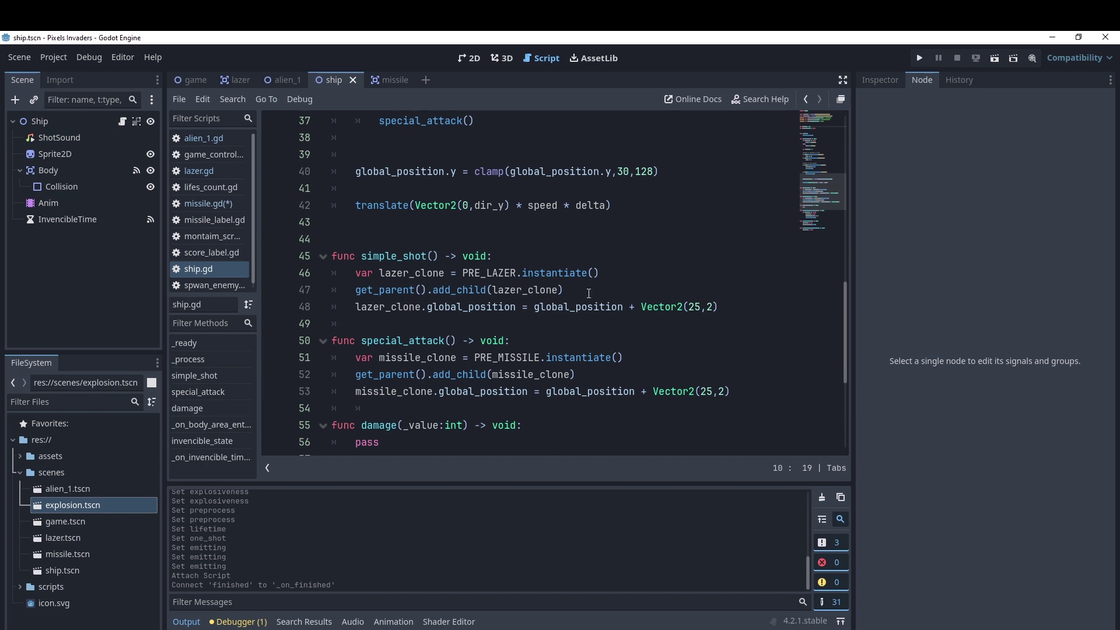
Select and copy the three missile-spawning lines in special_attack.
drag(355, 273, 463, 274)
click(566, 334)
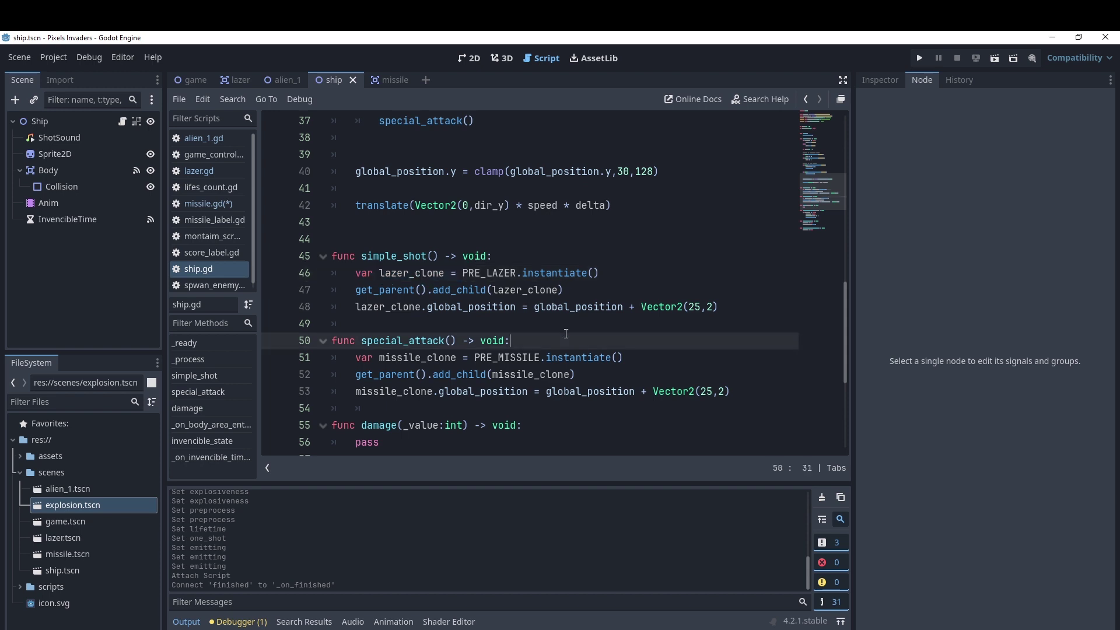
drag(355, 358, 744, 398)
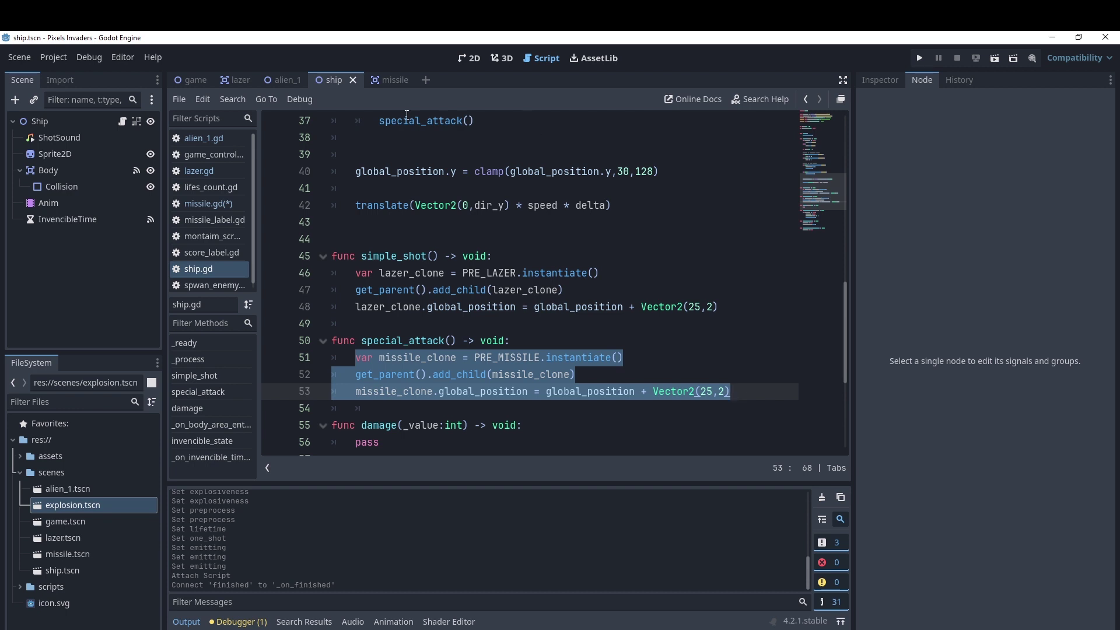
click(393, 81)
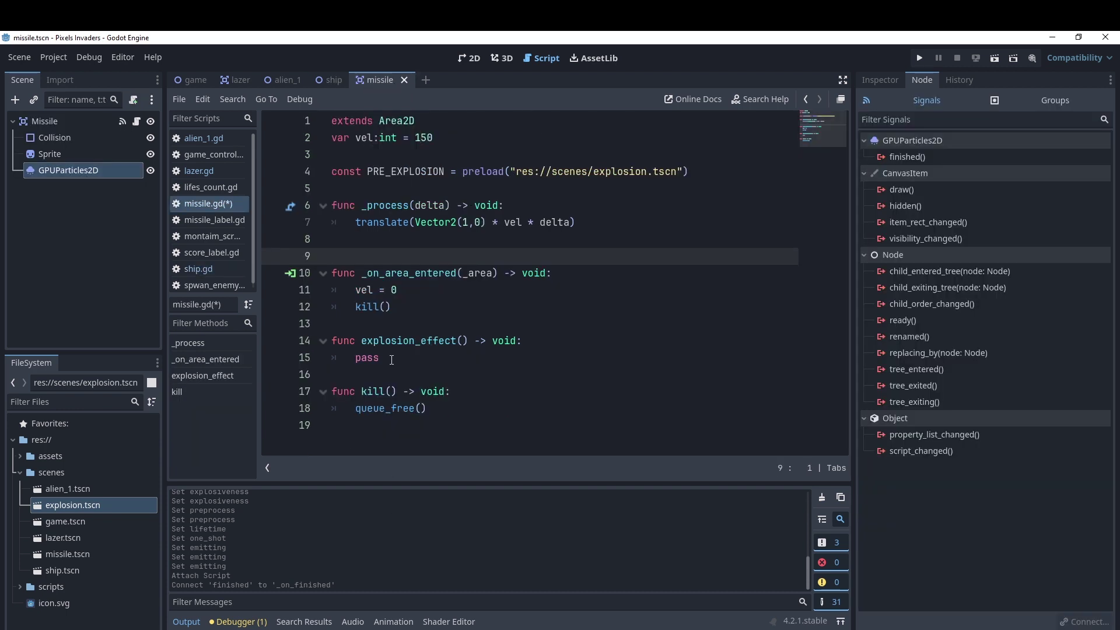
Paste the spawning code over pass and rename the first missile_clone to explosion.
drag(391, 360, 357, 365)
text(var missile_clone = PRE_MISSILE.instantiate() 	get_parent().add_child(missile_clone) 	missile_clone.global_position = global_position + Vector2(25,2))
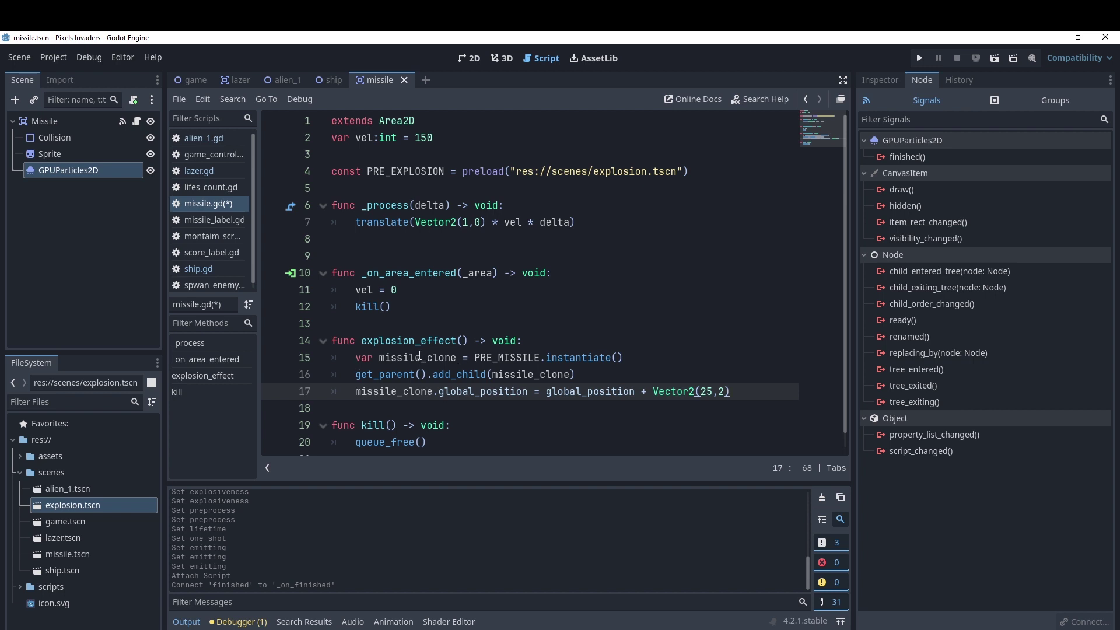
click(456, 357)
double_click(456, 358)
click(458, 356)
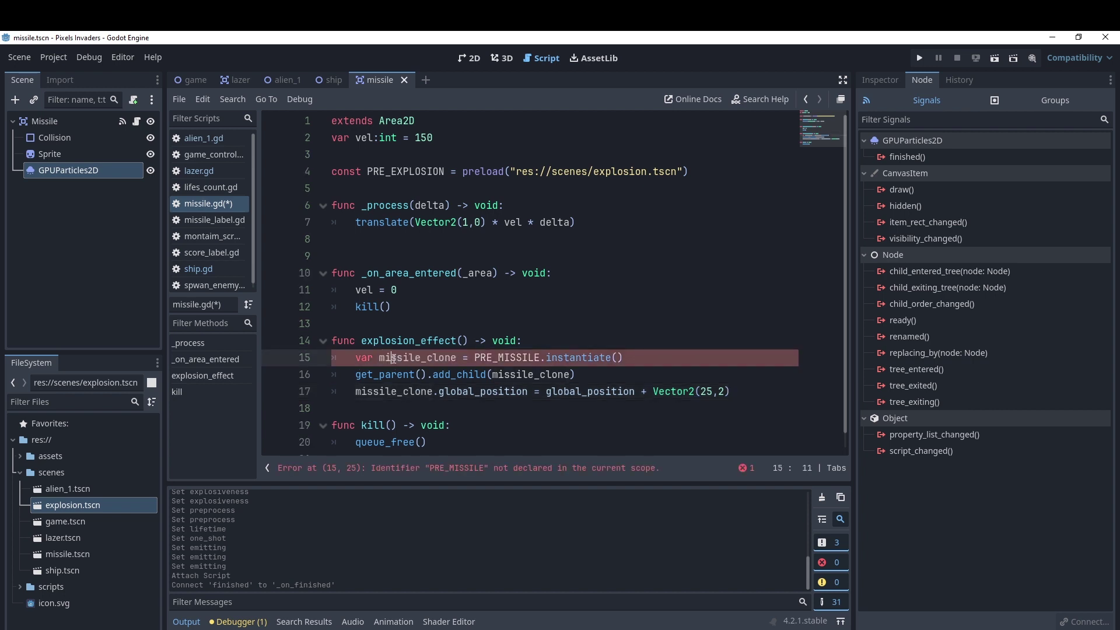
double_click(460, 352)
double_click(389, 359)
text(ex)
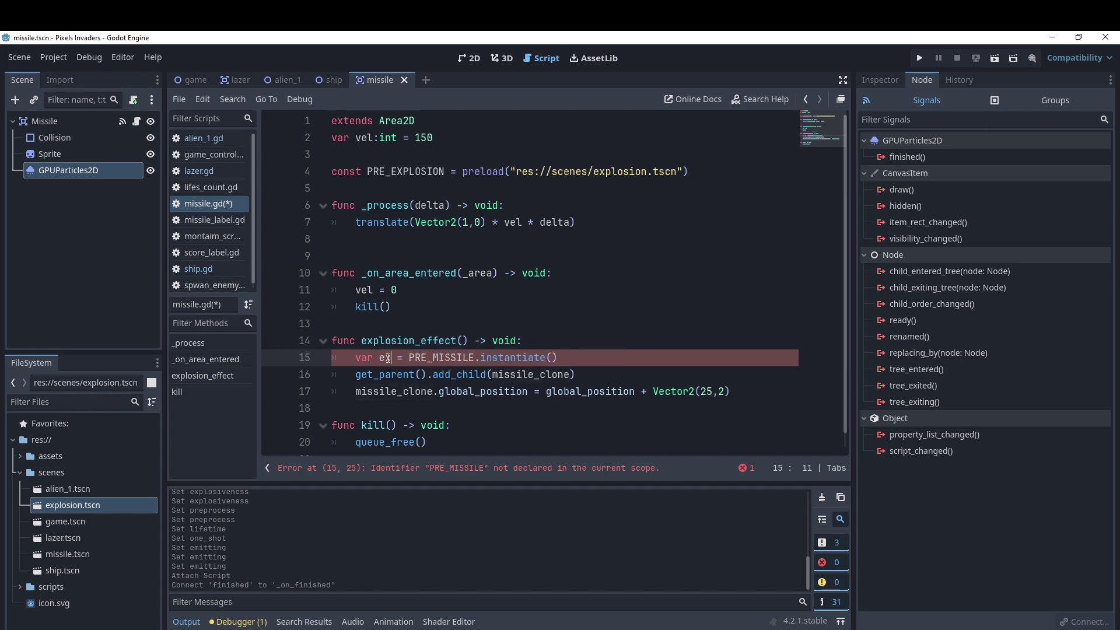
text(plosion)
Replace the remaining missile_clone references with explosion and delete the + Vector2(25,2) offset.
click(381, 360)
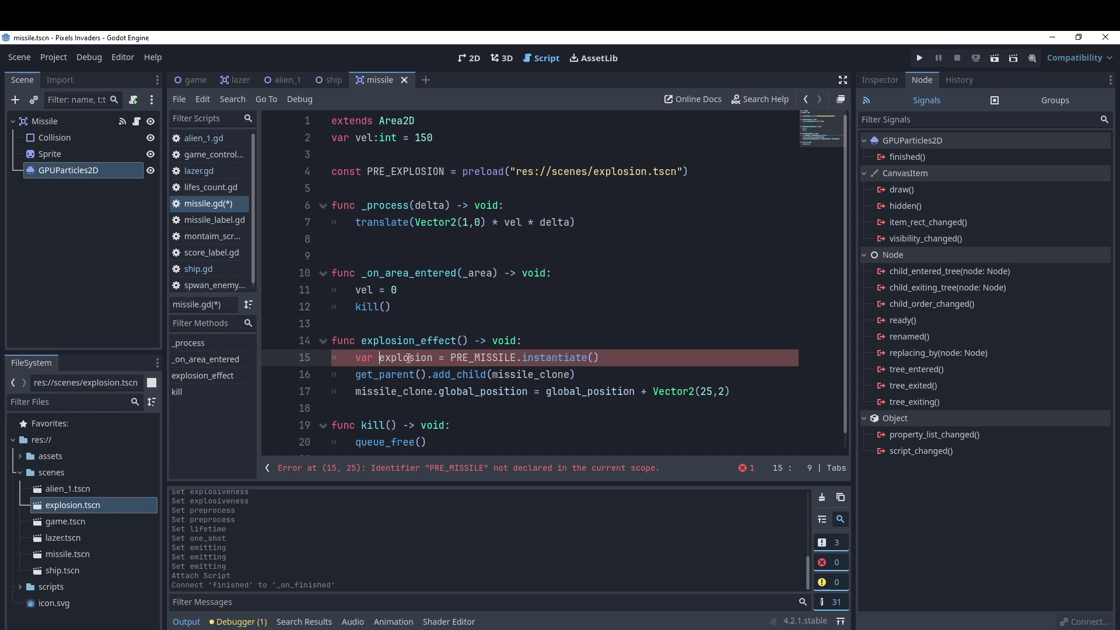
double_click(409, 359)
key(ctrl+c)
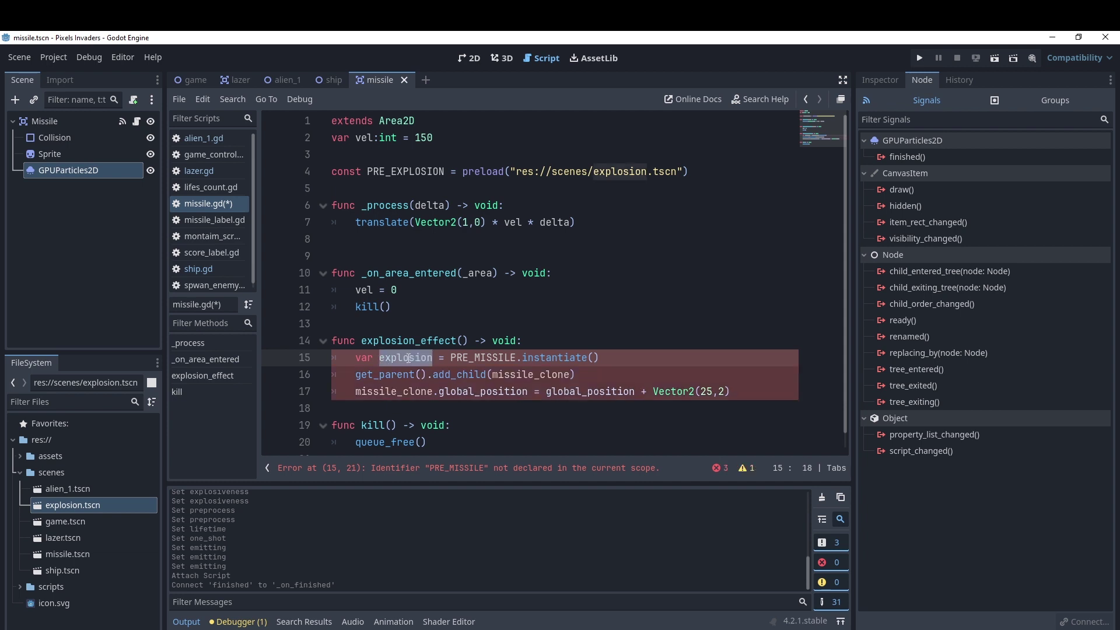
double_click(525, 376)
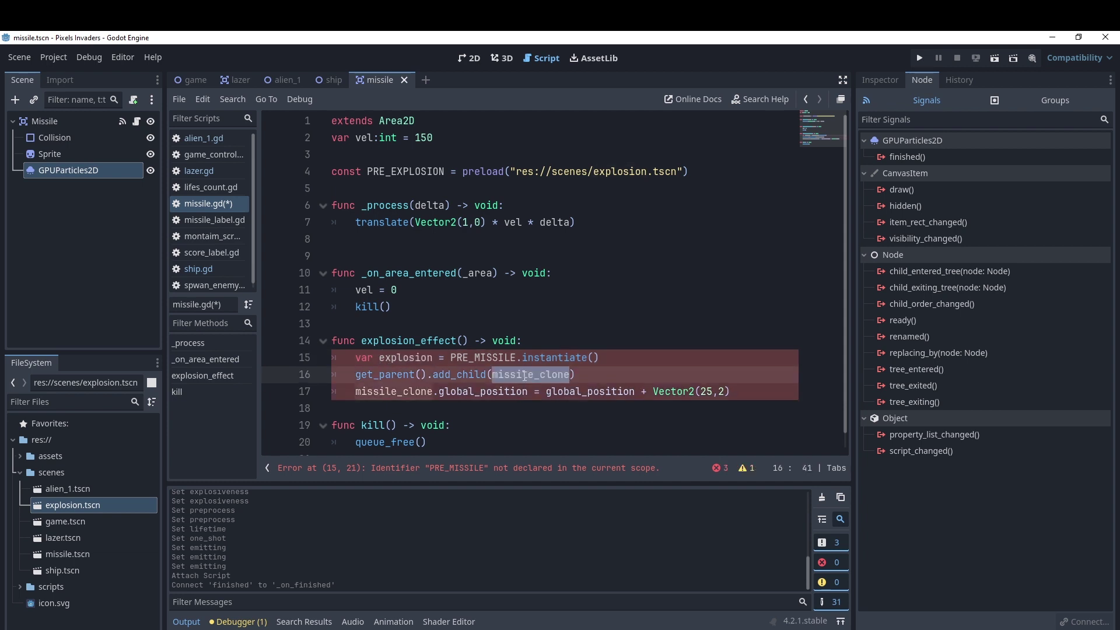
key(ctrl+v)
double_click(401, 392)
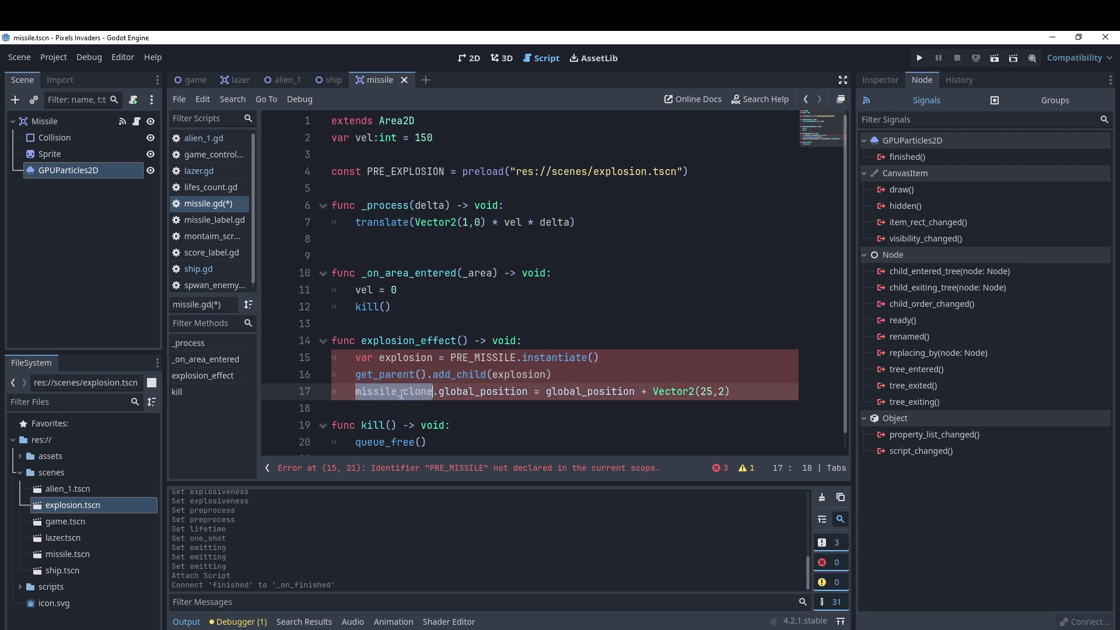
key(ctrl+v)
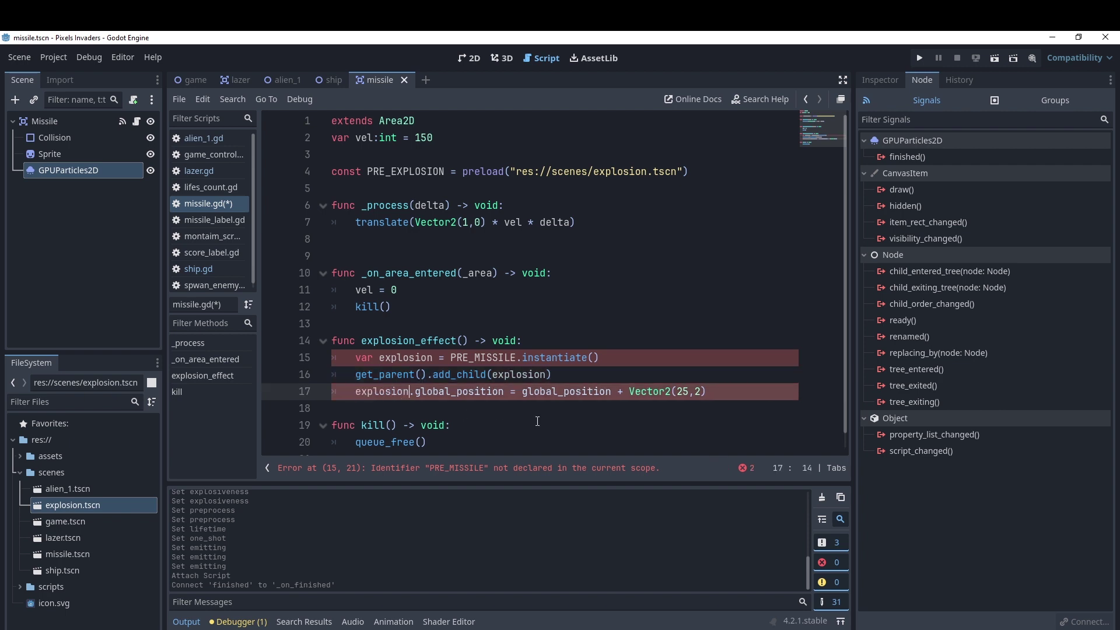
drag(617, 392, 717, 392)
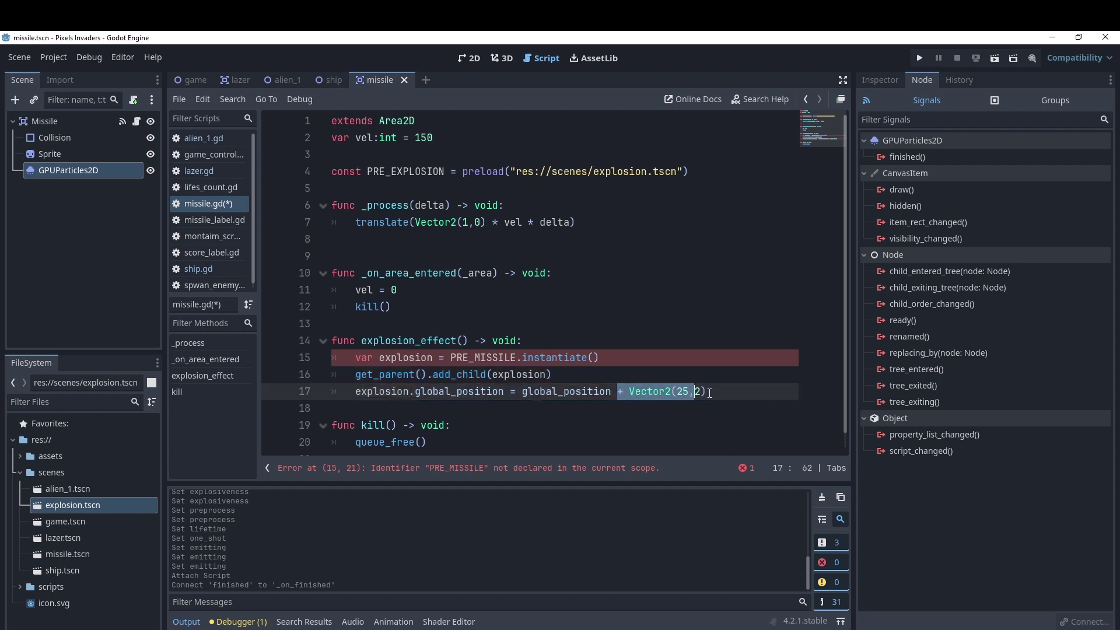
key(BackSpace)
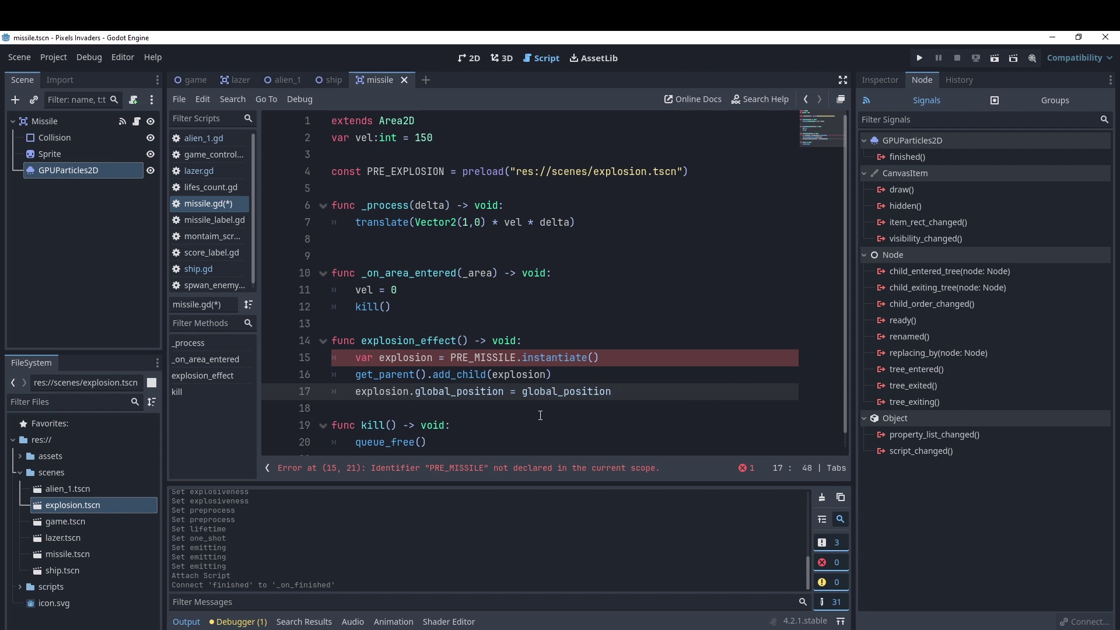
Swap PRE_MISSILE for PRE_EXPLOSION in the instantiate line.
double_click(413, 171)
key(ctrl+c)
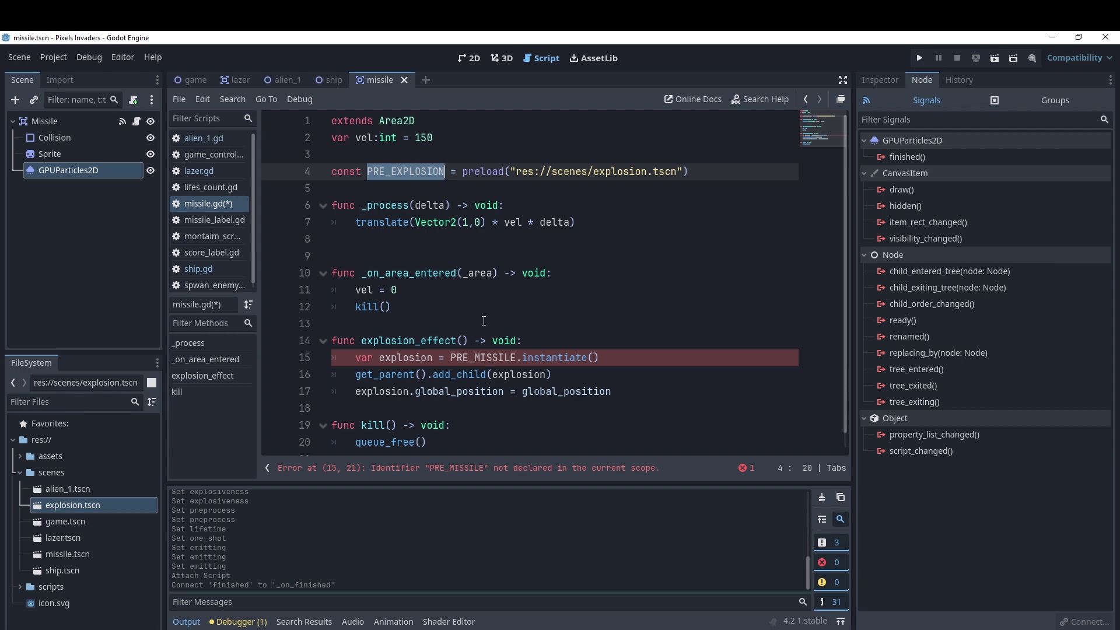
double_click(481, 357)
key(ctrl+v)
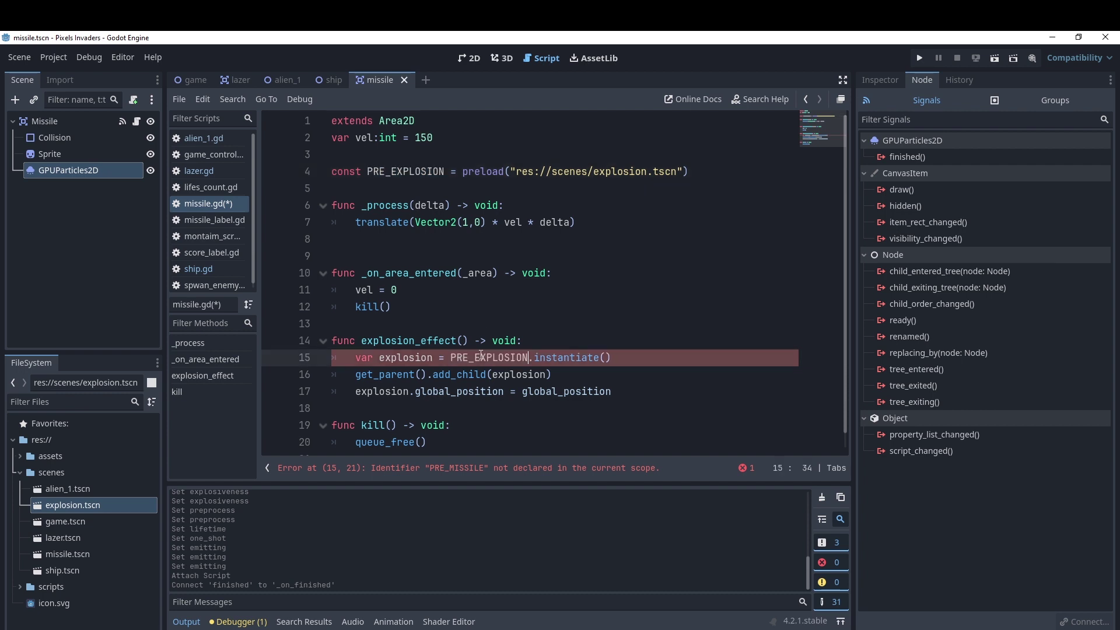
click(474, 431)
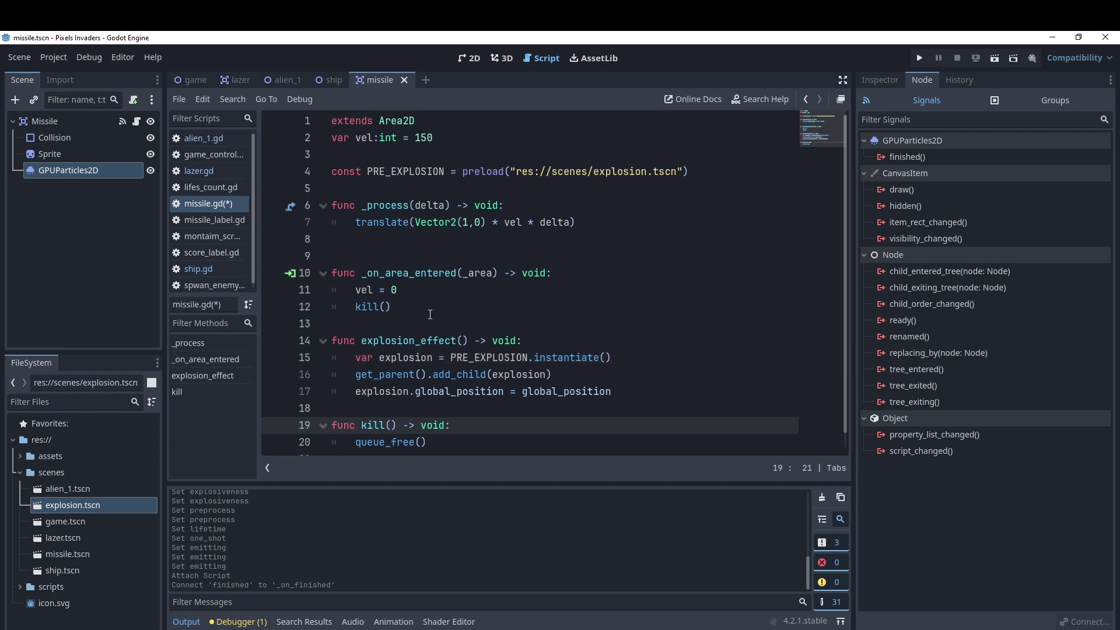
Call explosion_effect() at the end of _on_area_entered.
drag(468, 340, 362, 340)
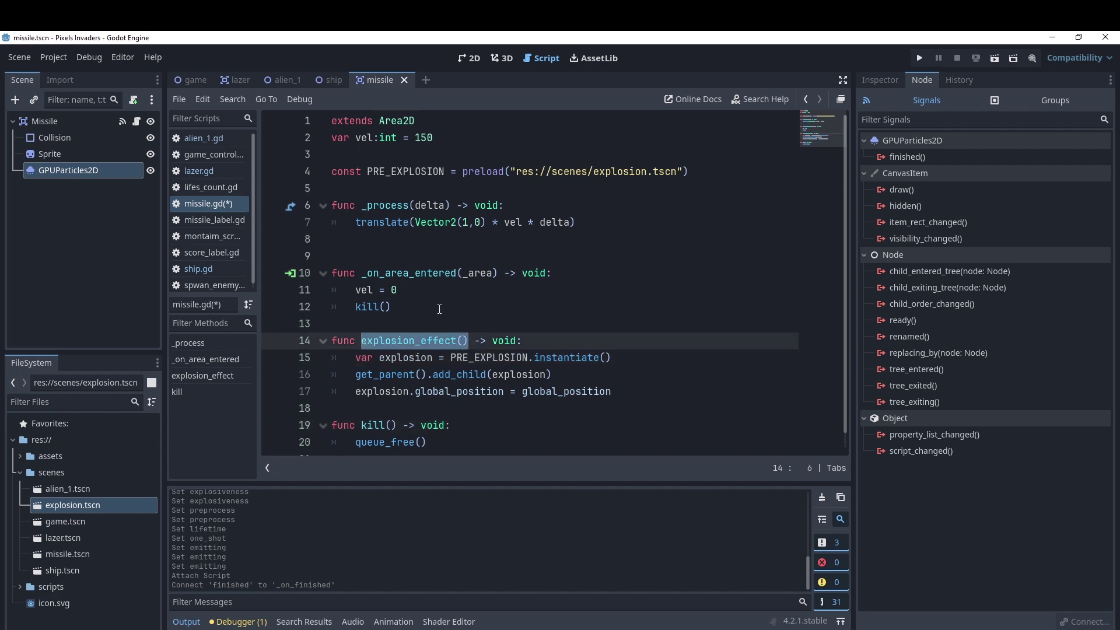
click(563, 273)
key(Return)
text(explosion_effect())
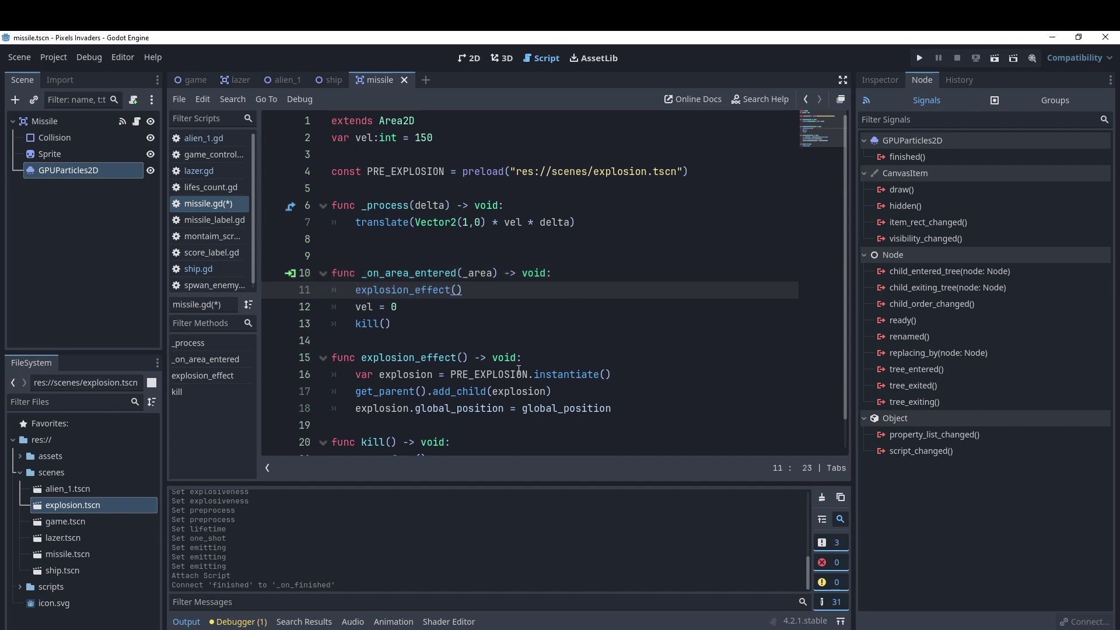
click(194, 81)
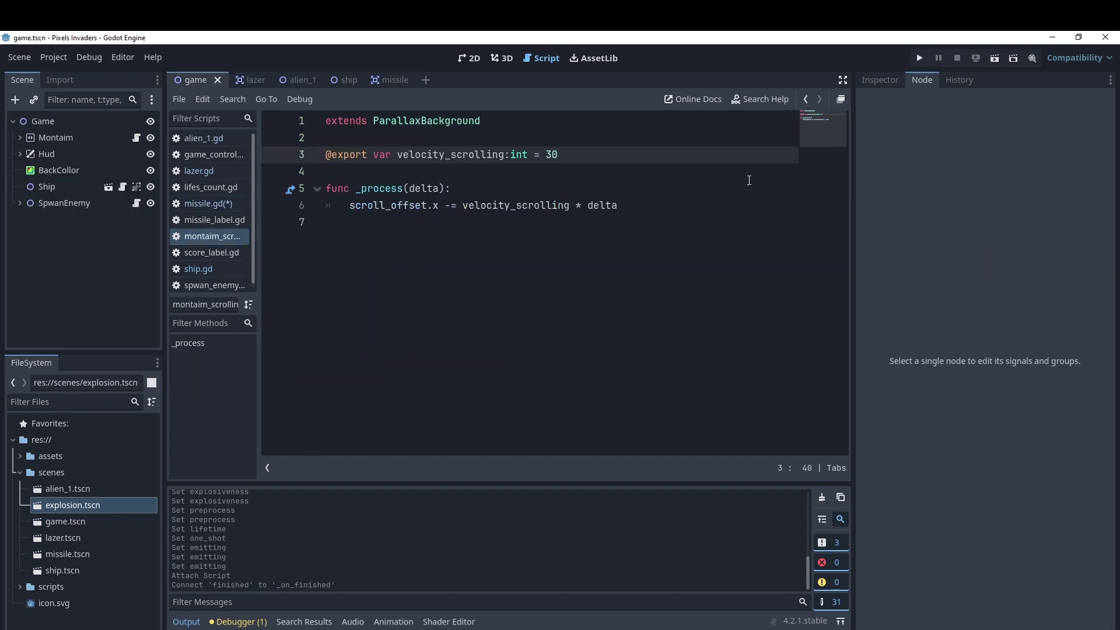
Run Pixels Invaders, fire missiles at aliens until the score reaches 75, then close the game.
click(995, 58)
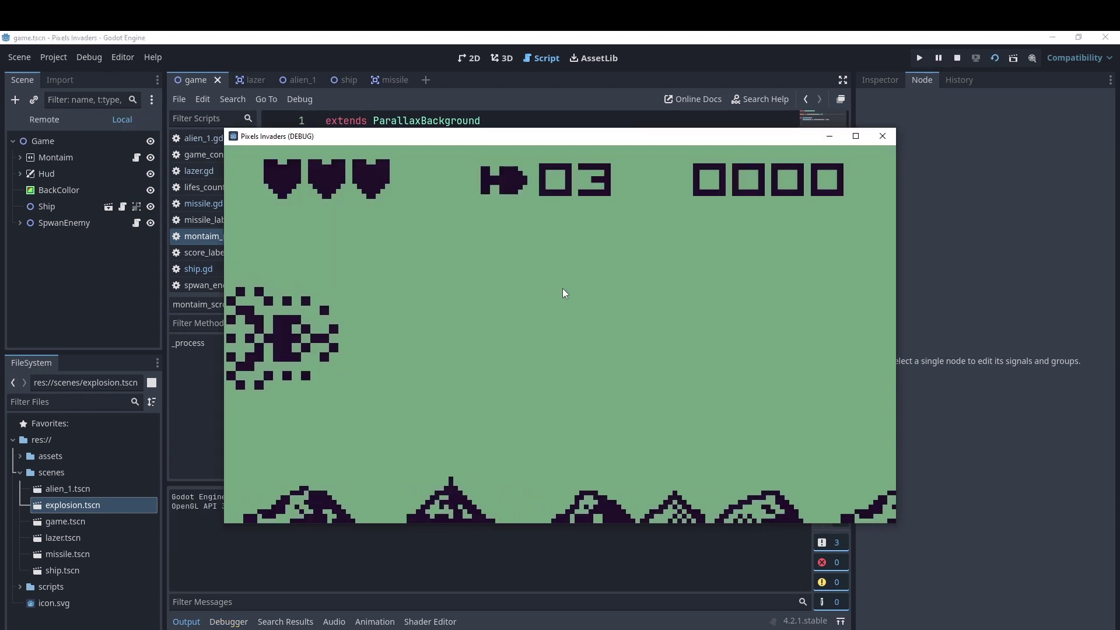
key(Down)
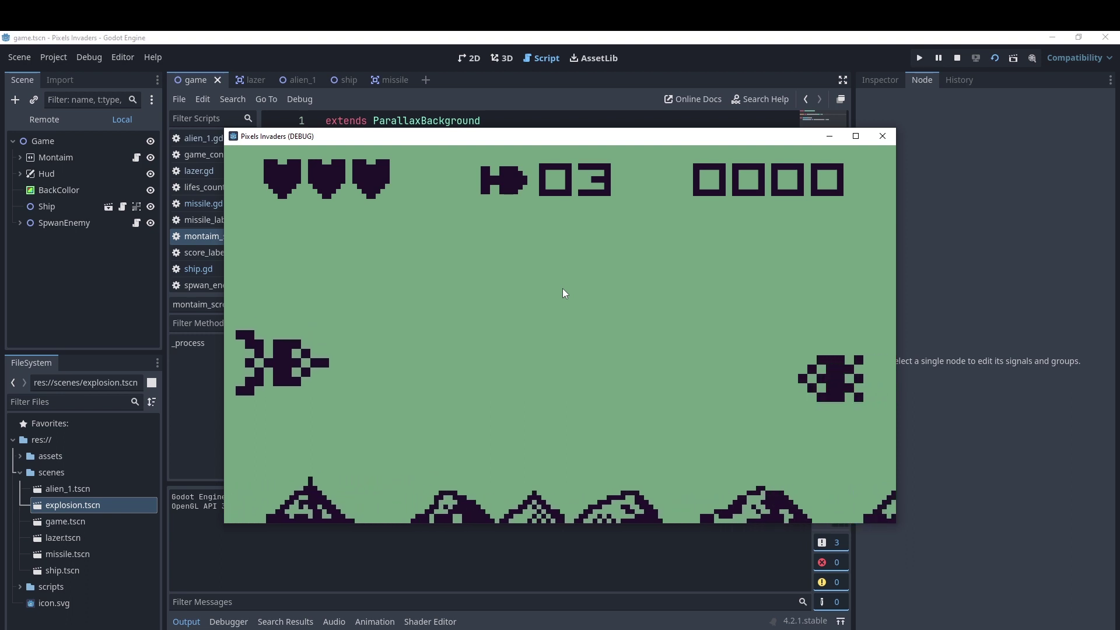
key(Up)
key(space)
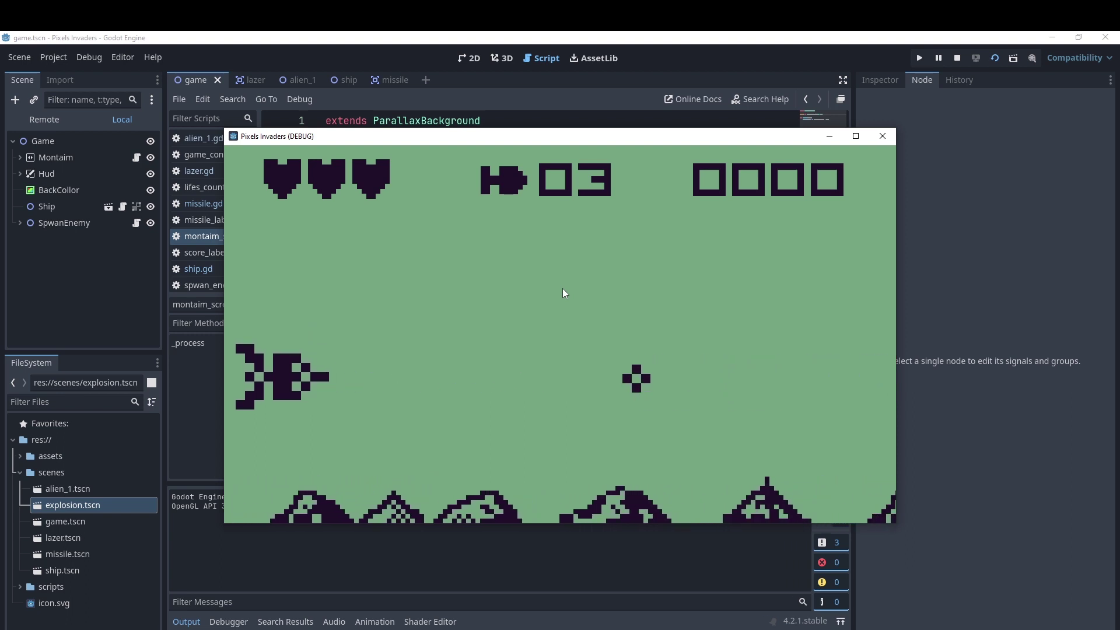
key(Down)
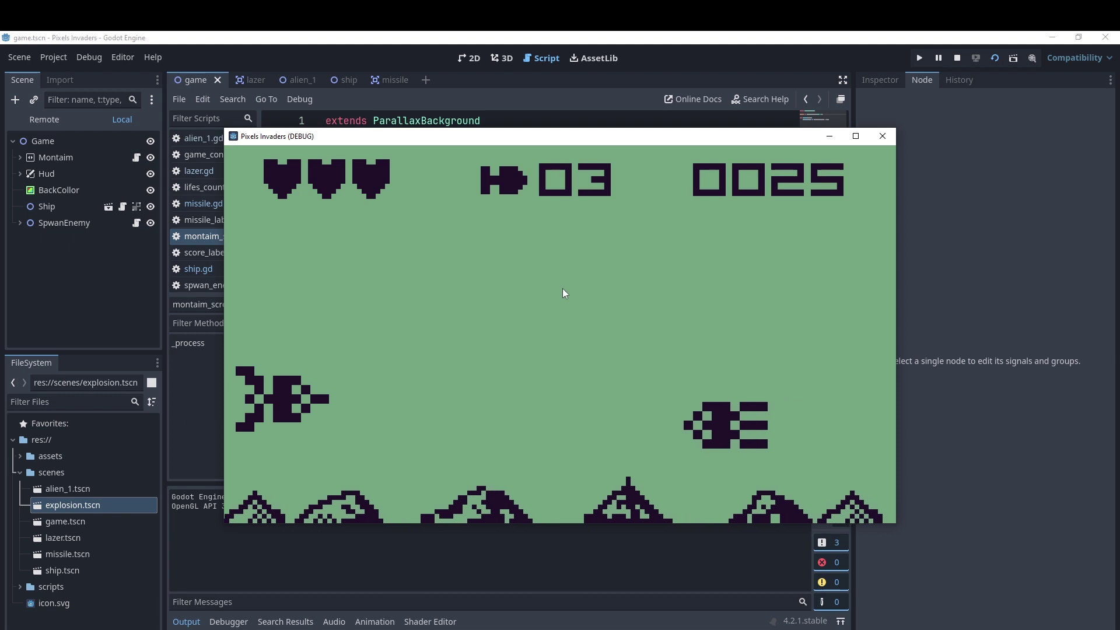
key(Down)
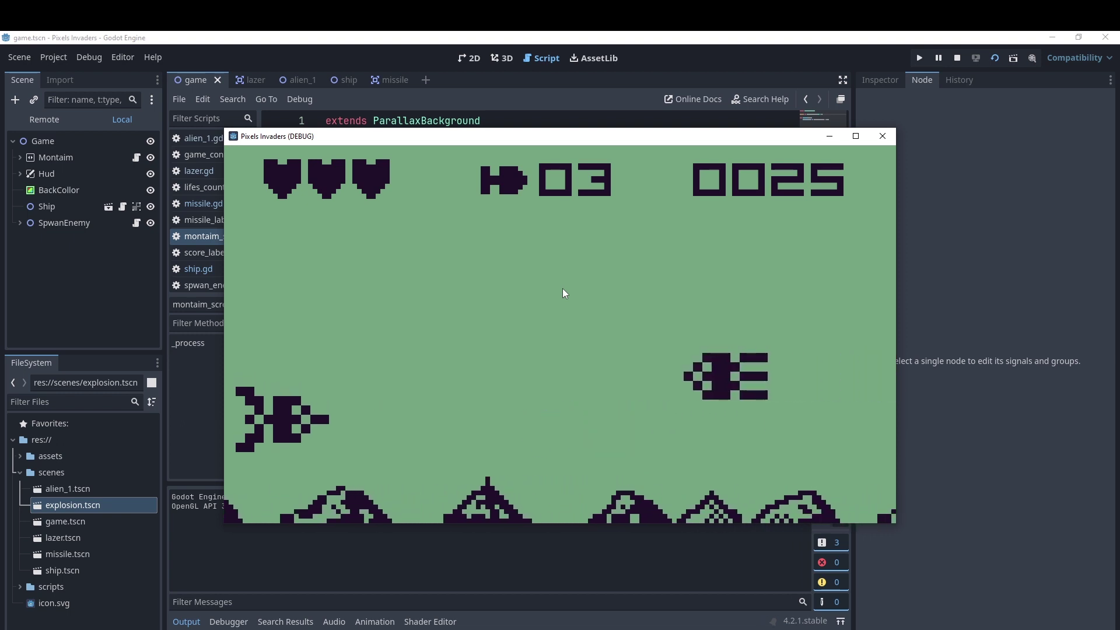
key(Up)
key(space)
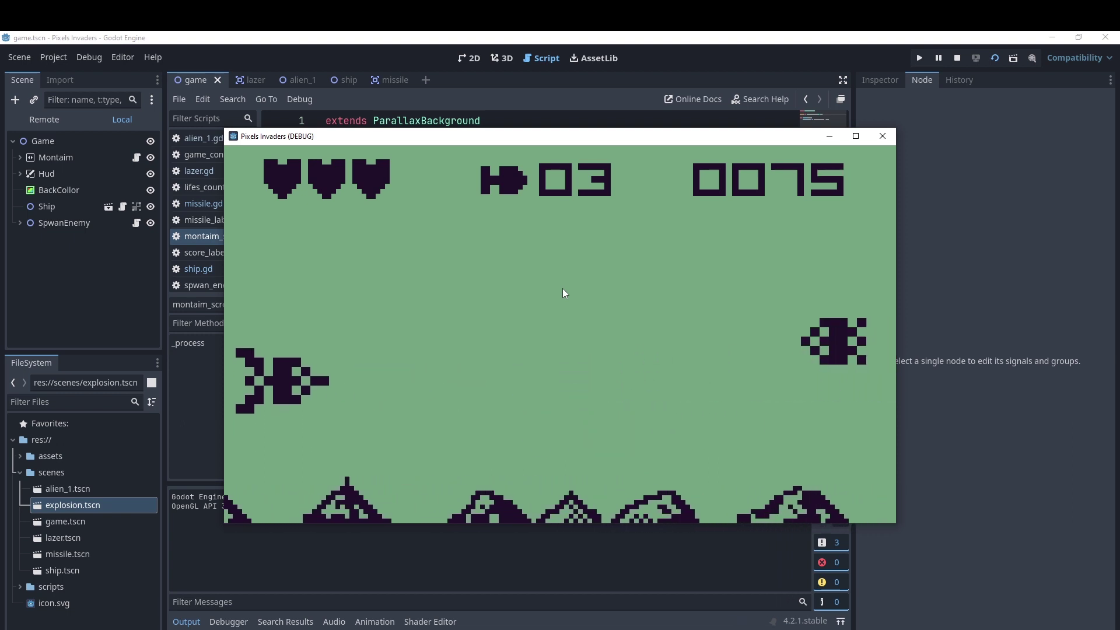
click(888, 140)
click(518, 270)
key(ctrl+F1)
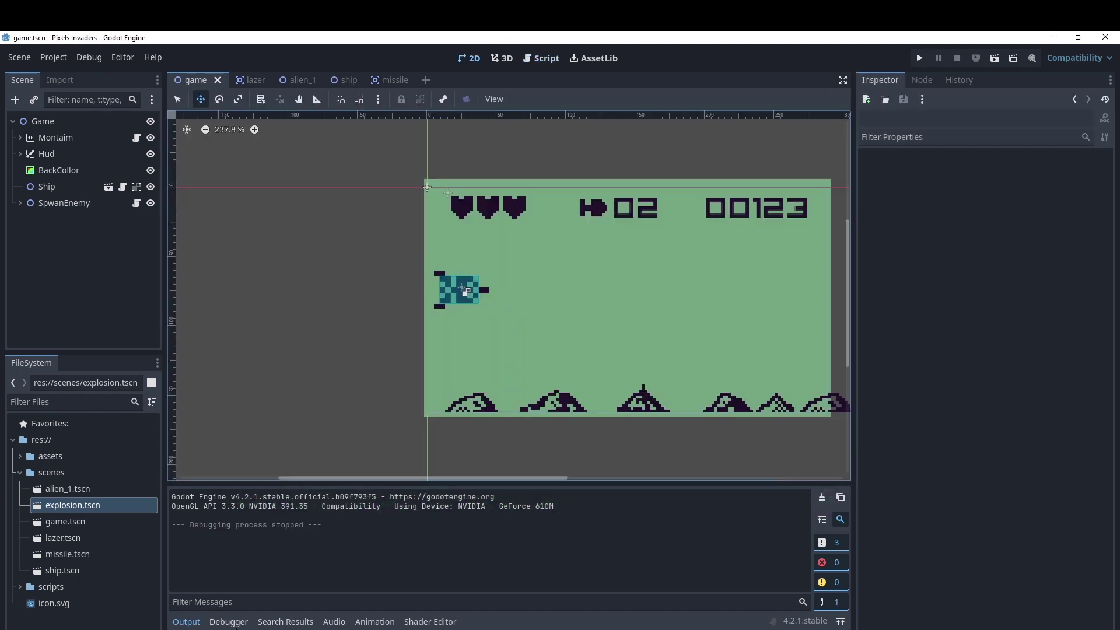
Check the Debugger's Errors and Stack Trace tabs, then open the missile scene.
click(228, 621)
click(241, 473)
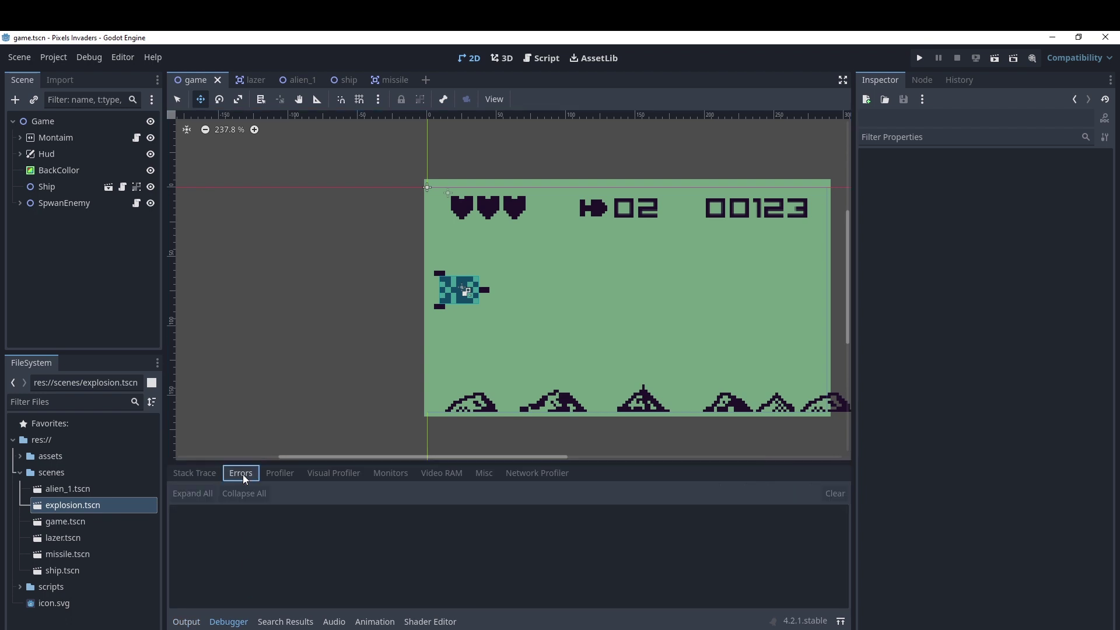
click(203, 474)
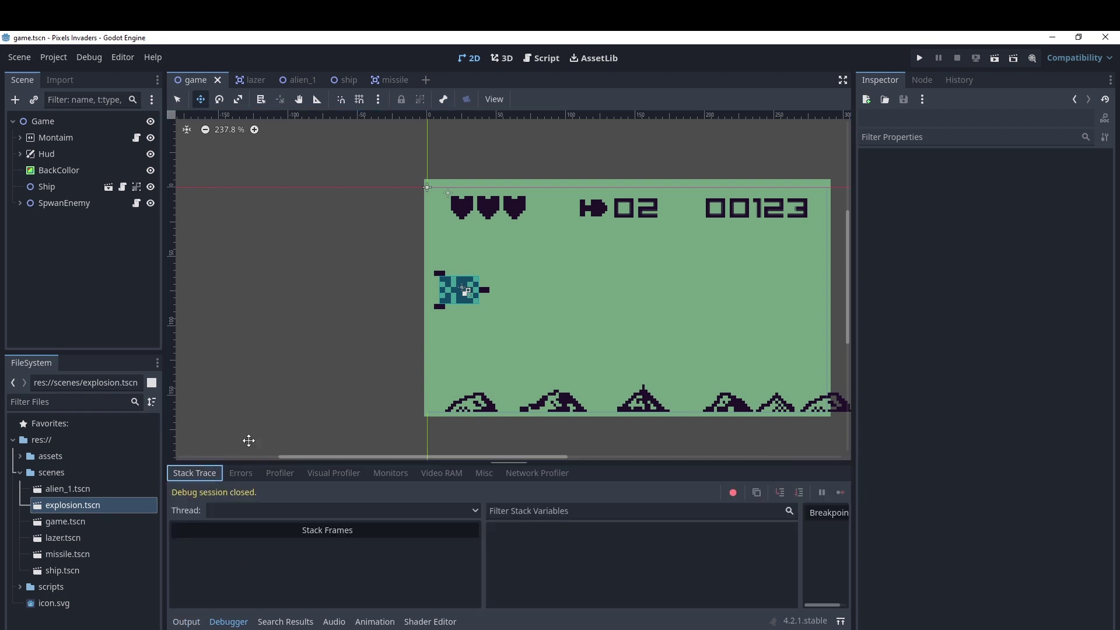
click(404, 83)
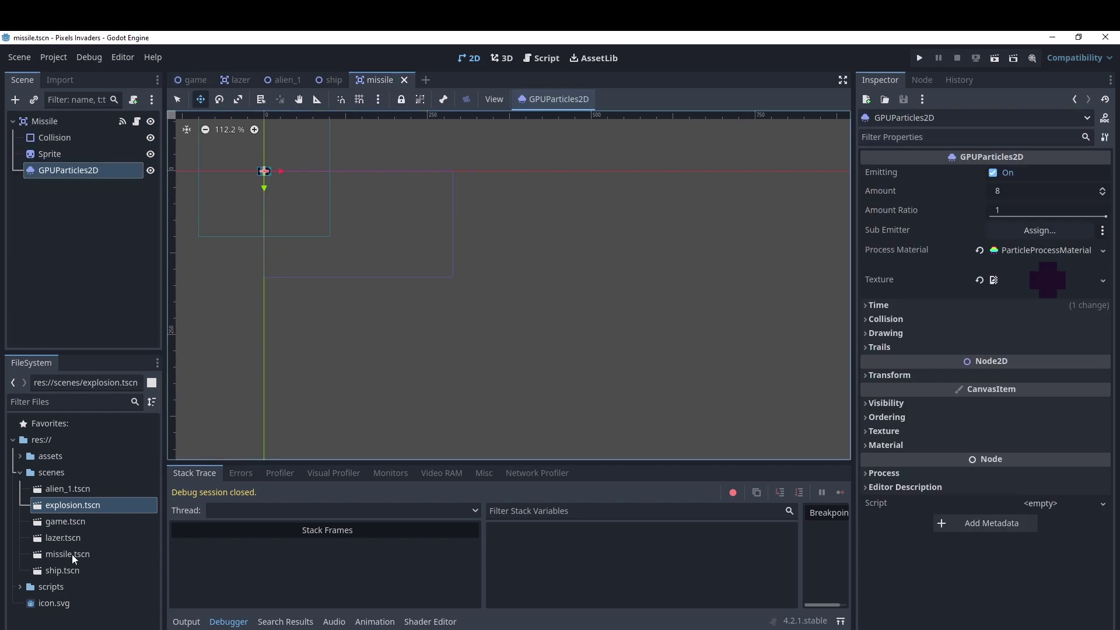
click(58, 509)
Open explosion.tscn and turn on Emitting to preview the particle burst.
double_click(58, 509)
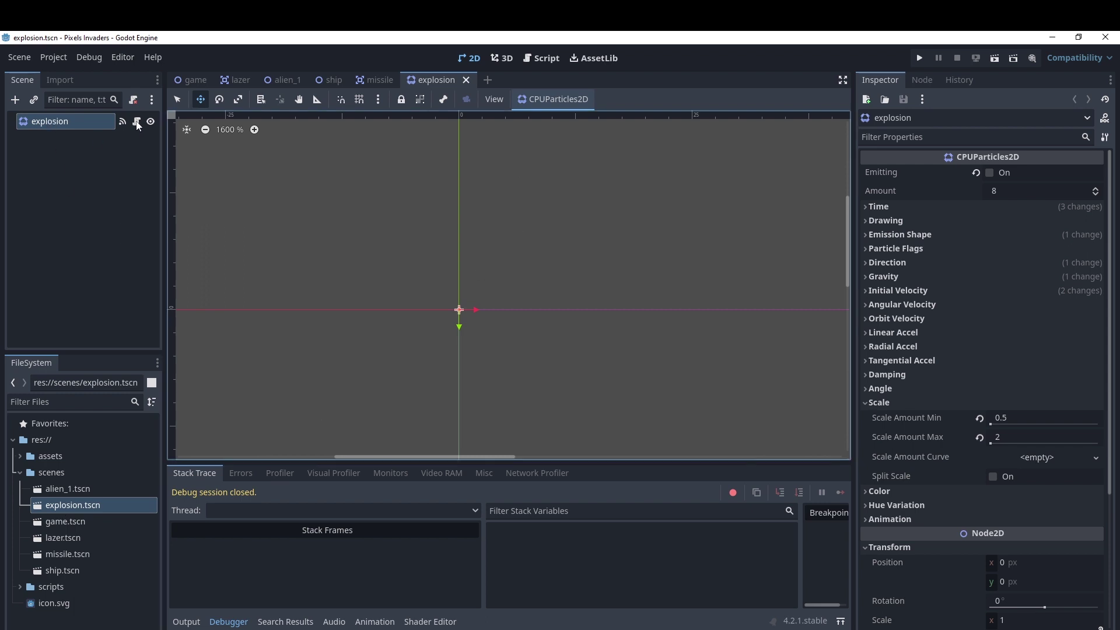
click(137, 122)
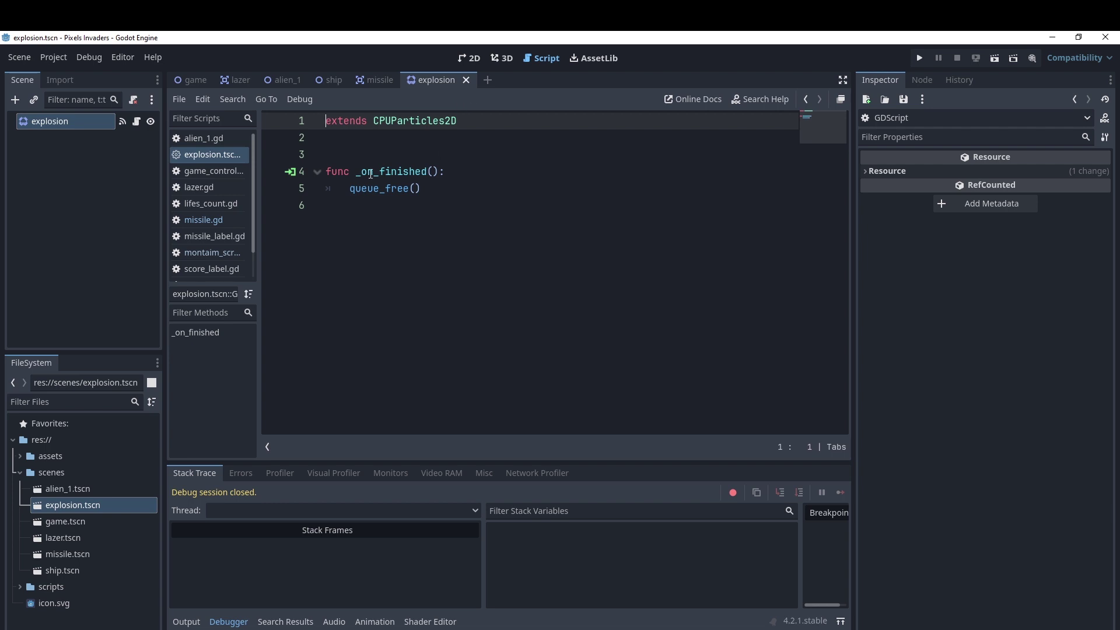
click(50, 120)
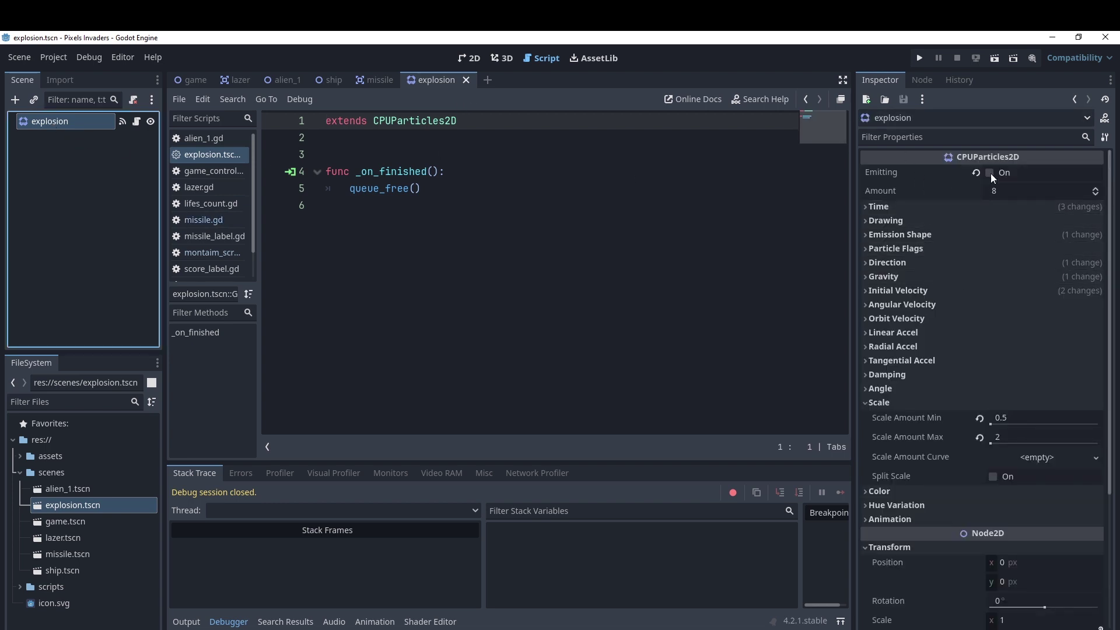
click(471, 58)
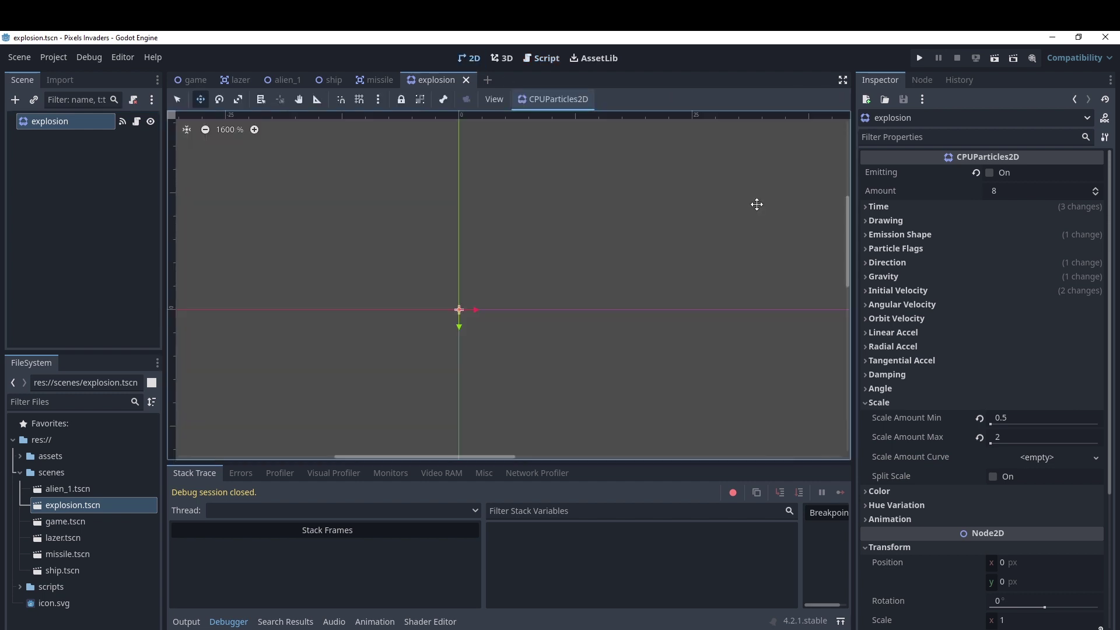
click(990, 176)
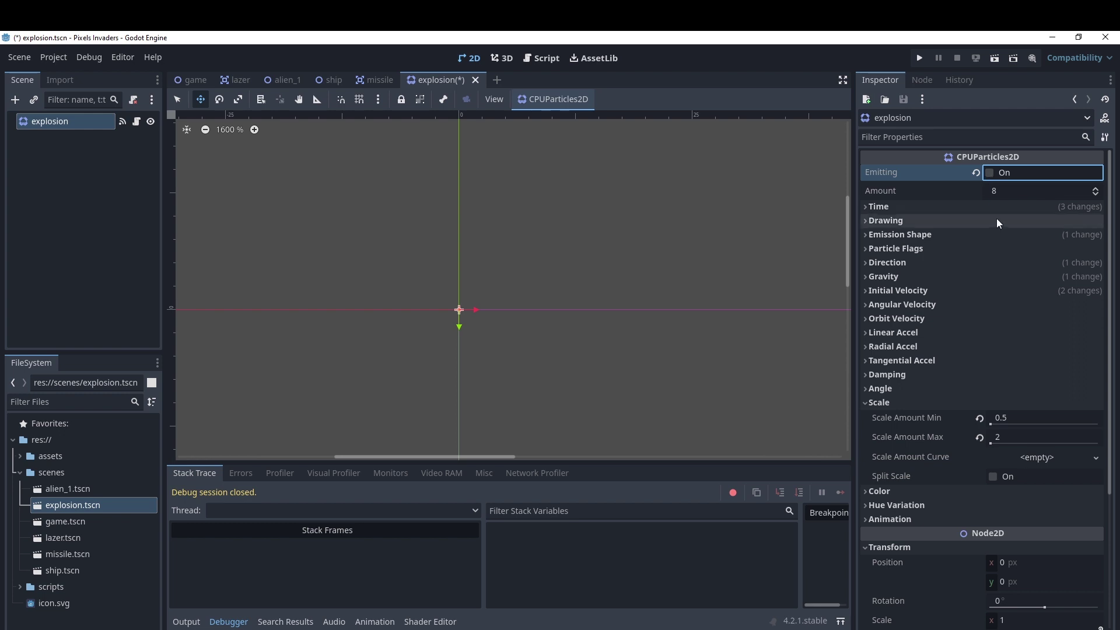
Insert blank lines above _on_finished in the explosion script.
click(136, 122)
click(372, 153)
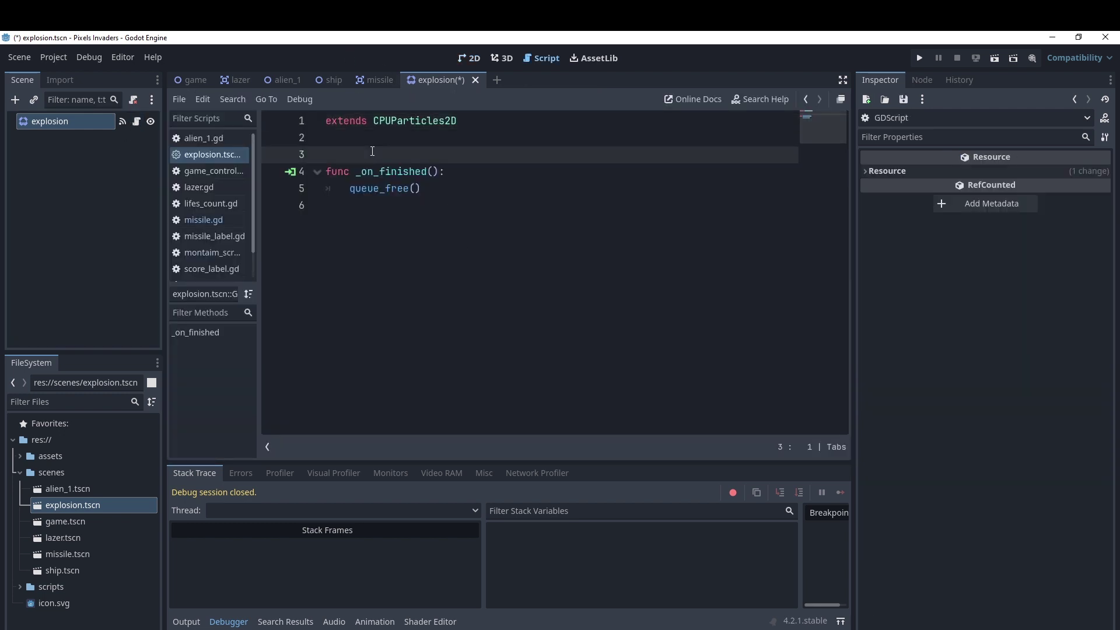
key(Return)
key(Return)
Add a _ready() -> void function above the _on_finished handler.
key(Up)
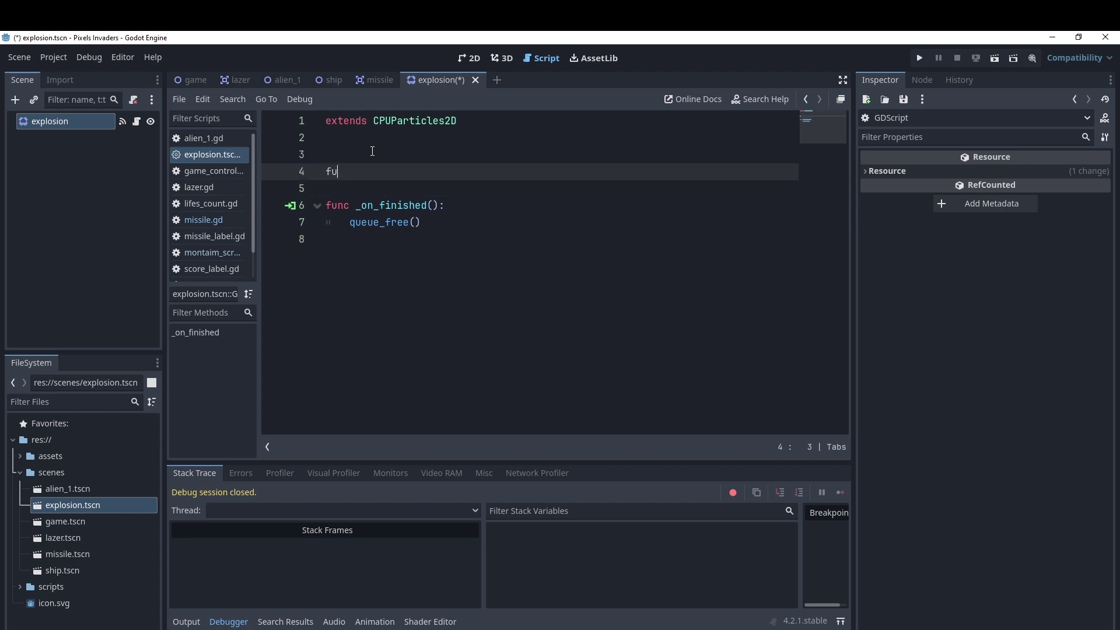
text(nc re)
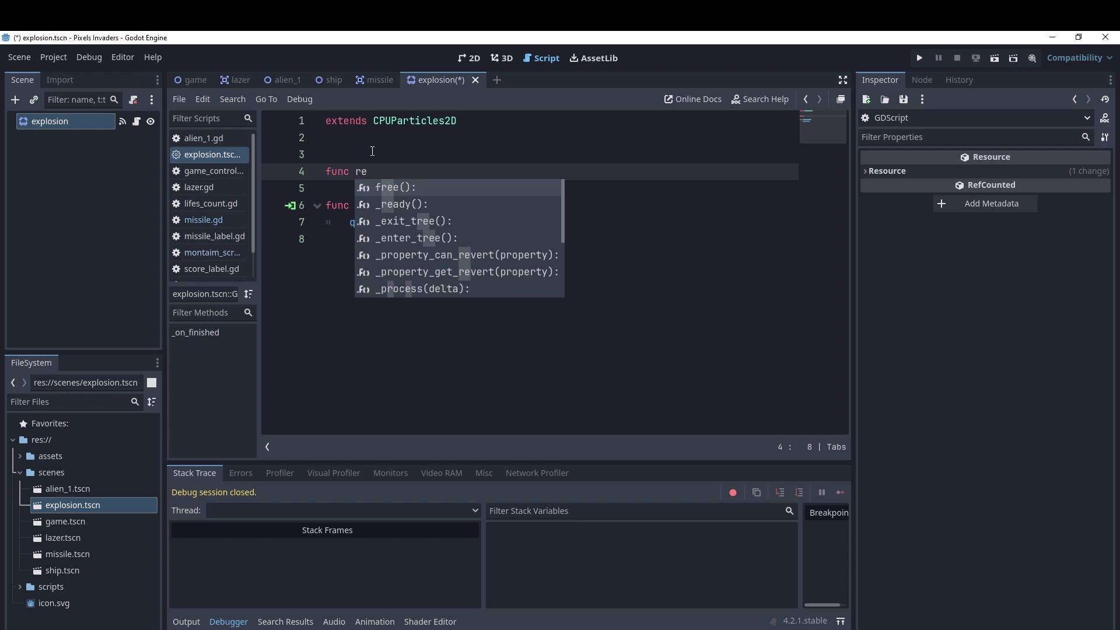
text(a)
key(Return)
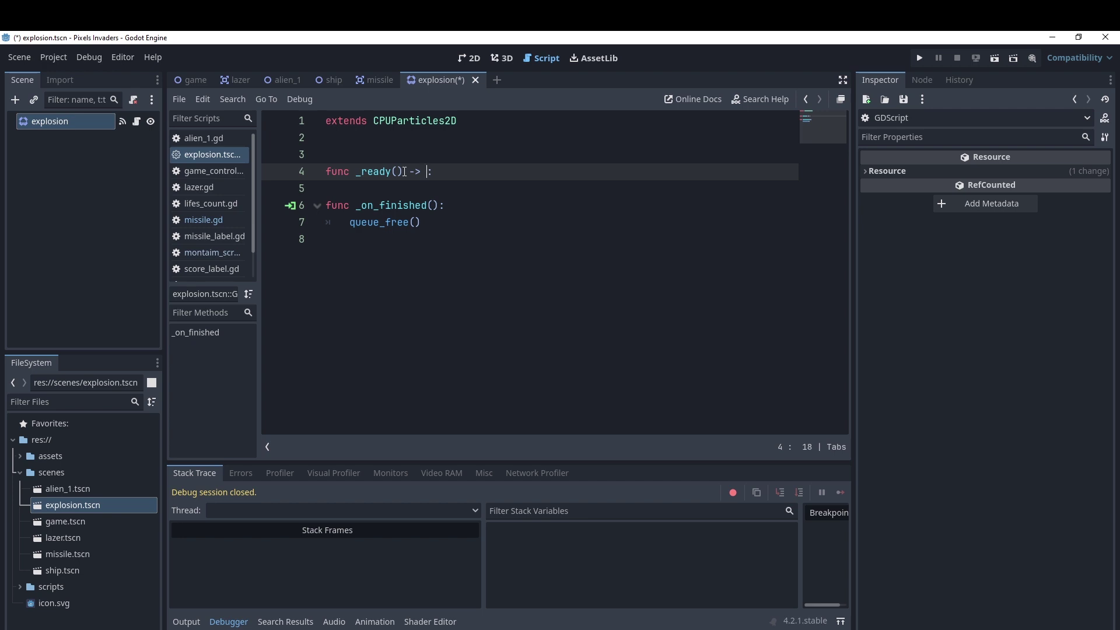
text(void)
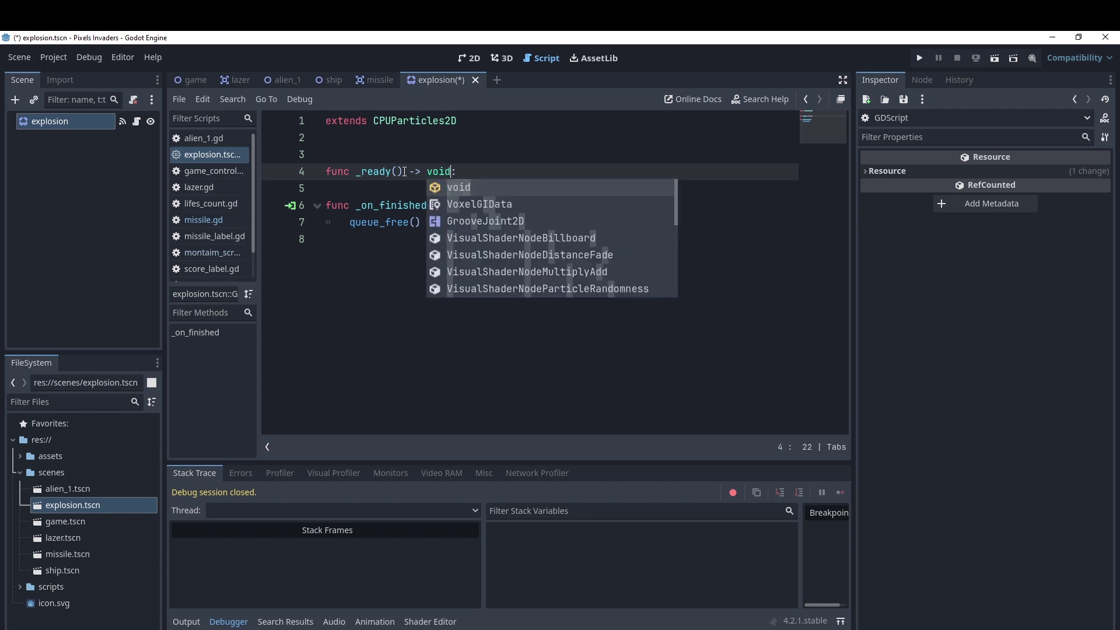
drag(407, 174, 456, 173)
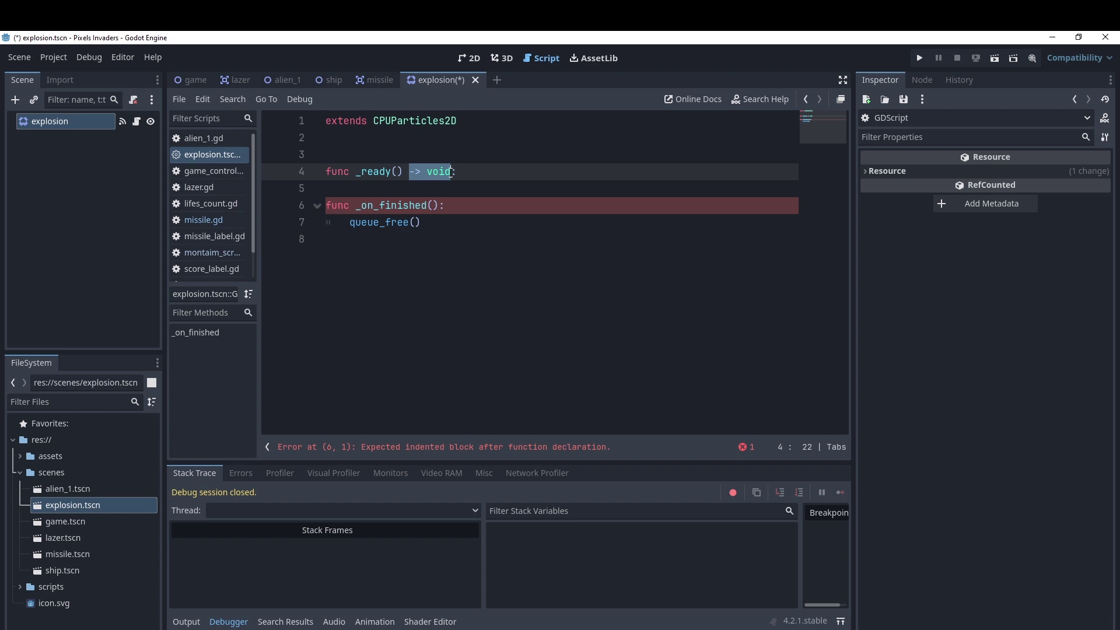
click(441, 207)
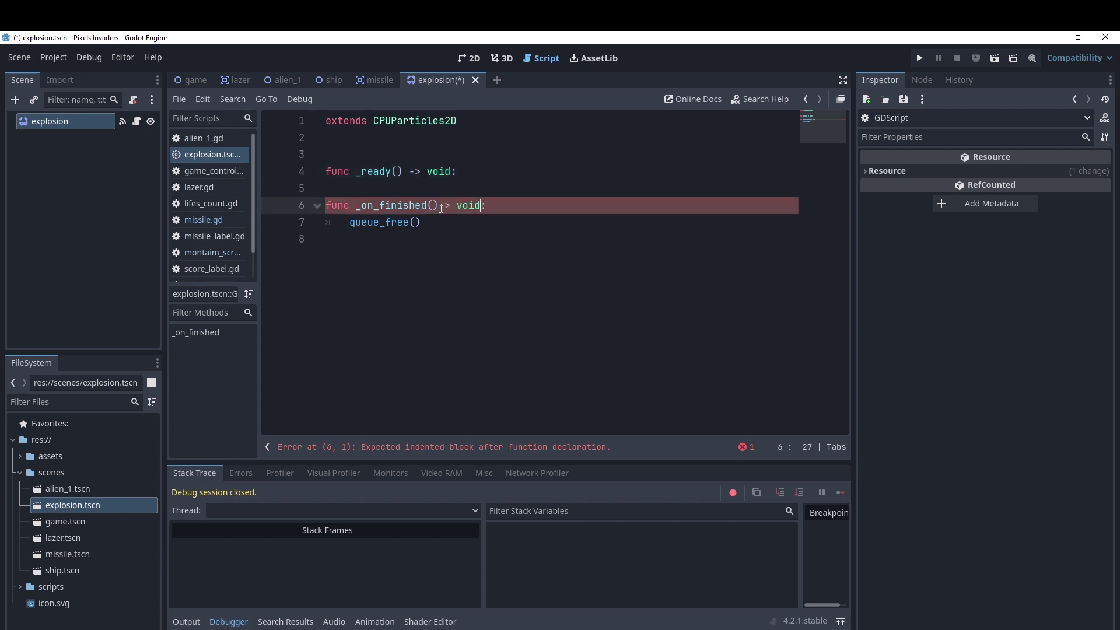
click(433, 185)
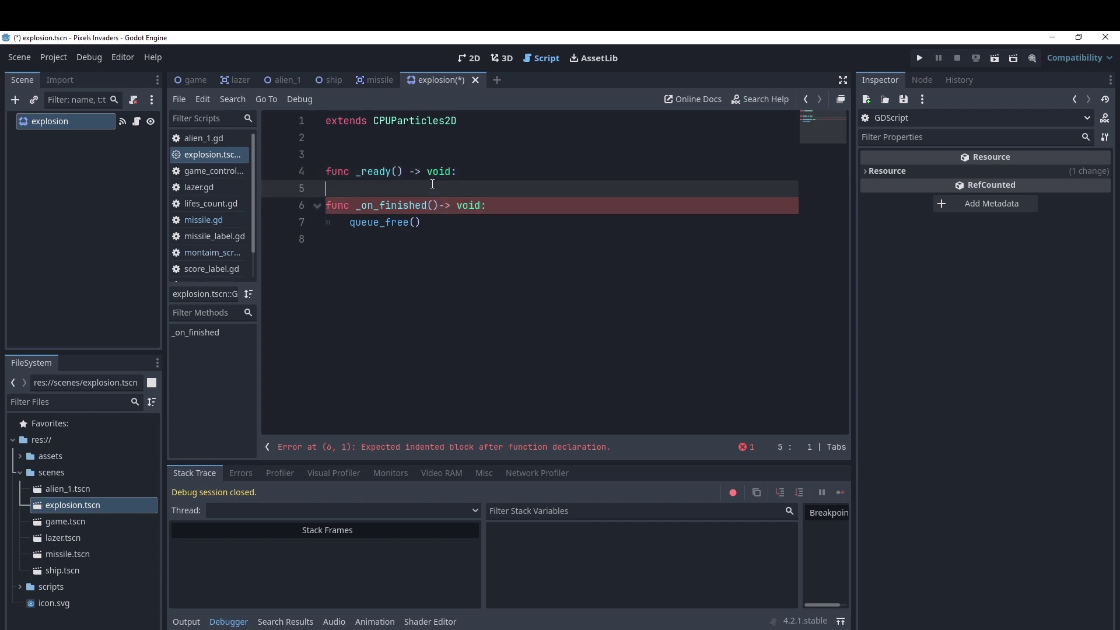
click(459, 155)
click(488, 173)
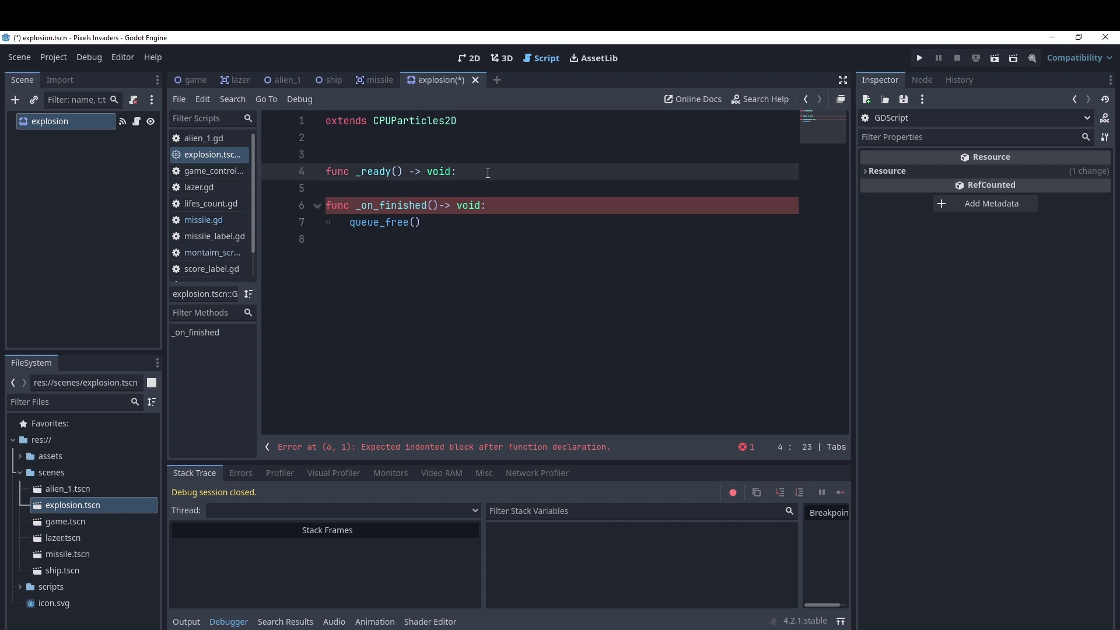
Give _ready the body emitting = true and save the explosion scene.
key(Return)
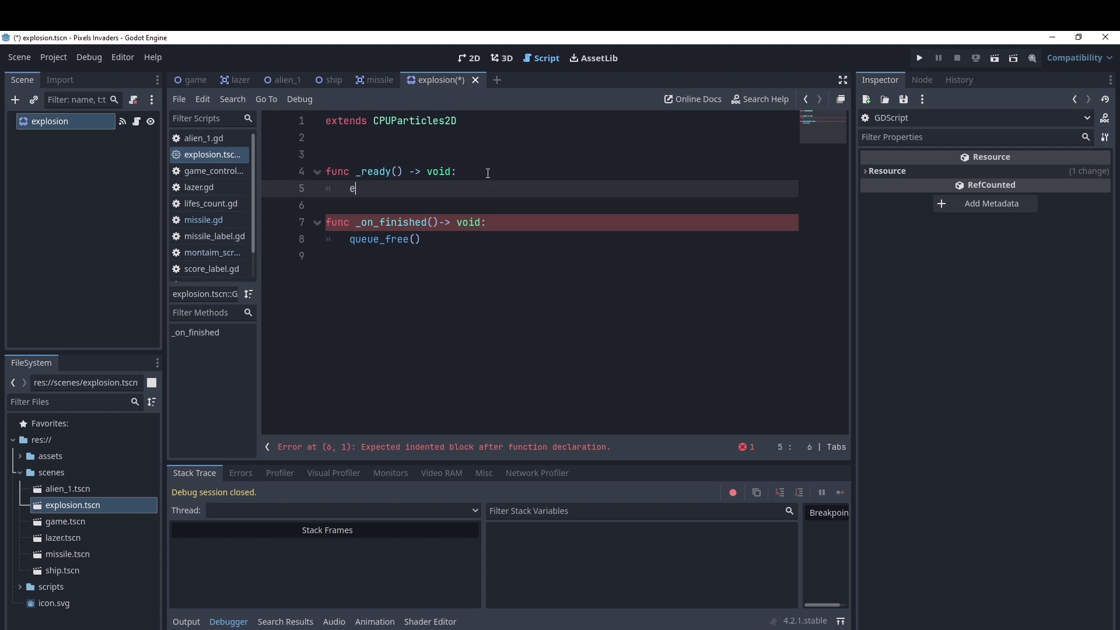
text(mi)
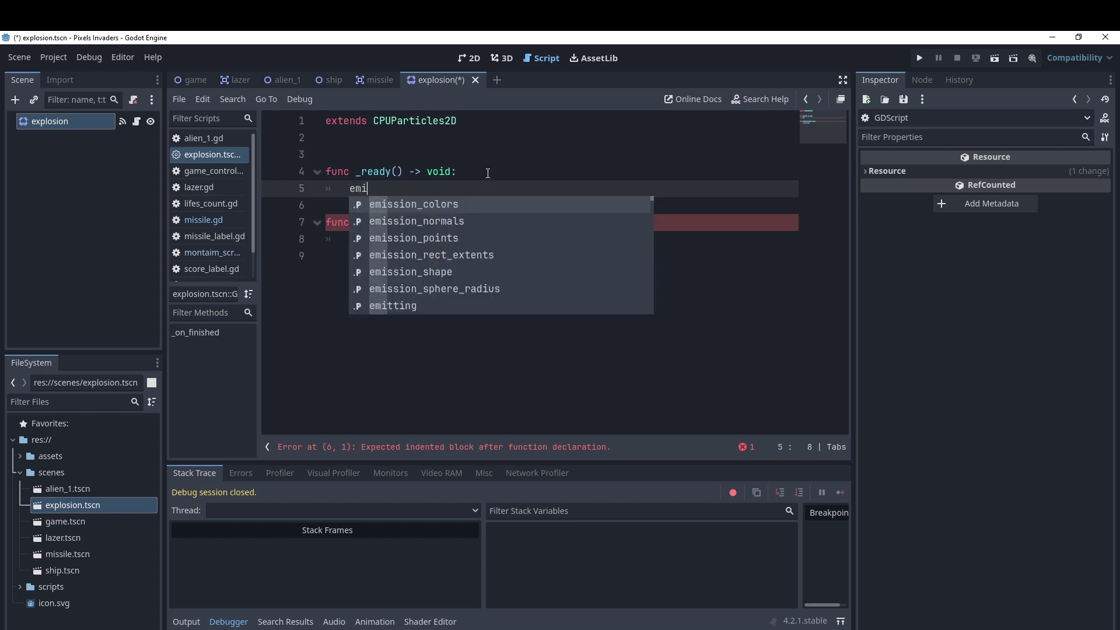
key(Down)
key(Down)
key(Down)
key(Down)
key(Down)
key(Down)
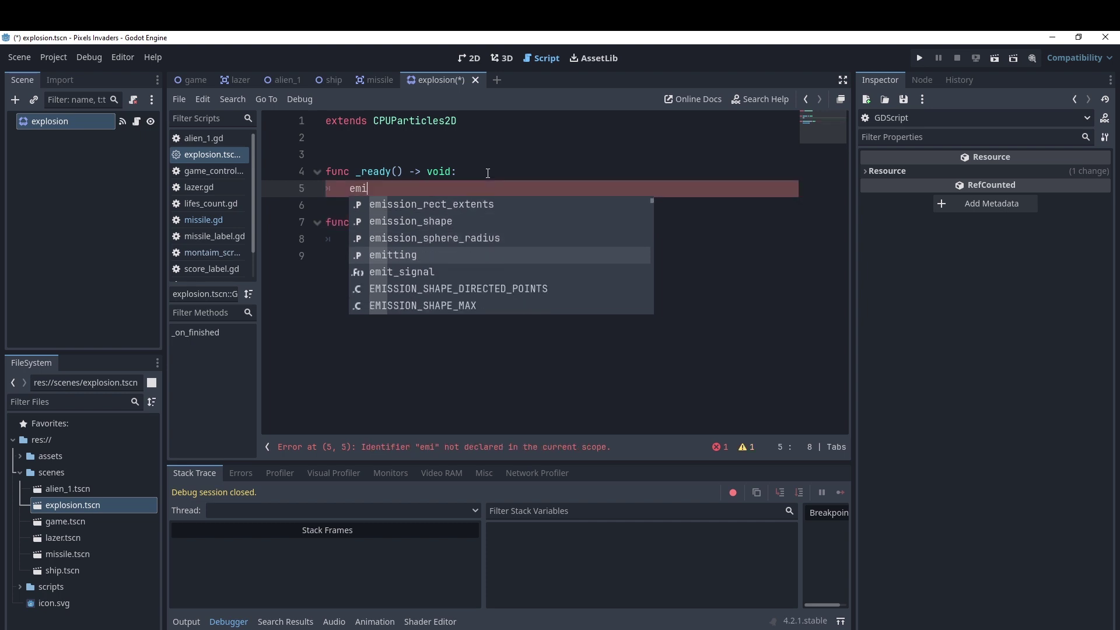
key(Return)
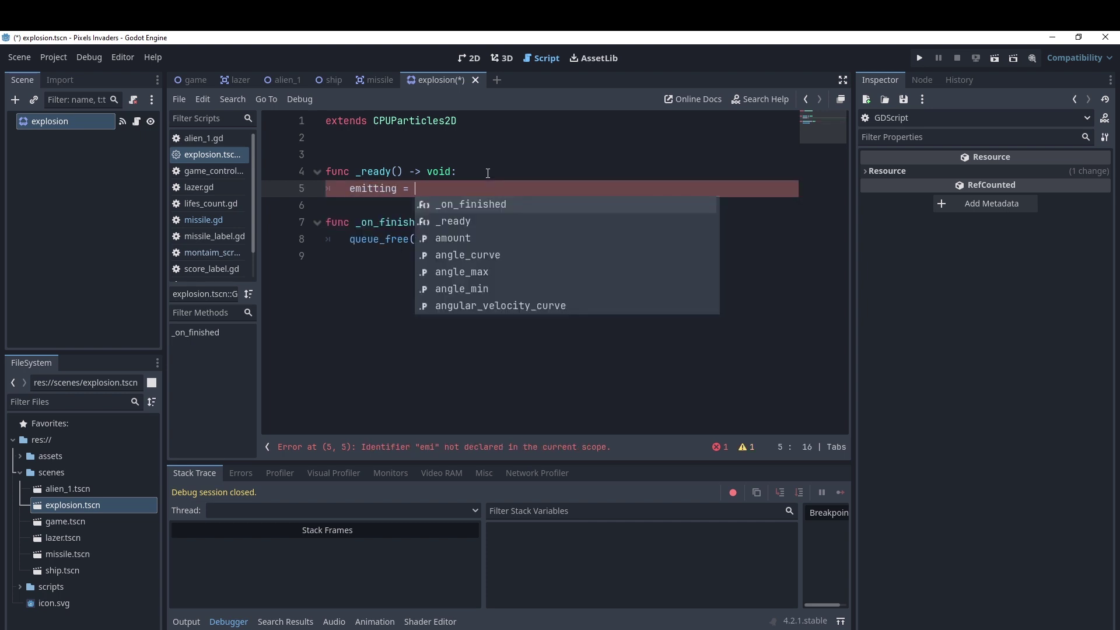
text(true)
key(Escape)
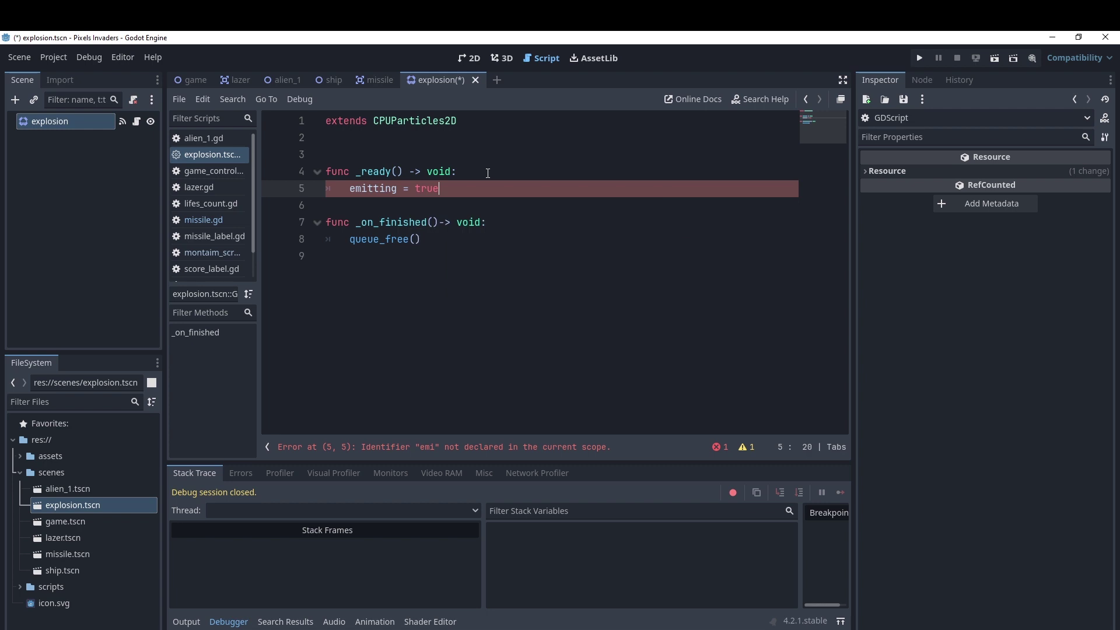
click(488, 173)
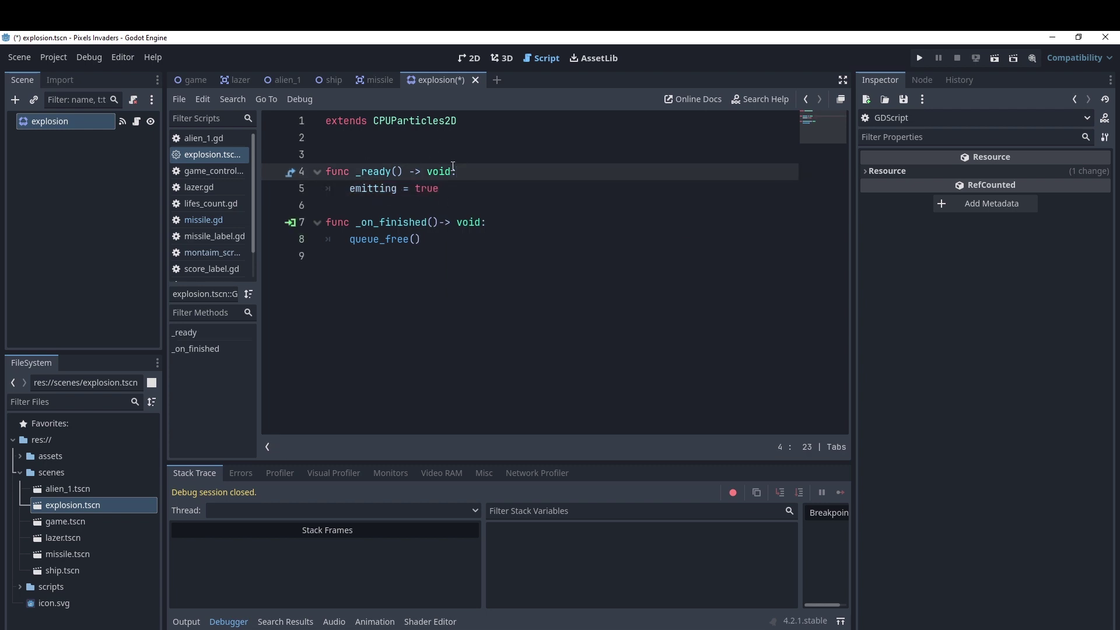
key(ctrl+s)
click(200, 81)
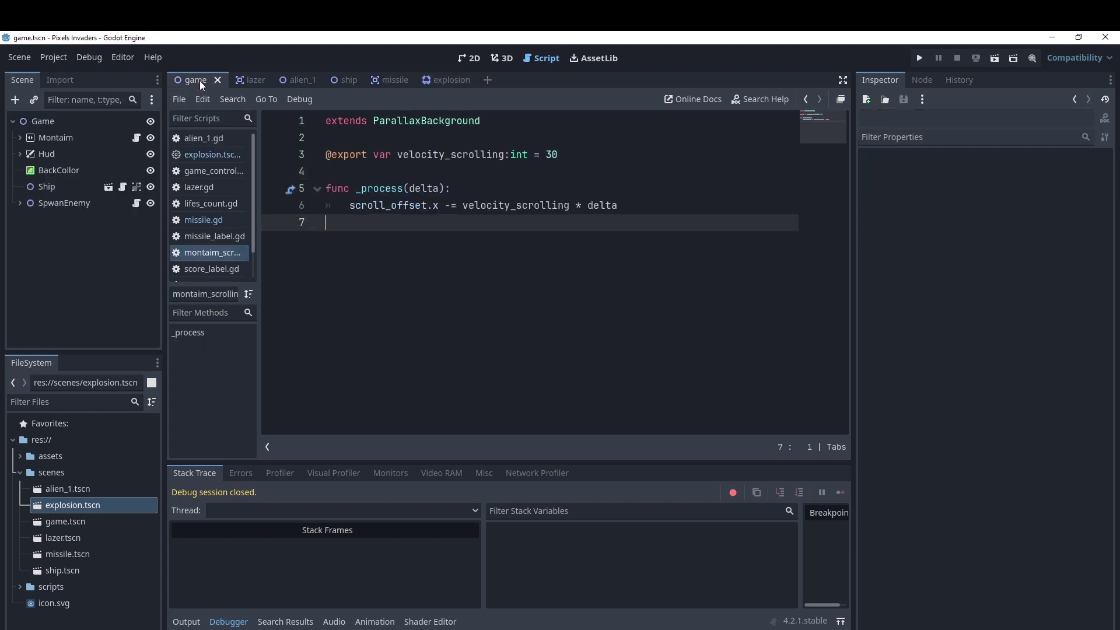
click(995, 58)
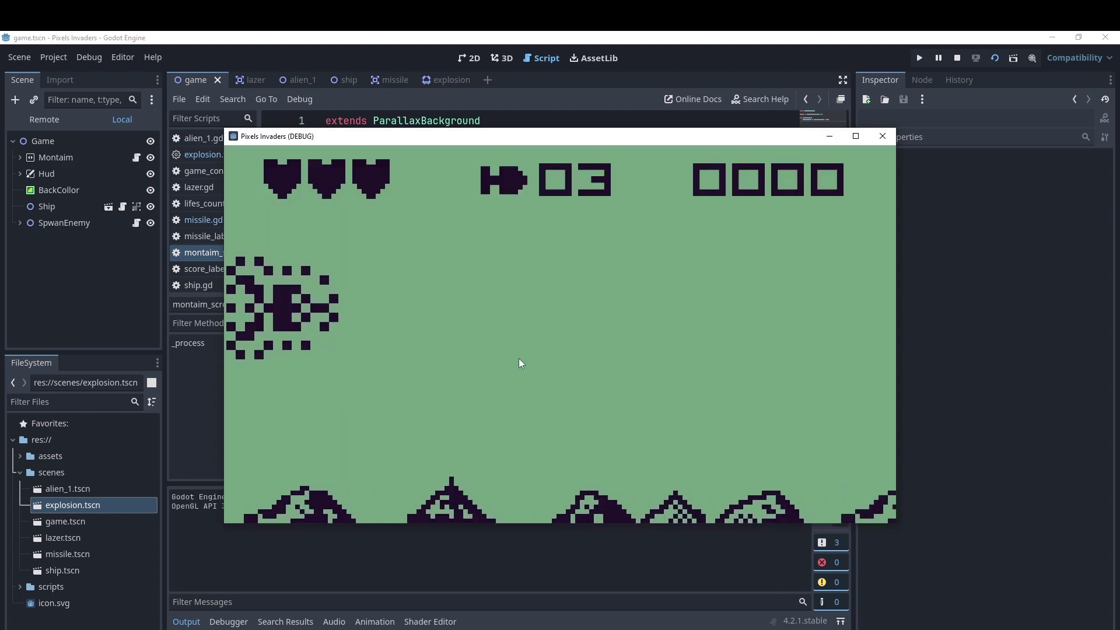
key(Down)
key(Up)
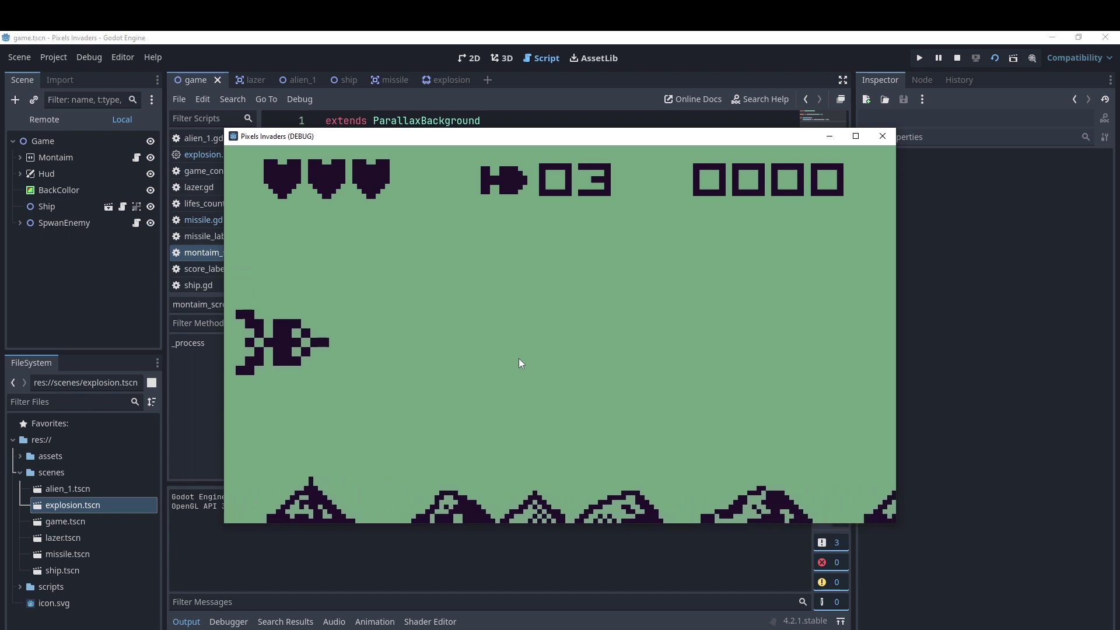
key(space)
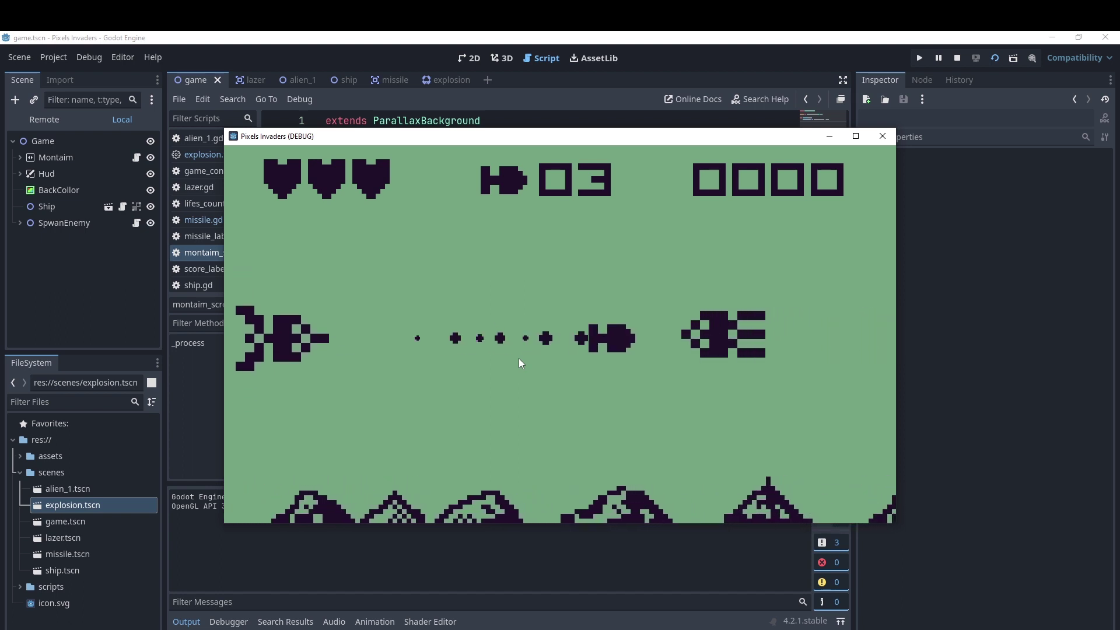
key(Up)
key(space)
key(Down)
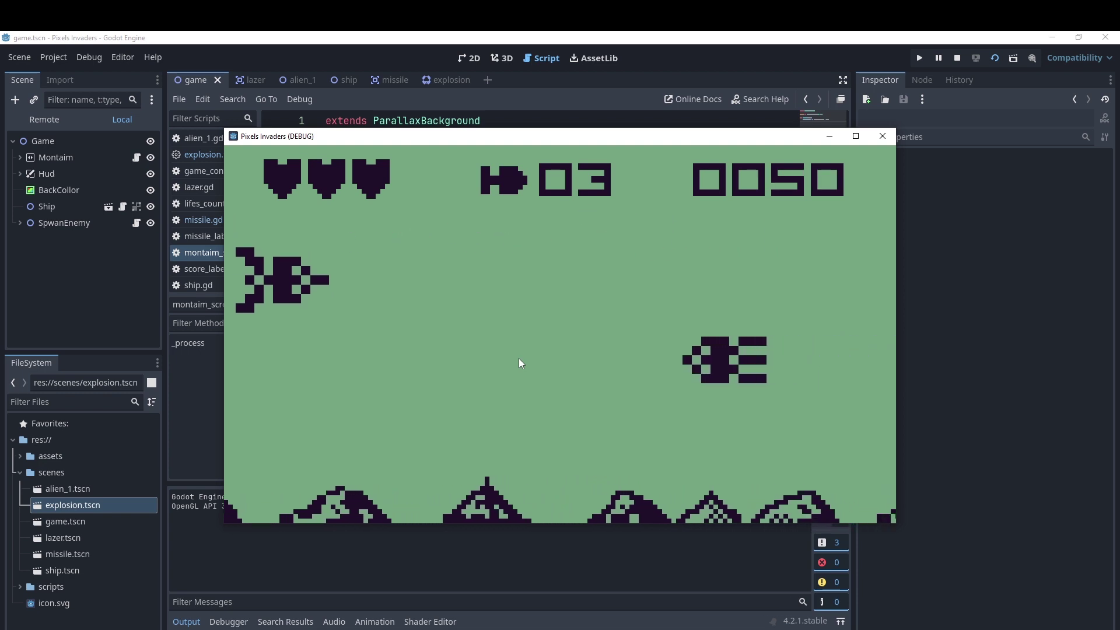
key(Down)
key(space)
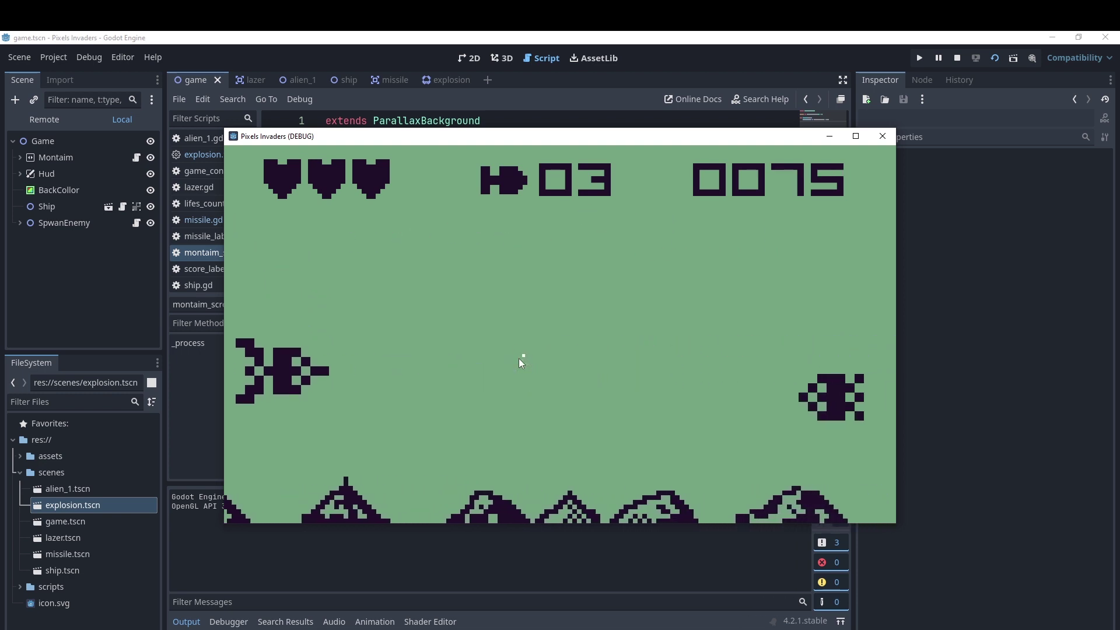
click(883, 138)
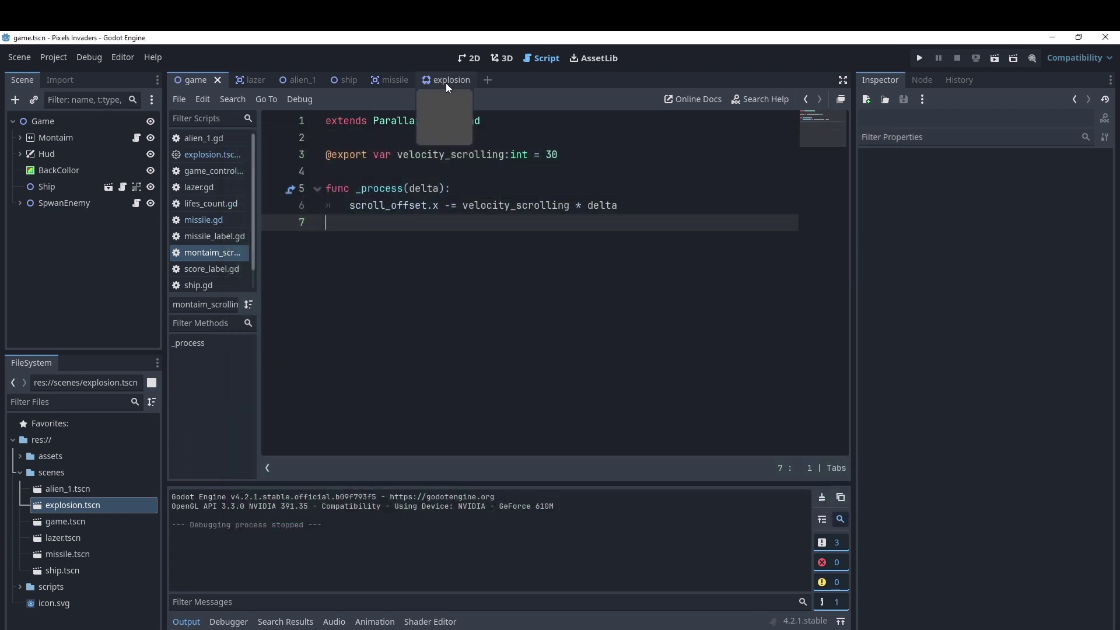
In the explosion scene, turn off One Shot and enable Emitting to preview.
click(446, 83)
click(467, 58)
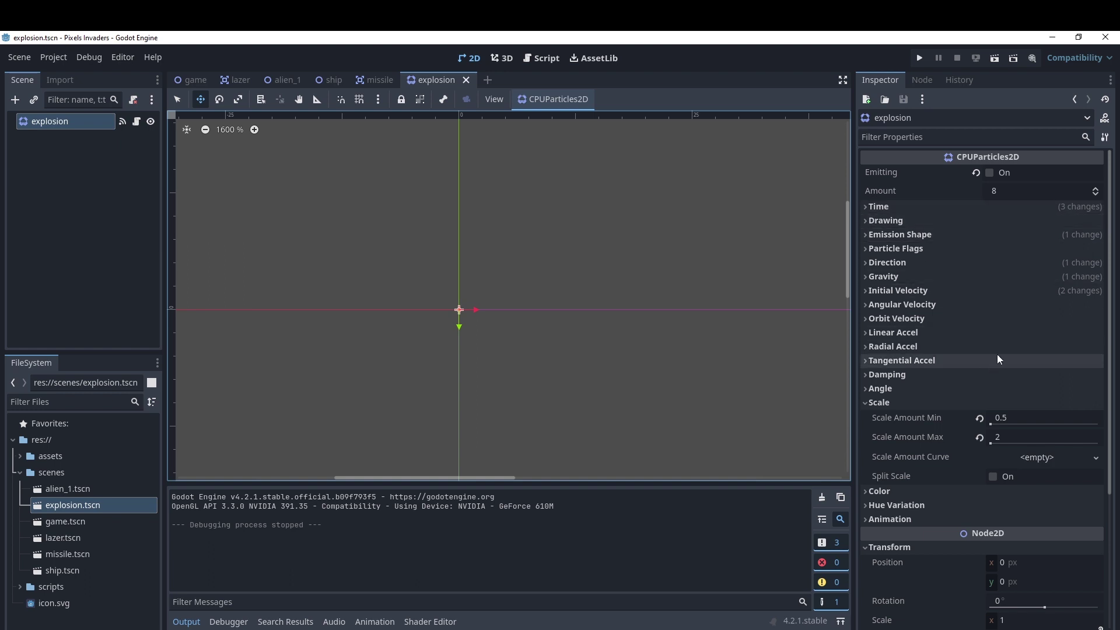
click(867, 209)
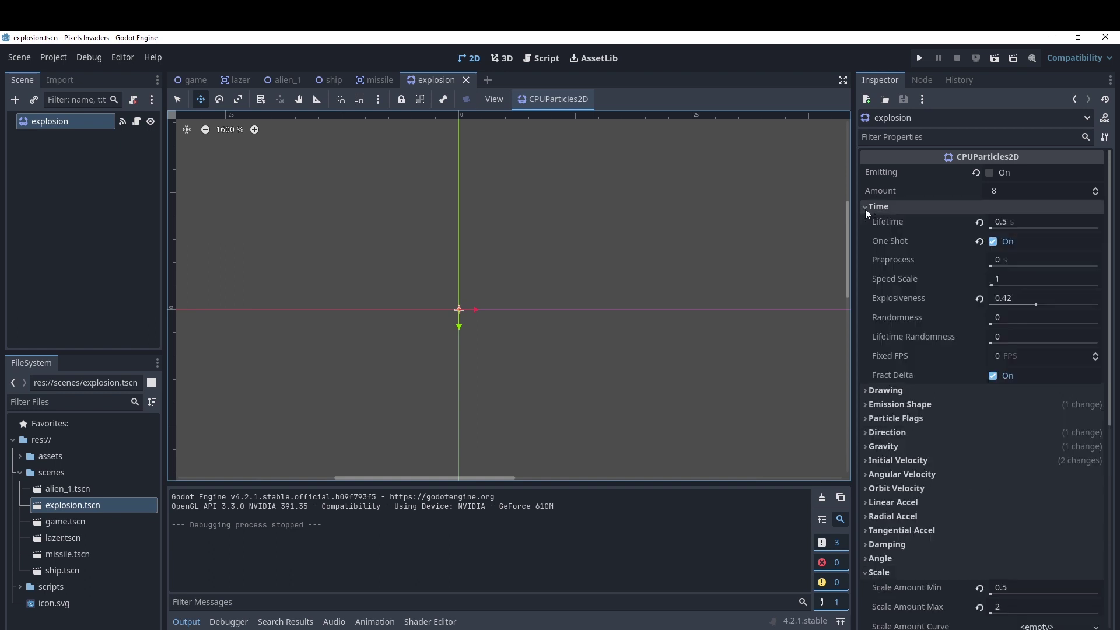
click(994, 241)
click(989, 172)
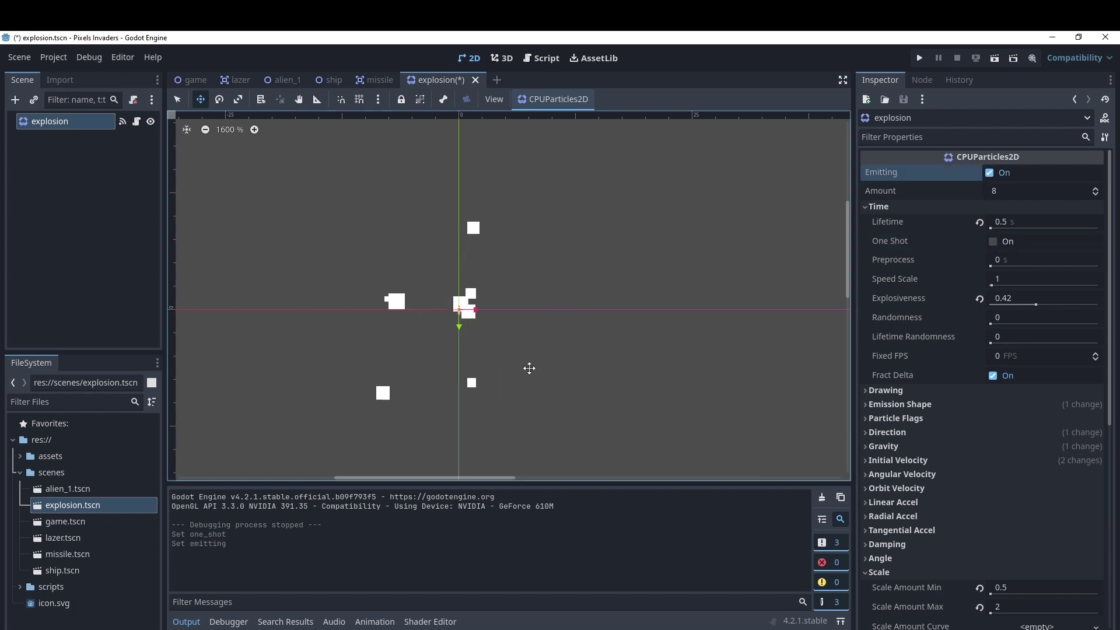
Set Scale Amount Min to 4 and Scale Amount Max to 8.
scroll(484, 324, down, 1)
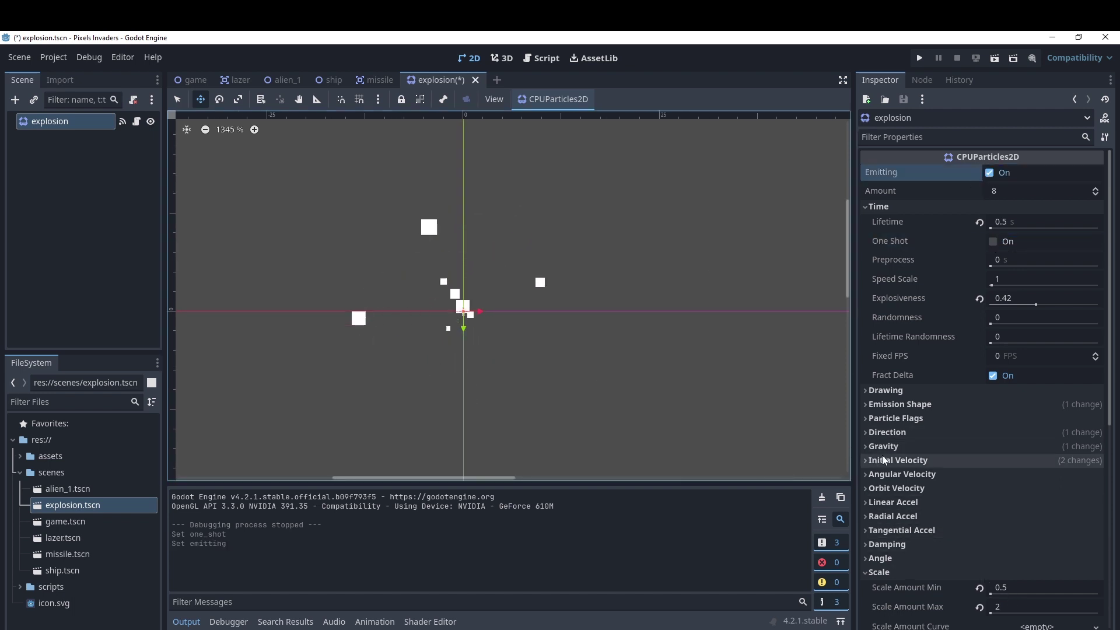
scroll(919, 551, down, 5)
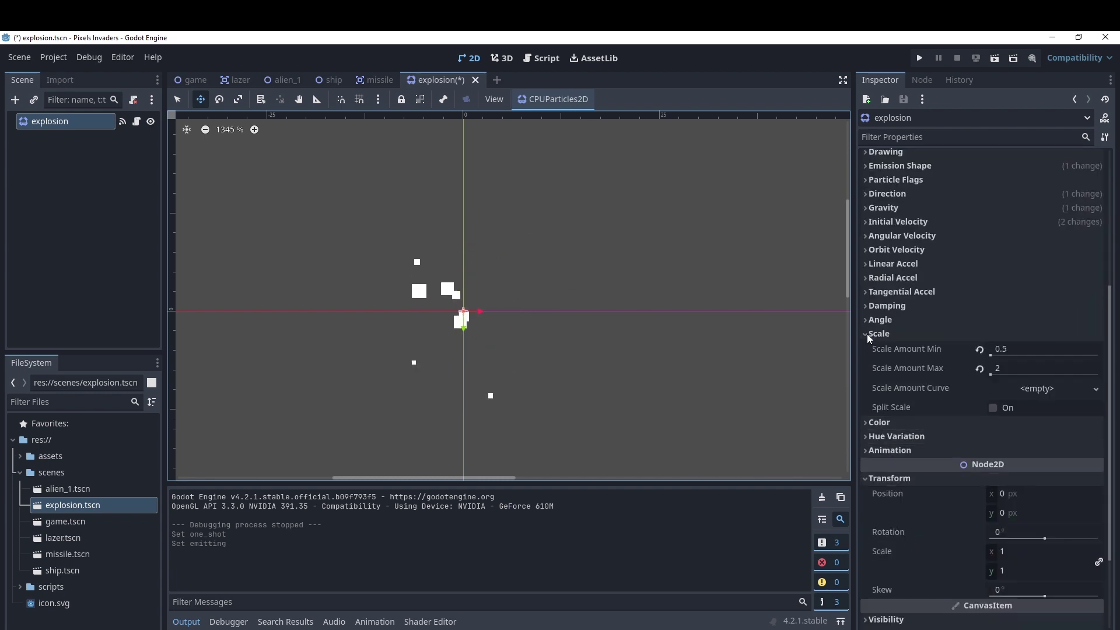
click(1018, 351)
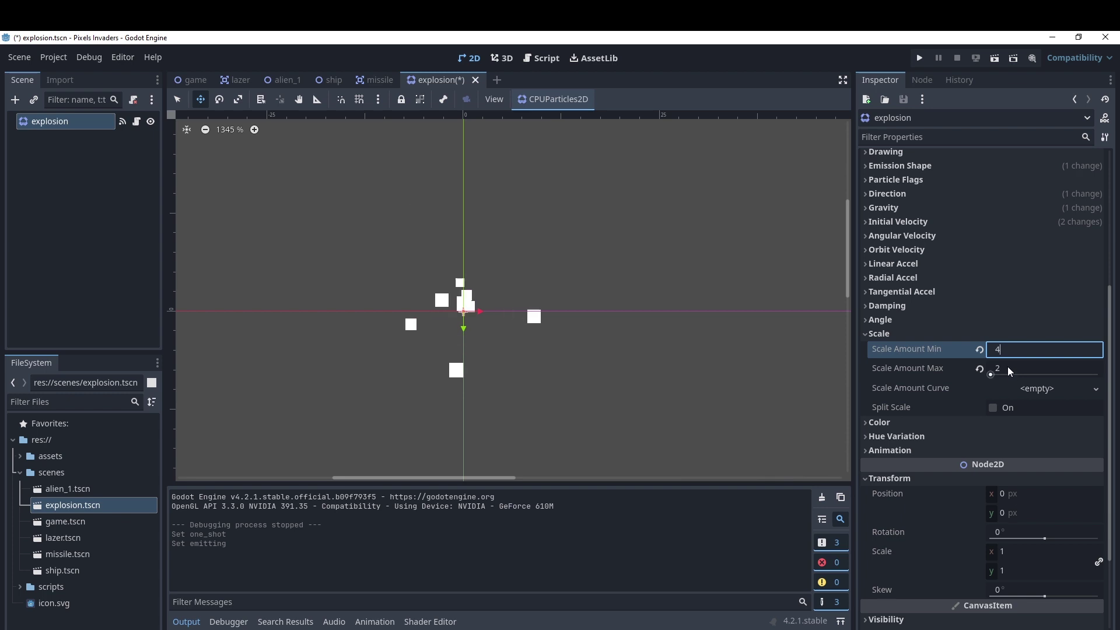
click(1008, 369)
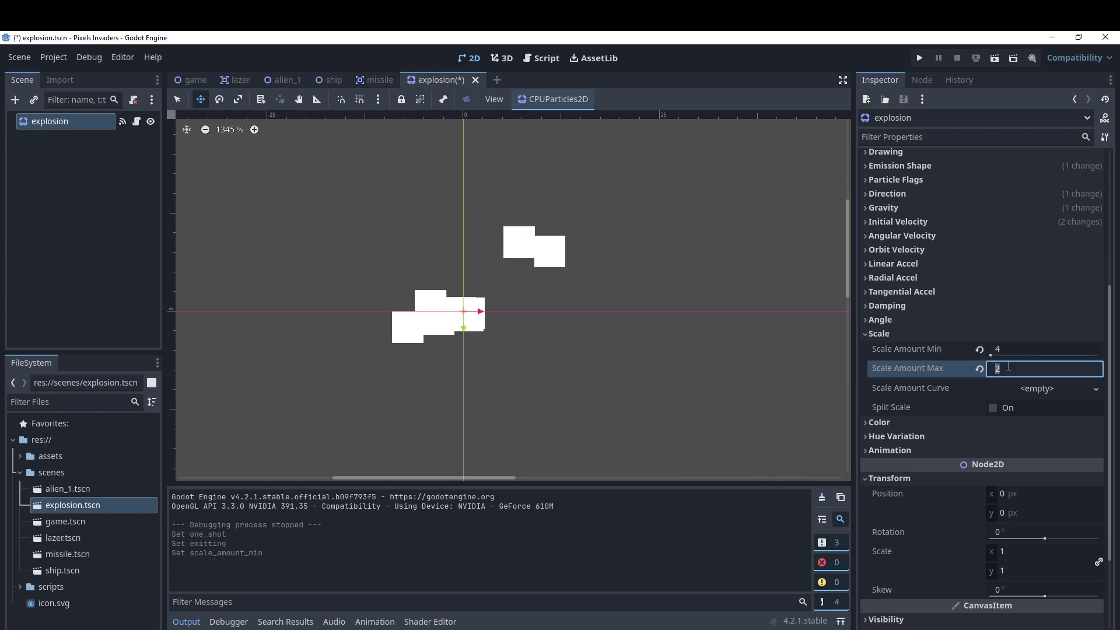
text(8)
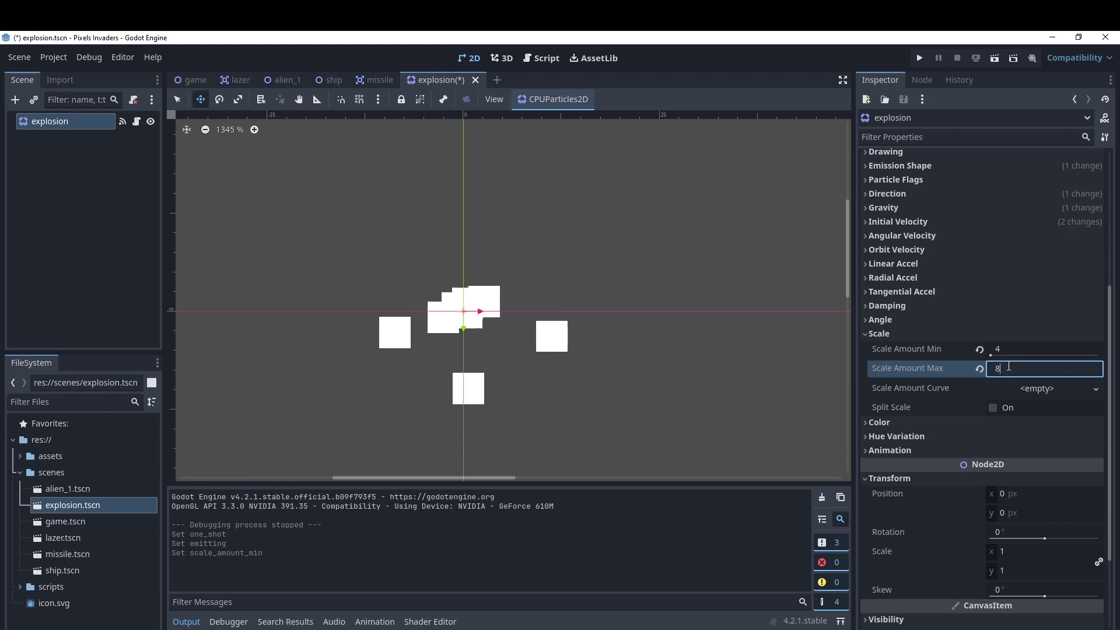
key(Return)
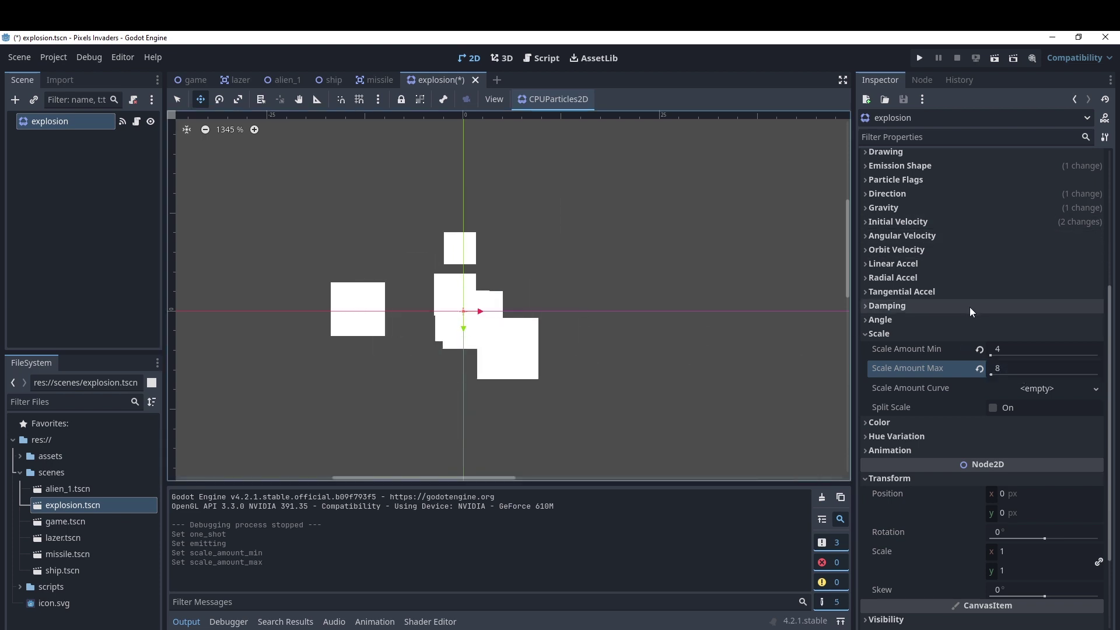
scroll(922, 230, up, 3)
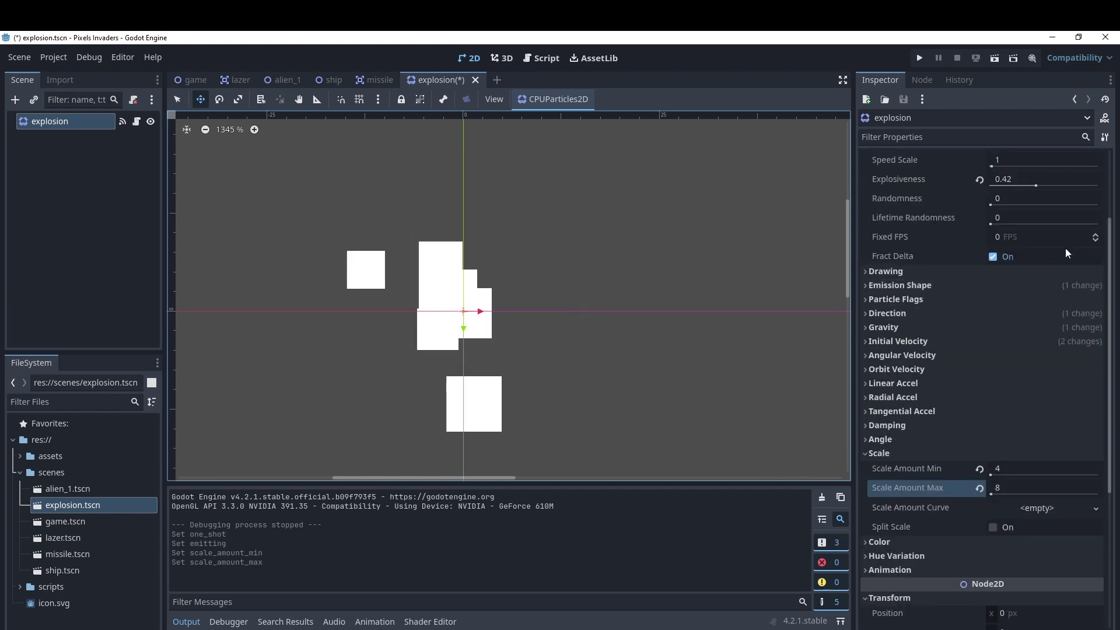
scroll(1066, 250, up, 3)
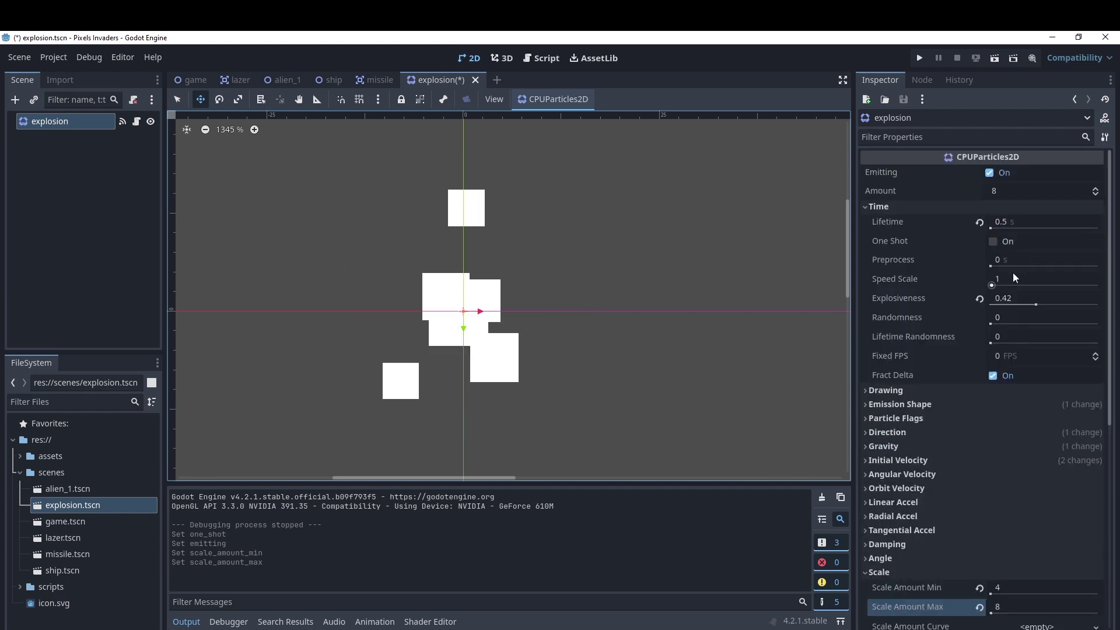
Set Explosiveness to 1 and Speed Scale to 2.
click(1041, 224)
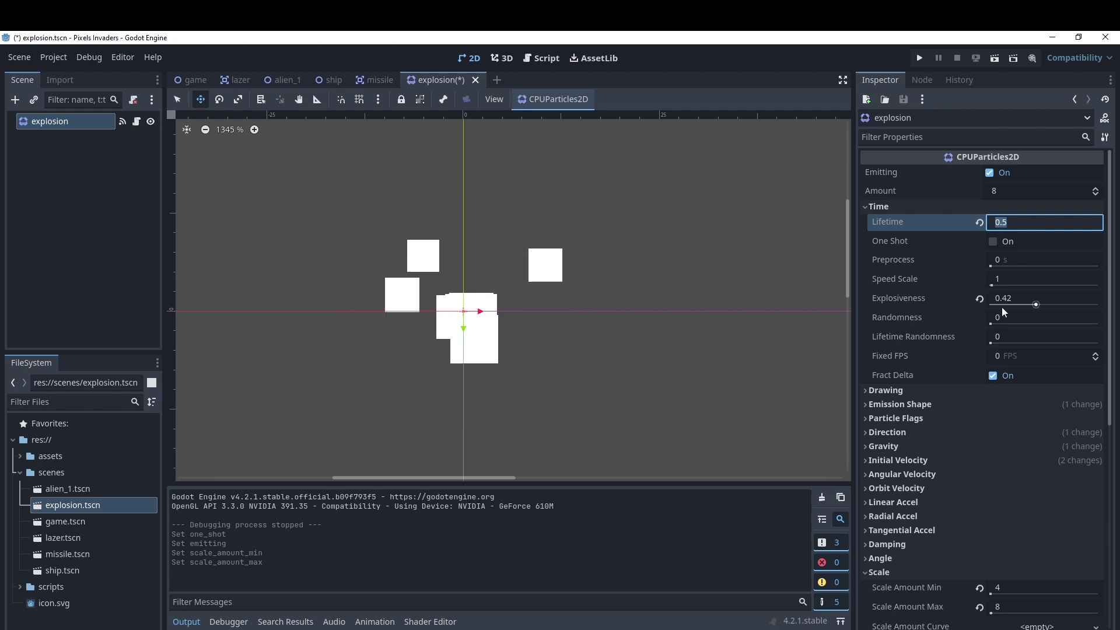
drag(1036, 304, 1100, 305)
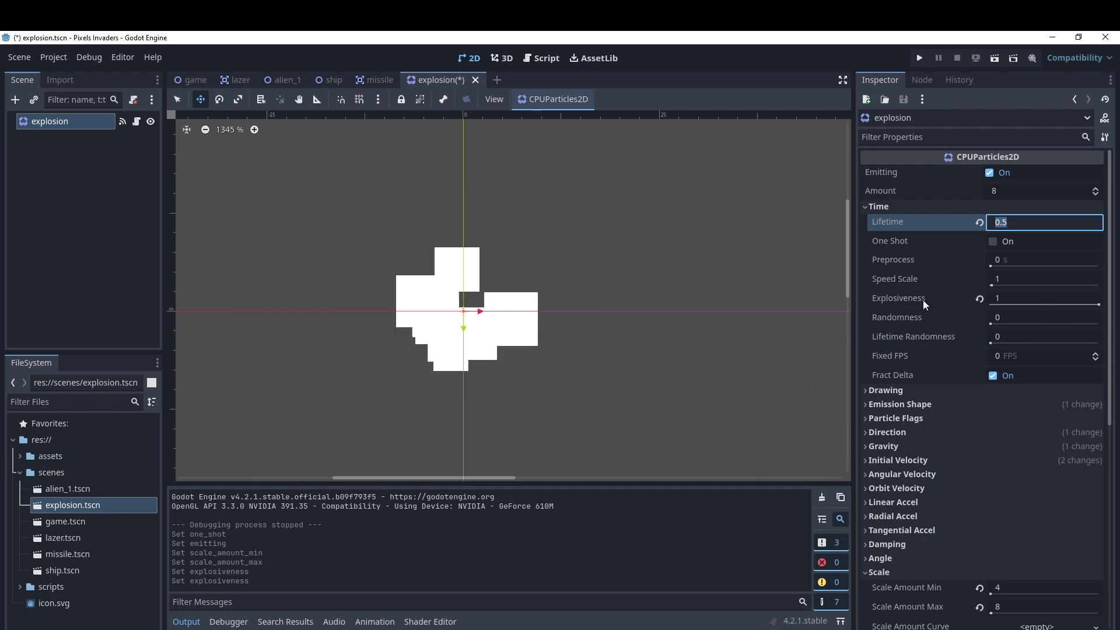
scroll(514, 331, down, 4)
scroll(535, 334, down, 1)
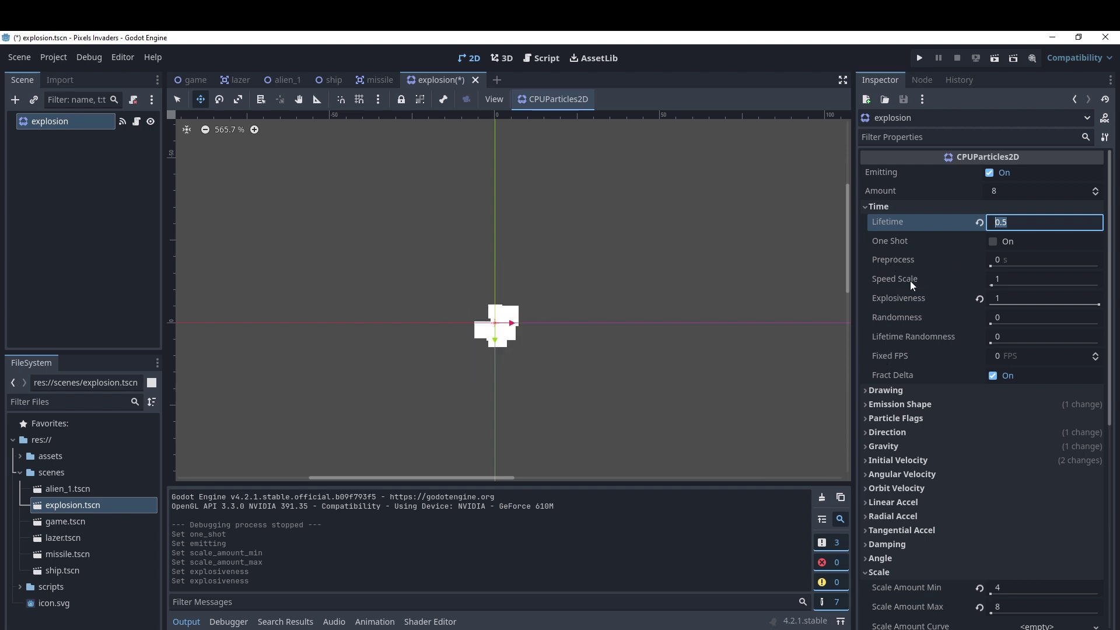
drag(994, 286, 998, 288)
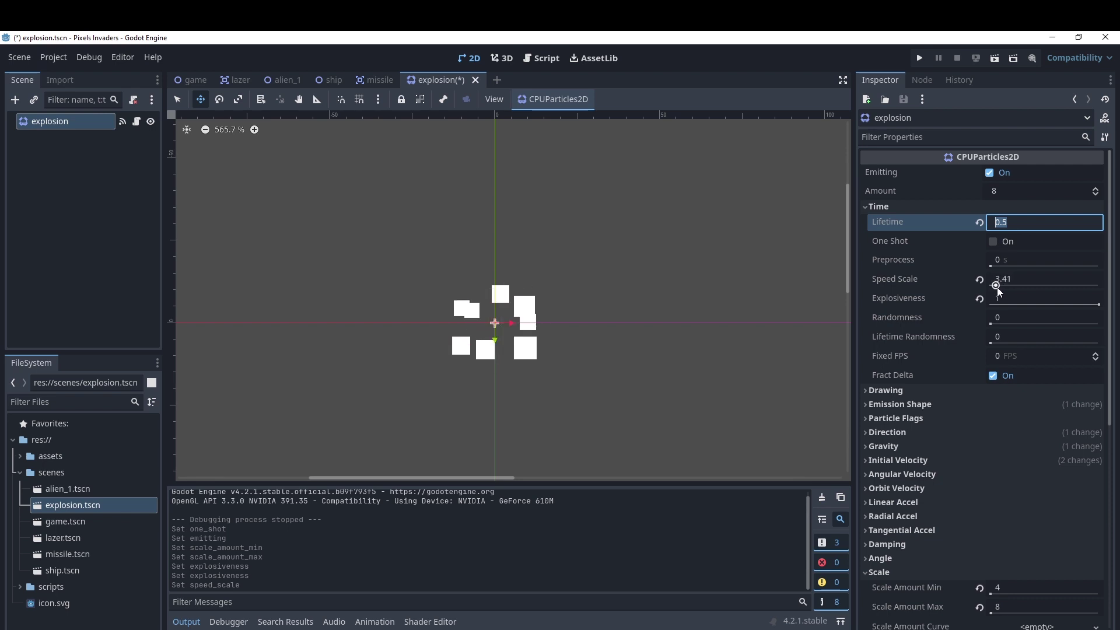
drag(997, 287, 985, 288)
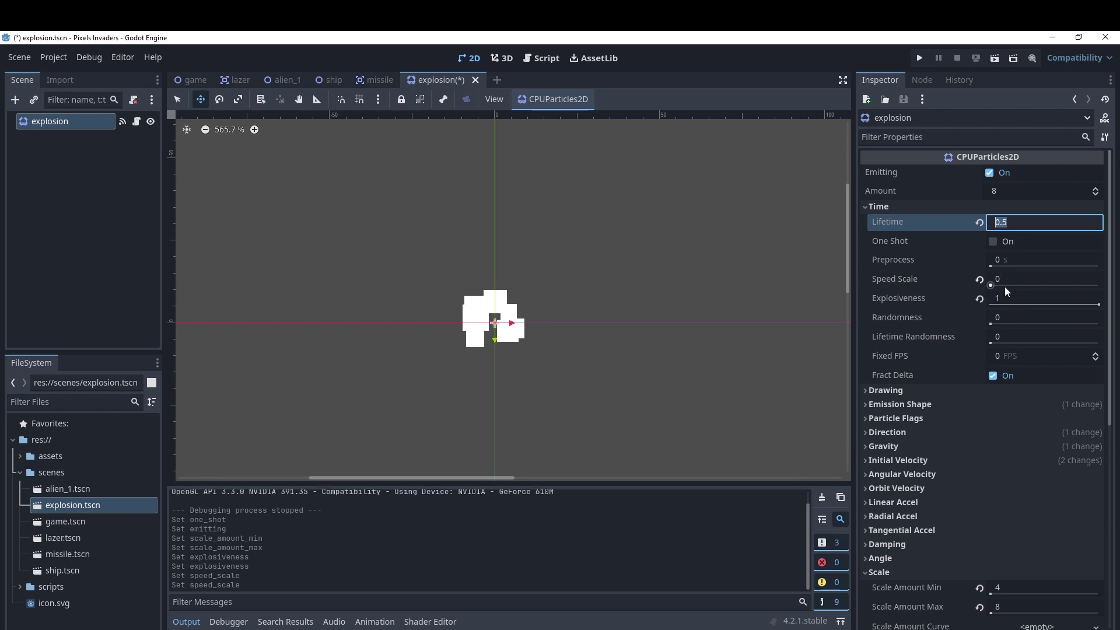
click(1000, 281)
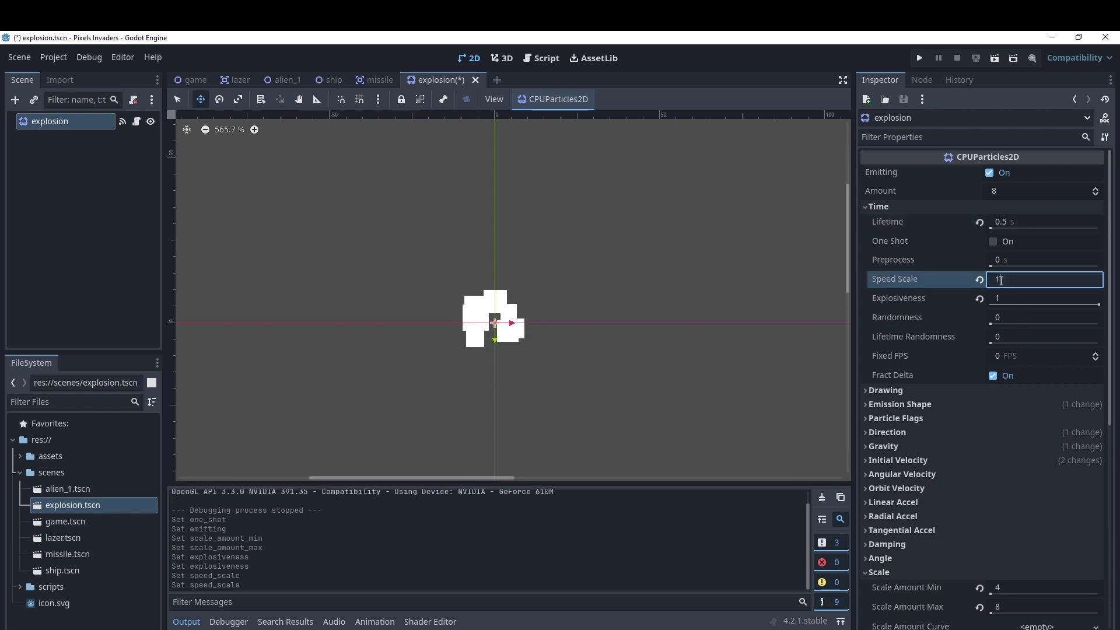
key(Return)
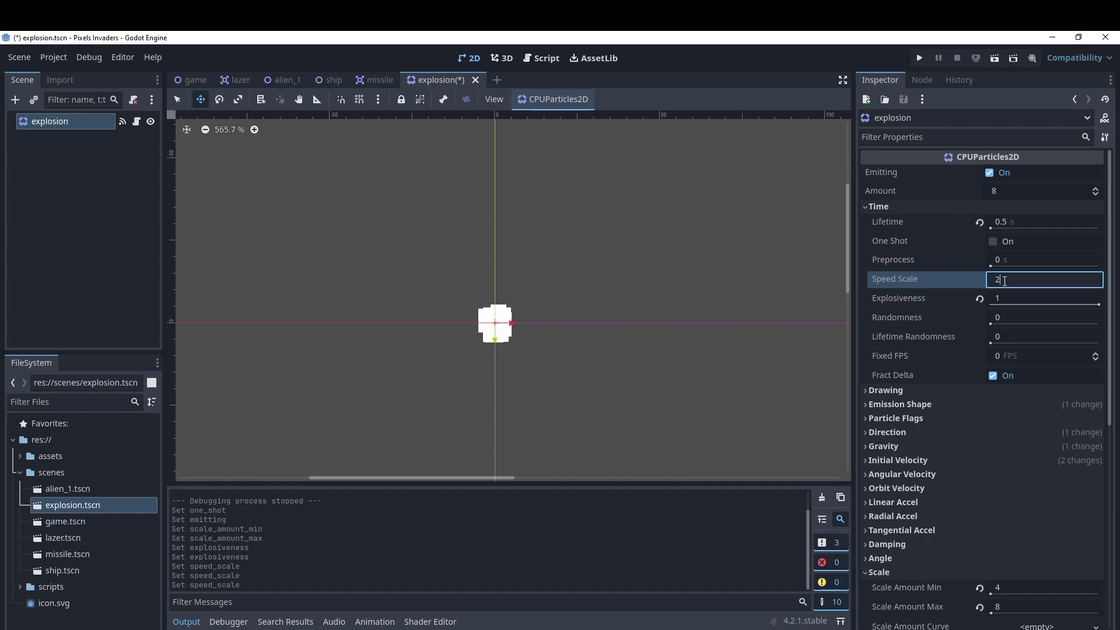
key(Return)
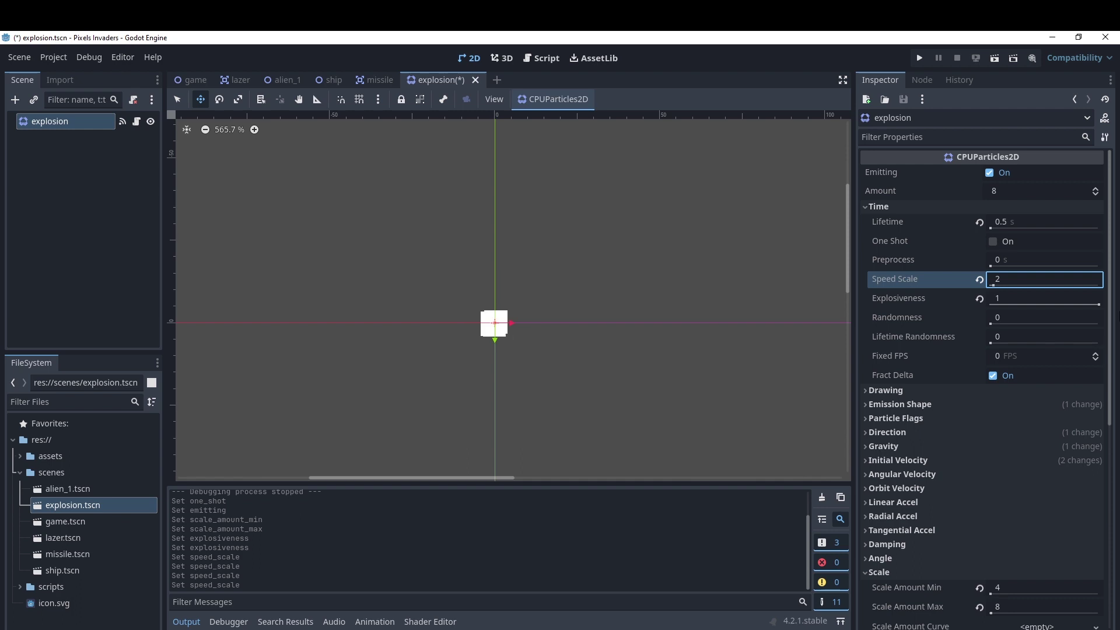
Set the particle Lifetime to 1 second and save the explosion scene.
click(1009, 225)
text(1)
key(Return)
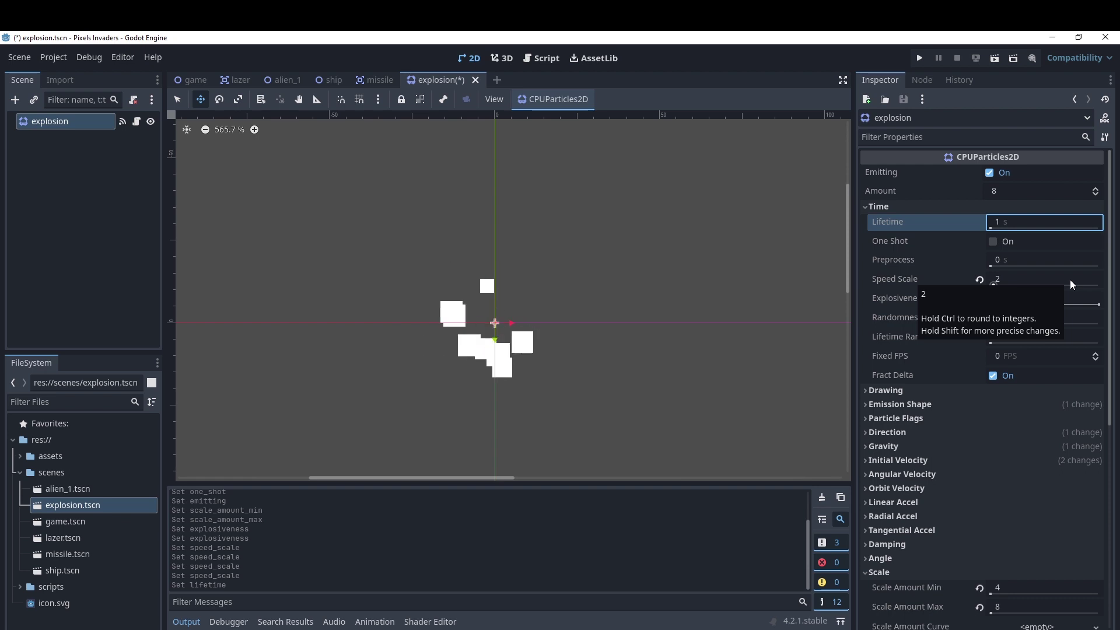
click(770, 120)
key(ctrl+s)
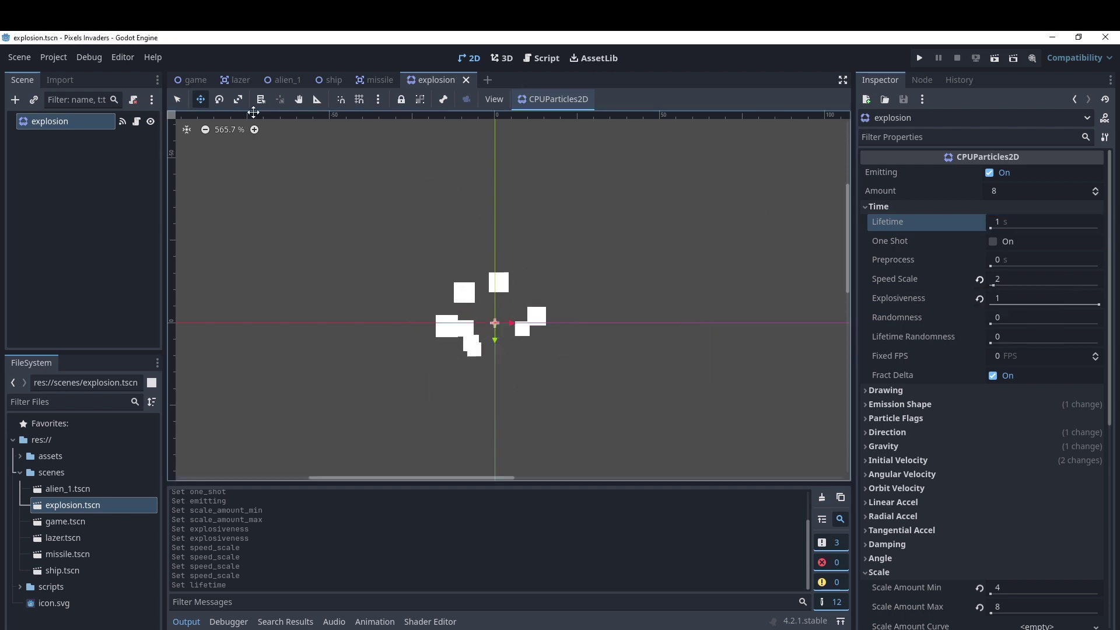
click(193, 80)
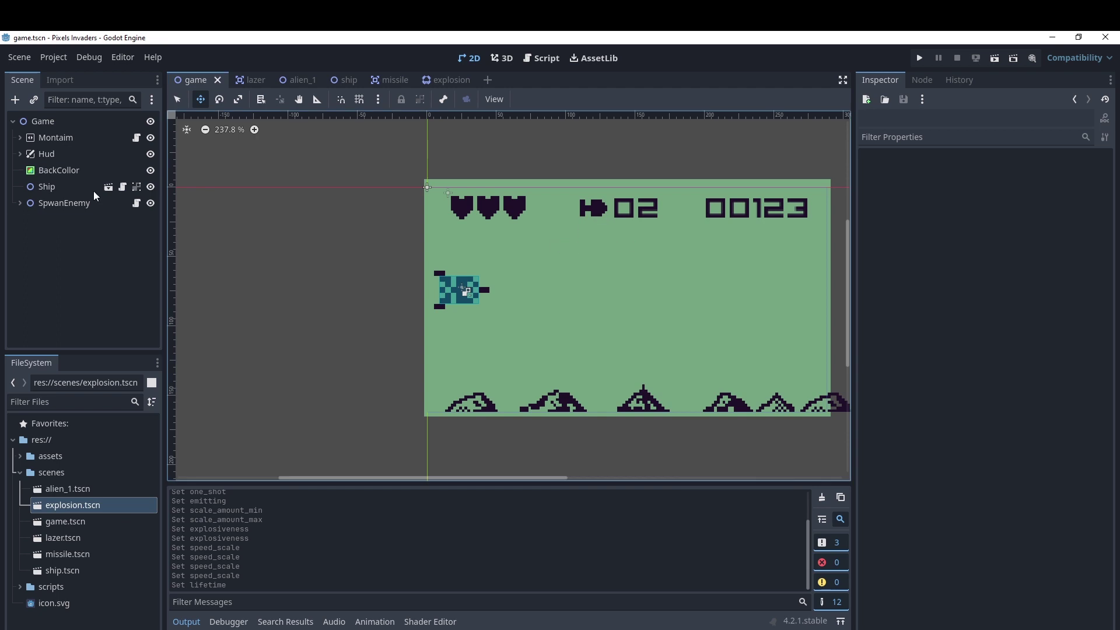
Select MissileLabel under Hud and read its Font Color hex value, 1f102a.
click(19, 153)
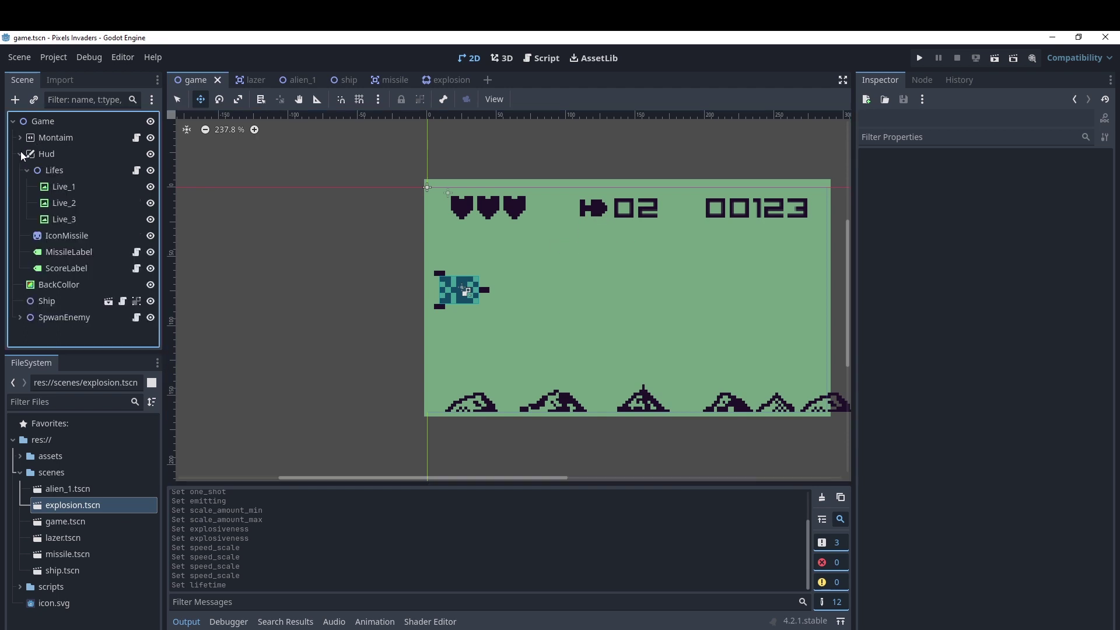
click(59, 186)
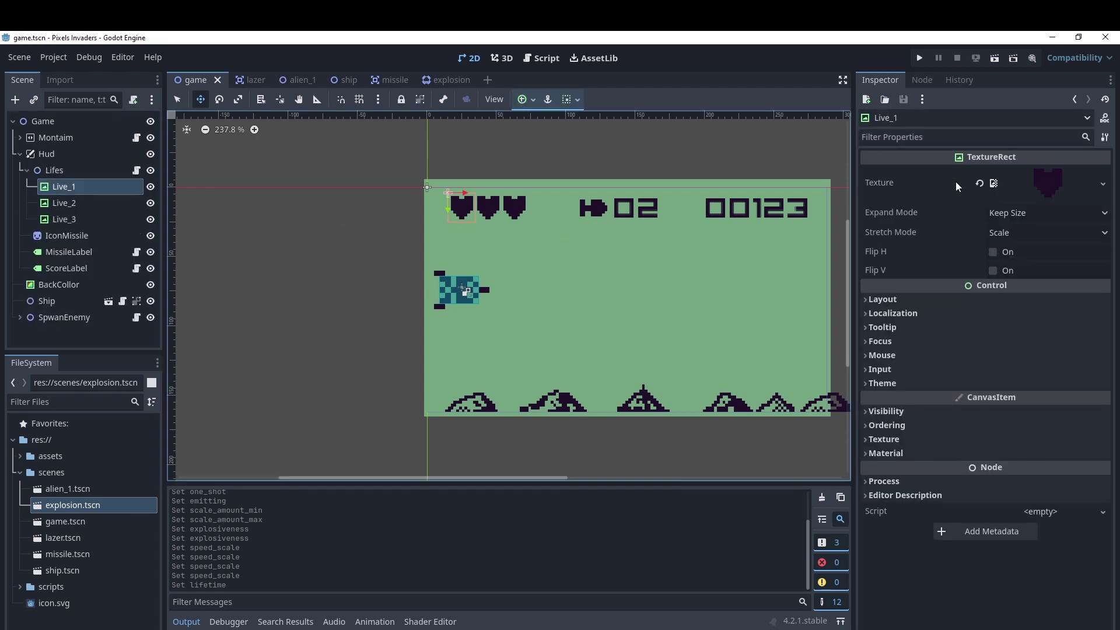
click(27, 170)
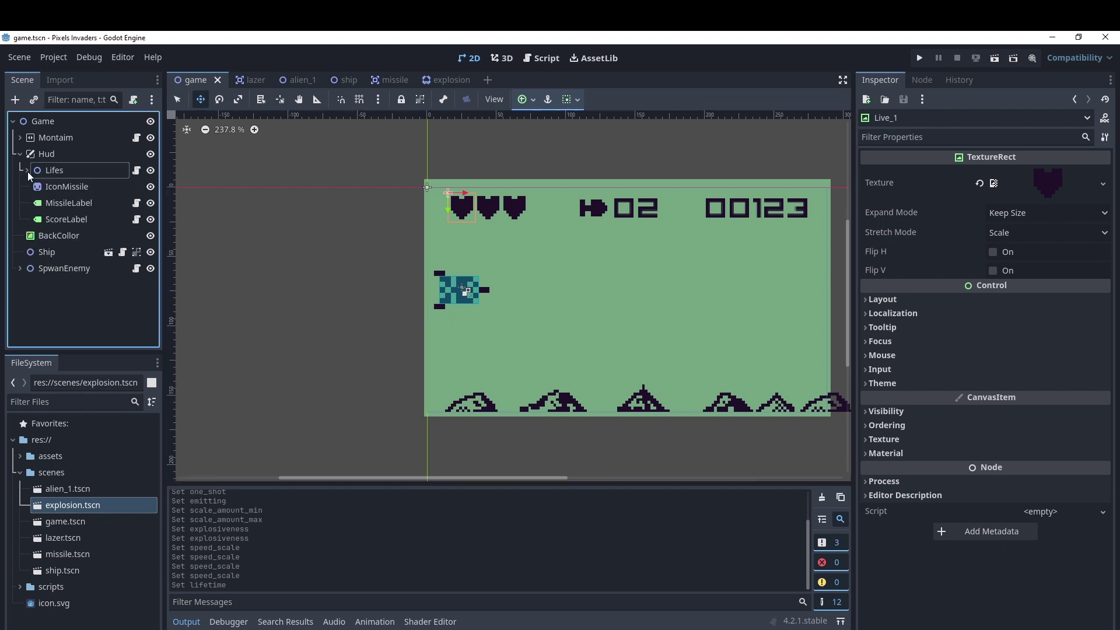
click(50, 205)
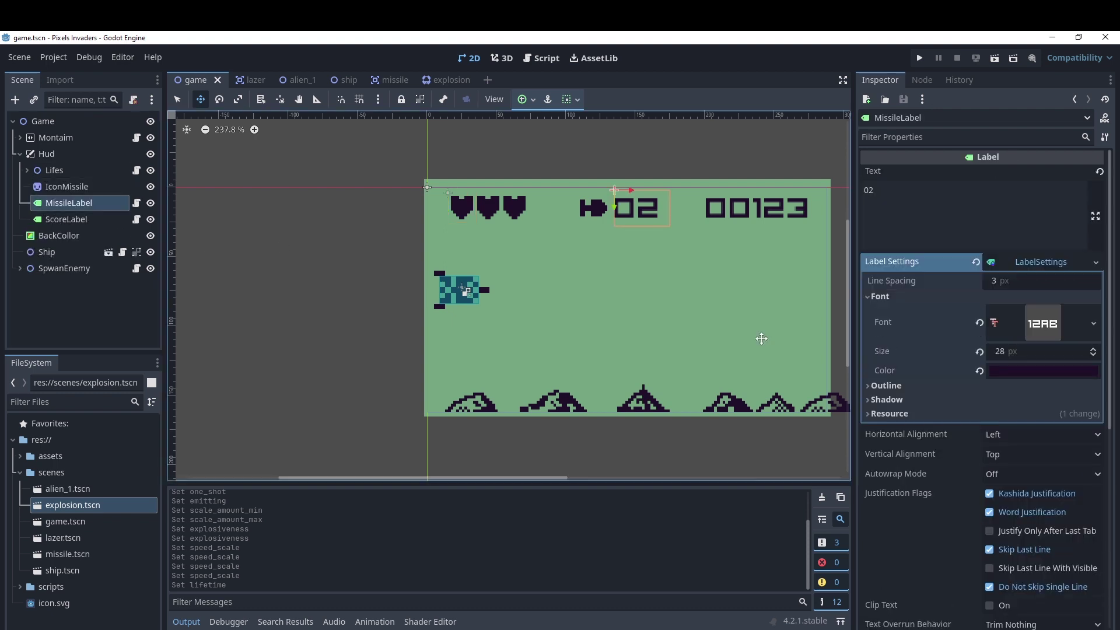
click(1041, 373)
click(1032, 319)
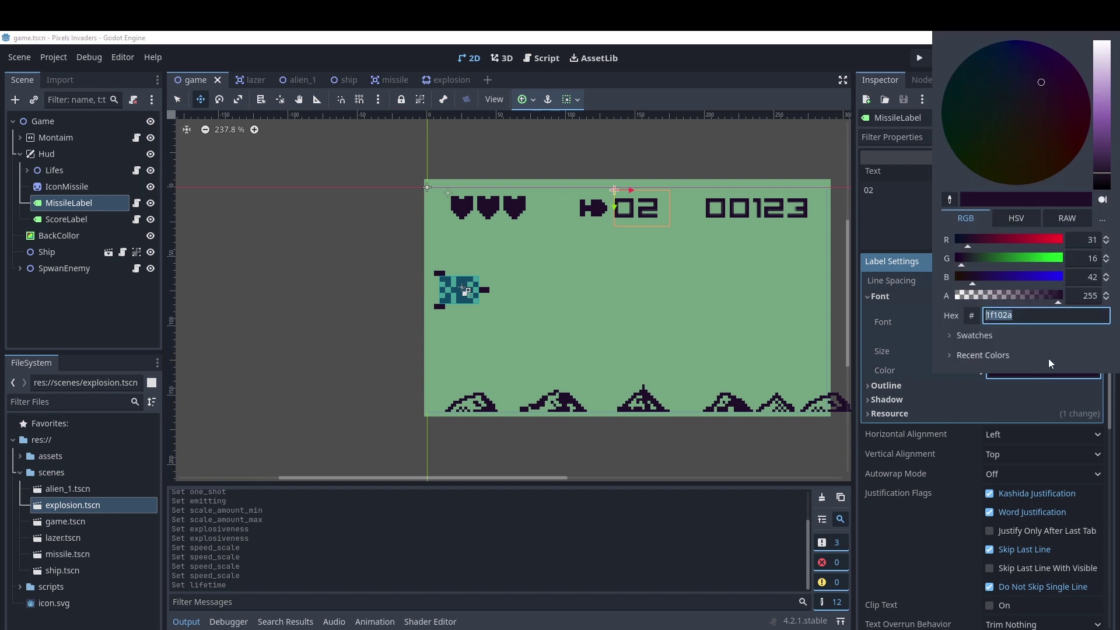
click(461, 78)
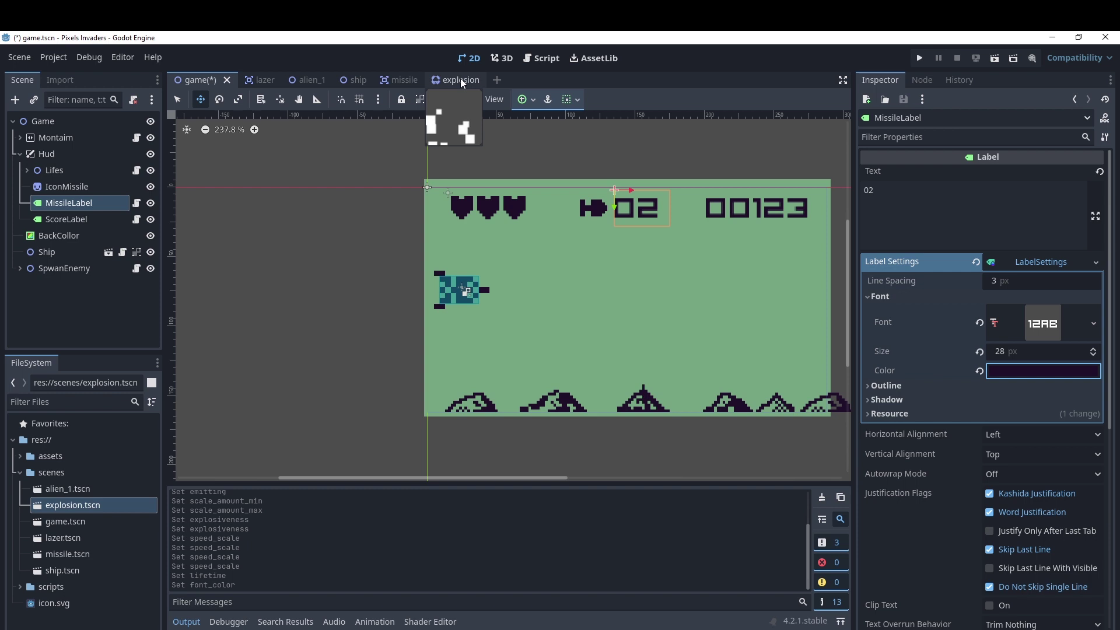
click(460, 78)
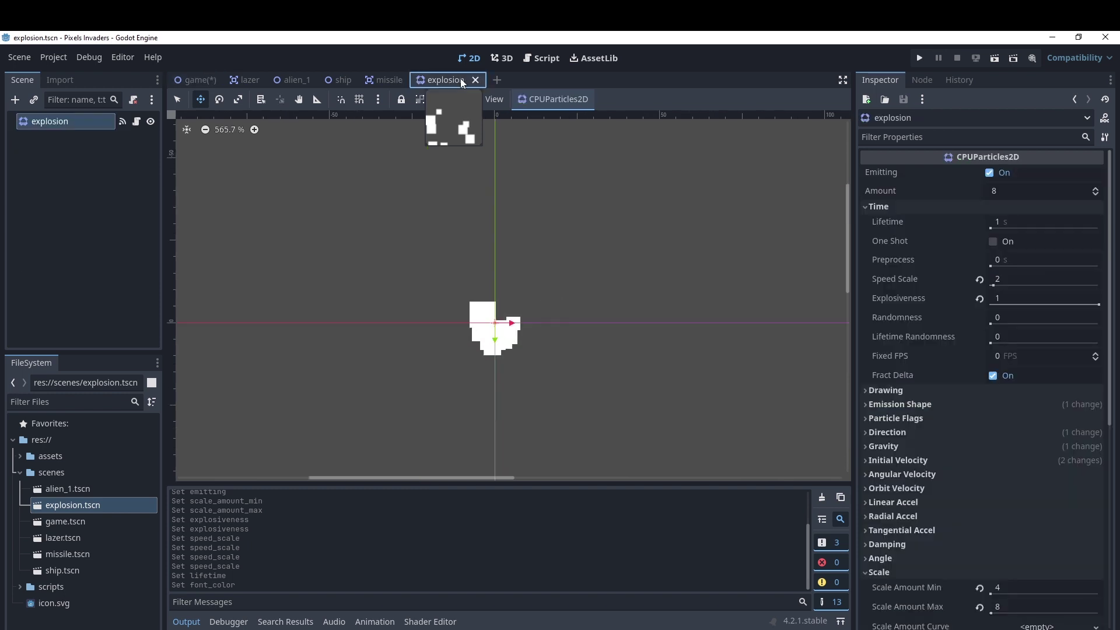
Collapse the particles' Time, Scale and Transform sections and expand the Color section.
click(865, 208)
scroll(913, 390, down, 5)
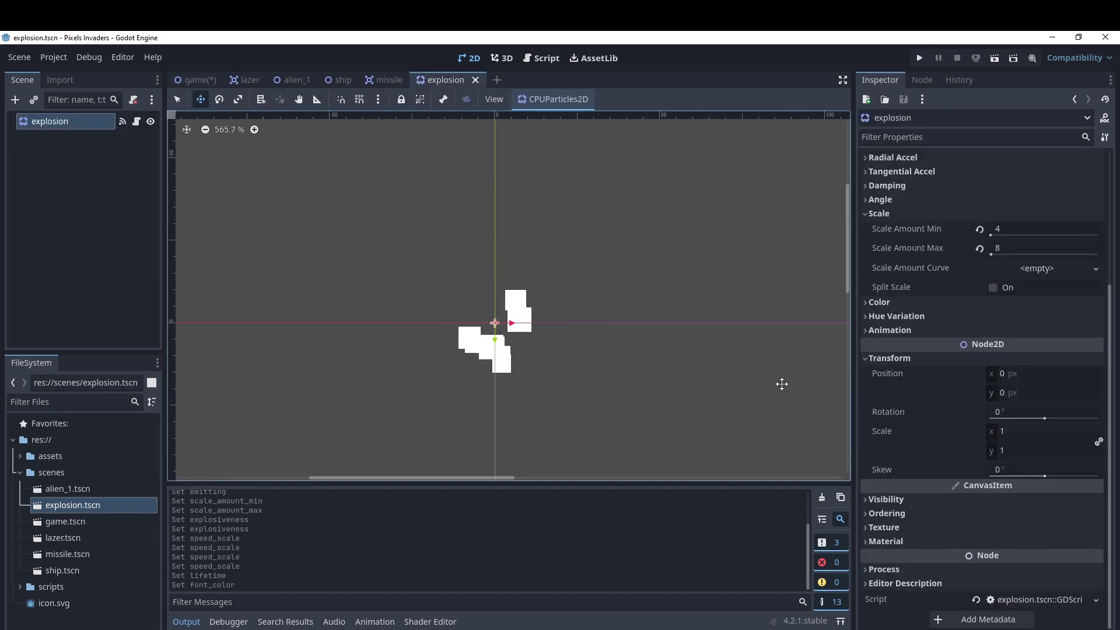
click(868, 214)
click(866, 359)
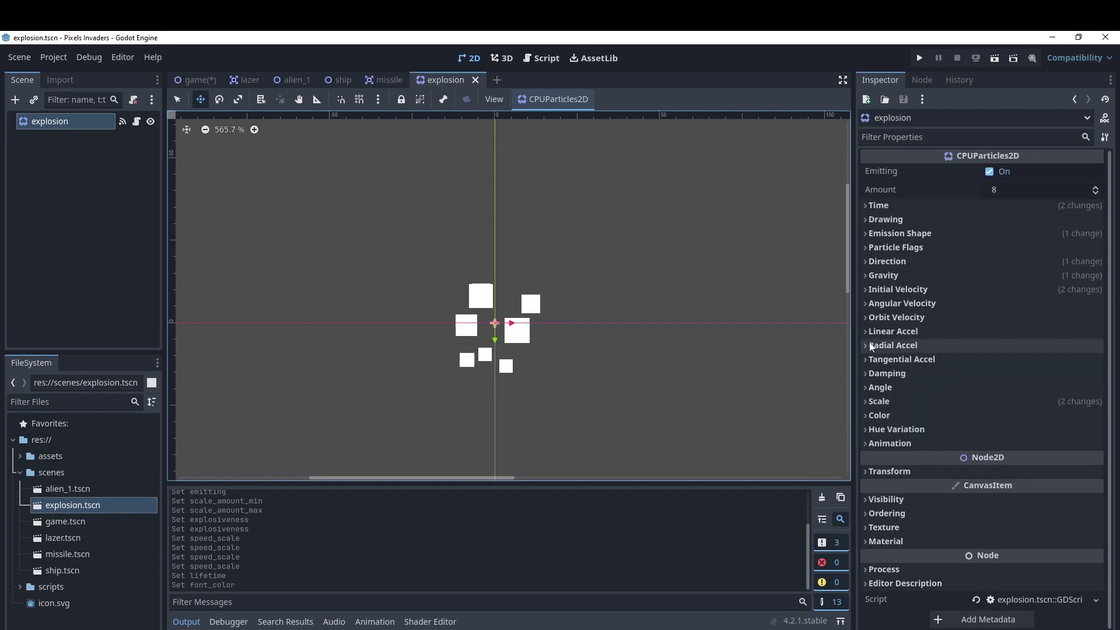
click(883, 415)
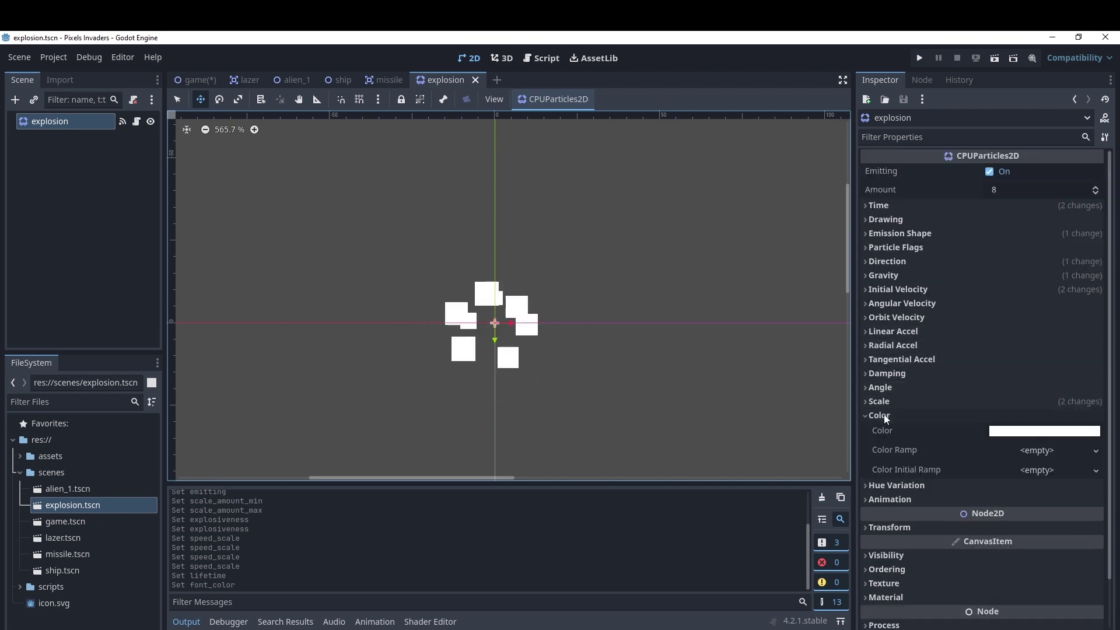
Set the particle colour to dark purple 1f102a and save the explosion scene.
click(1062, 431)
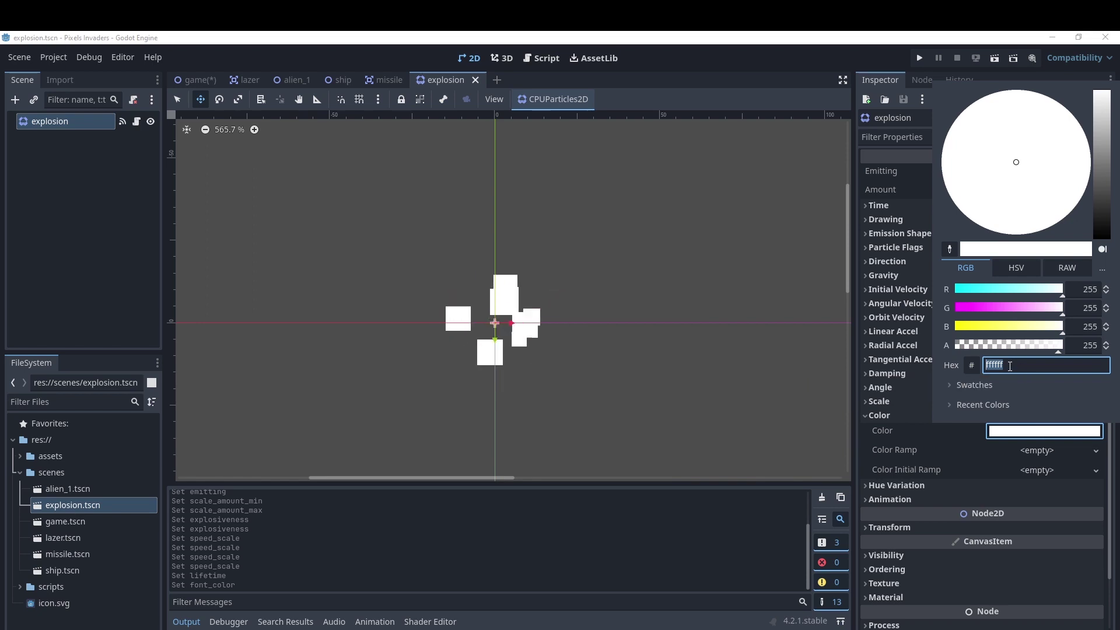
text(1f102a)
key(Return)
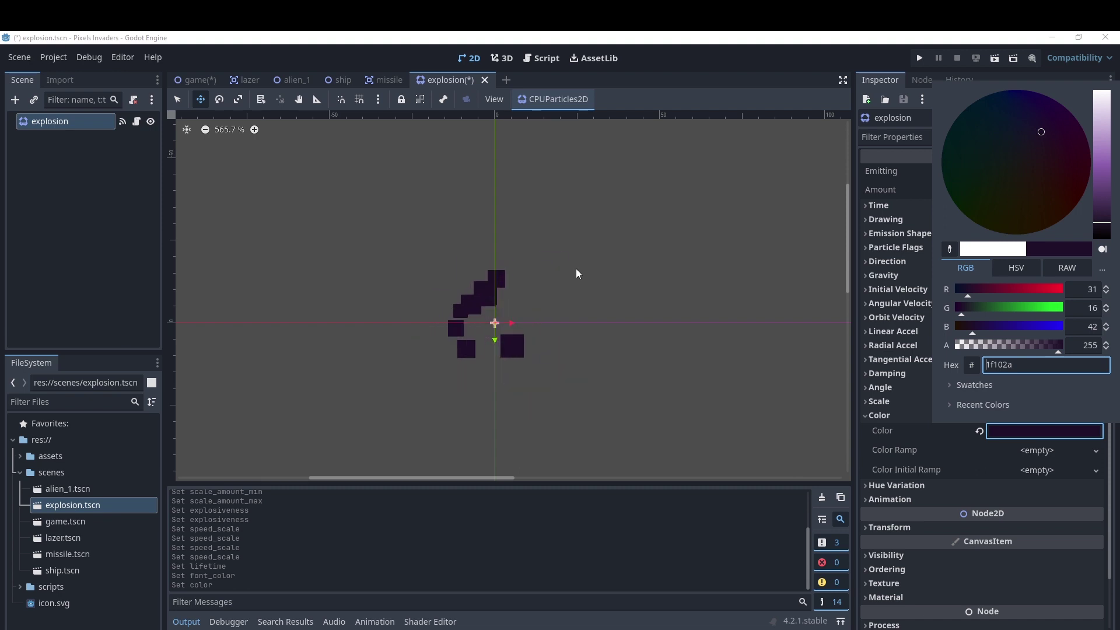
click(205, 82)
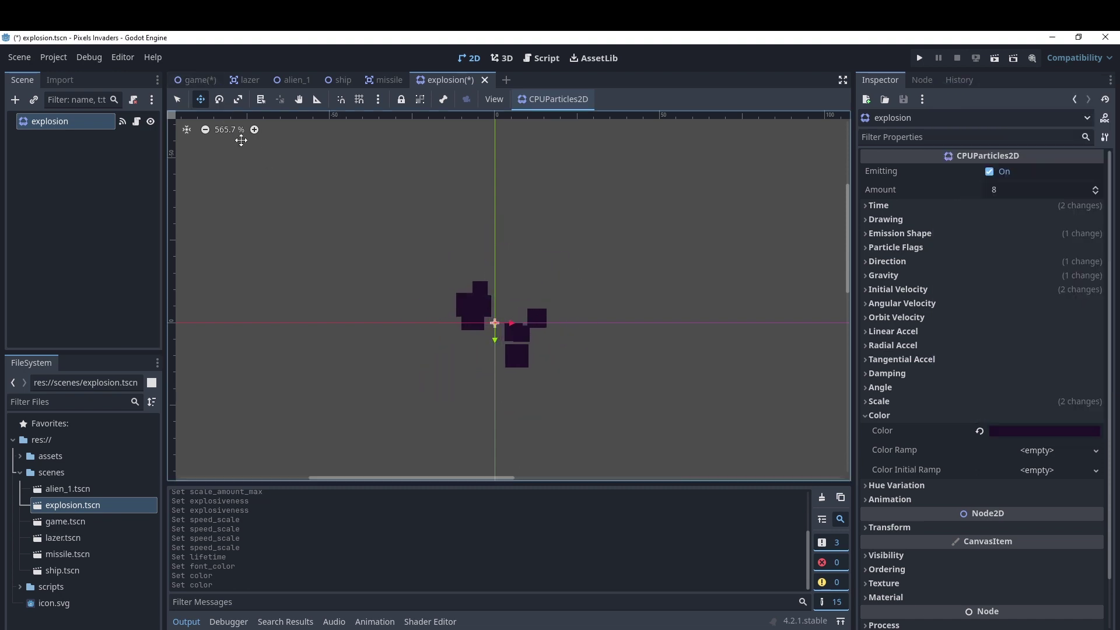
key(ctrl+s)
Save the game scene and playtest it, moving the ship and firing missiles.
click(199, 81)
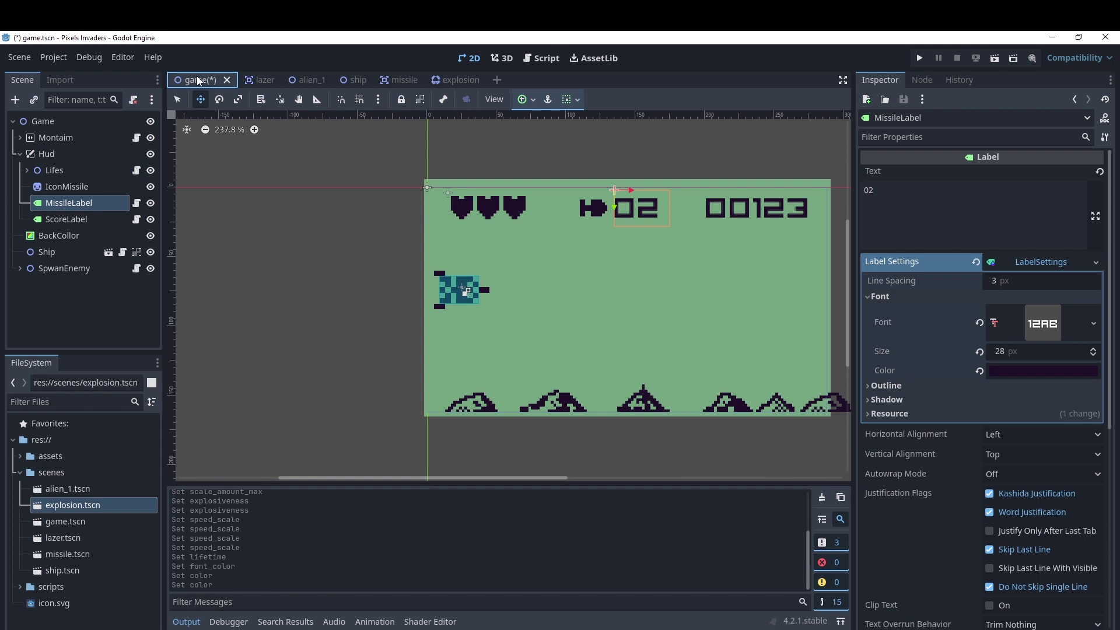
key(ctrl+s)
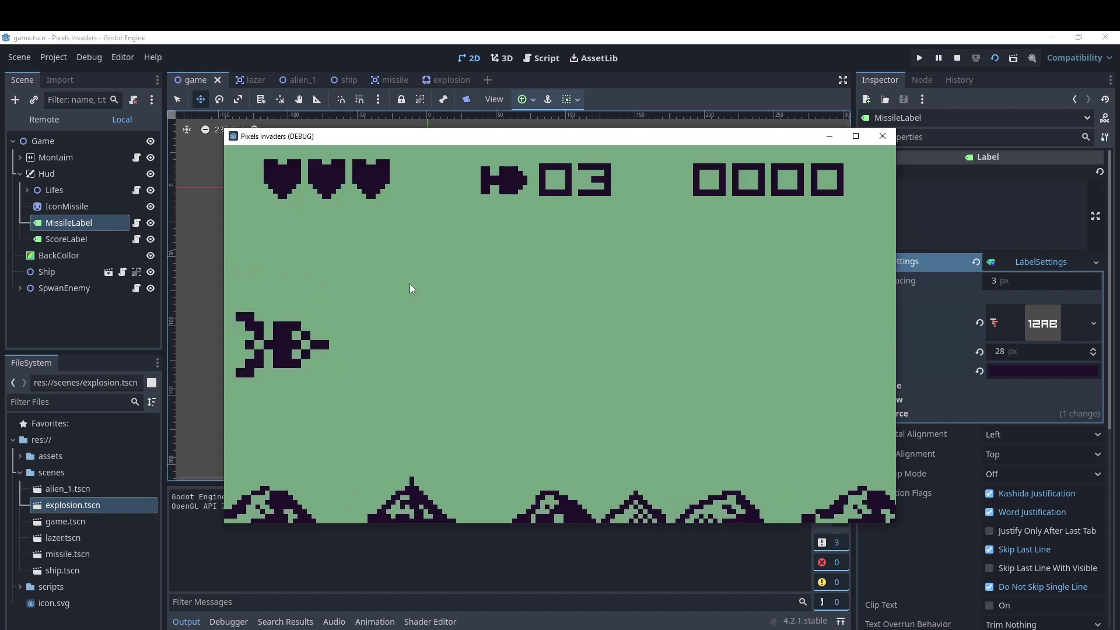
key(Down)
key(space)
key(Up)
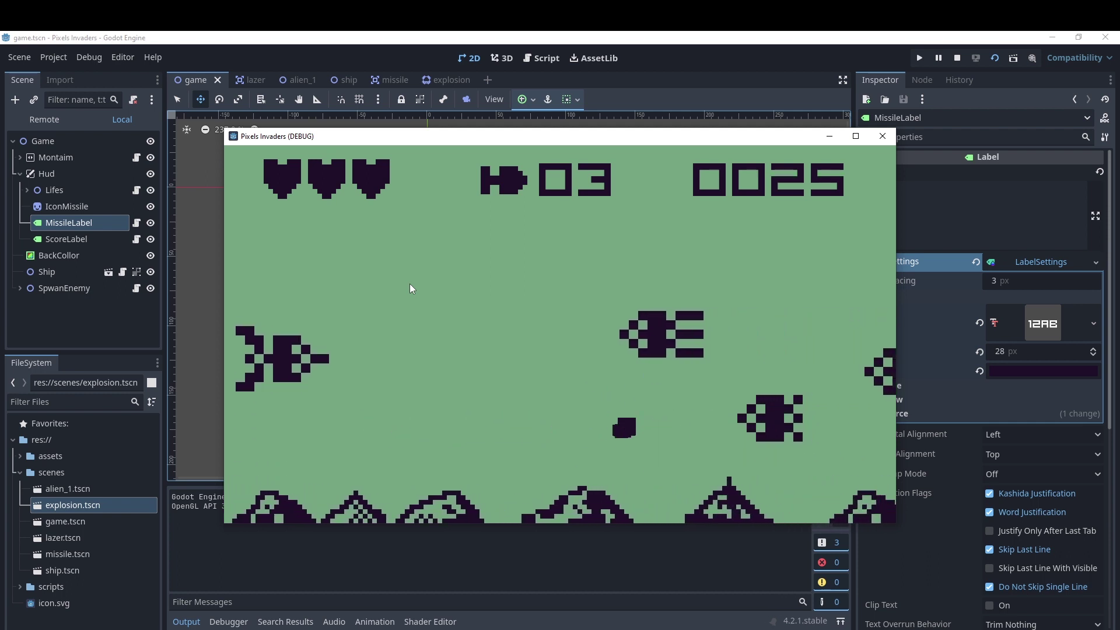
key(space)
Keep firing at the aliens, then close the game and return to the explosion scene.
key(Down)
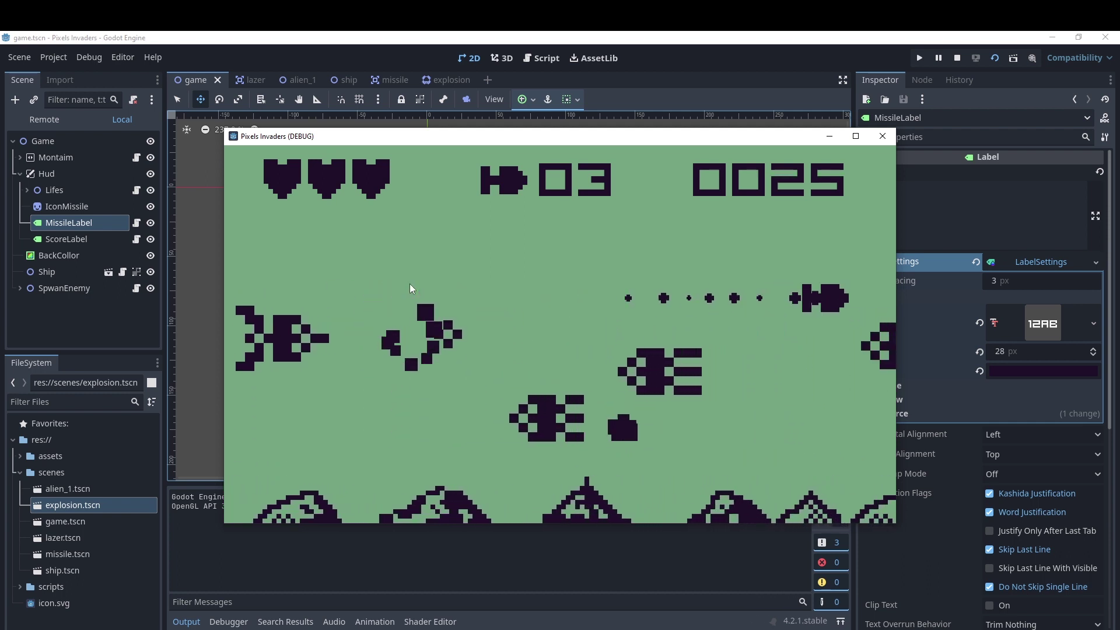
key(Down)
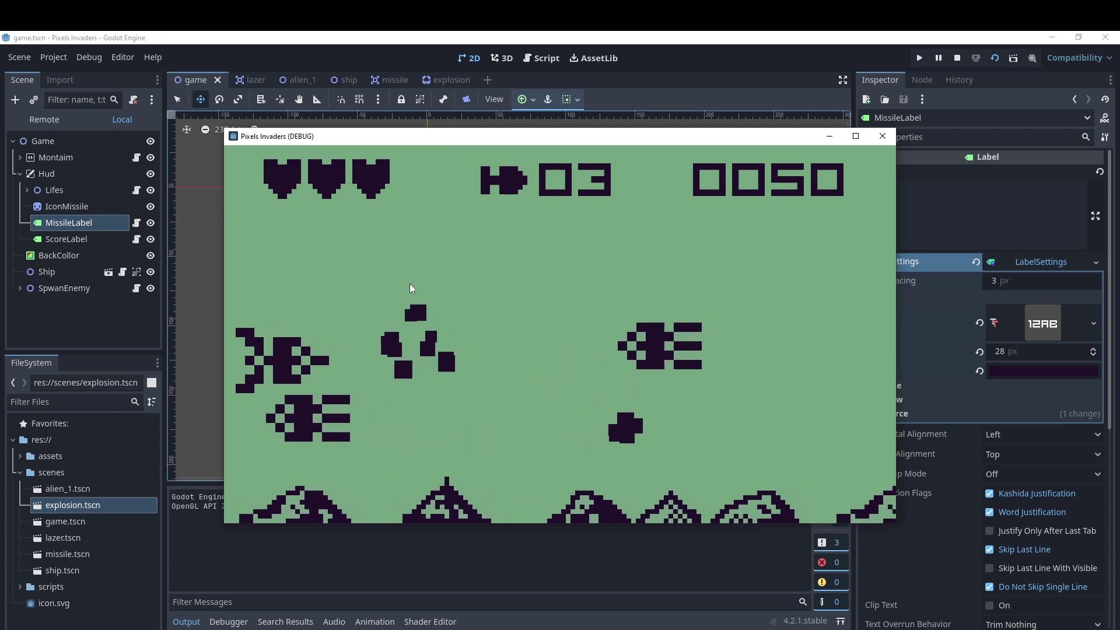
key(Up)
key(Down)
key(space)
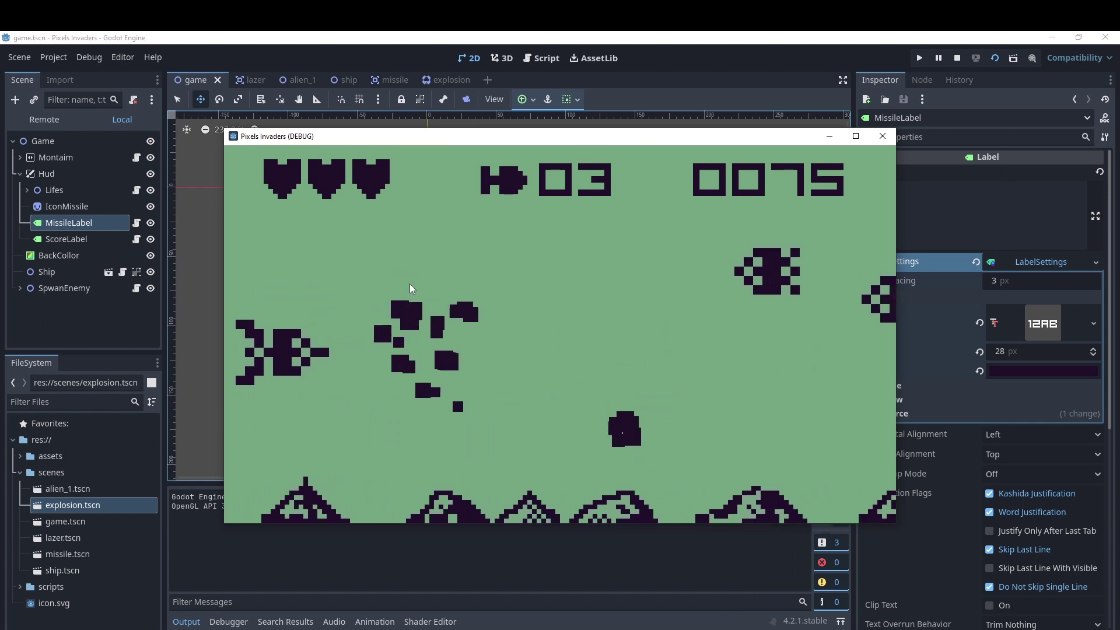
click(882, 136)
click(443, 83)
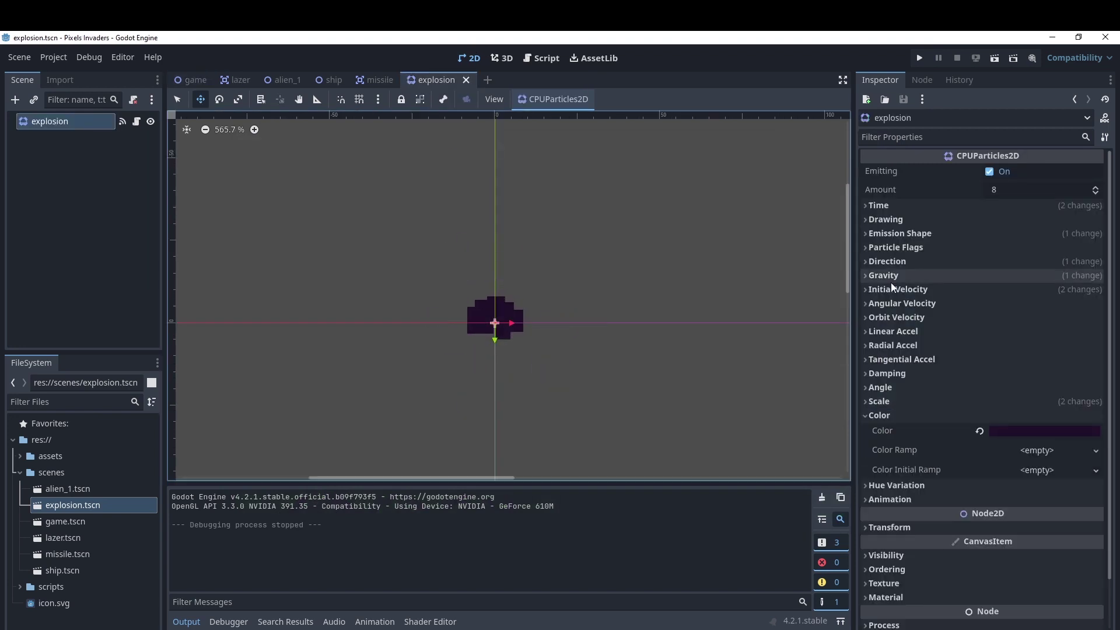
Turn off Emitting, enable One Shot, save the explosion, and run the game scene again.
click(990, 171)
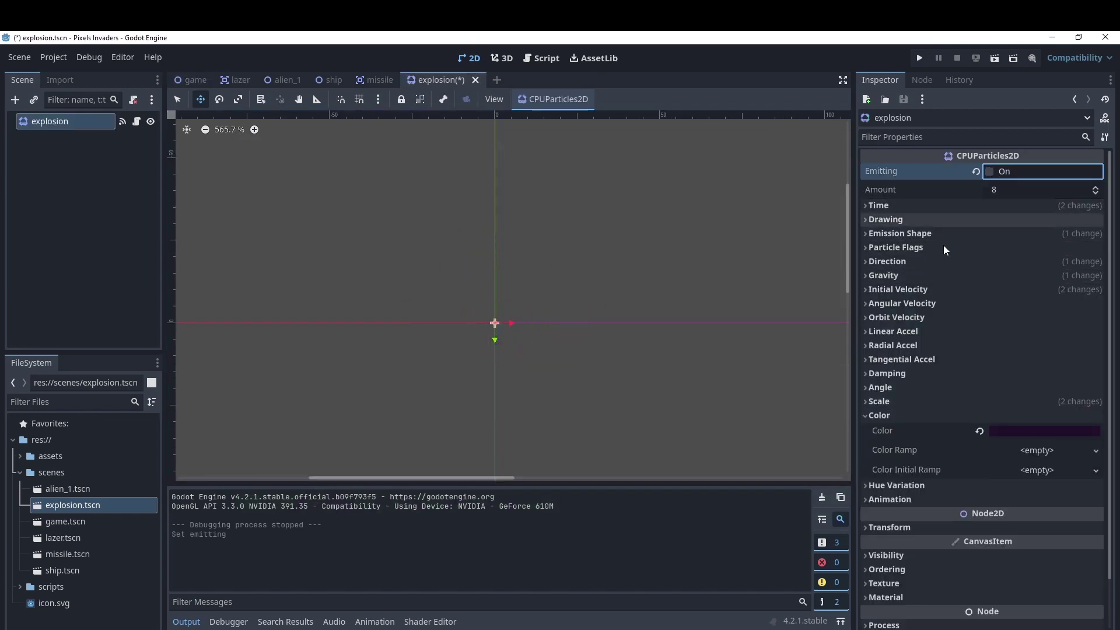
click(868, 205)
click(994, 240)
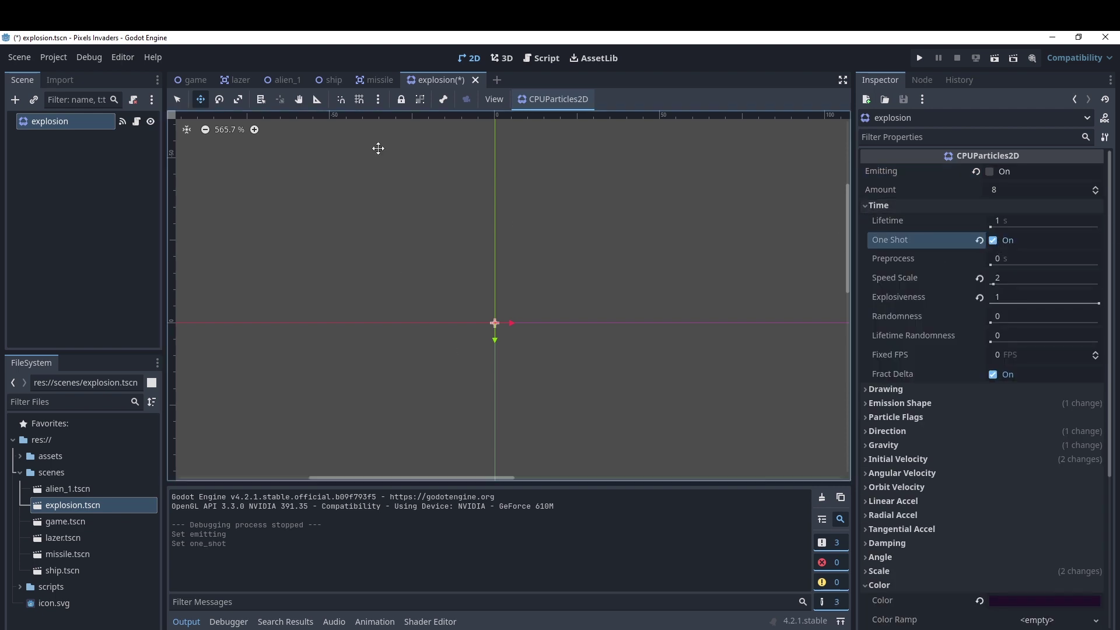
key(ctrl+s)
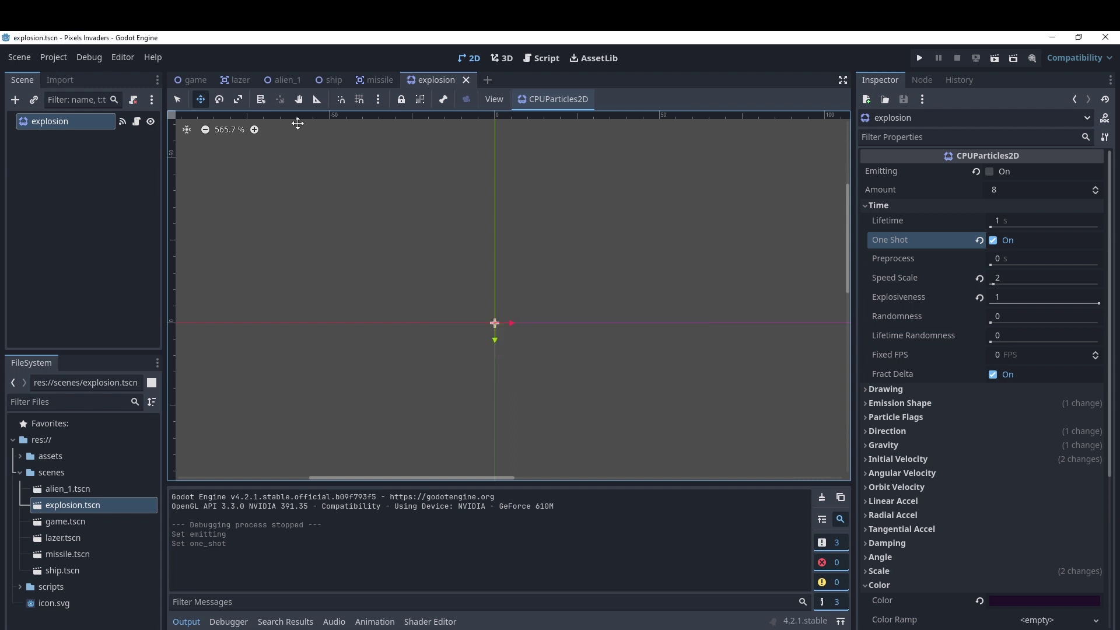
click(192, 80)
click(994, 59)
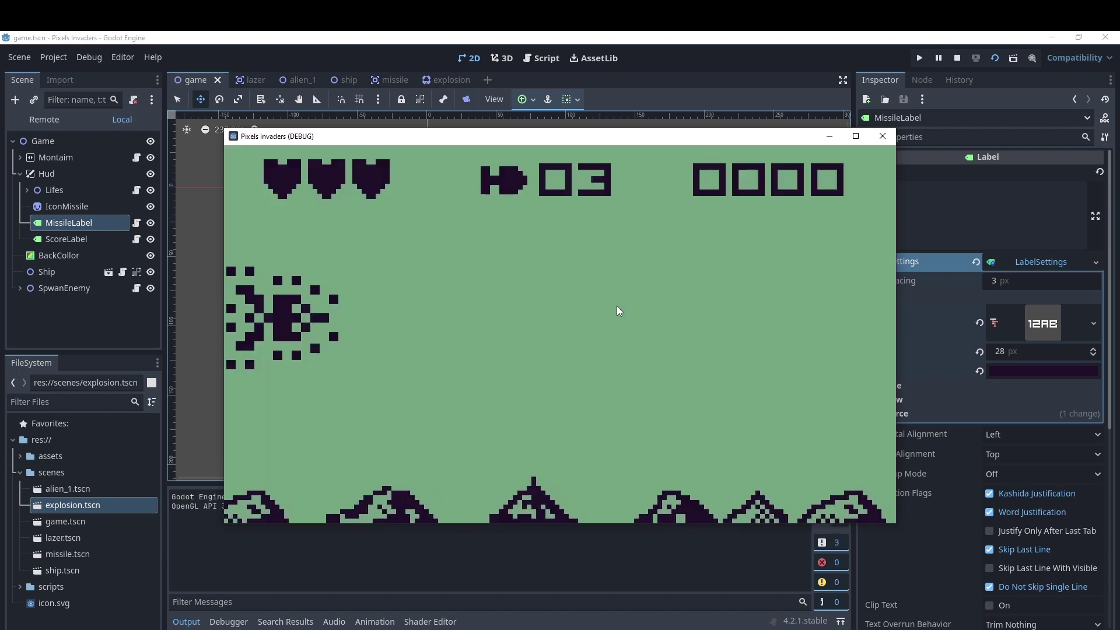
Shoot several aliens in the playtest, then bring the editor forward to see the Remote tree.
key(space)
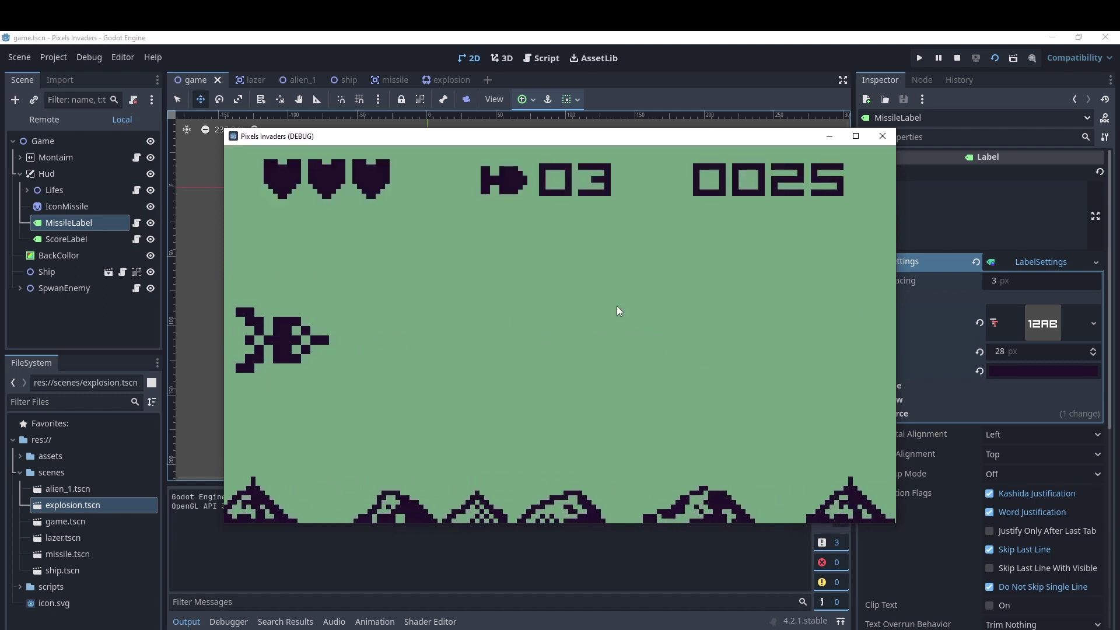
key(Down)
key(Up)
key(Down)
key(space)
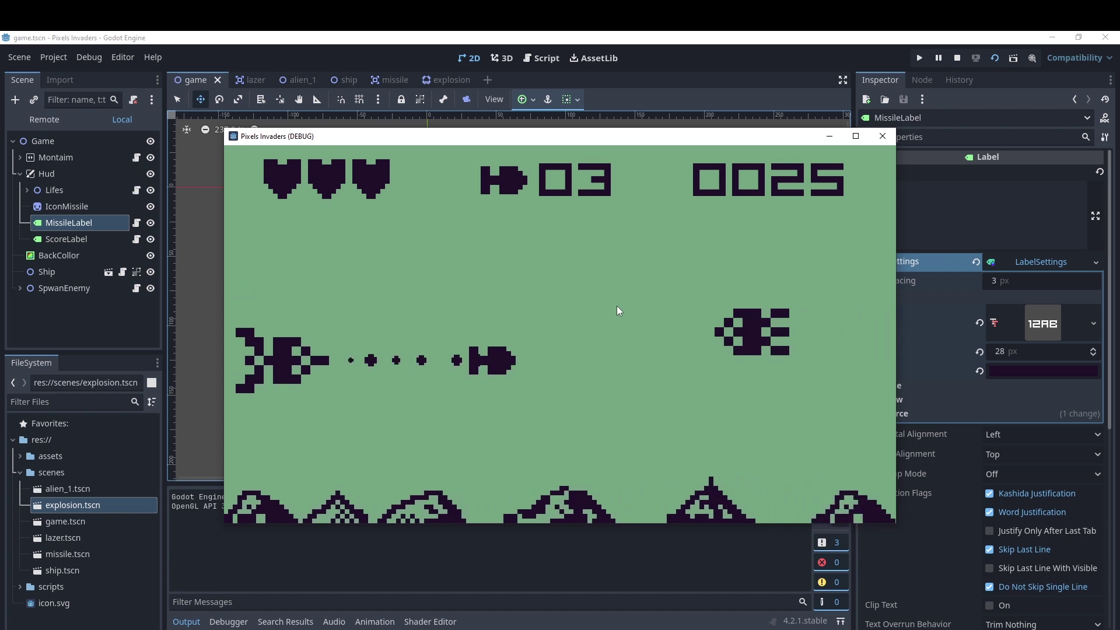
key(Up)
key(Up)
key(space)
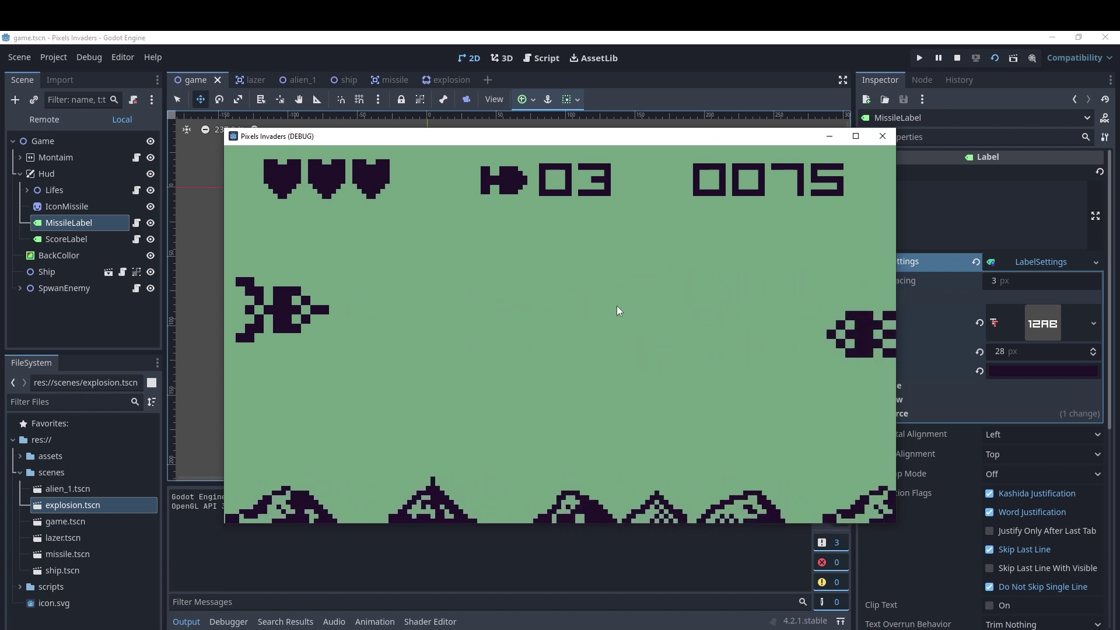
key(Down)
key(space)
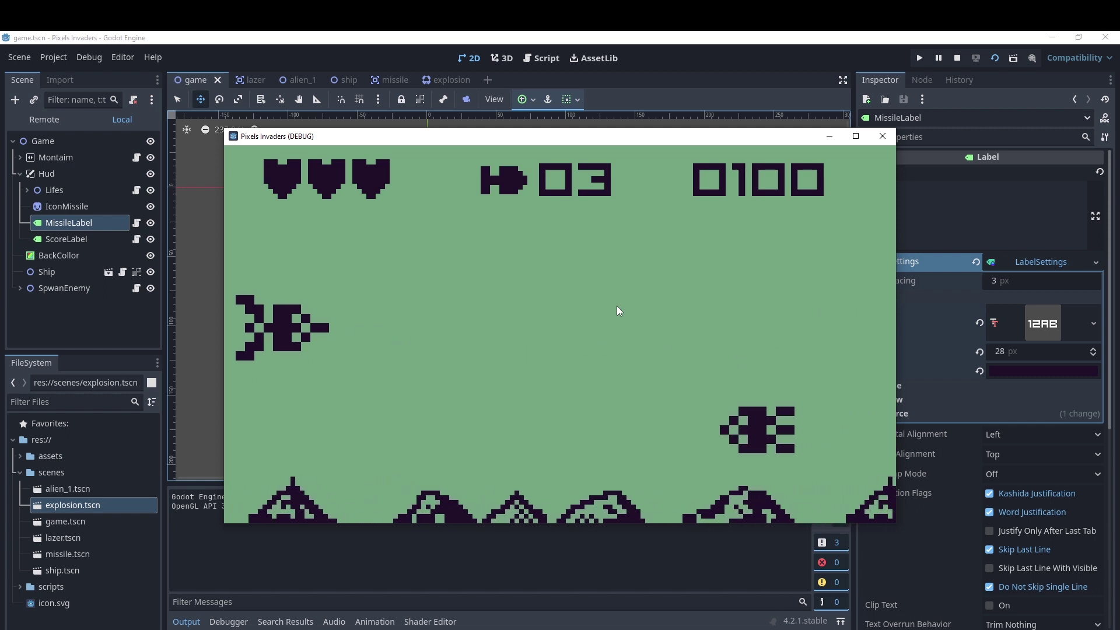
click(58, 119)
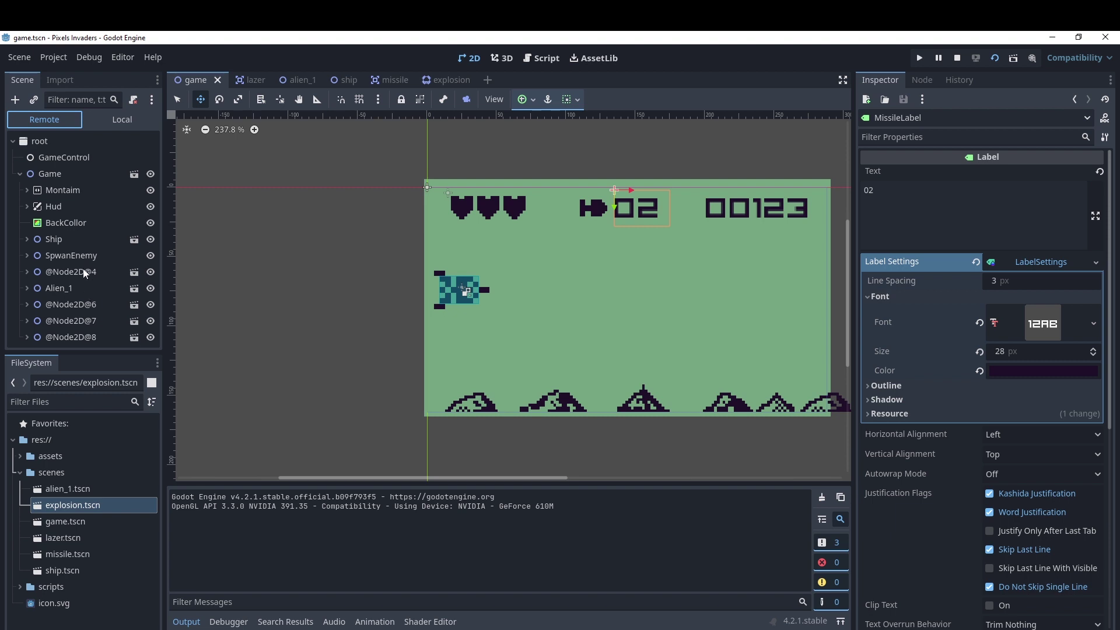
scroll(76, 266, down, 1)
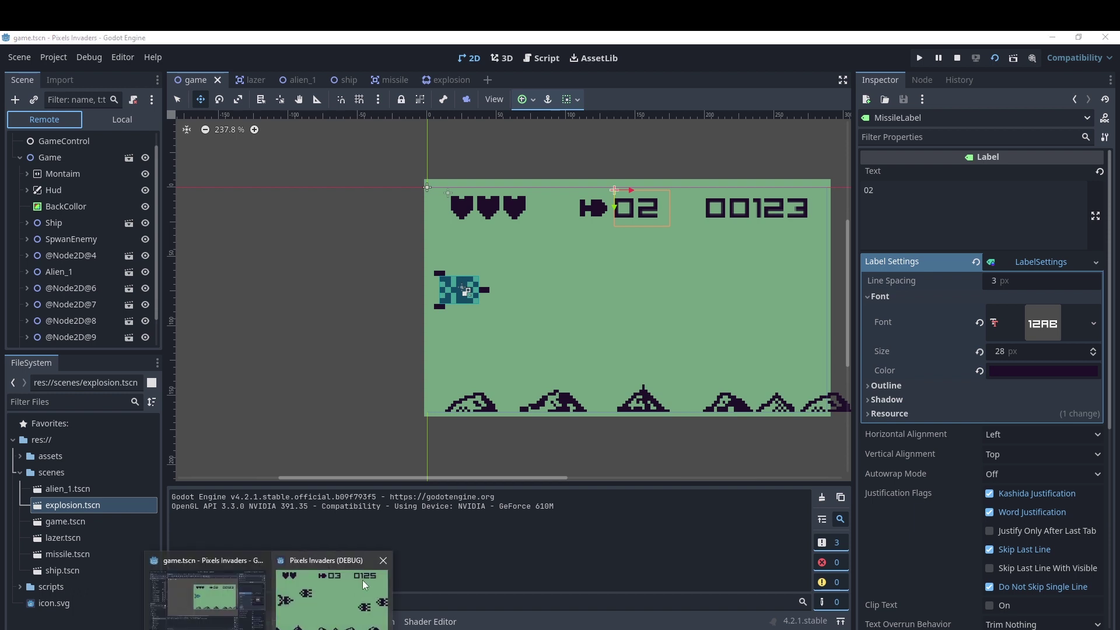
click(362, 580)
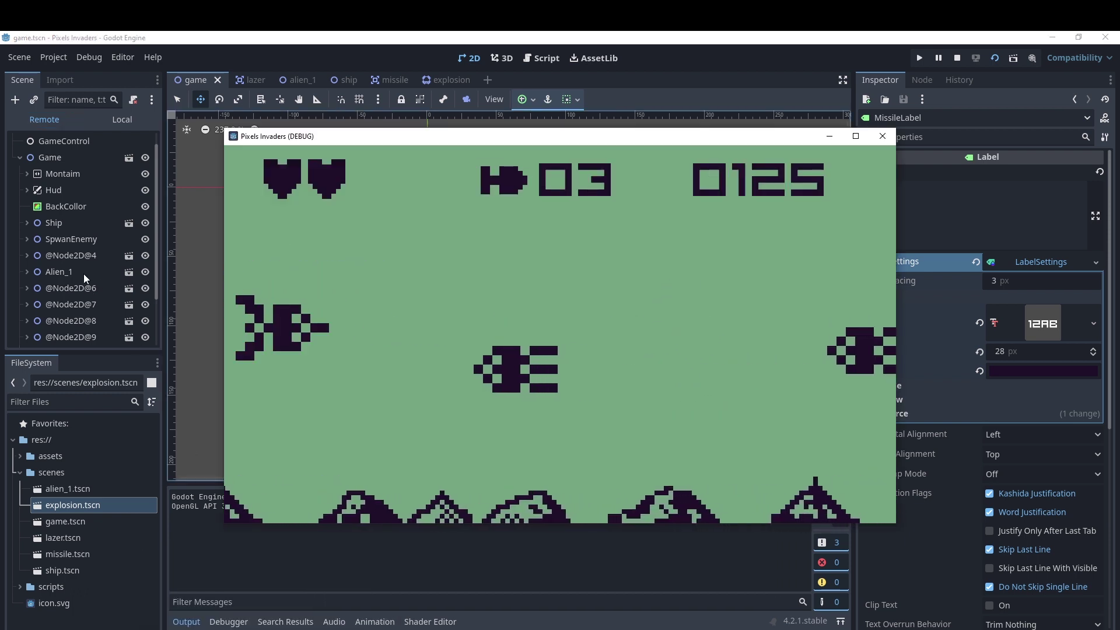
scroll(82, 274, down, 2)
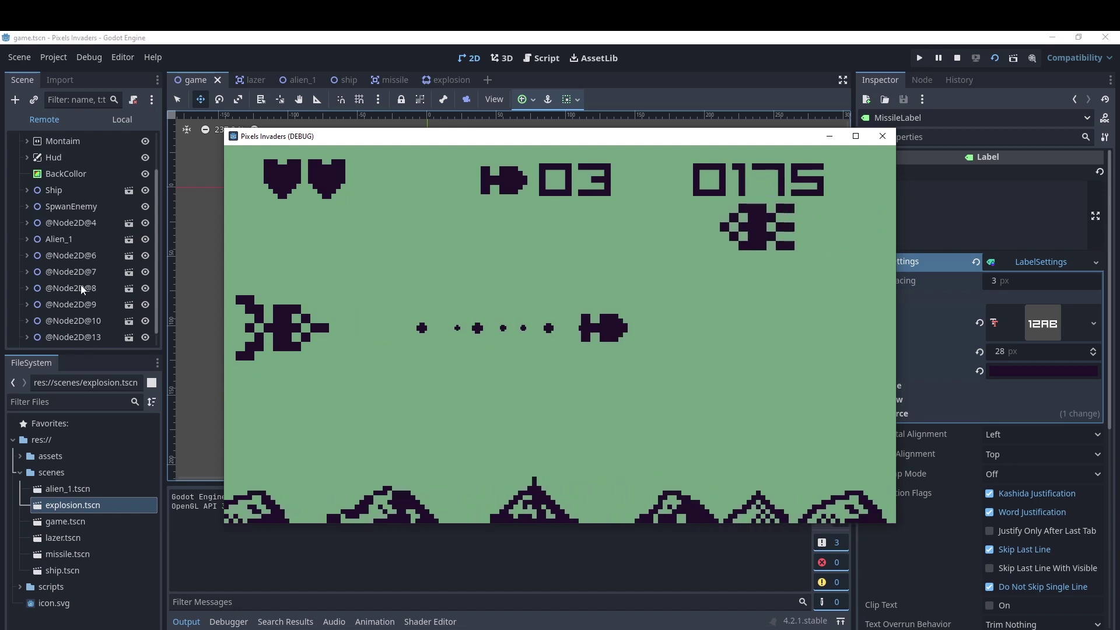
scroll(81, 285, up, 1)
scroll(80, 317, down, 4)
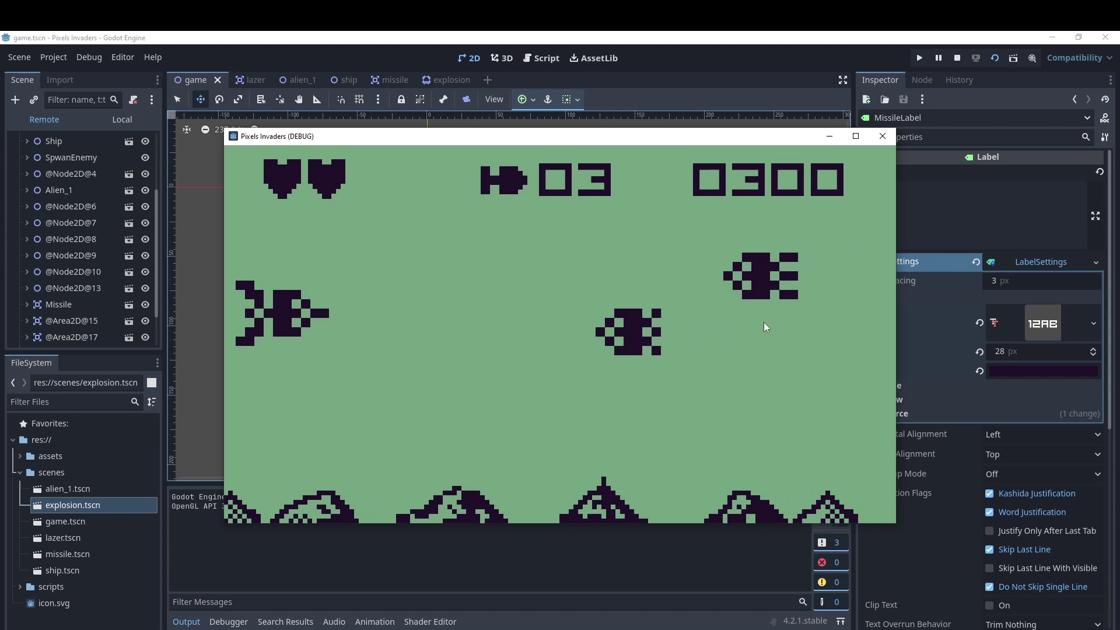
click(41, 261)
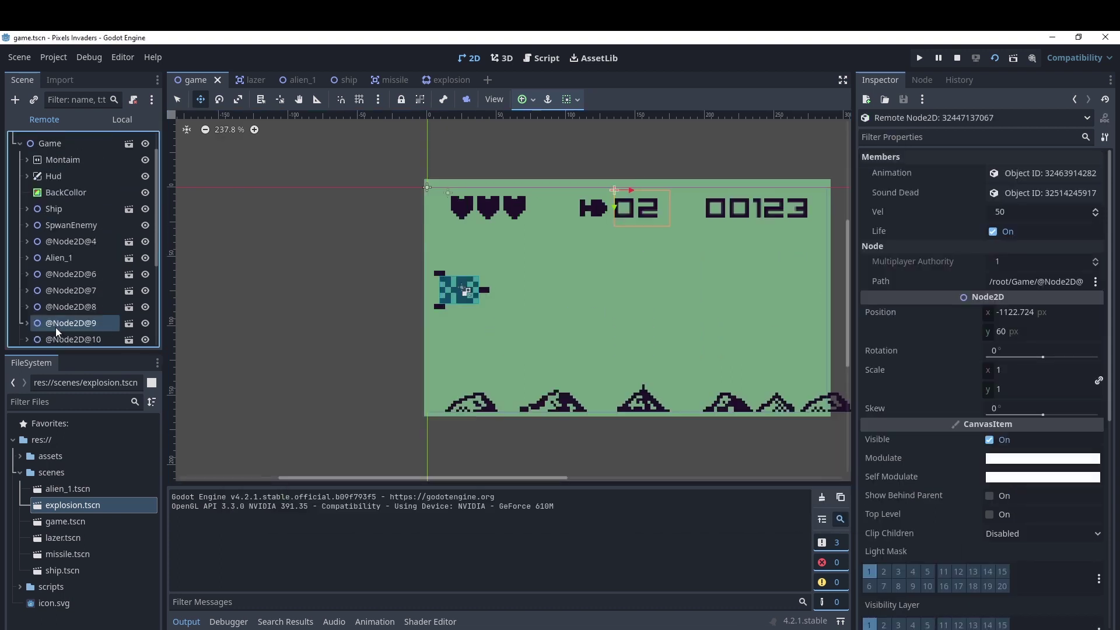
scroll(69, 272, down, 2)
scroll(73, 286, down, 2)
scroll(79, 309, down, 1)
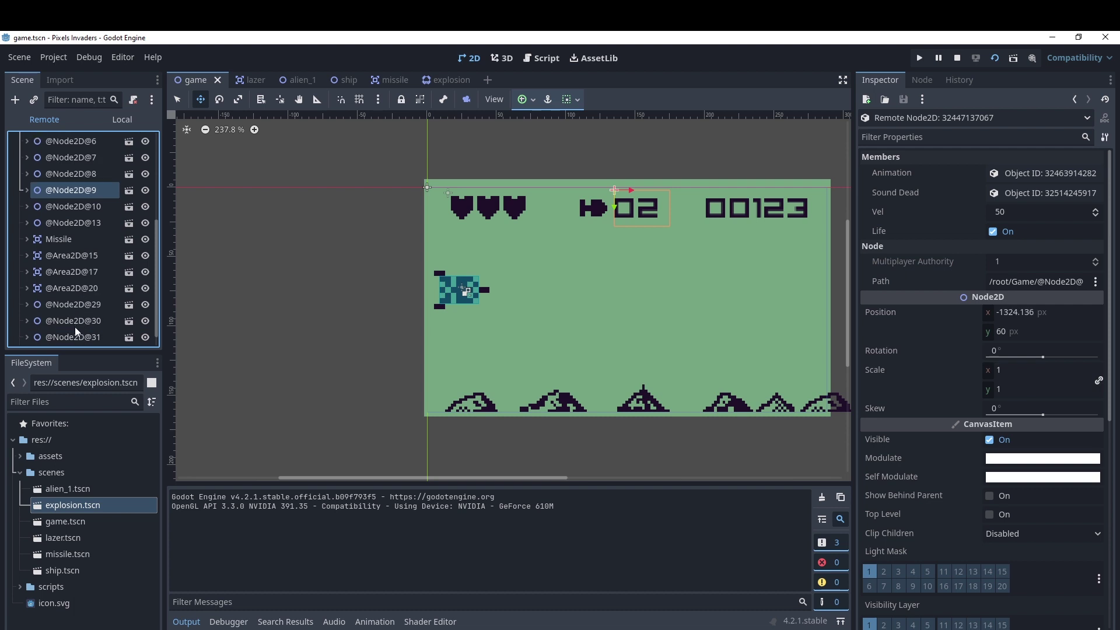
scroll(81, 285, up, 2)
scroll(85, 292, up, 2)
scroll(86, 299, up, 1)
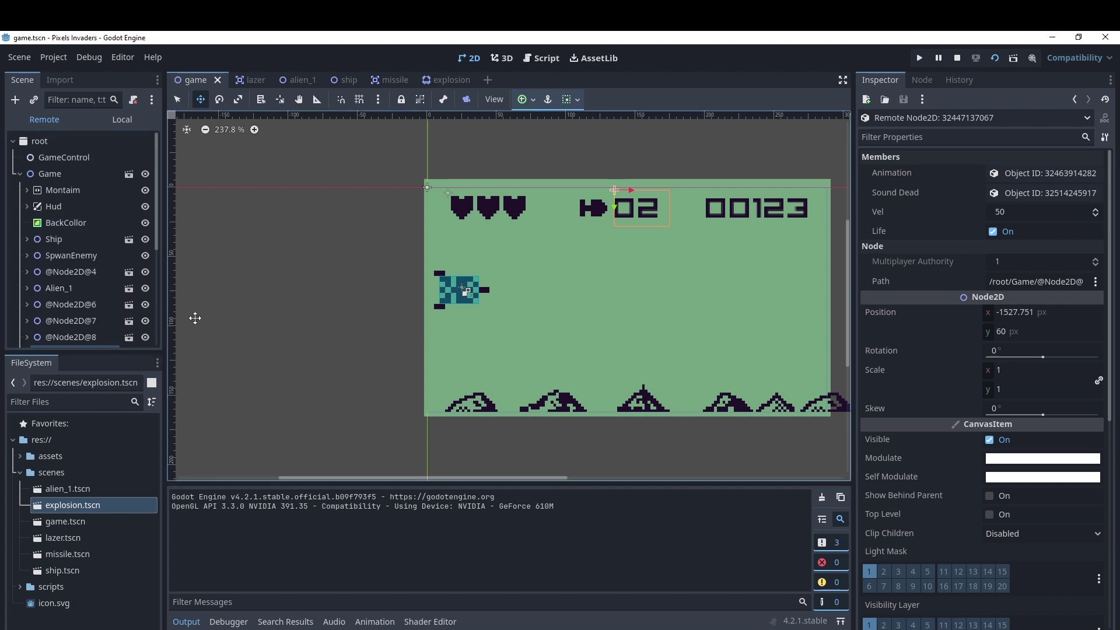
mouse_move(451, 88)
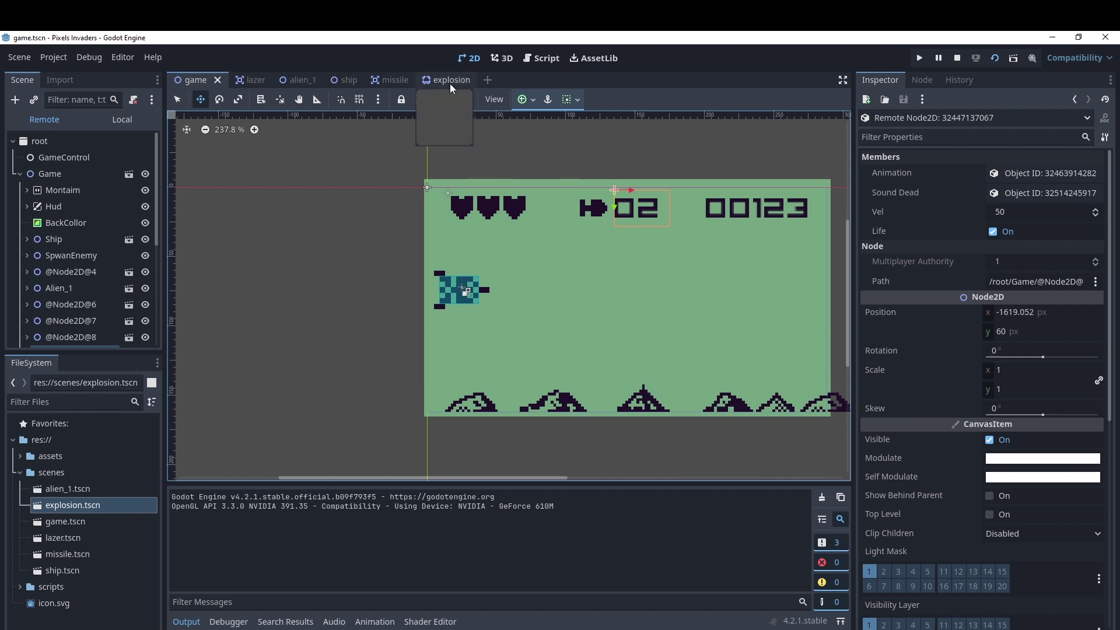
click(959, 58)
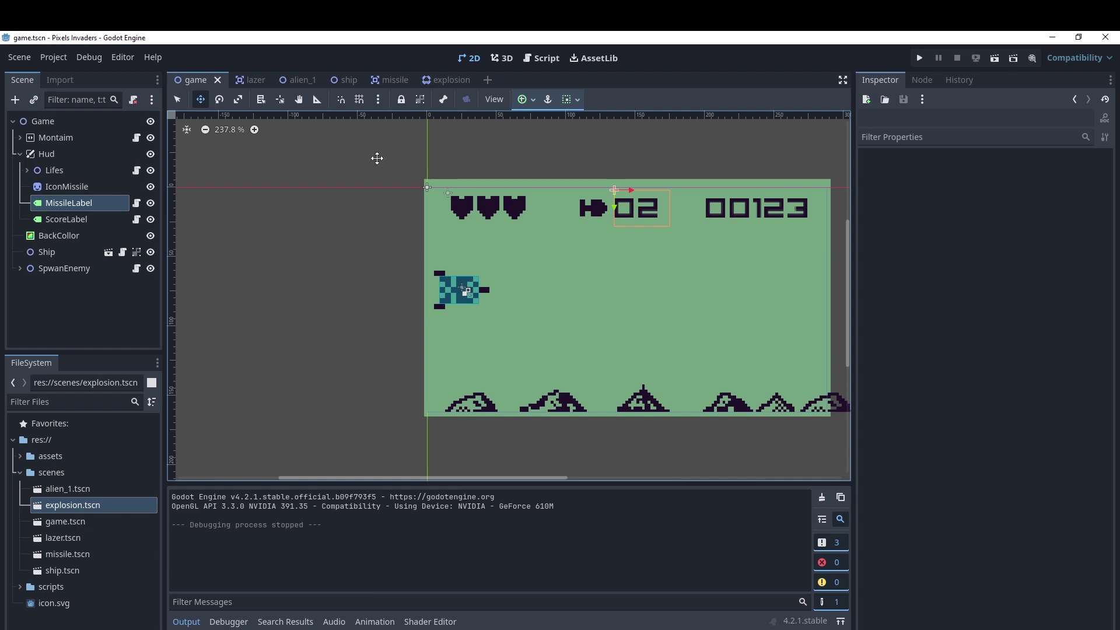
click(389, 81)
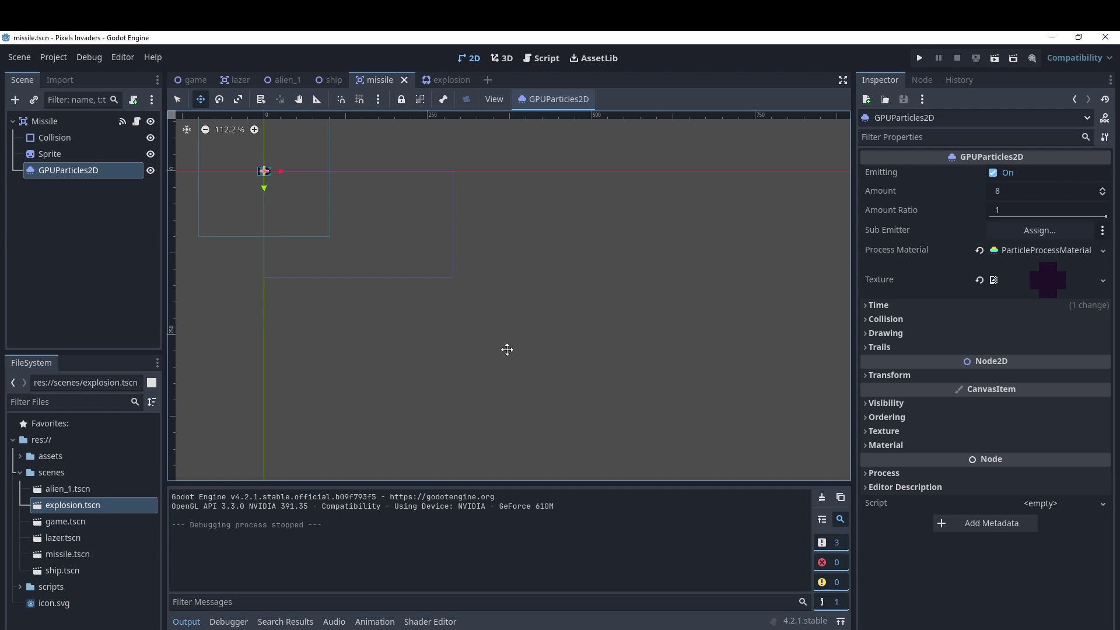
click(195, 80)
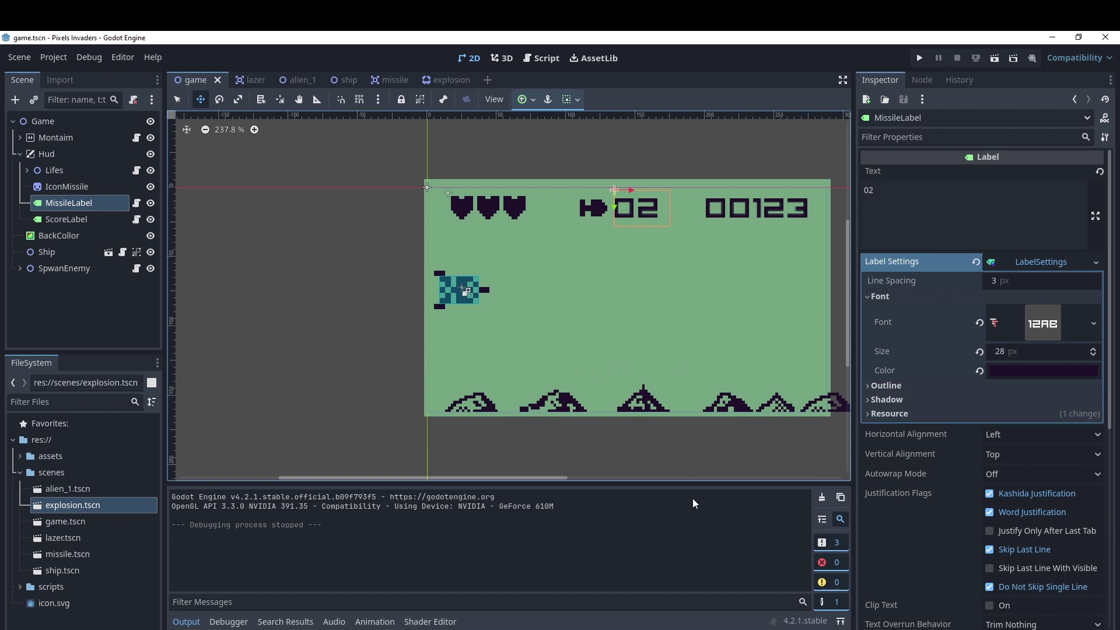